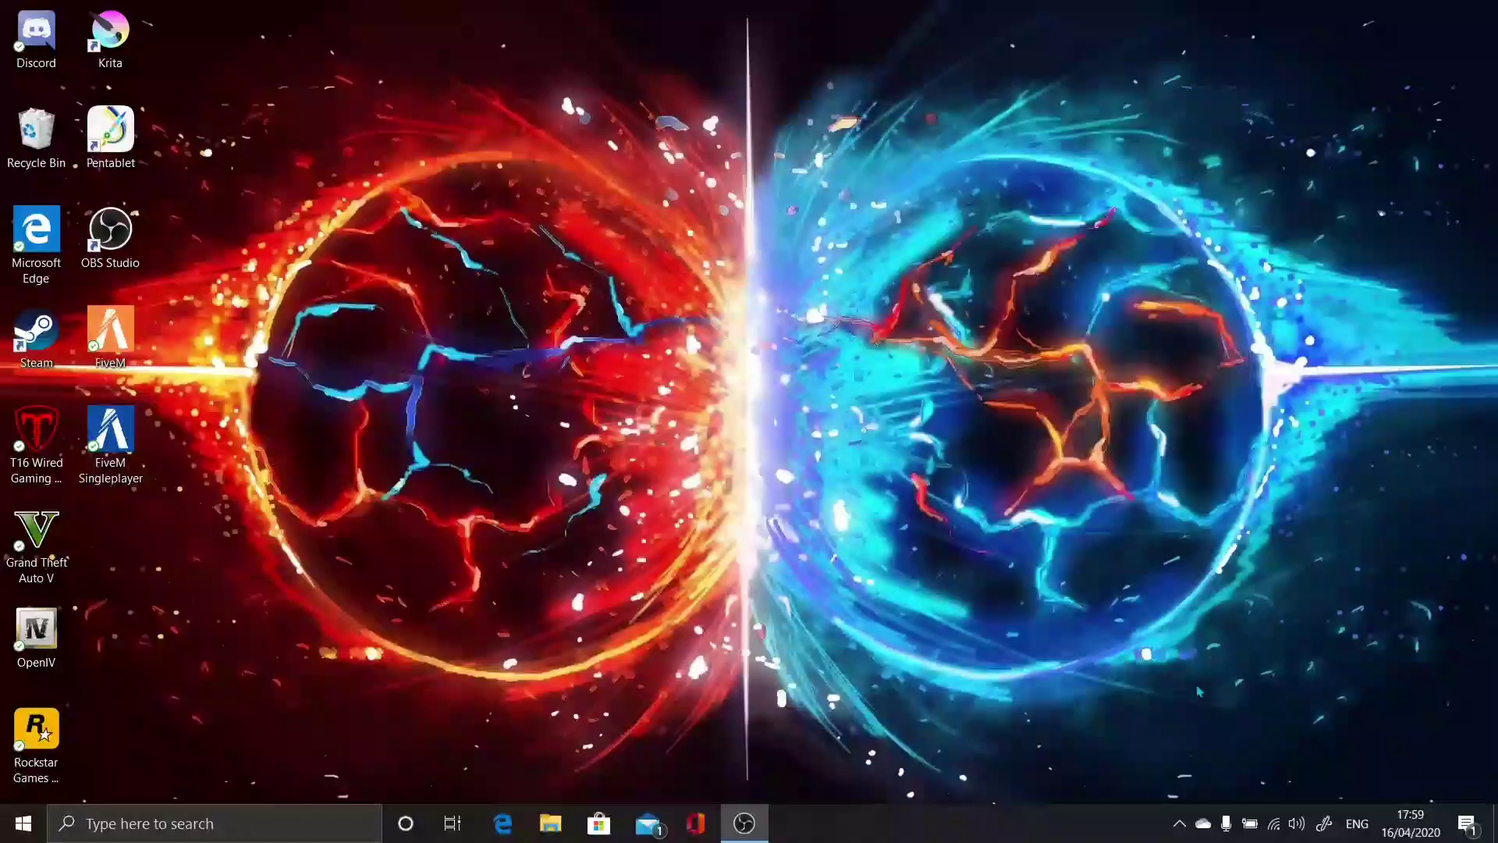
- Open Edge's start page and run a web search for LSPDFR
left_click(504, 824)
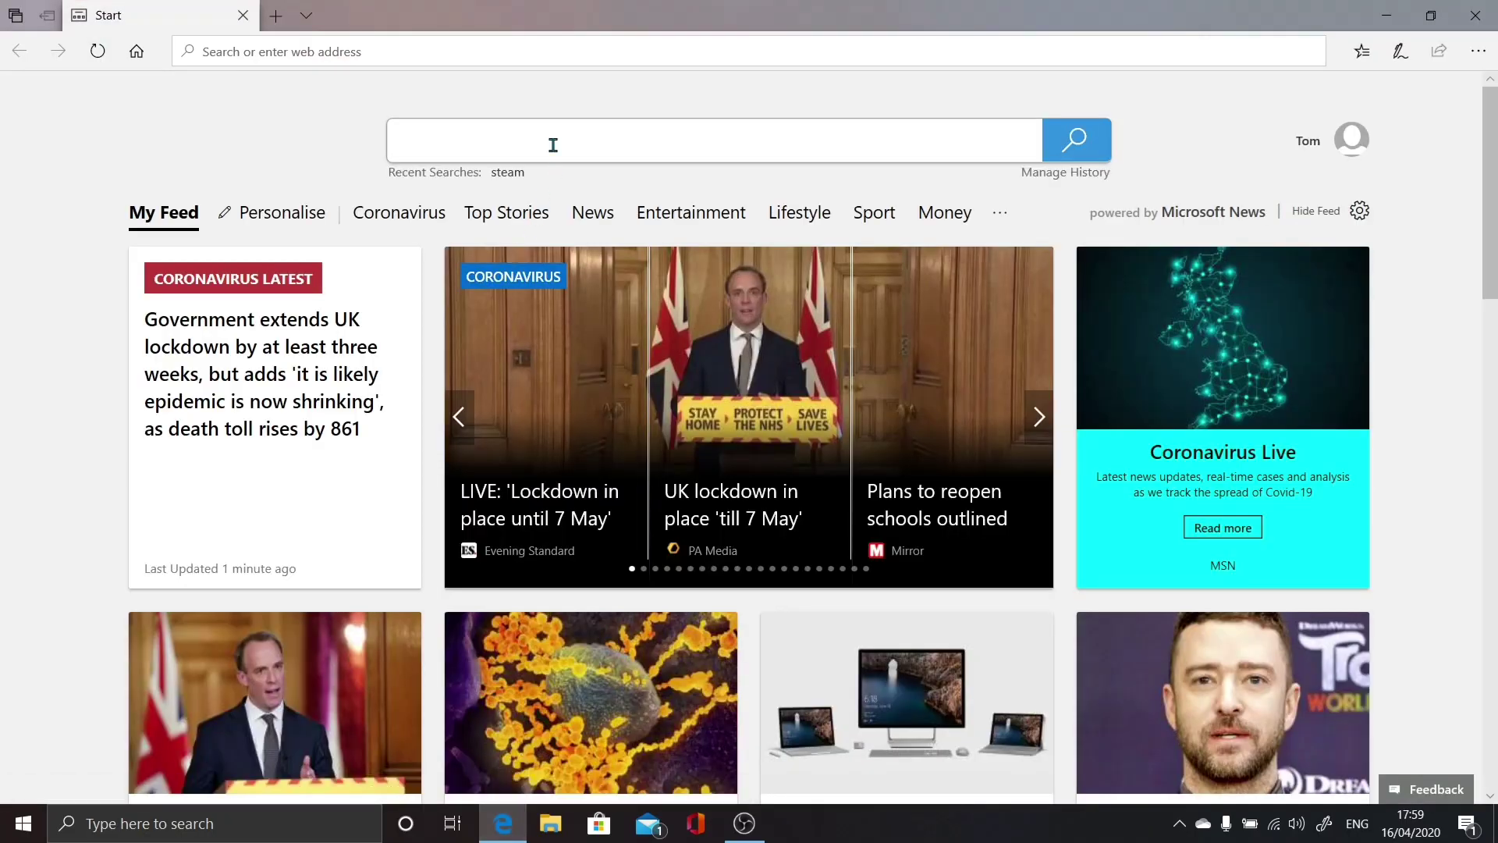
type("itch.io")
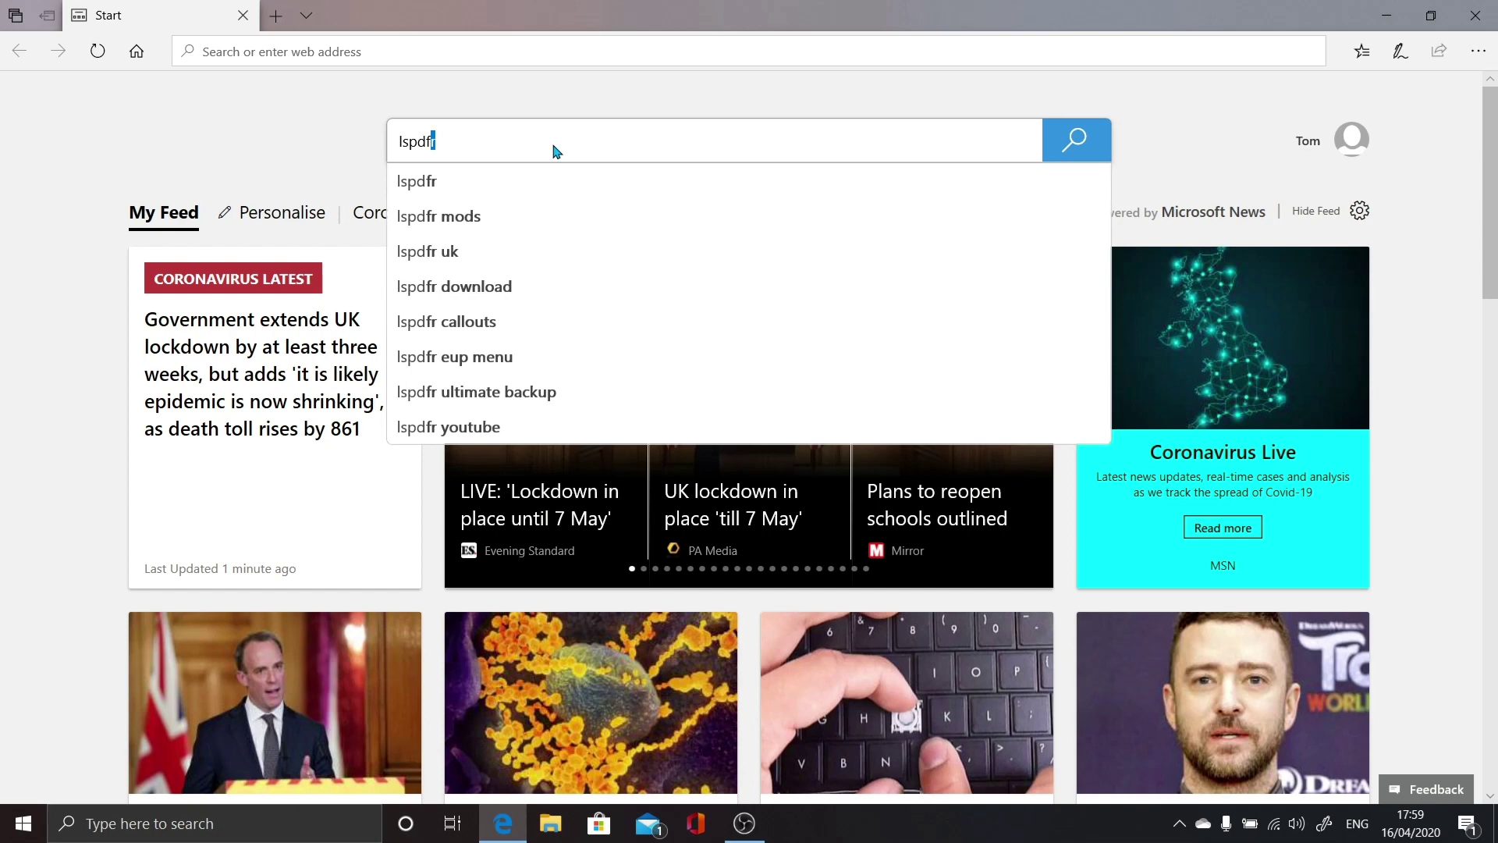
key("Return")
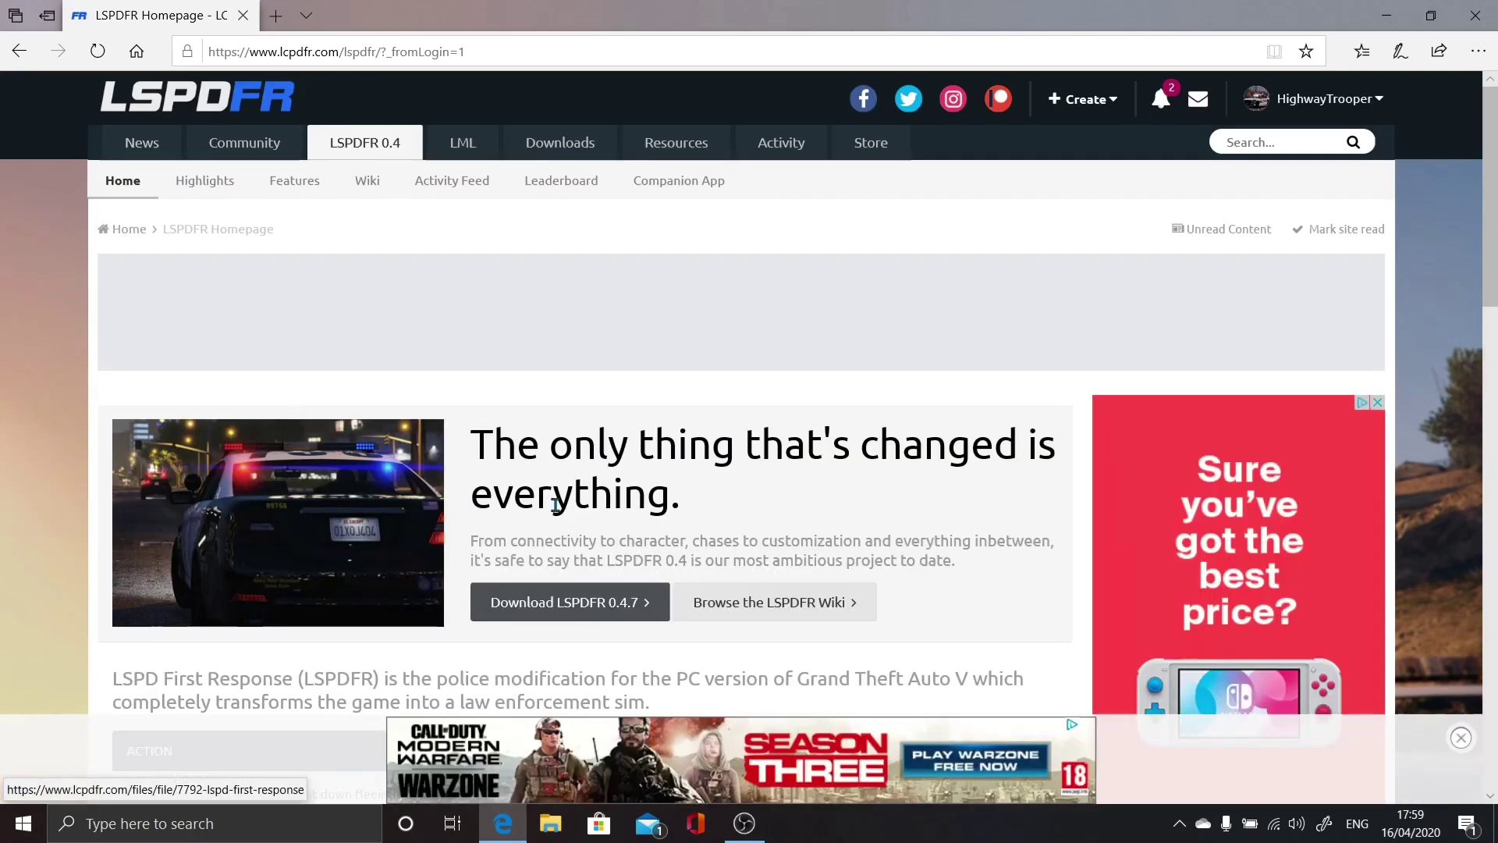
- Open the LCPDFR Downloads section and browse the GTA5 Mods listing
left_click(559, 149)
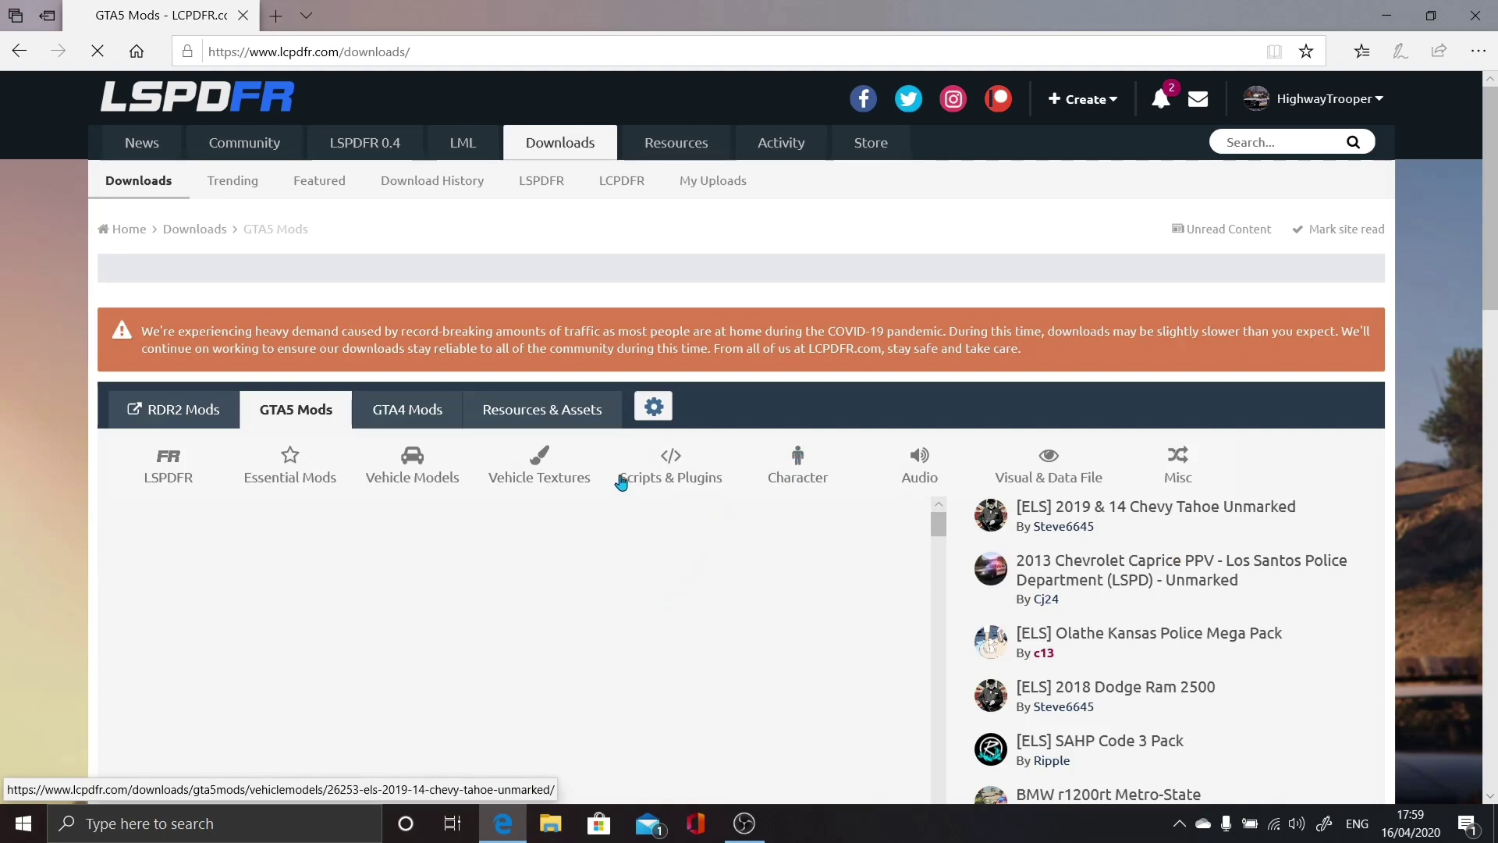
scroll(659, 471, "down", 9)
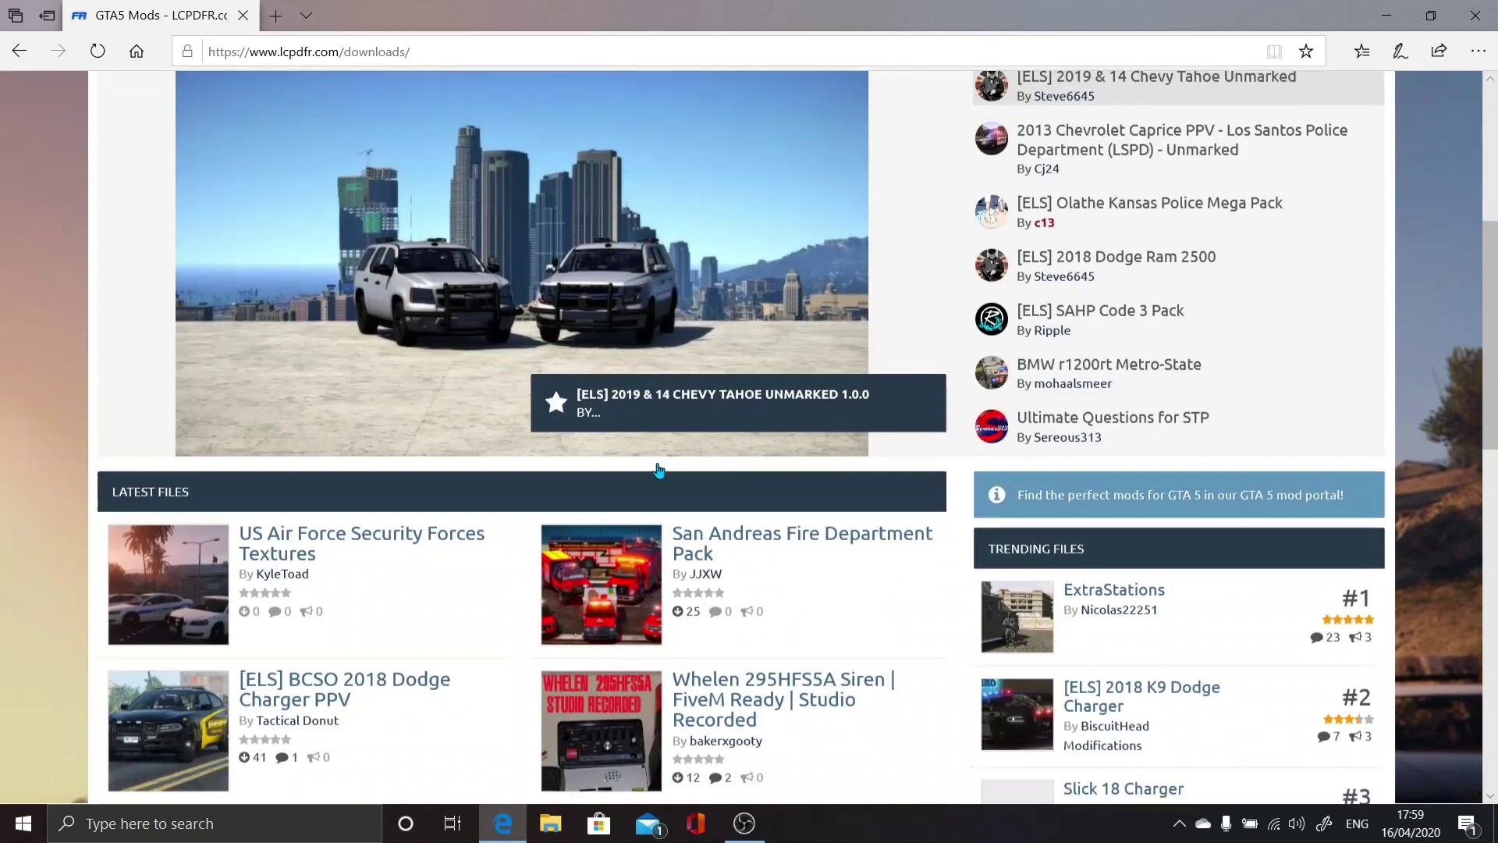
scroll(698, 431, "down", 4)
scroll(763, 435, "up", 10)
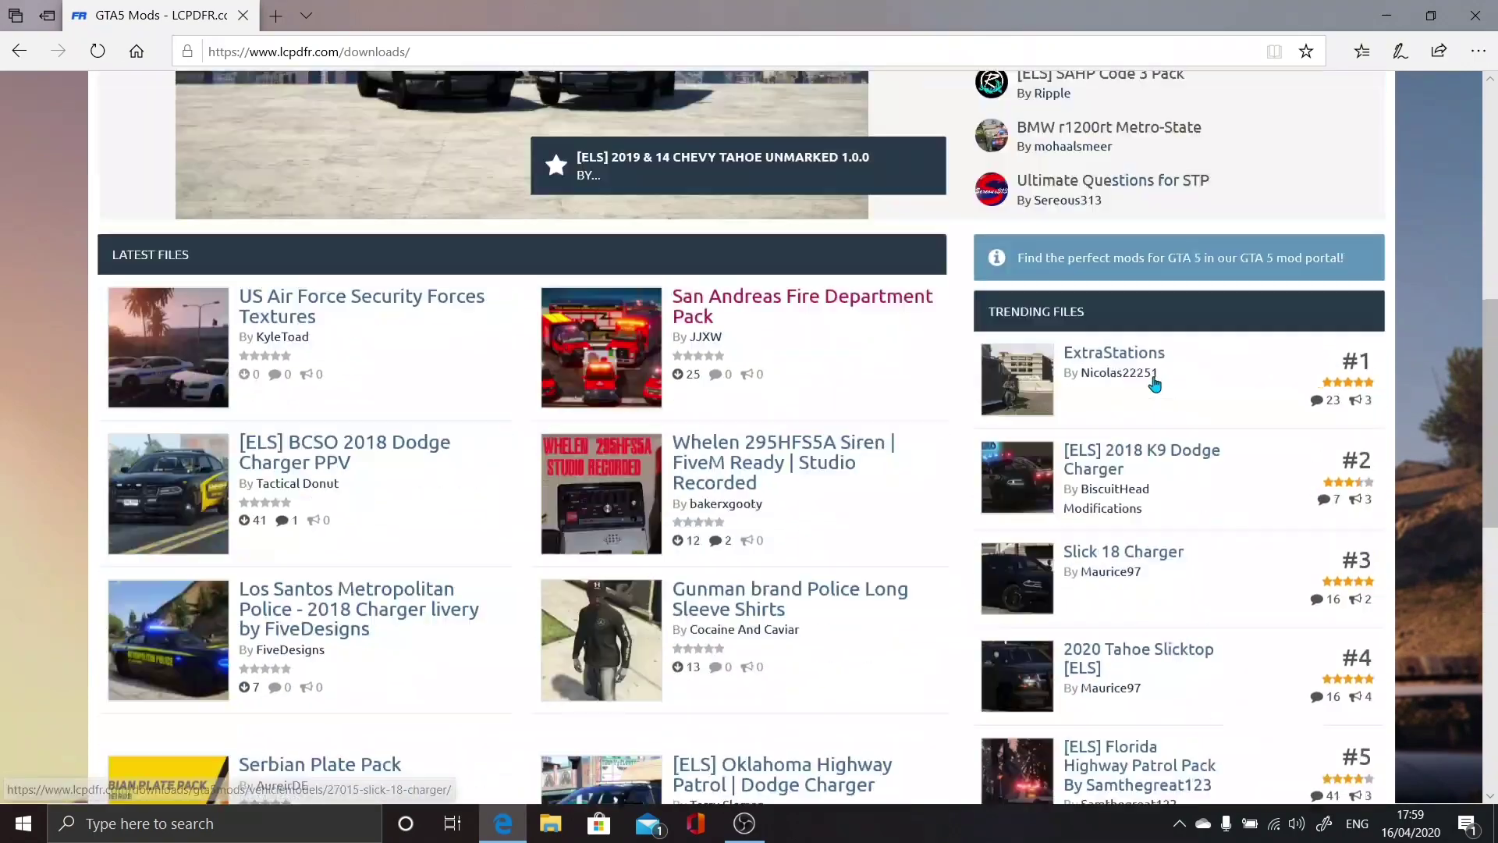
scroll(1118, 460, "down", 7)
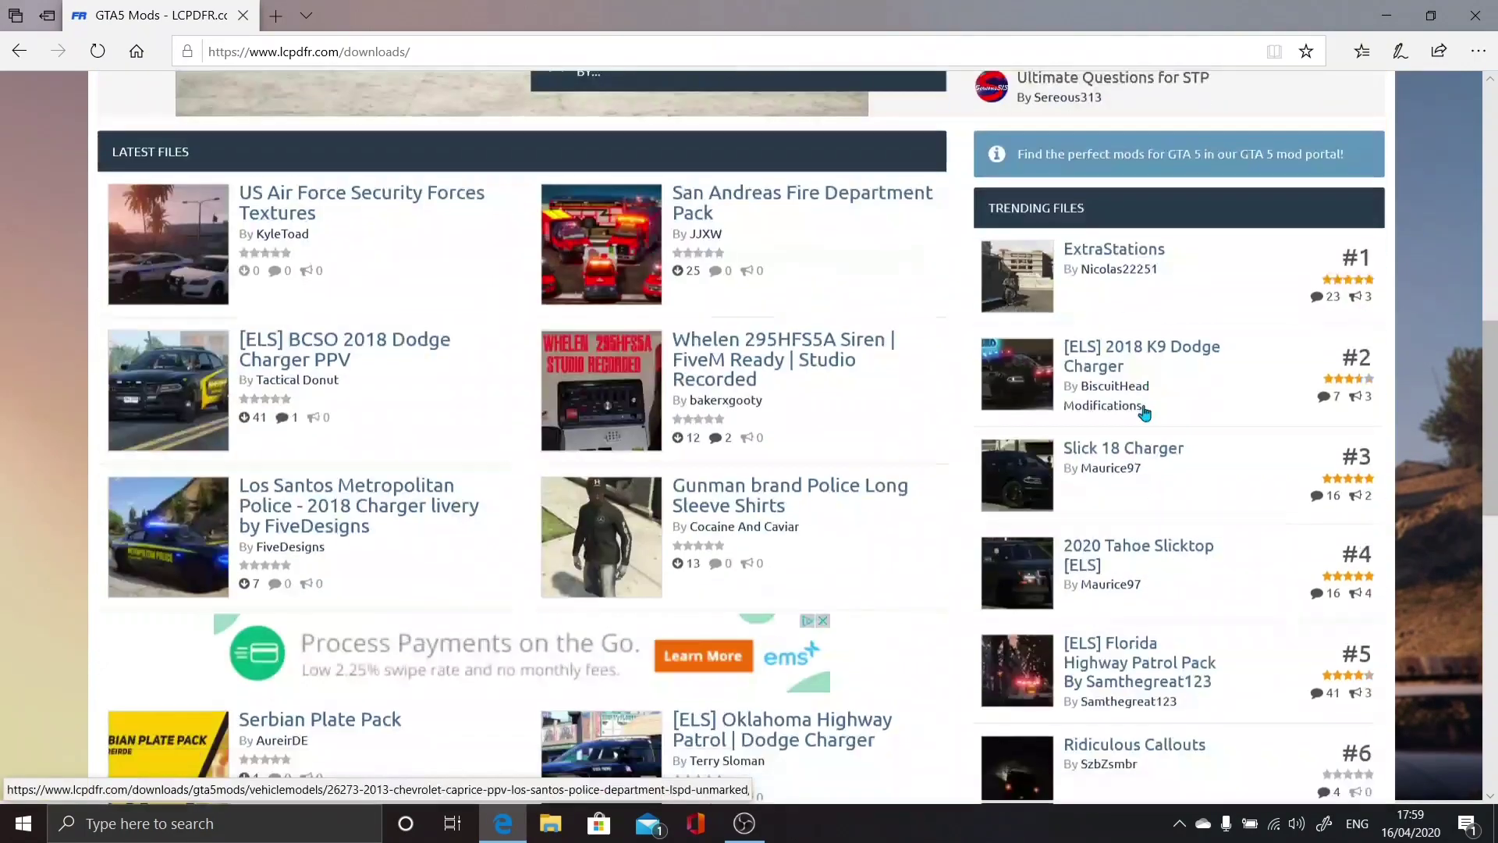
scroll(1098, 488, "up", 2)
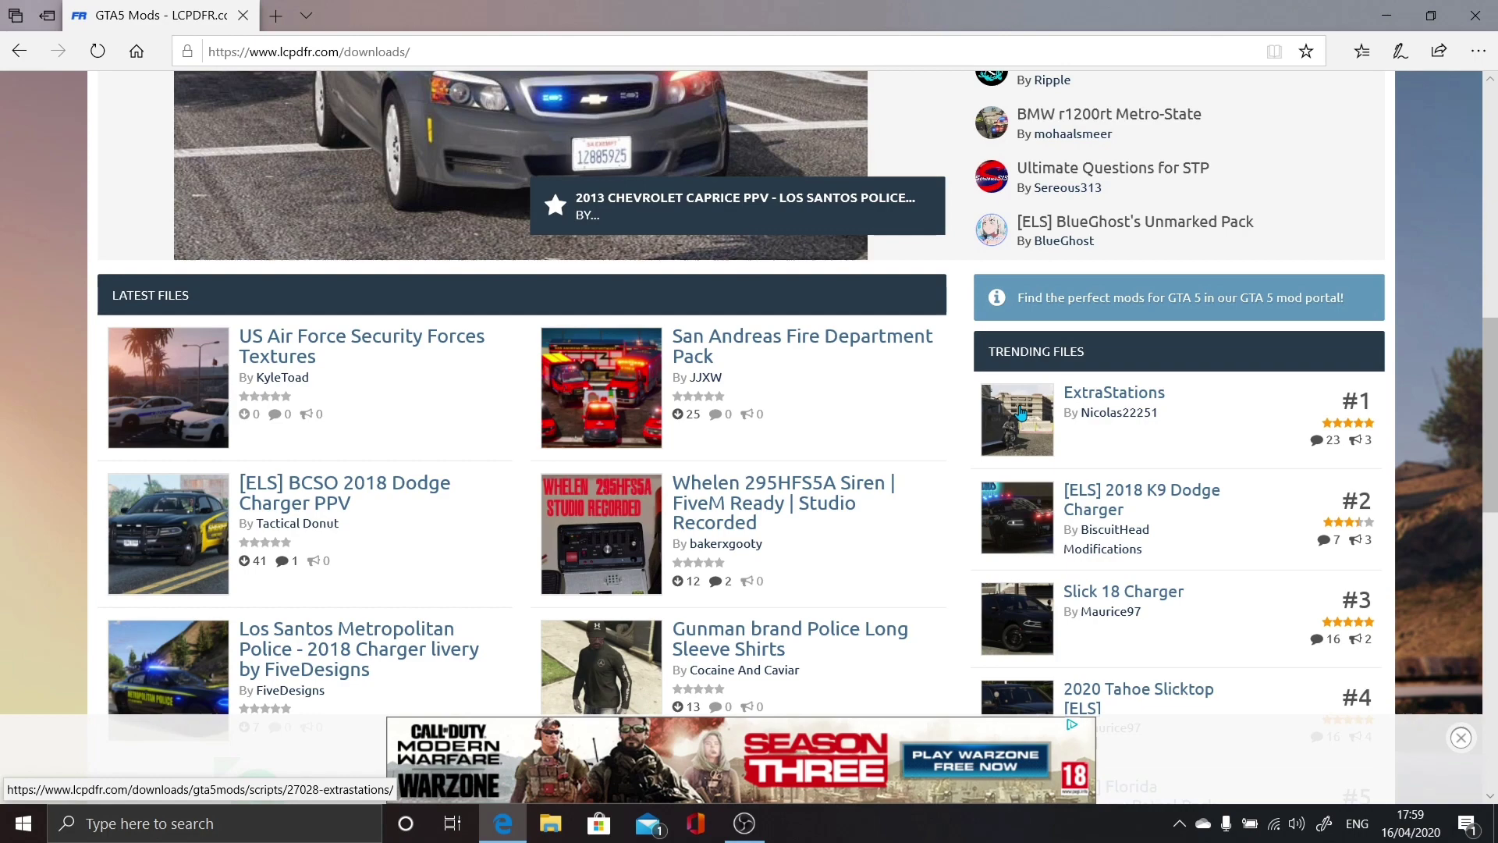
scroll(929, 429, "up", 7)
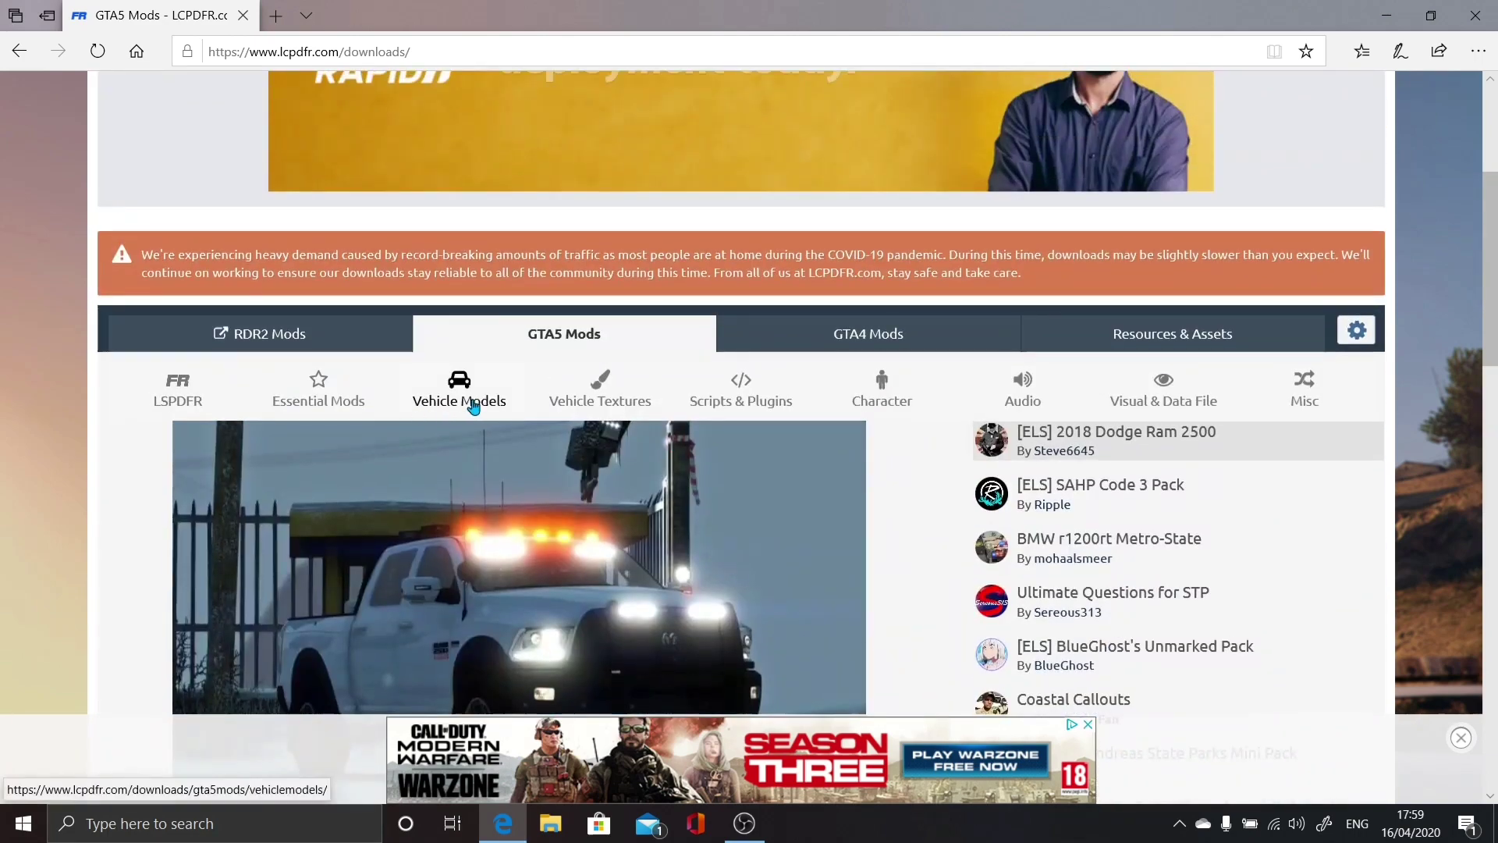
- Open the Vehicle Models category and sort it by Most Downloaded
left_click(474, 405)
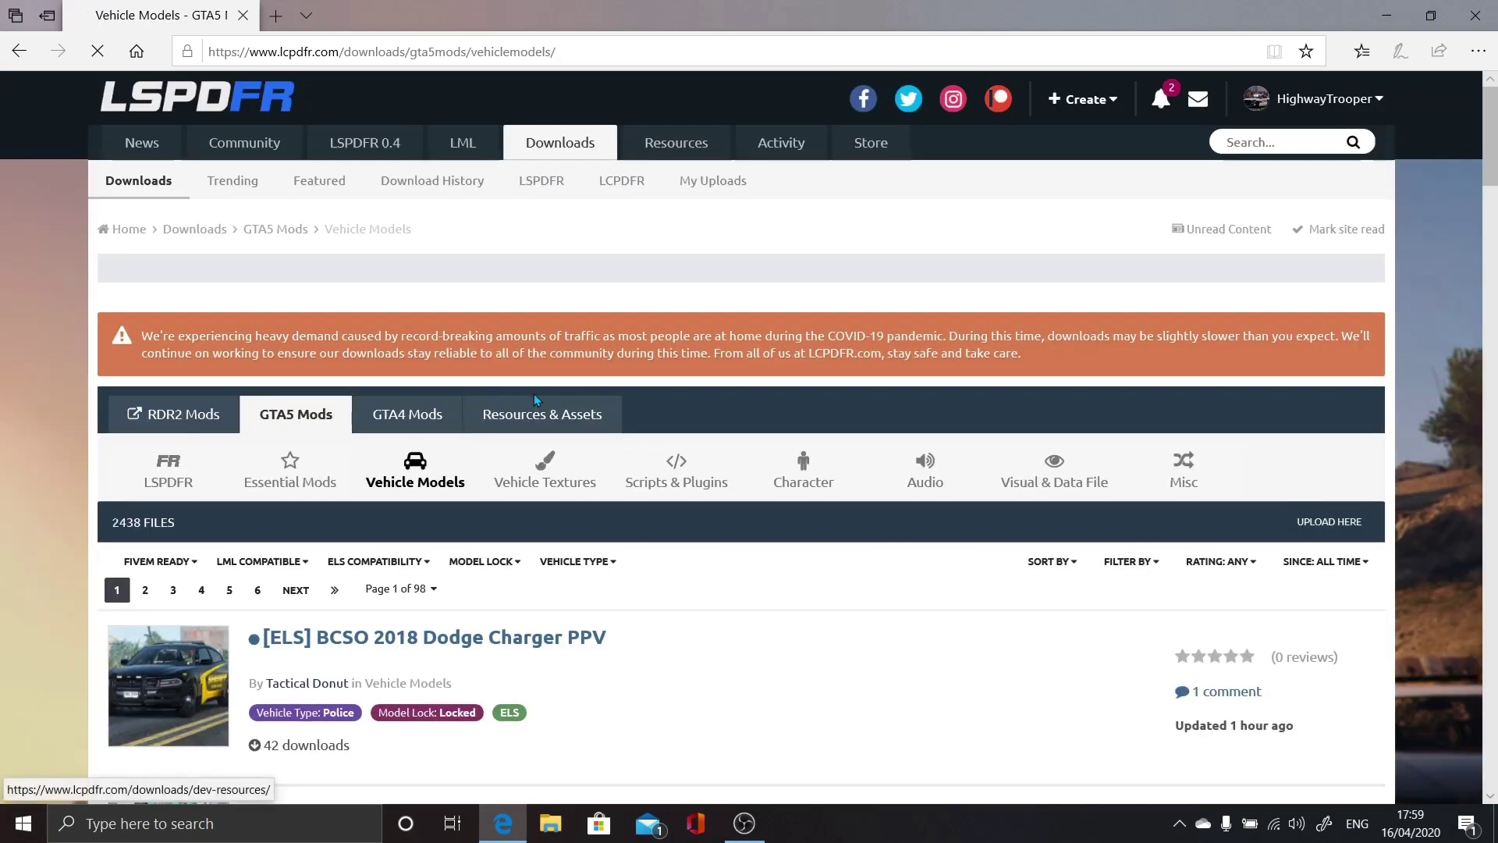
scroll(532, 395, "down", 5)
scroll(546, 405, "up", 6)
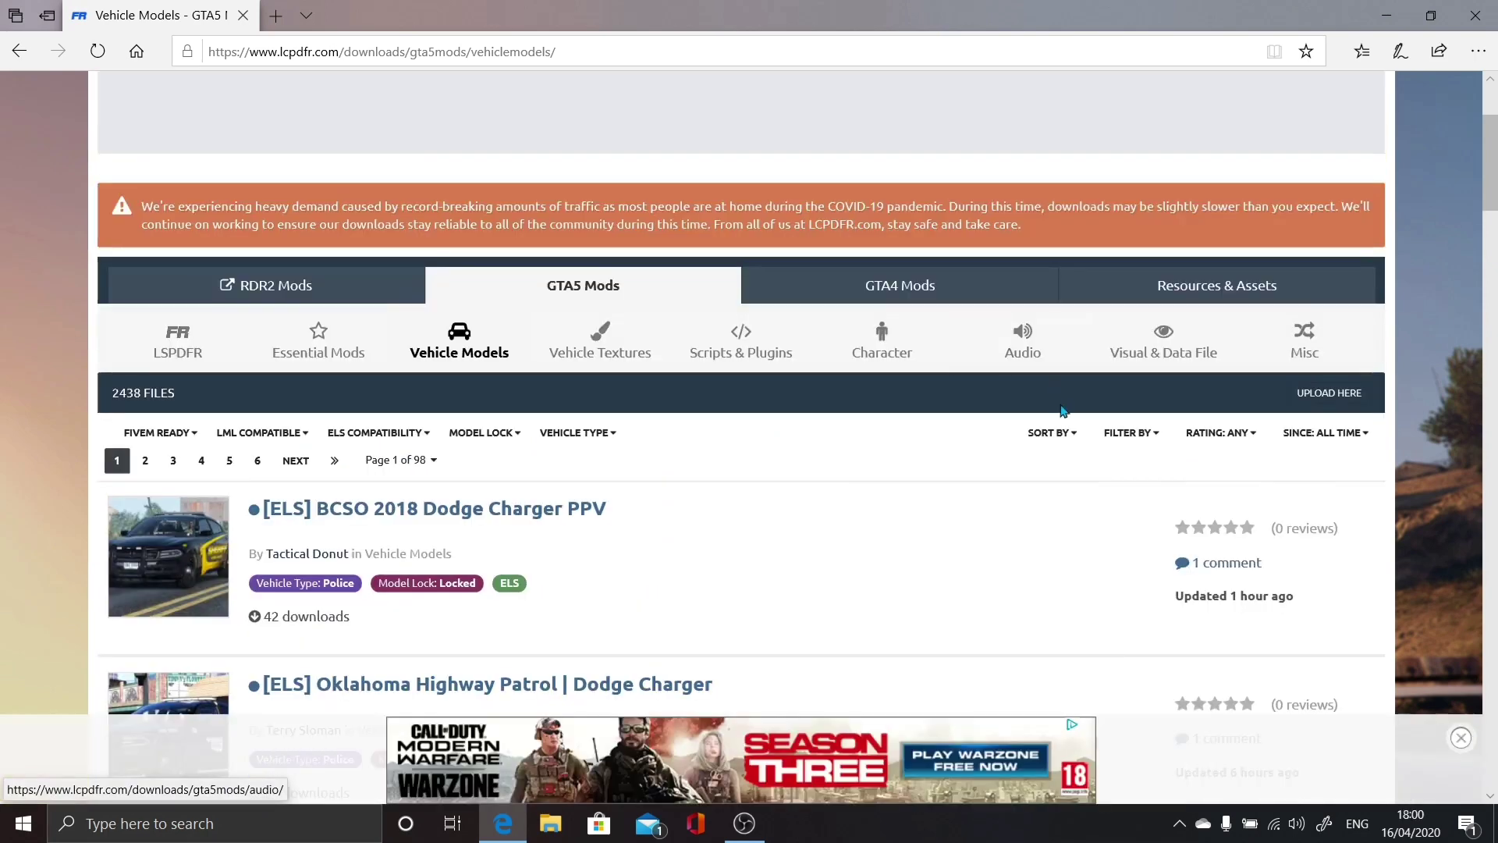
left_click(1061, 431)
left_click(1027, 394)
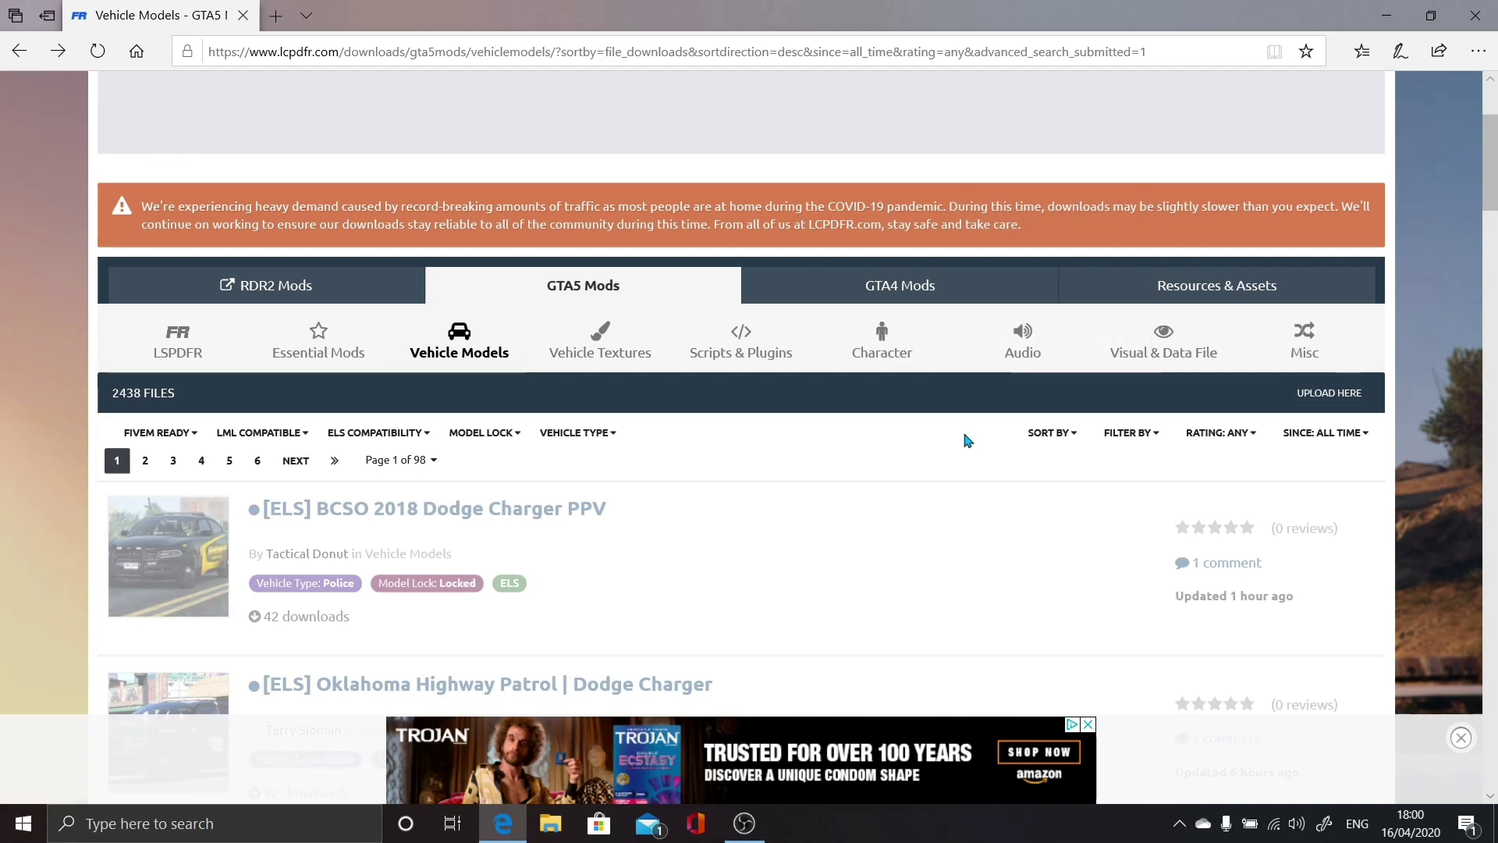
- Check the ELS compatibility filter options without applying one, then browse the sorted listing
scroll(906, 453, "down", 3)
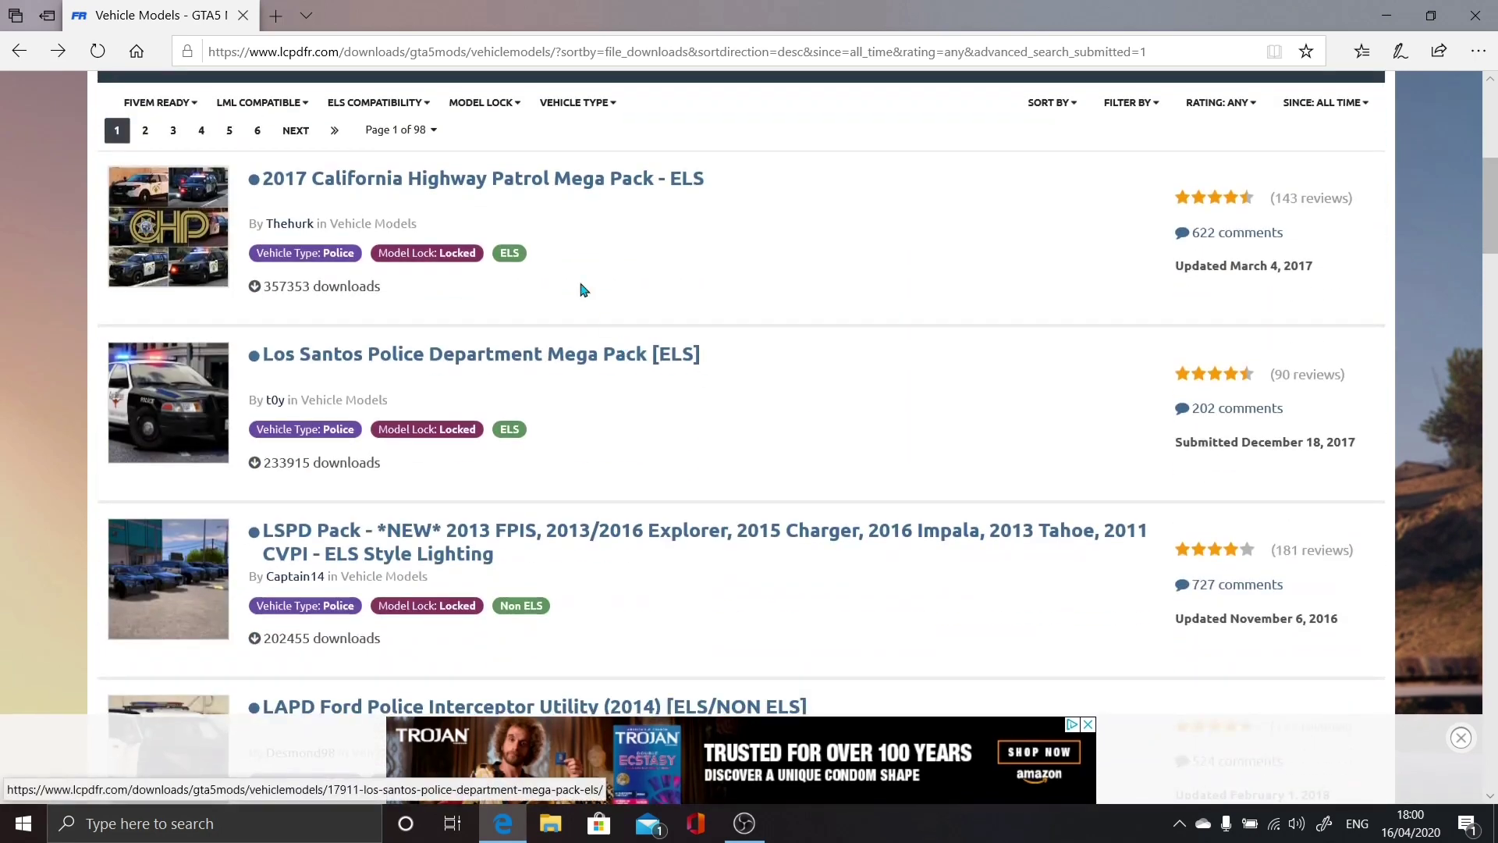
left_click(384, 101)
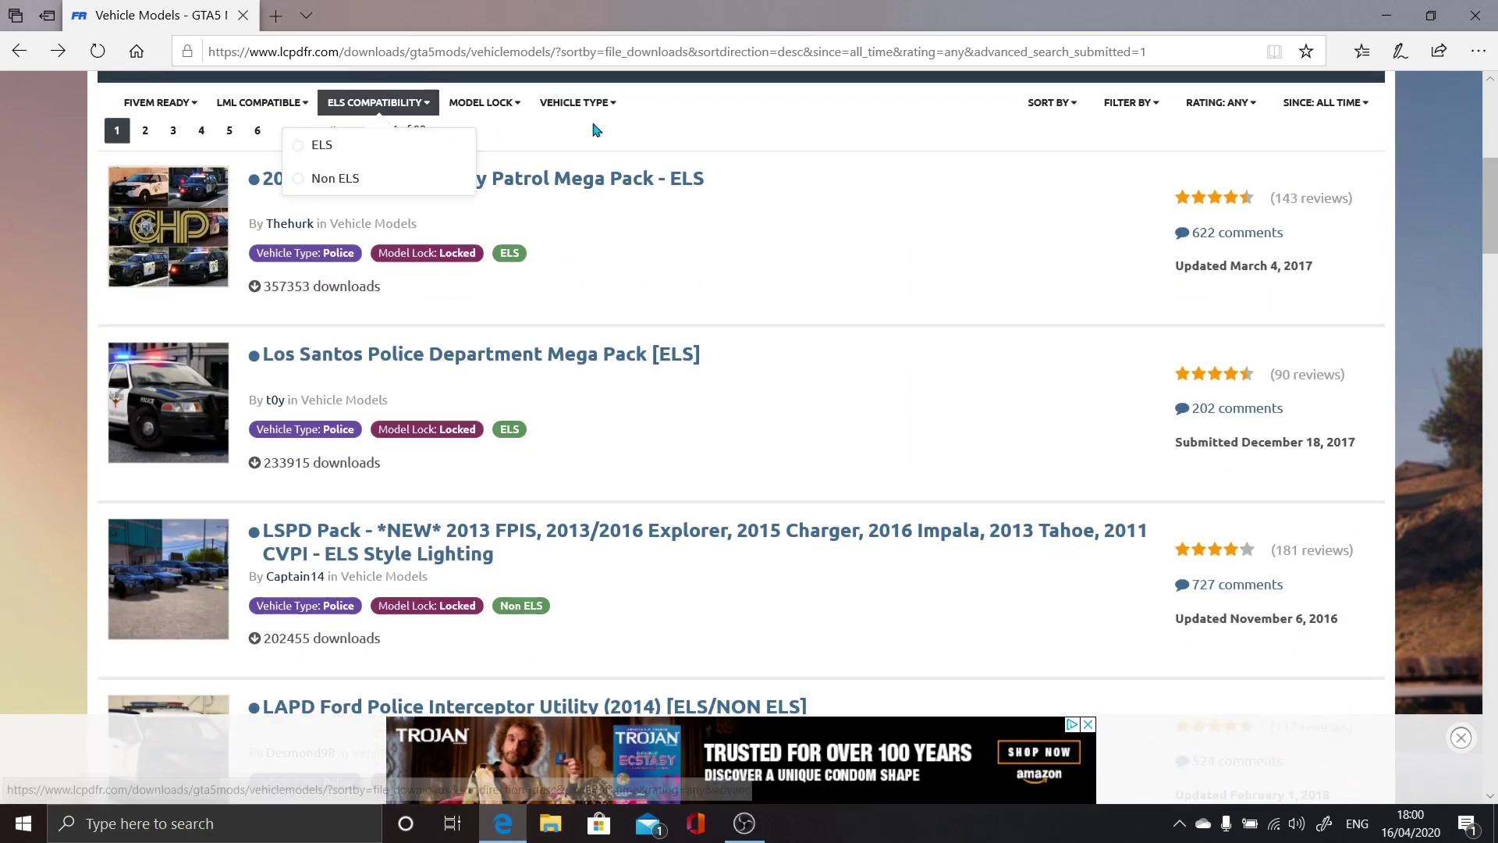
left_click(671, 117)
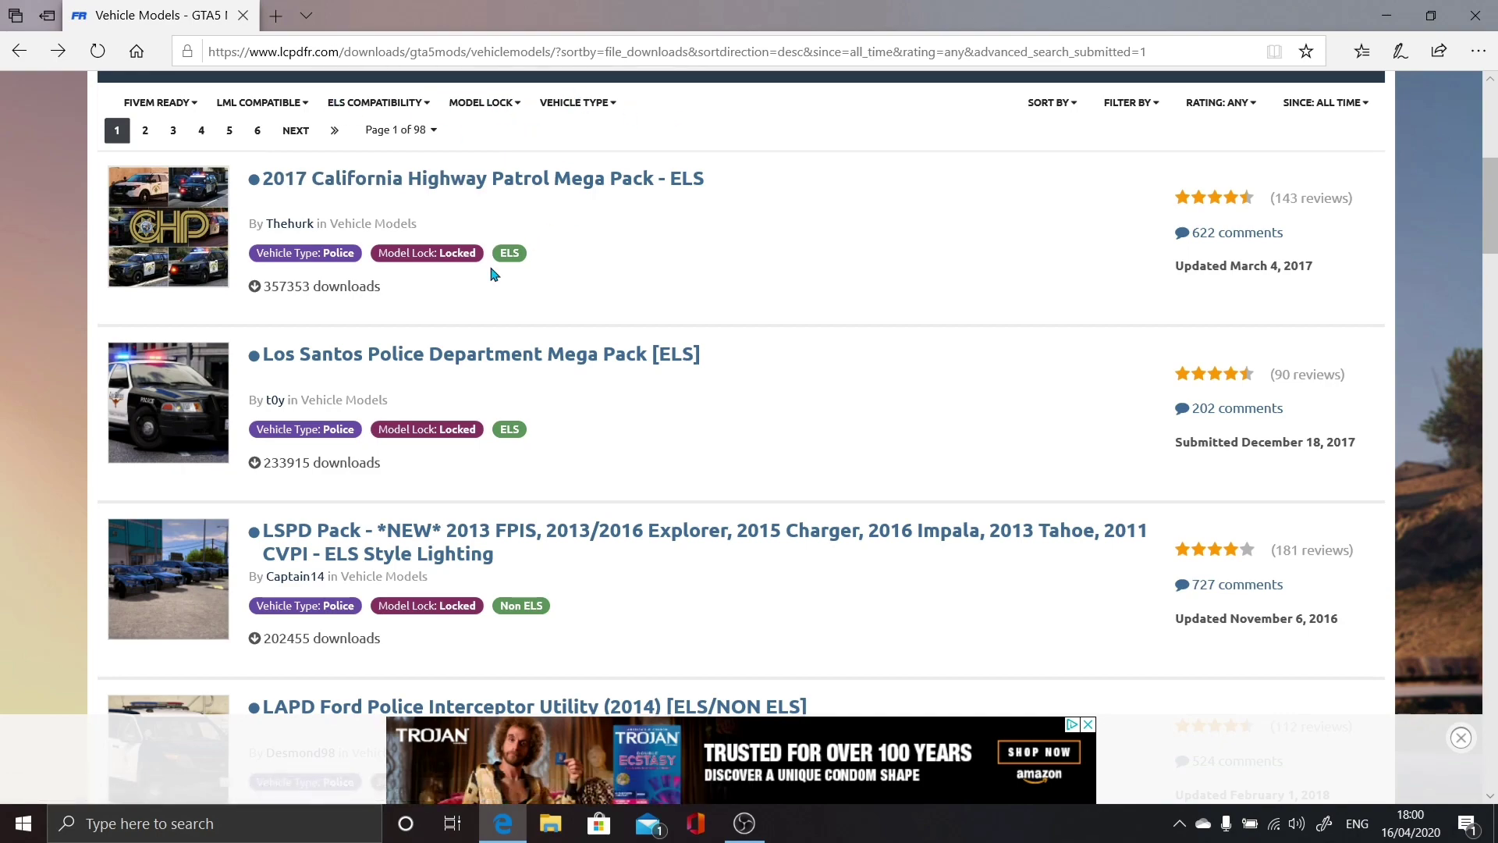
scroll(484, 312, "down", 3)
scroll(479, 329, "down", 10)
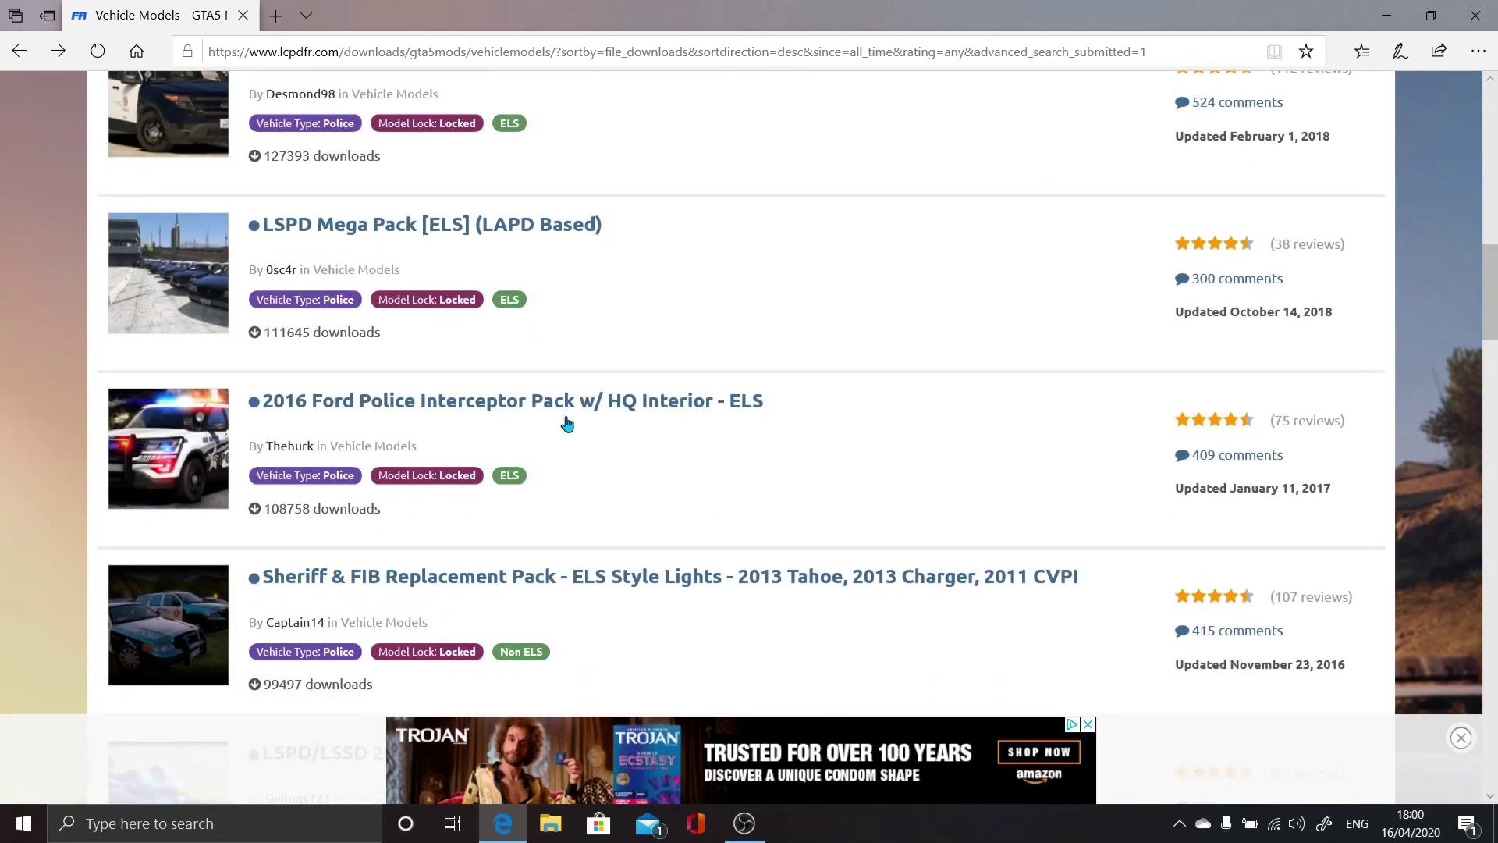
scroll(544, 410, "down", 6)
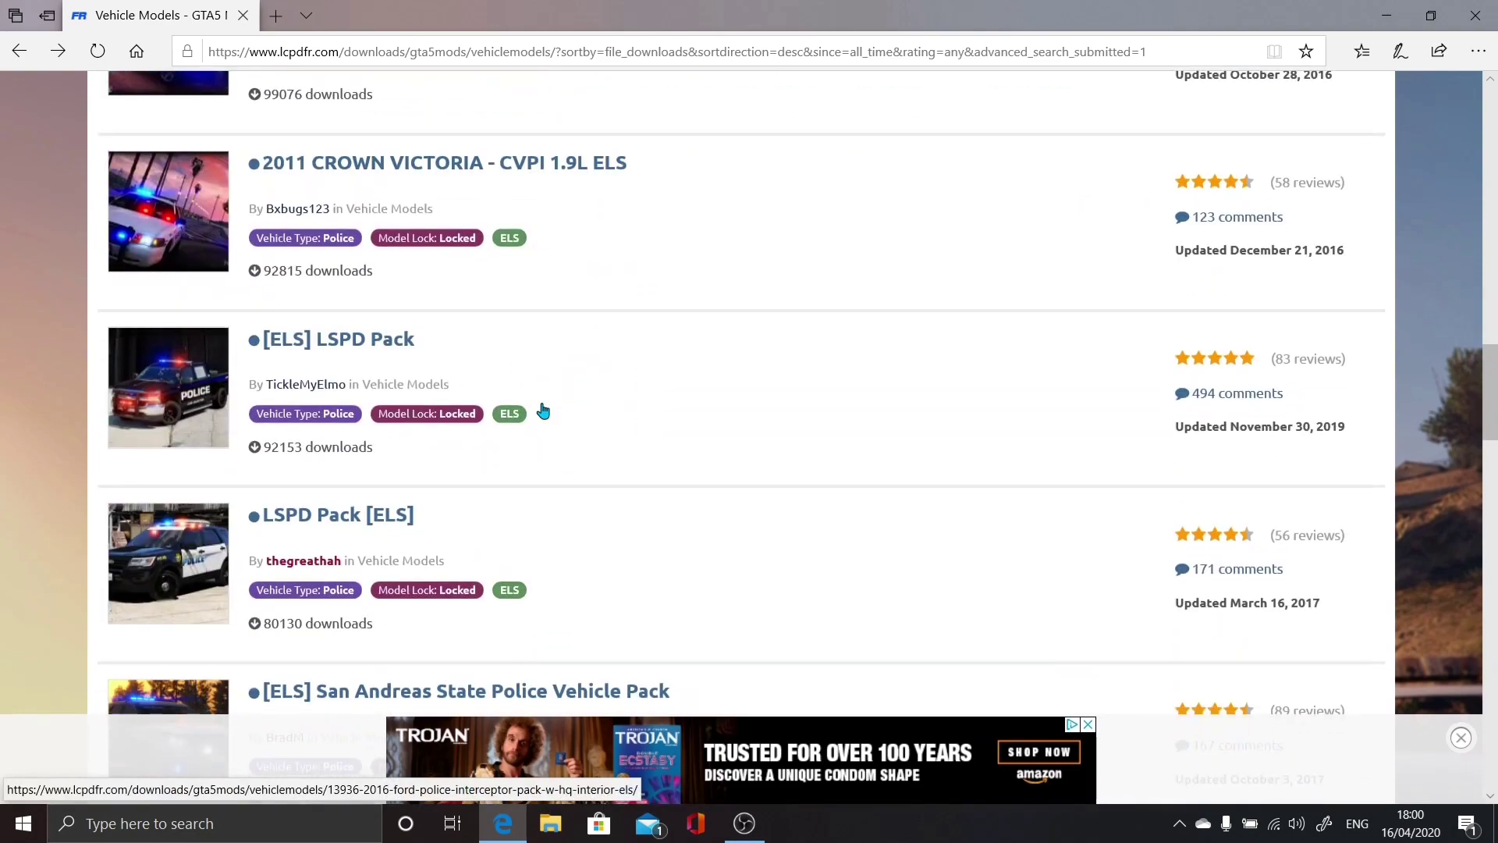
scroll(543, 410, "up", 20)
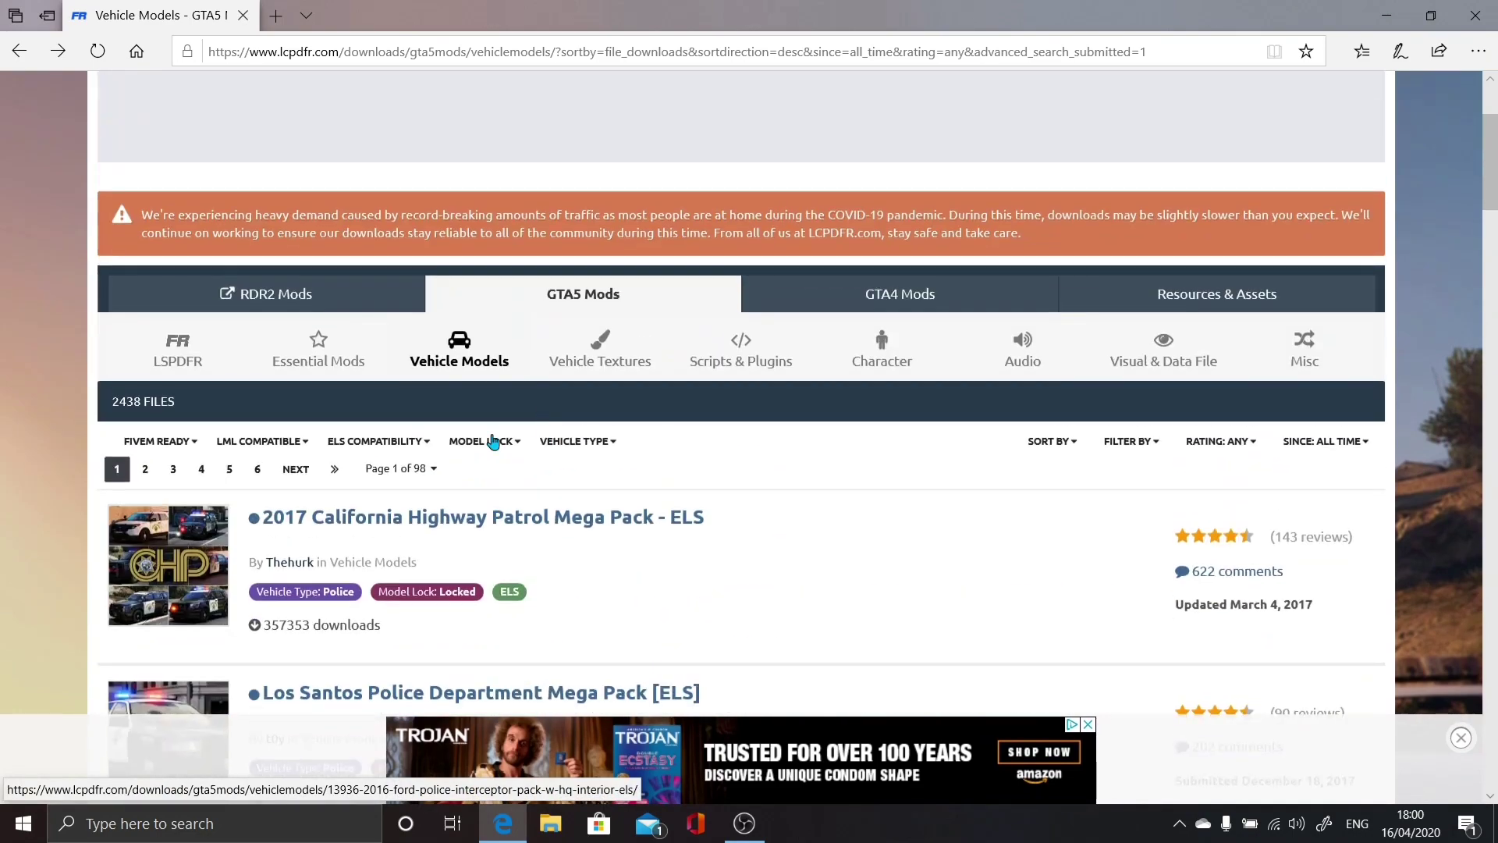
scroll(533, 348, "up", 2)
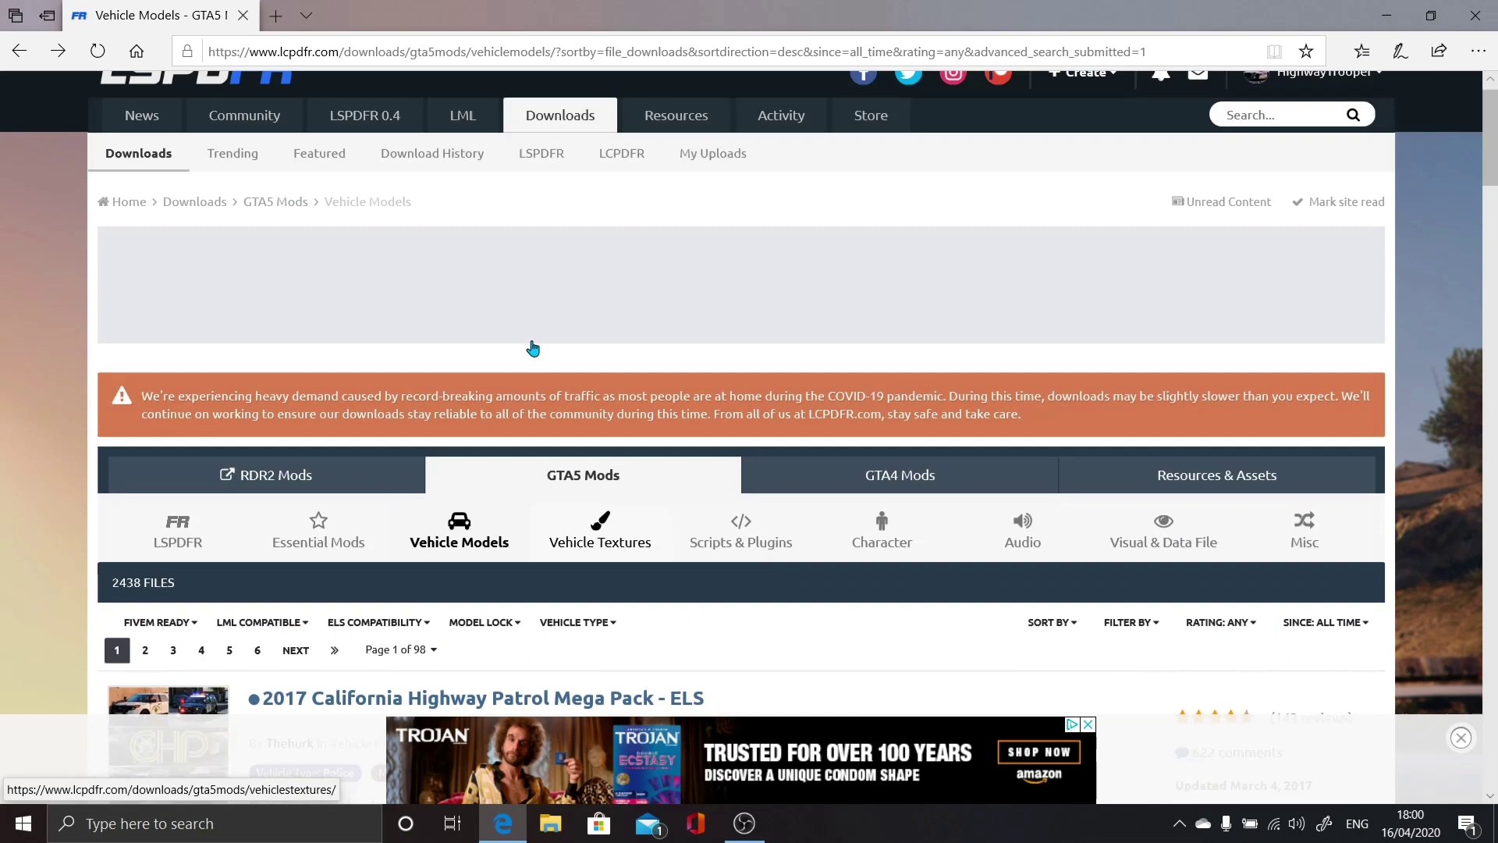
scroll(533, 348, "up", 1)
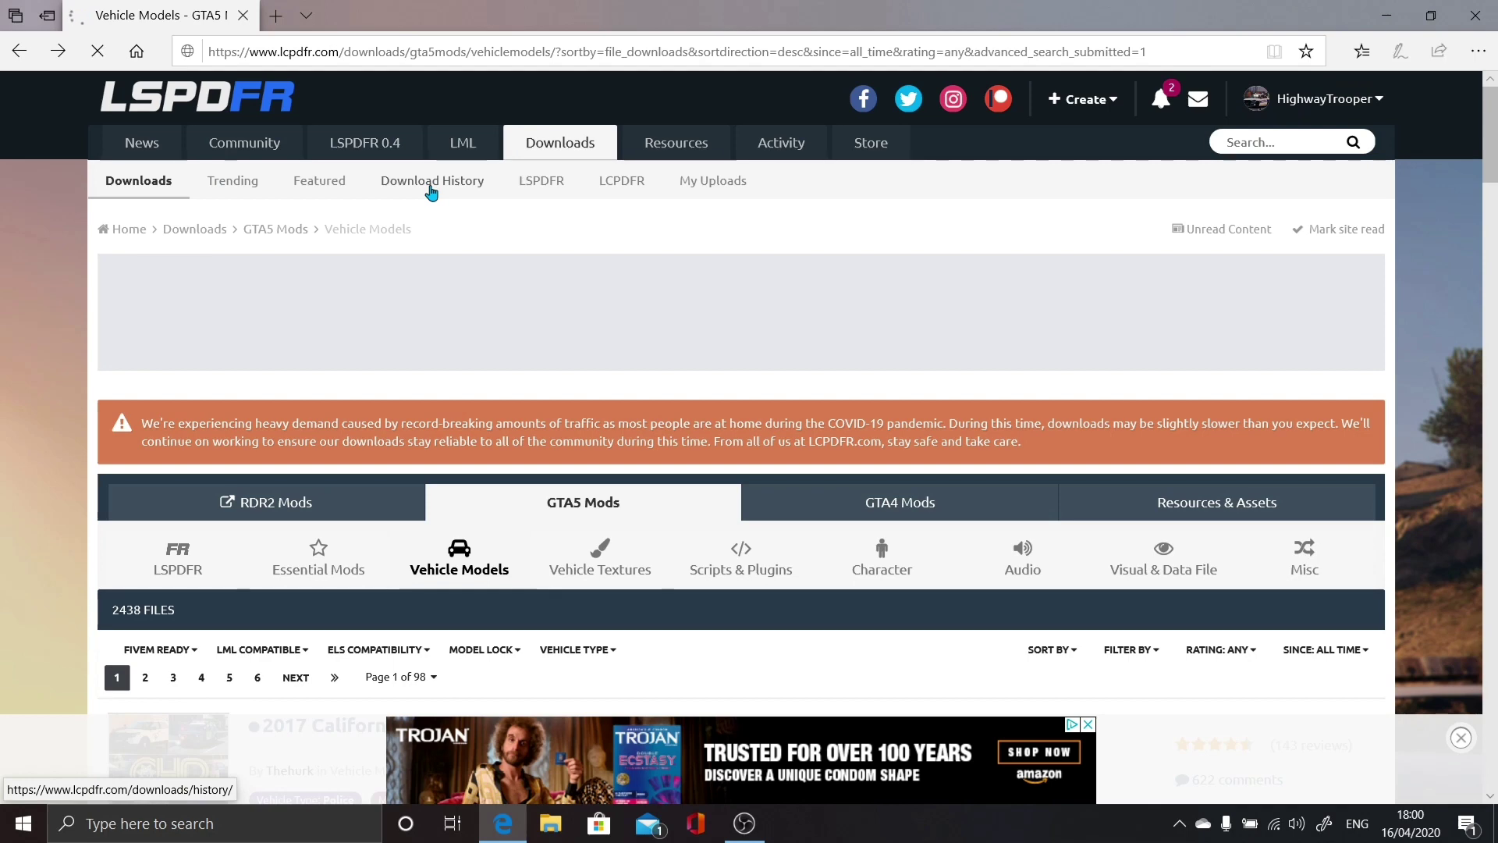
- Open Download History and locate the [ELS] Los Santos Police Department Pack 1.0.0 entry
left_click(431, 190)
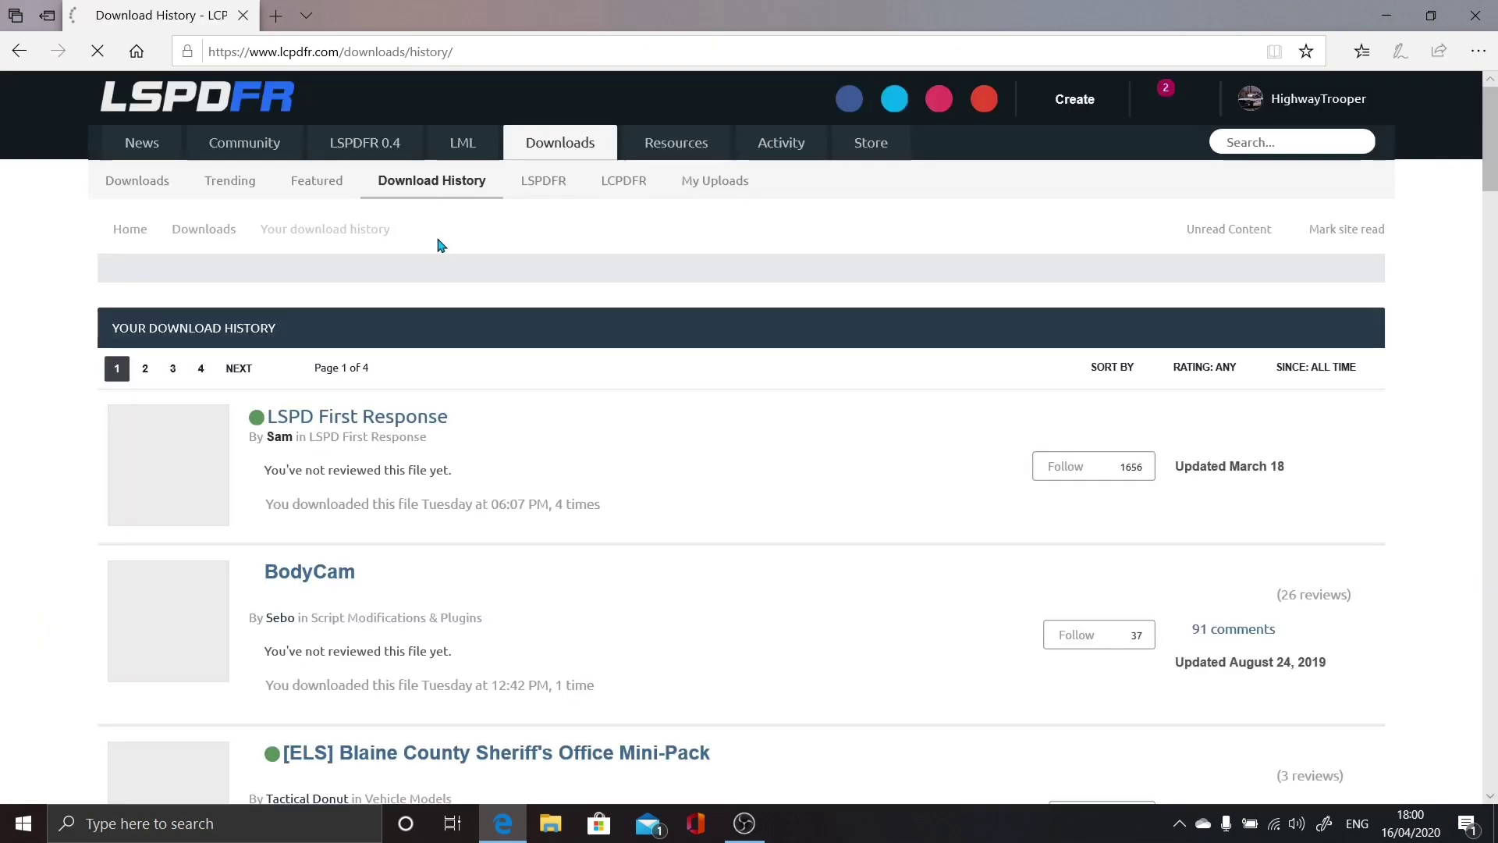
scroll(377, 435, "down", 7)
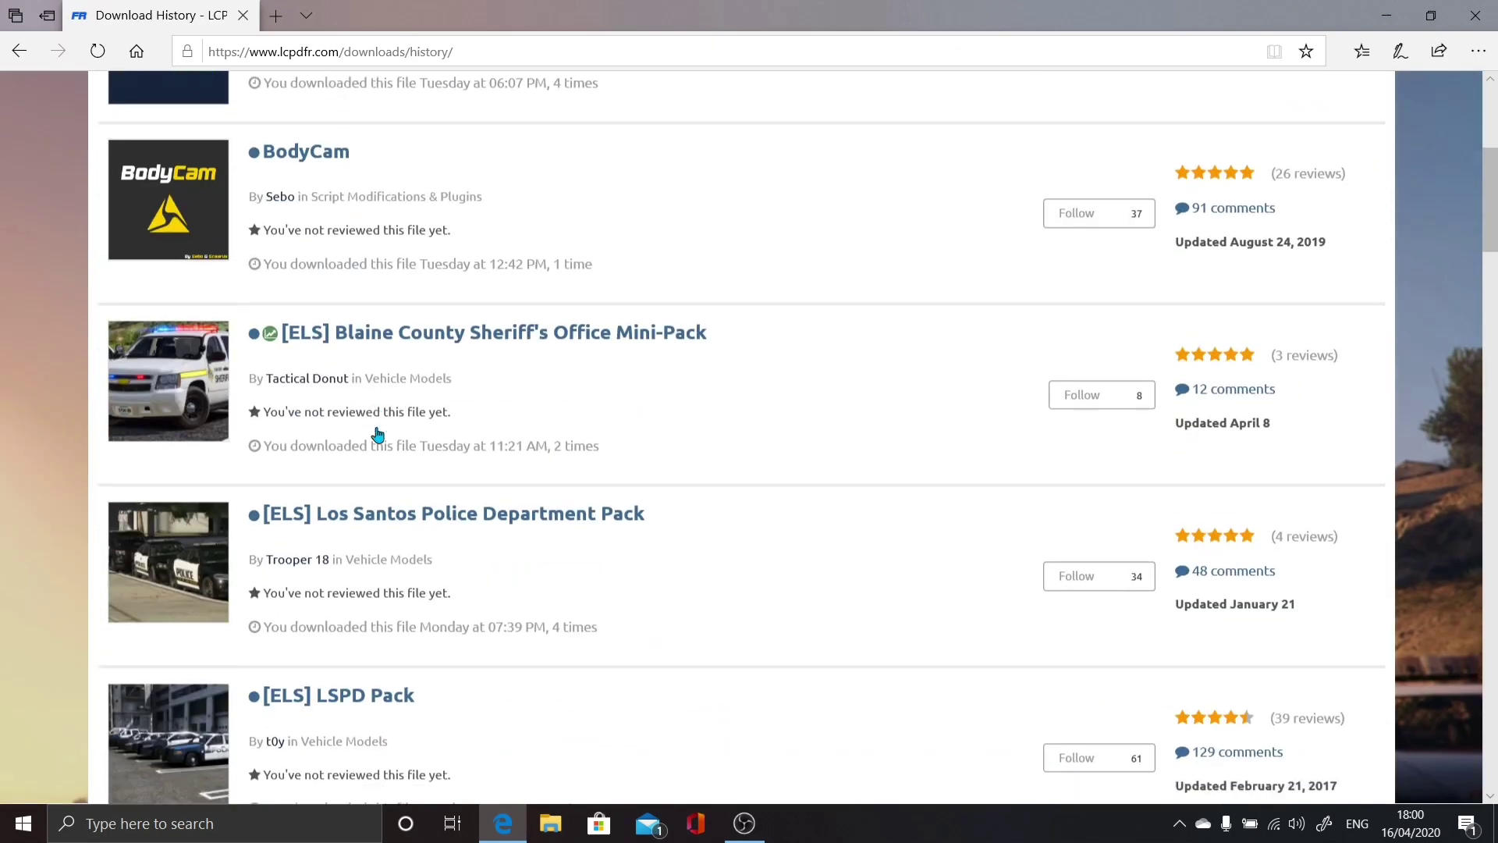
scroll(378, 435, "down", 1)
scroll(462, 331, "up", 1)
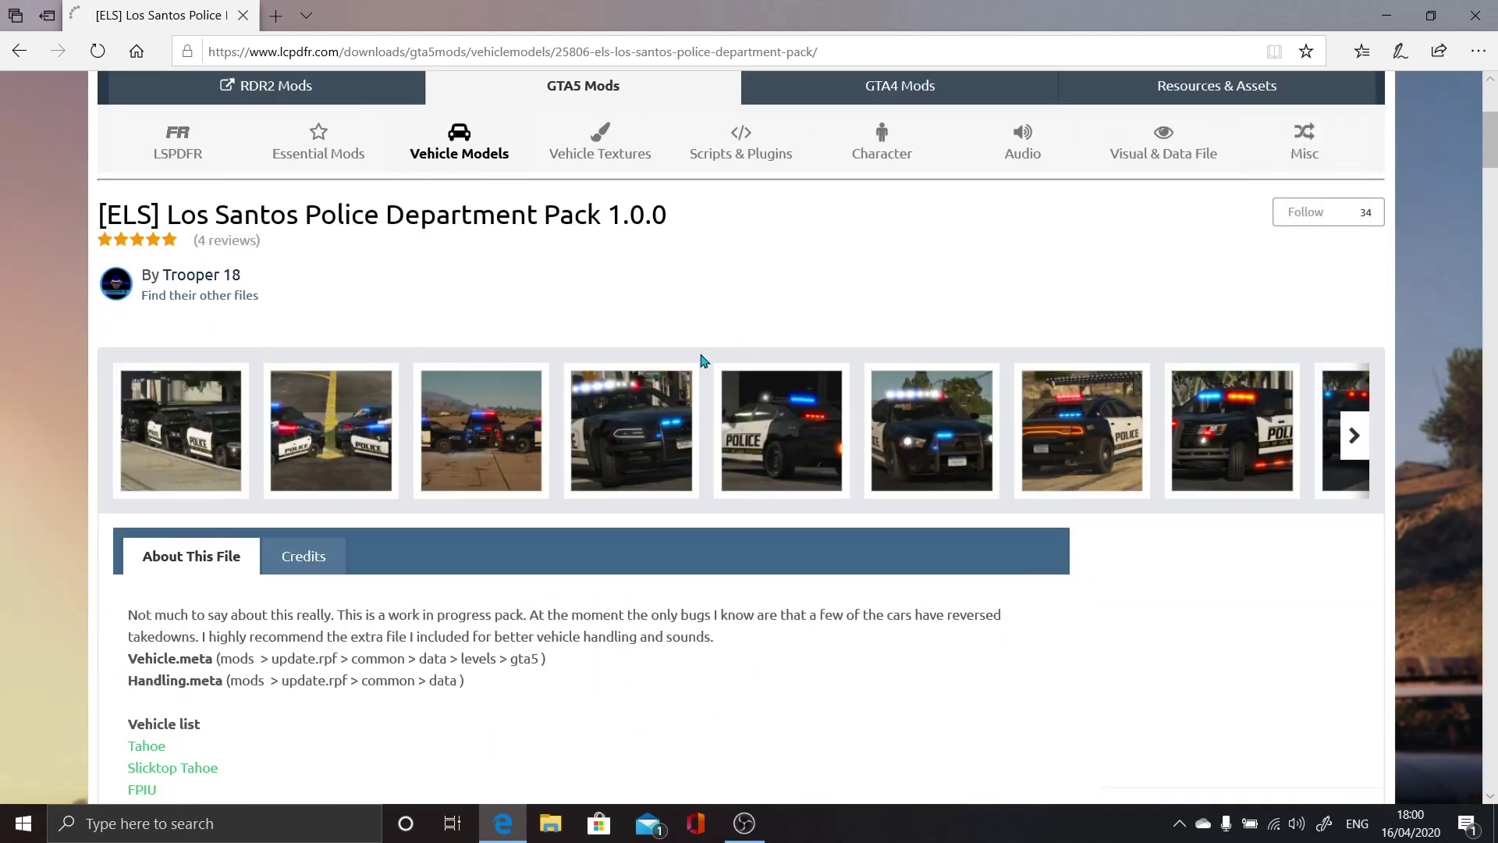
scroll(715, 354, "down", 3)
scroll(429, 312, "up", 1)
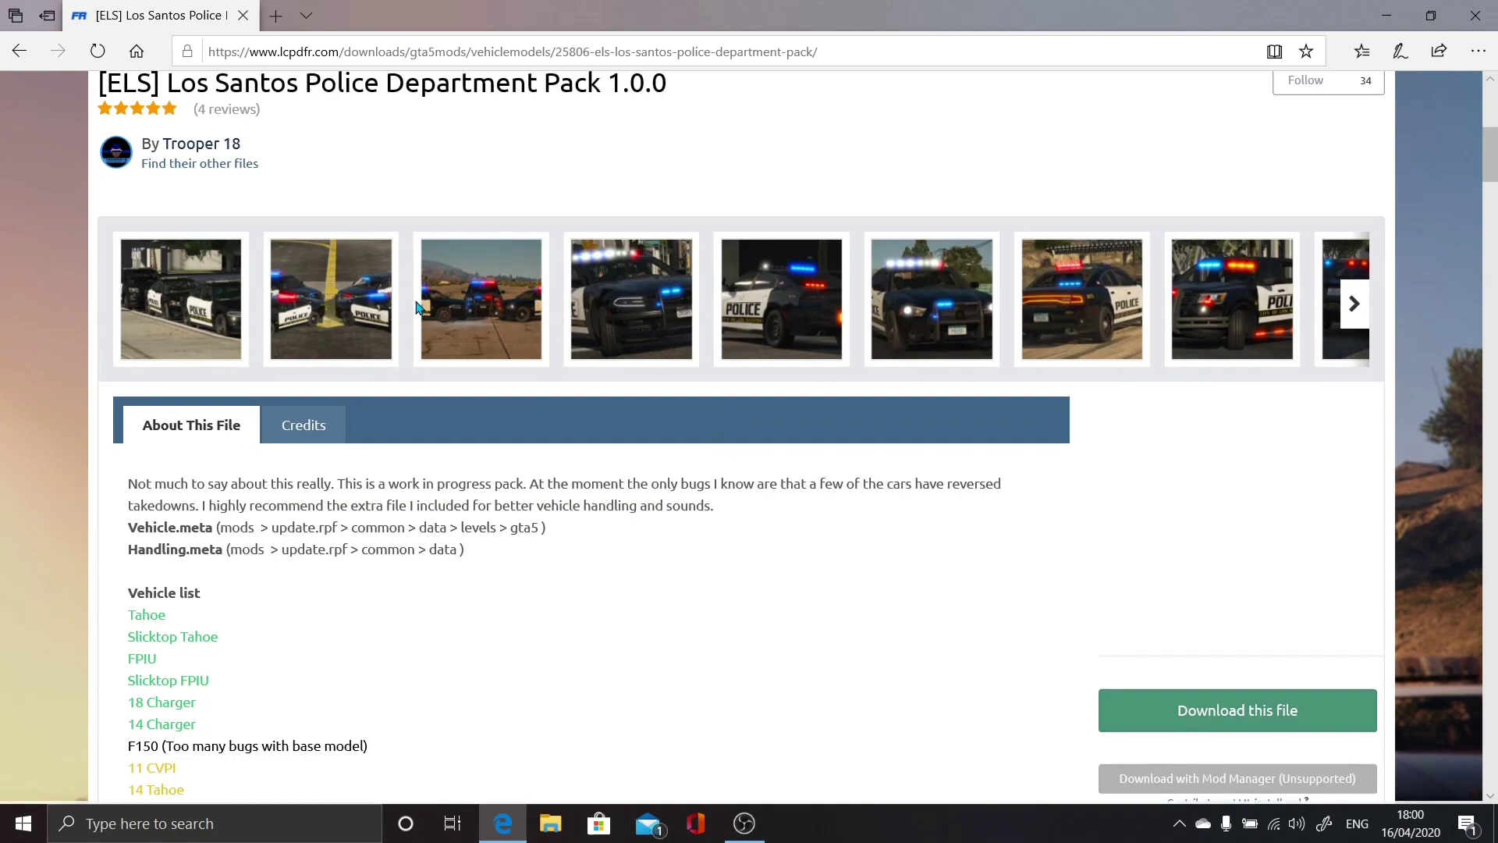
scroll(428, 326, "down", 1)
scroll(793, 234, "up", 1)
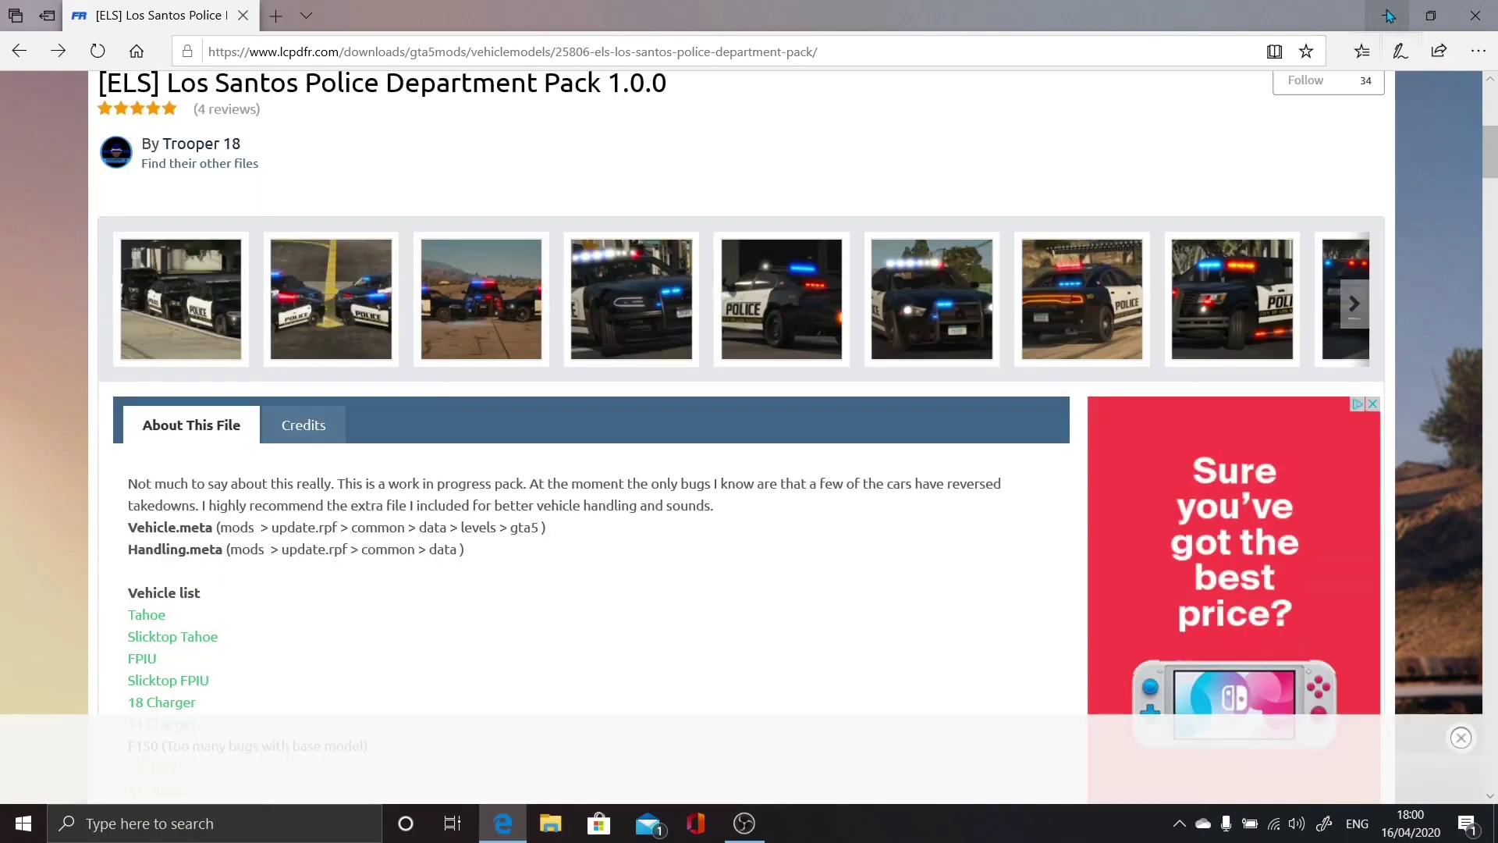
- Minimize Edge, then bring the browser with the ELS pack page back to the front
left_click(1389, 16)
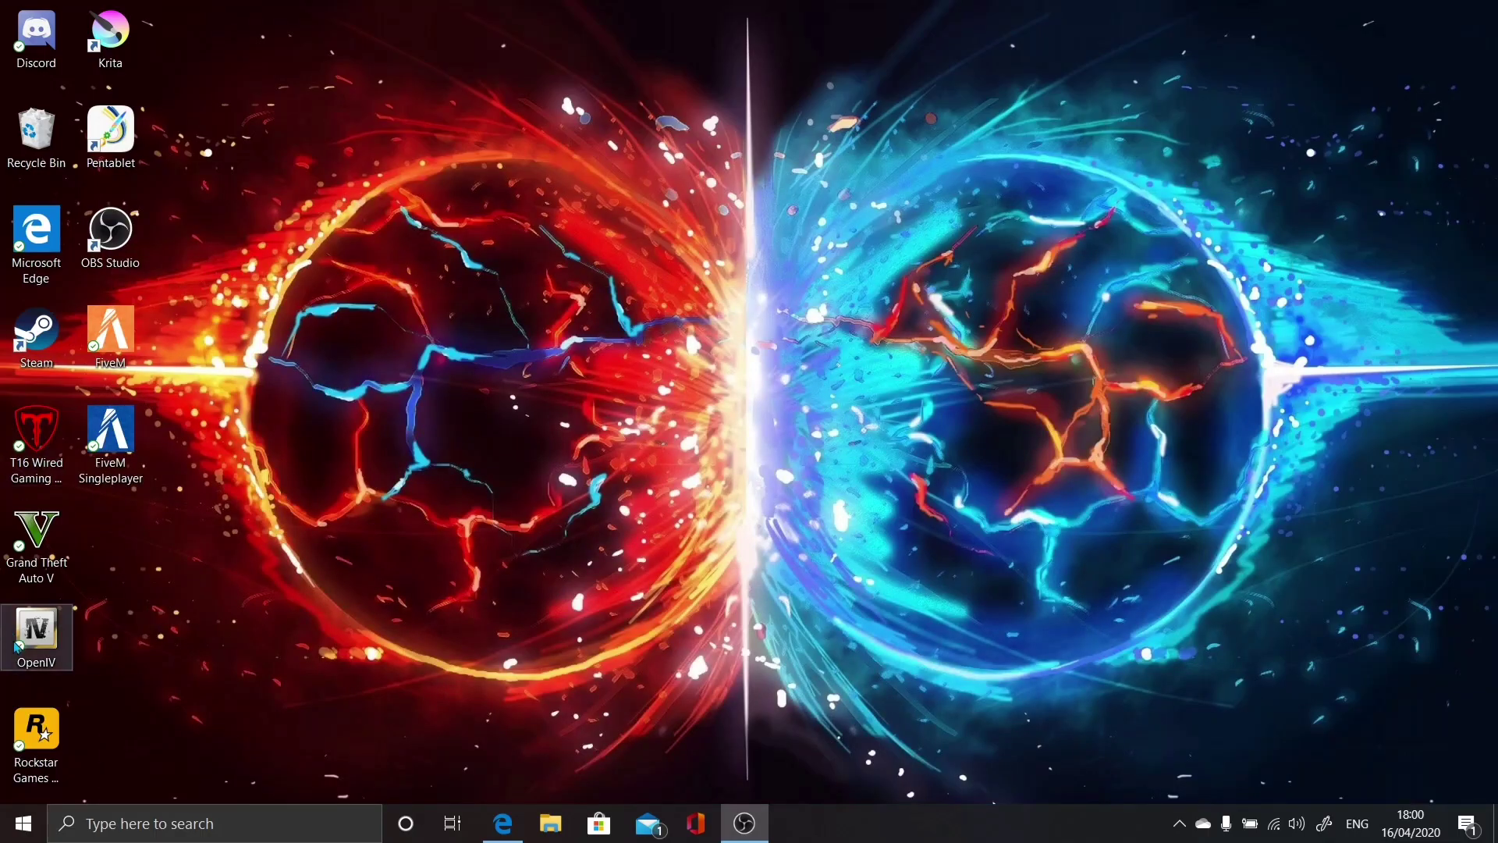
left_click(472, 828)
left_click(439, 832)
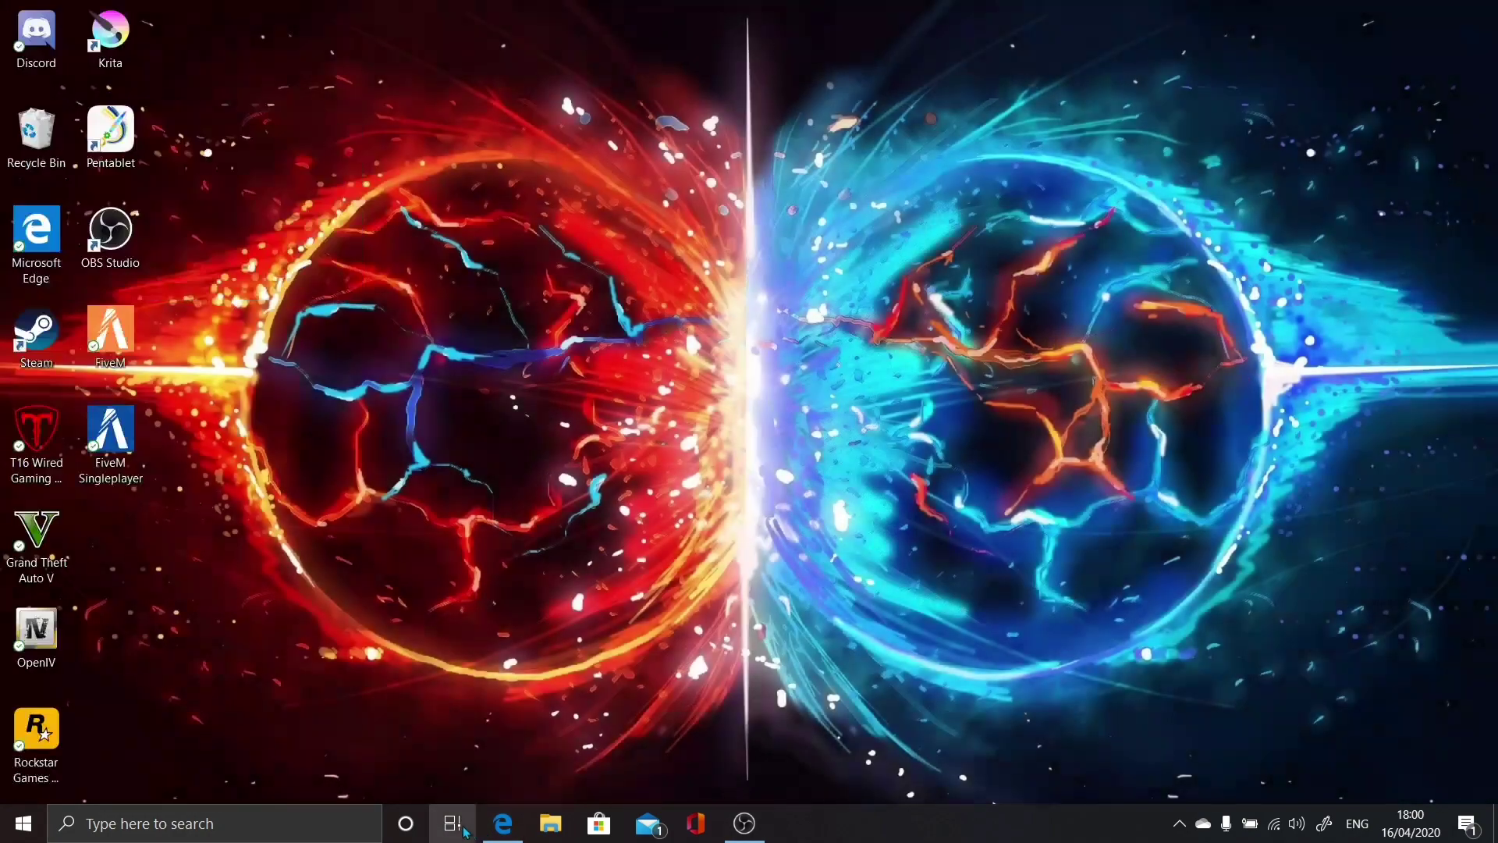
left_click(508, 829)
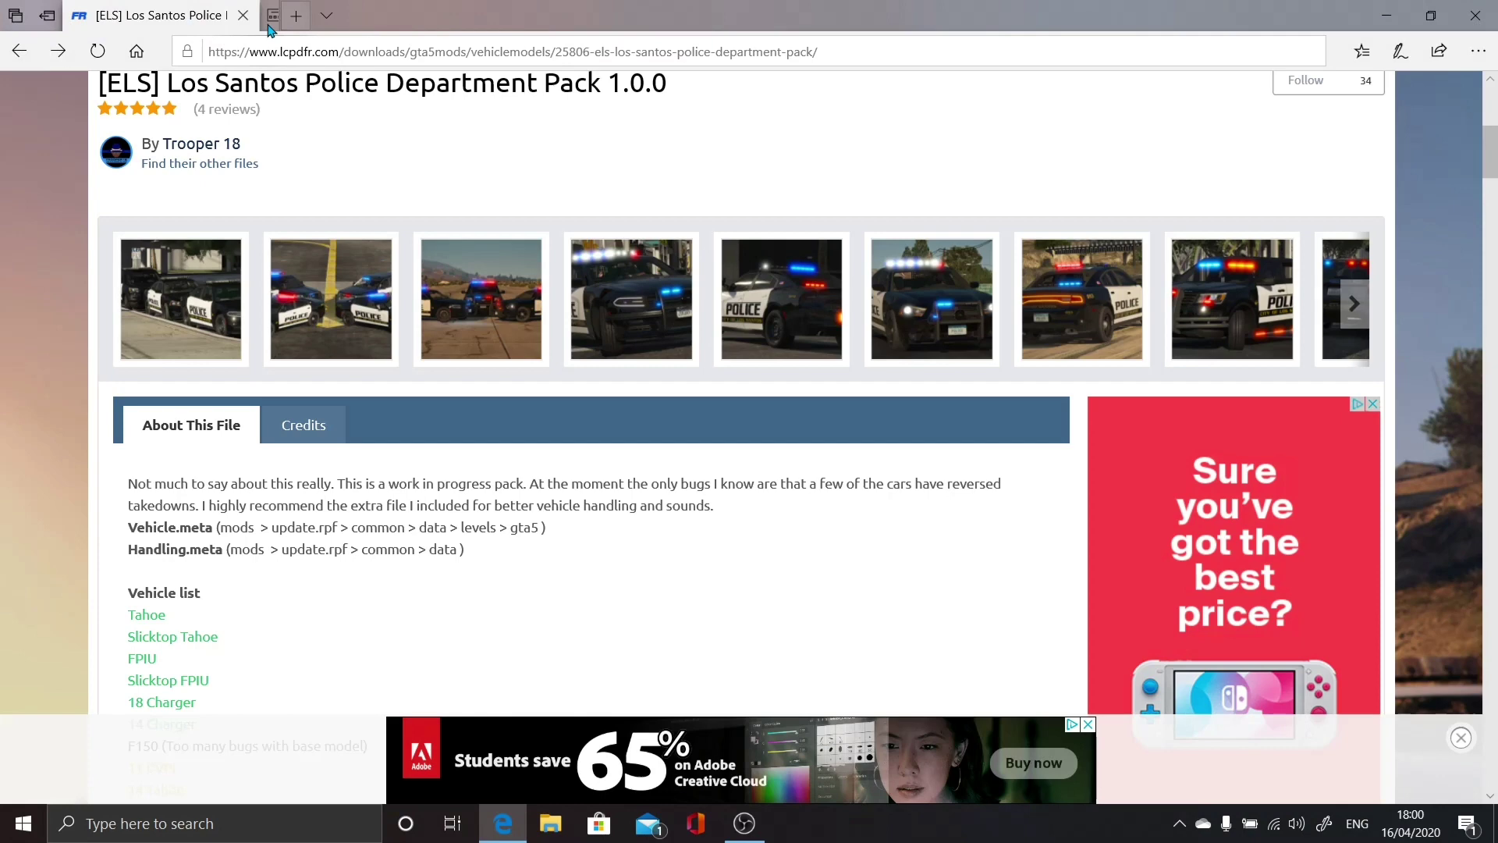
- Search the web for 'openiv' in a new Edge tab
left_click(276, 15)
left_click(408, 143)
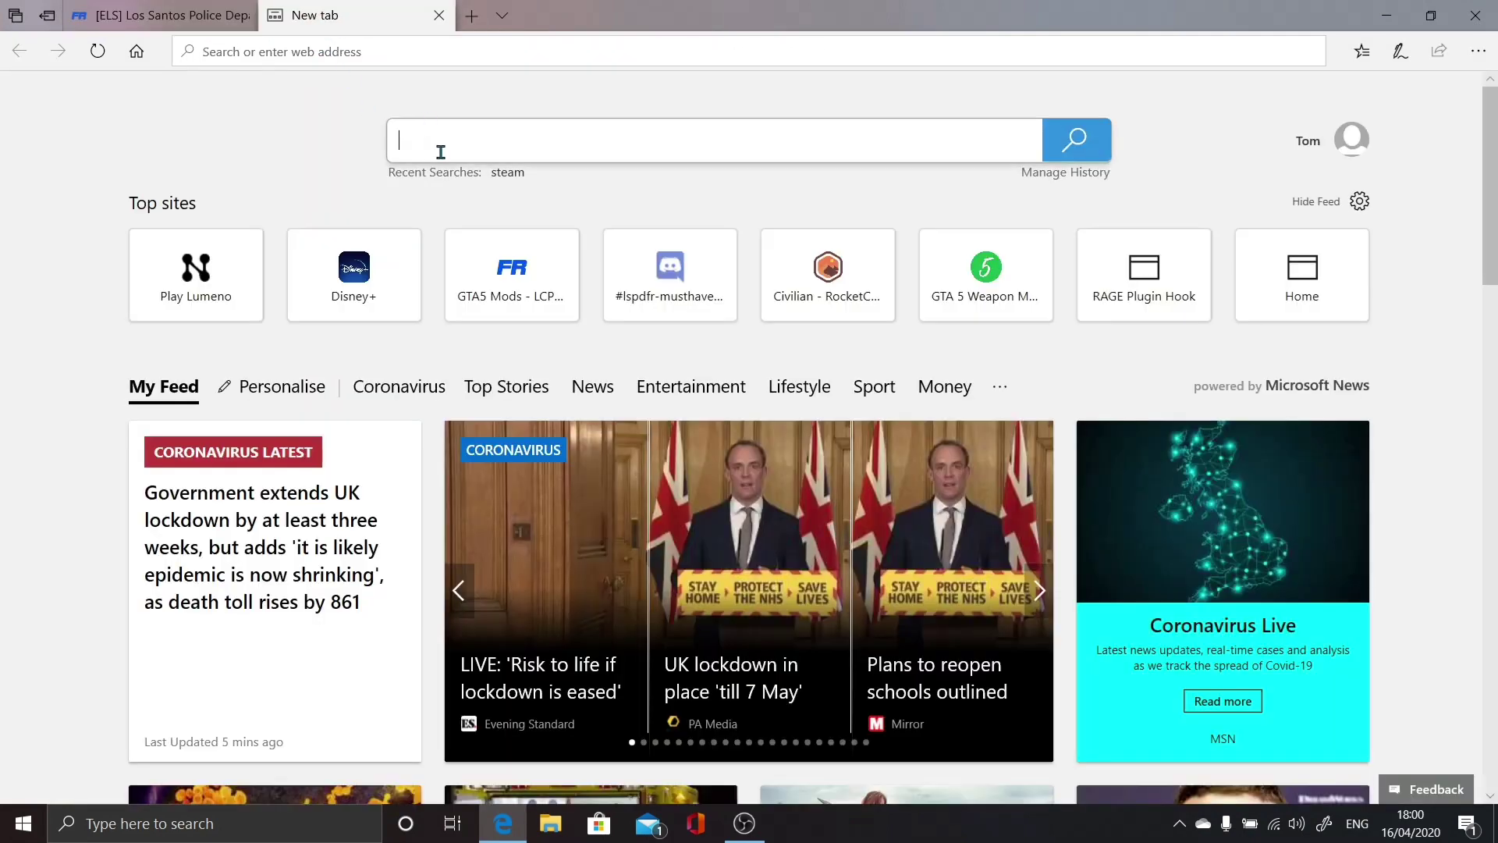
type("openiv")
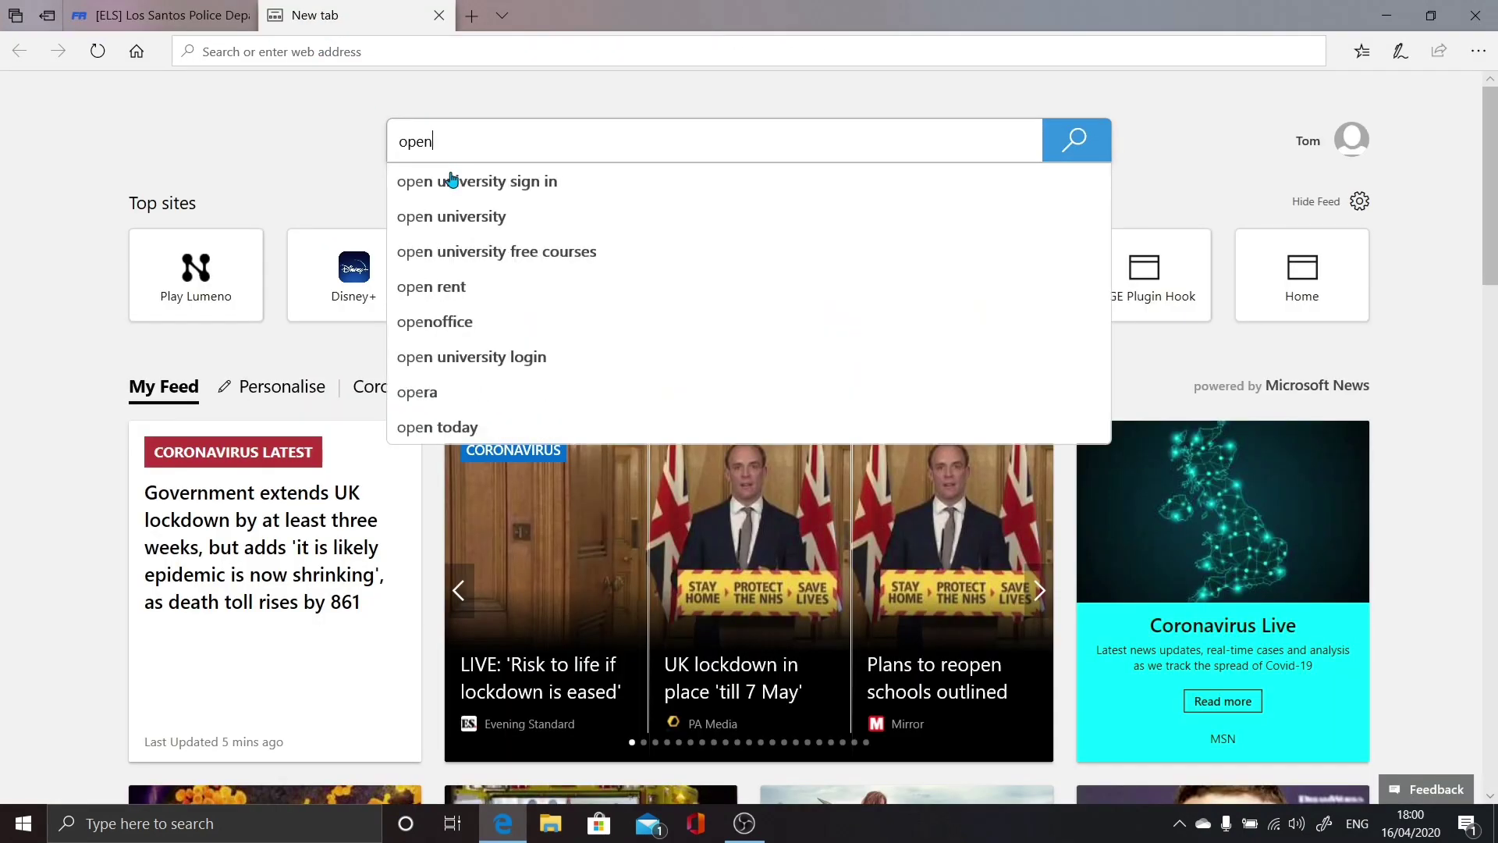
key("Return")
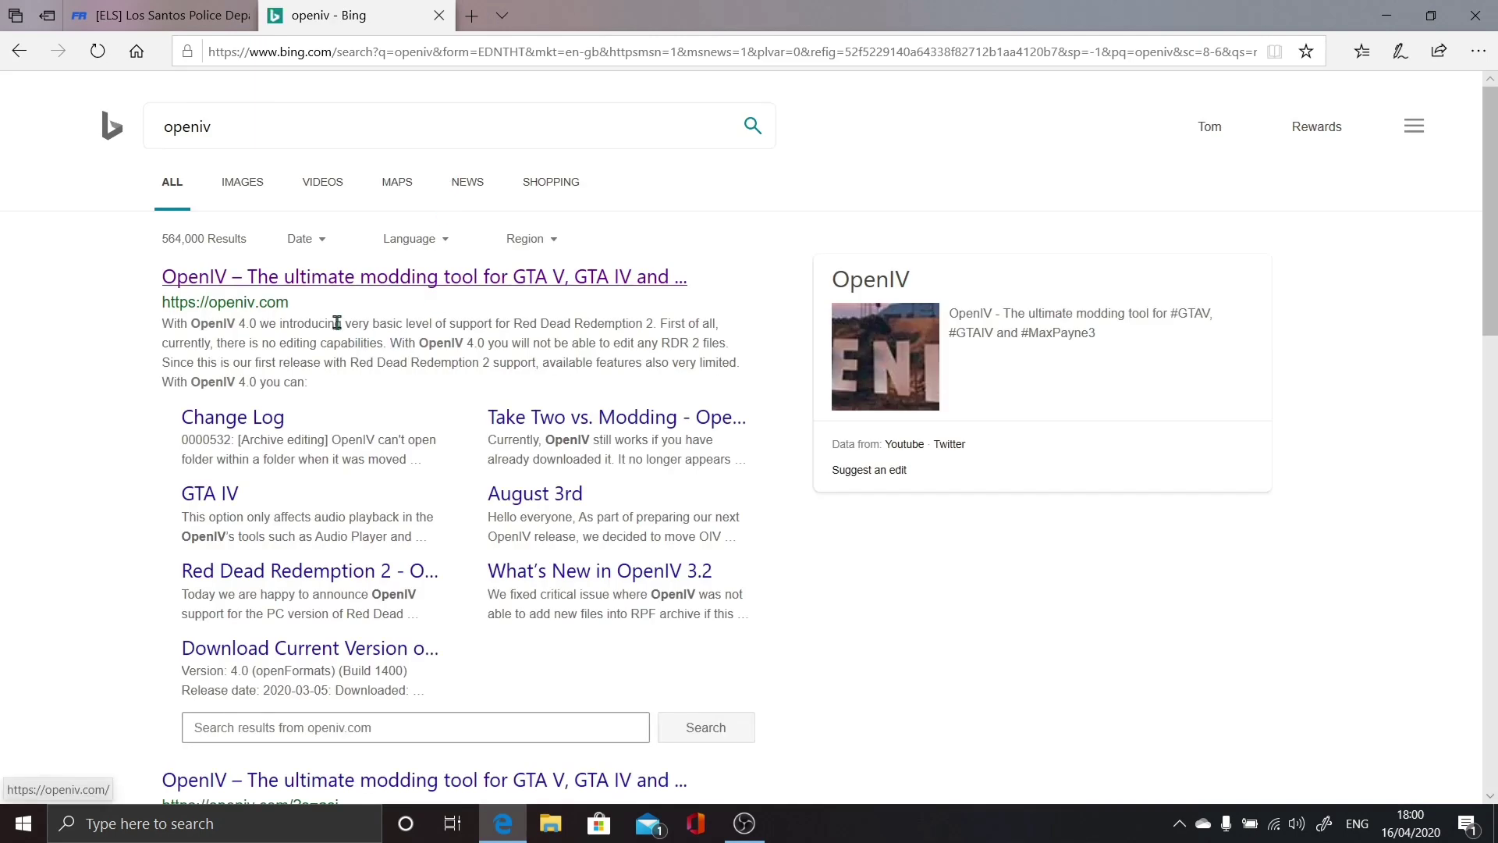
- Open openiv.com, download the OpenIV 4.0 installer, and dismiss the ovisetup.exe prompt
left_click(316, 286)
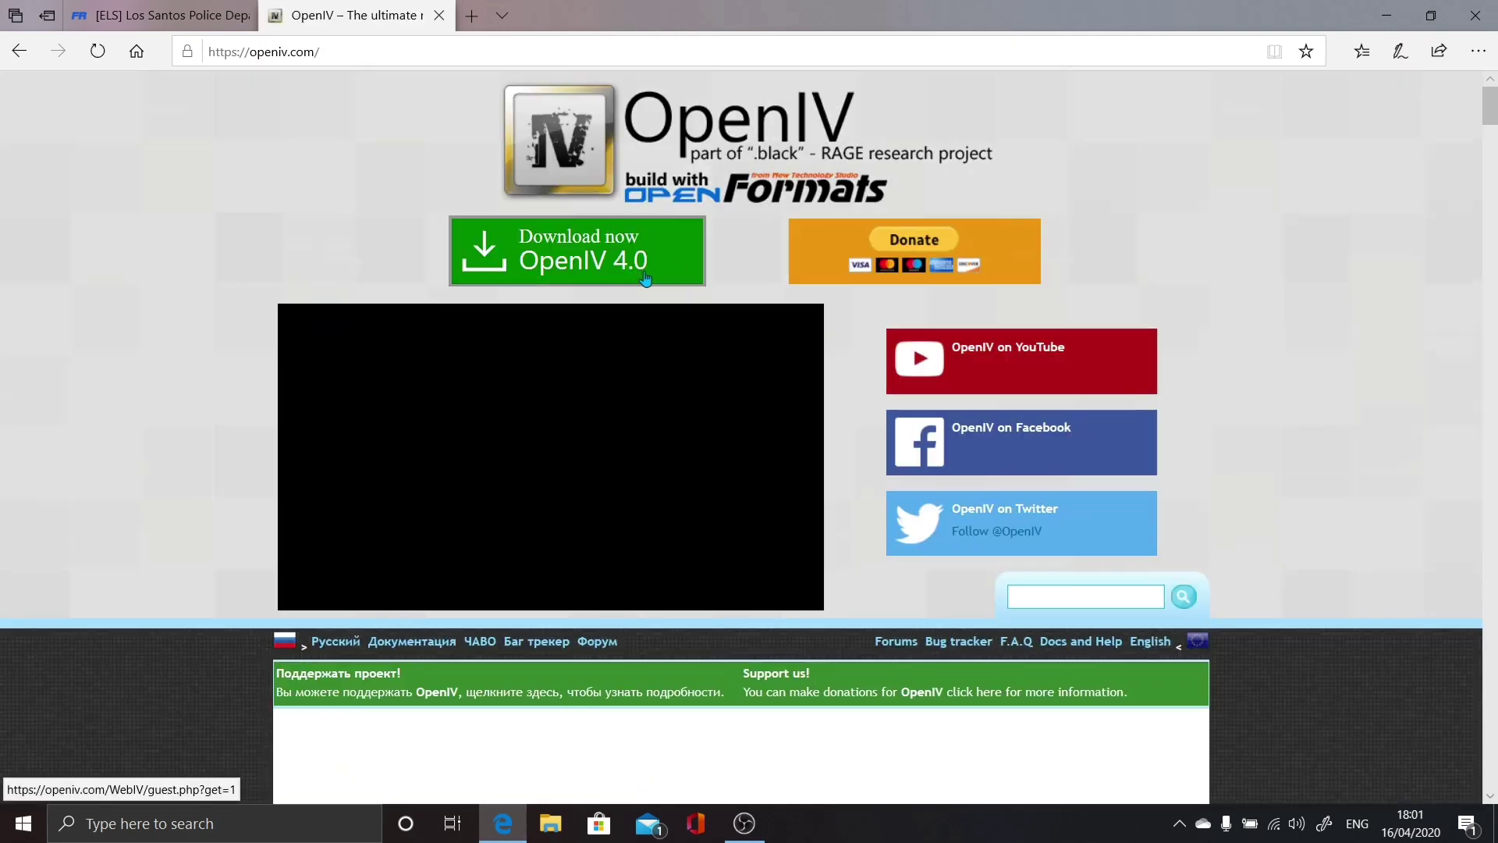
scroll(645, 278, "down", 1)
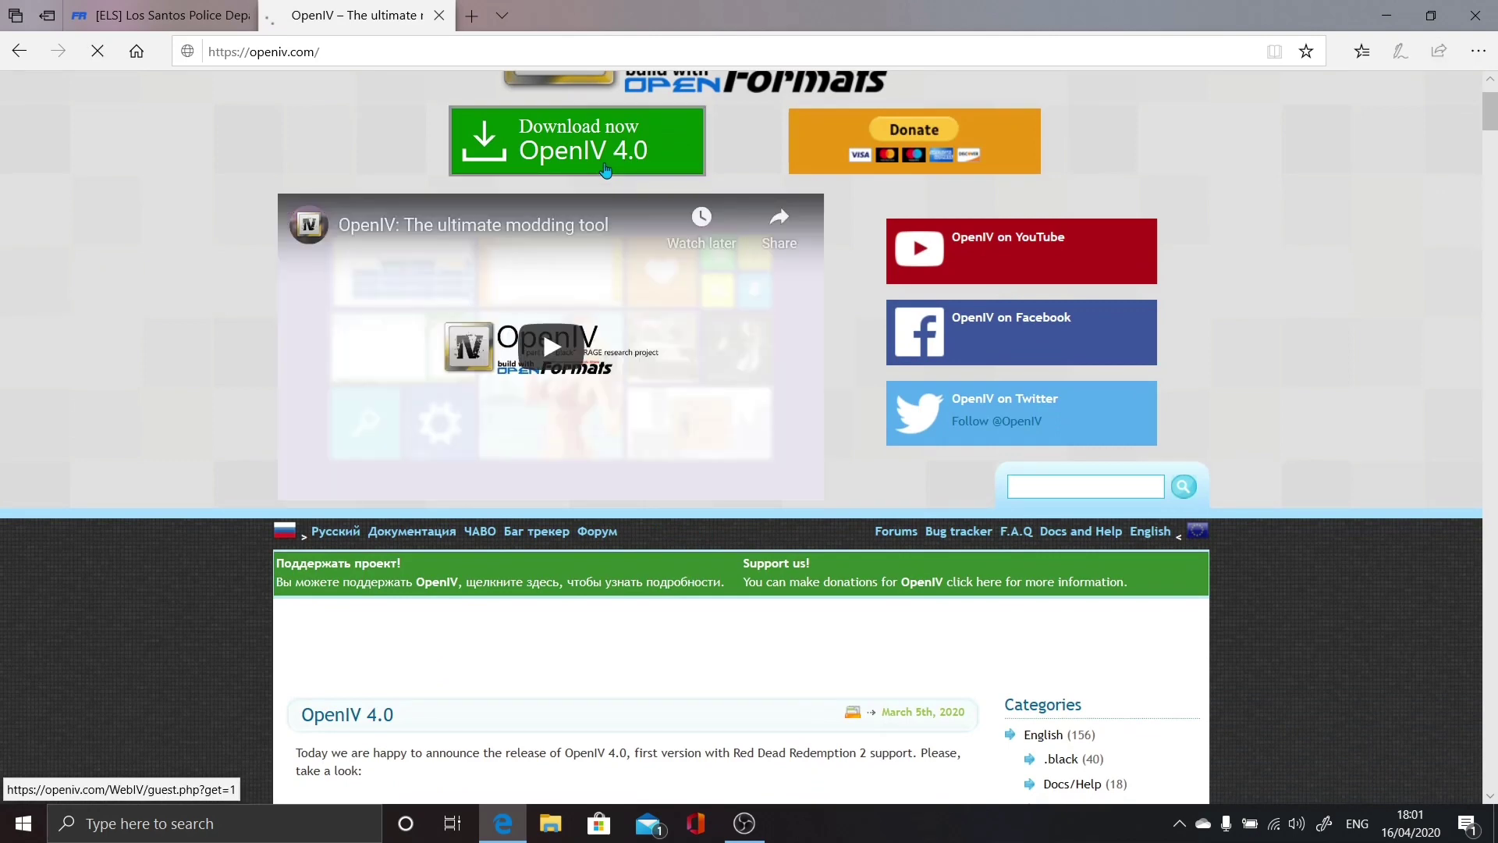
left_click(613, 170)
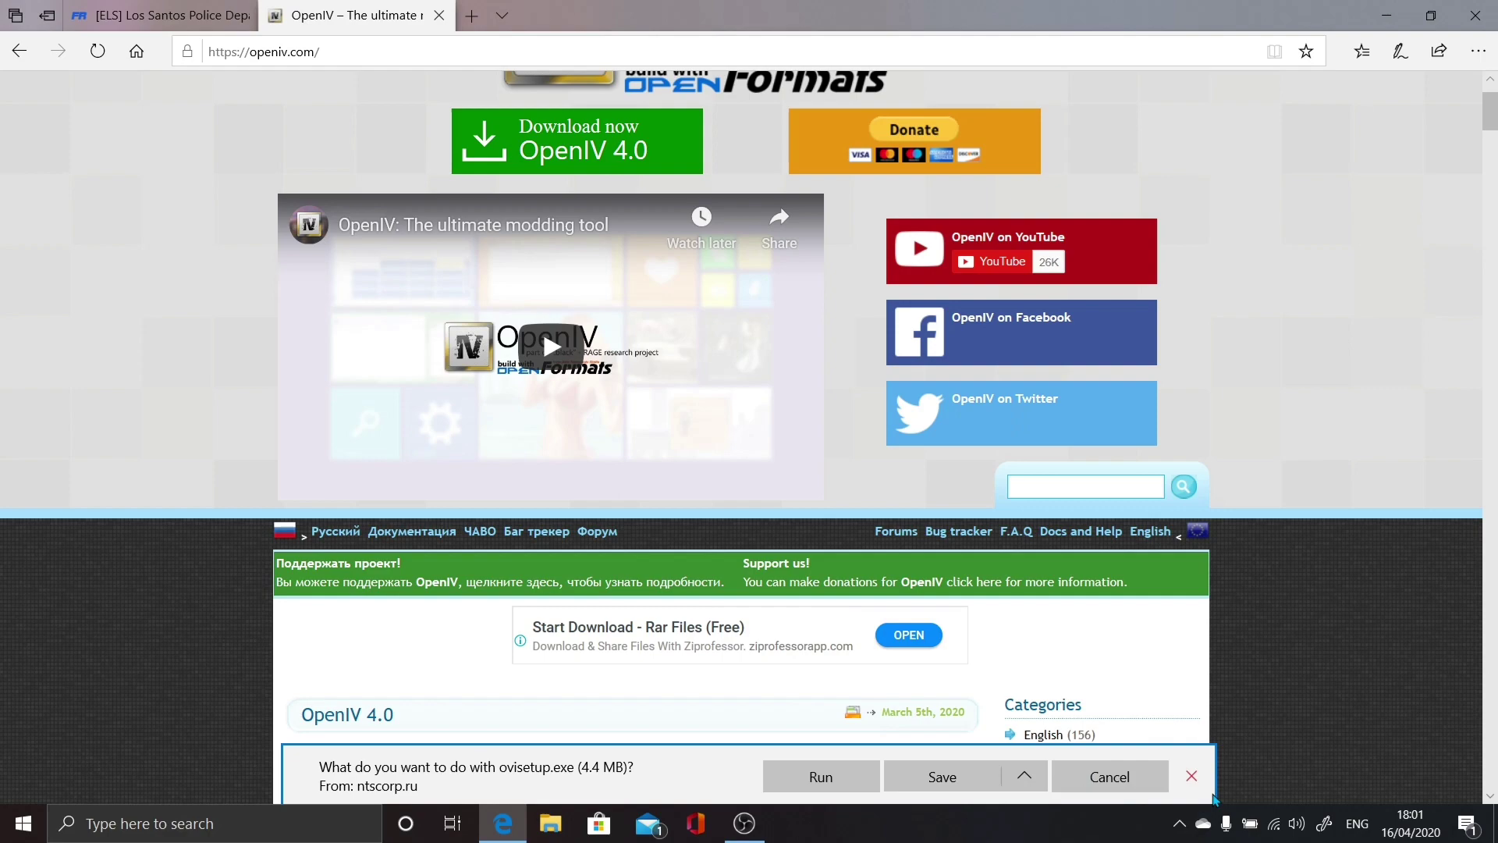
left_click(1191, 779)
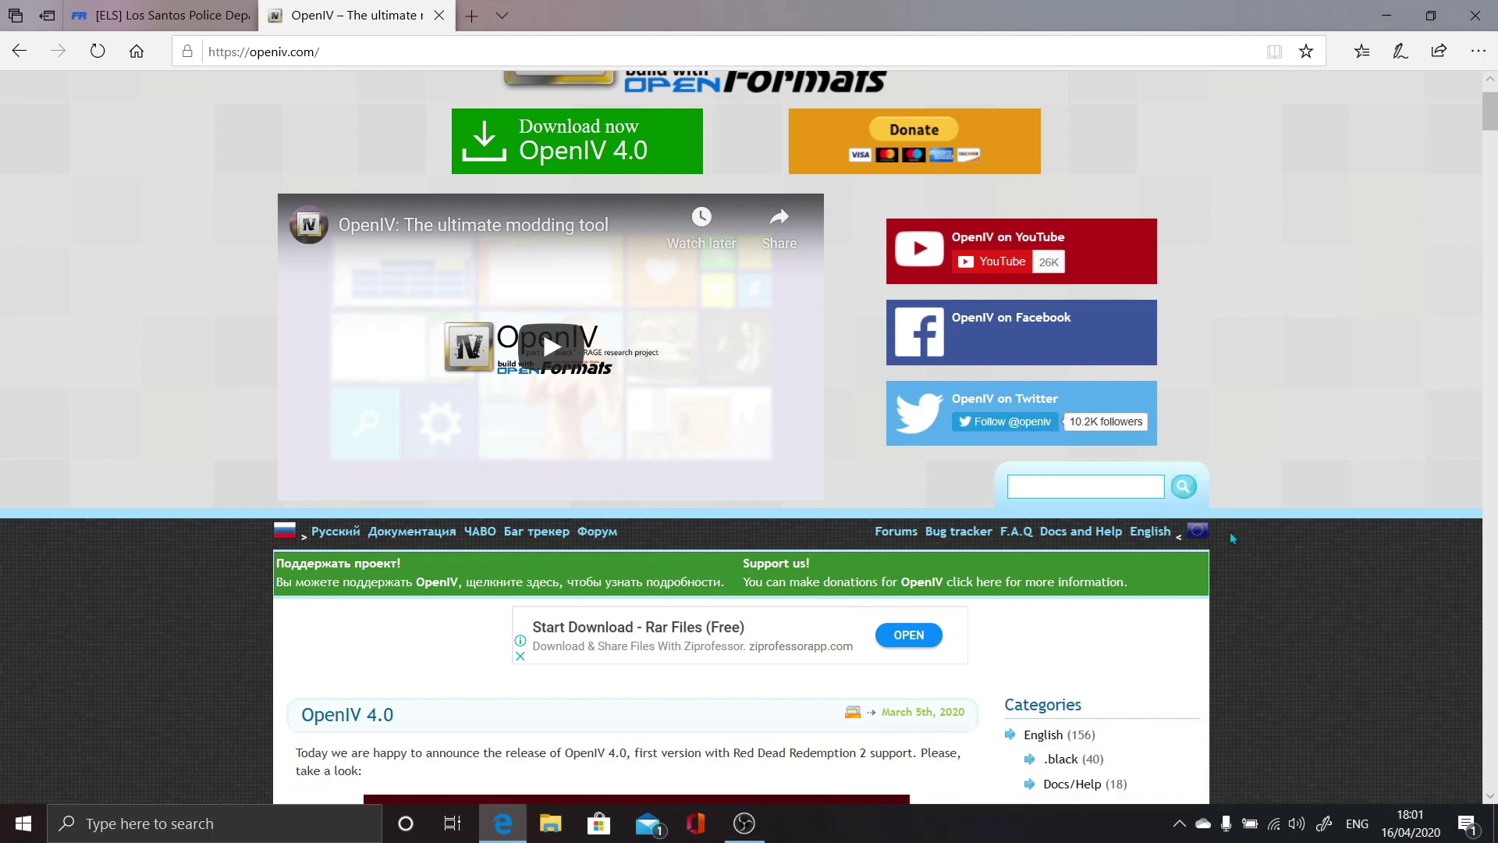
scroll(946, 595, "down", 4)
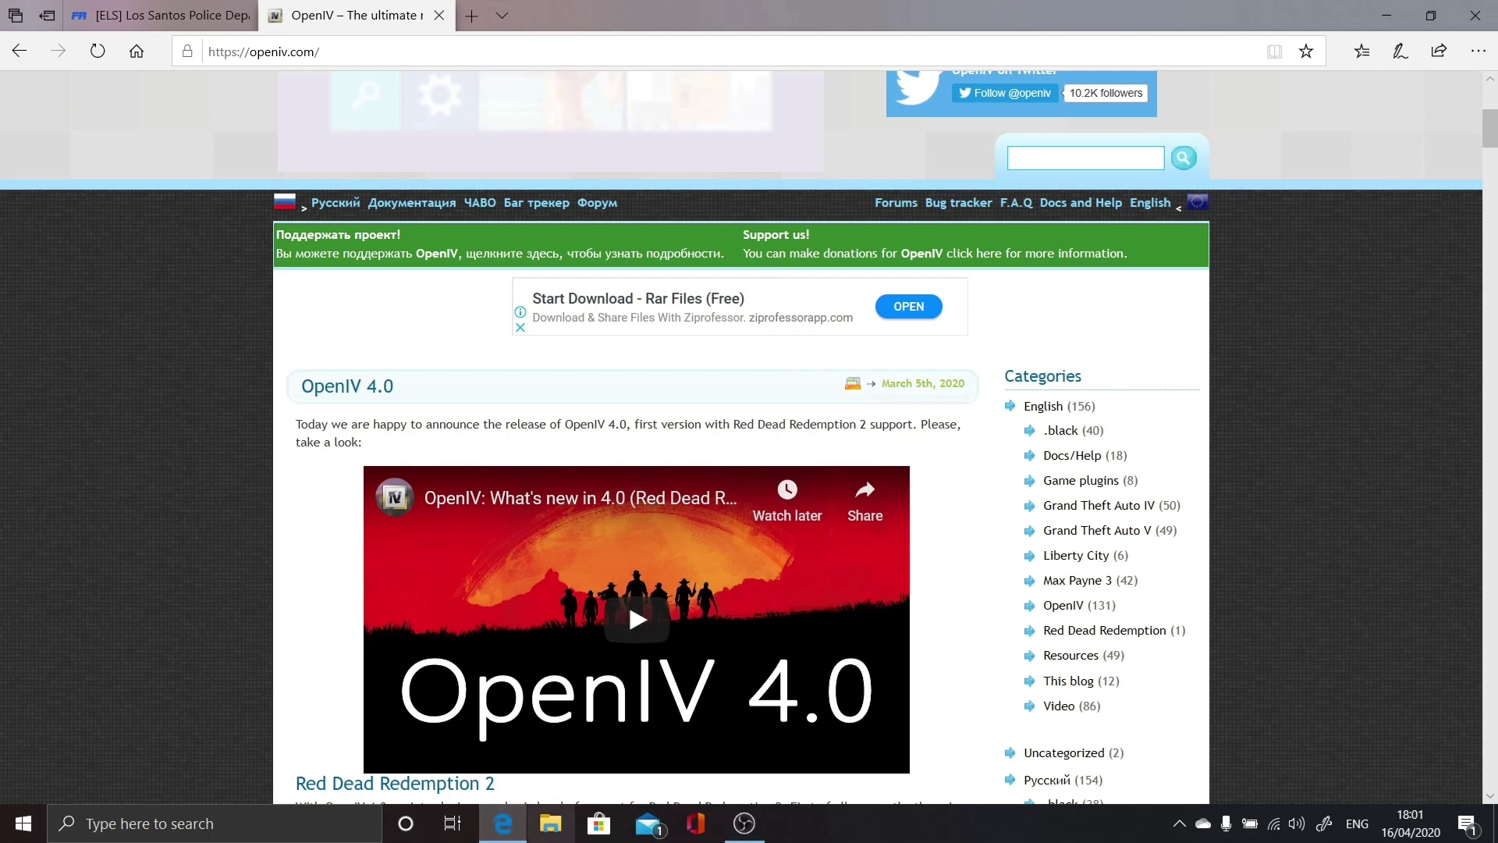
- In File Explorer, browse to C: > Program Files (x86) > Steam > steamapps > common
key("super+e")
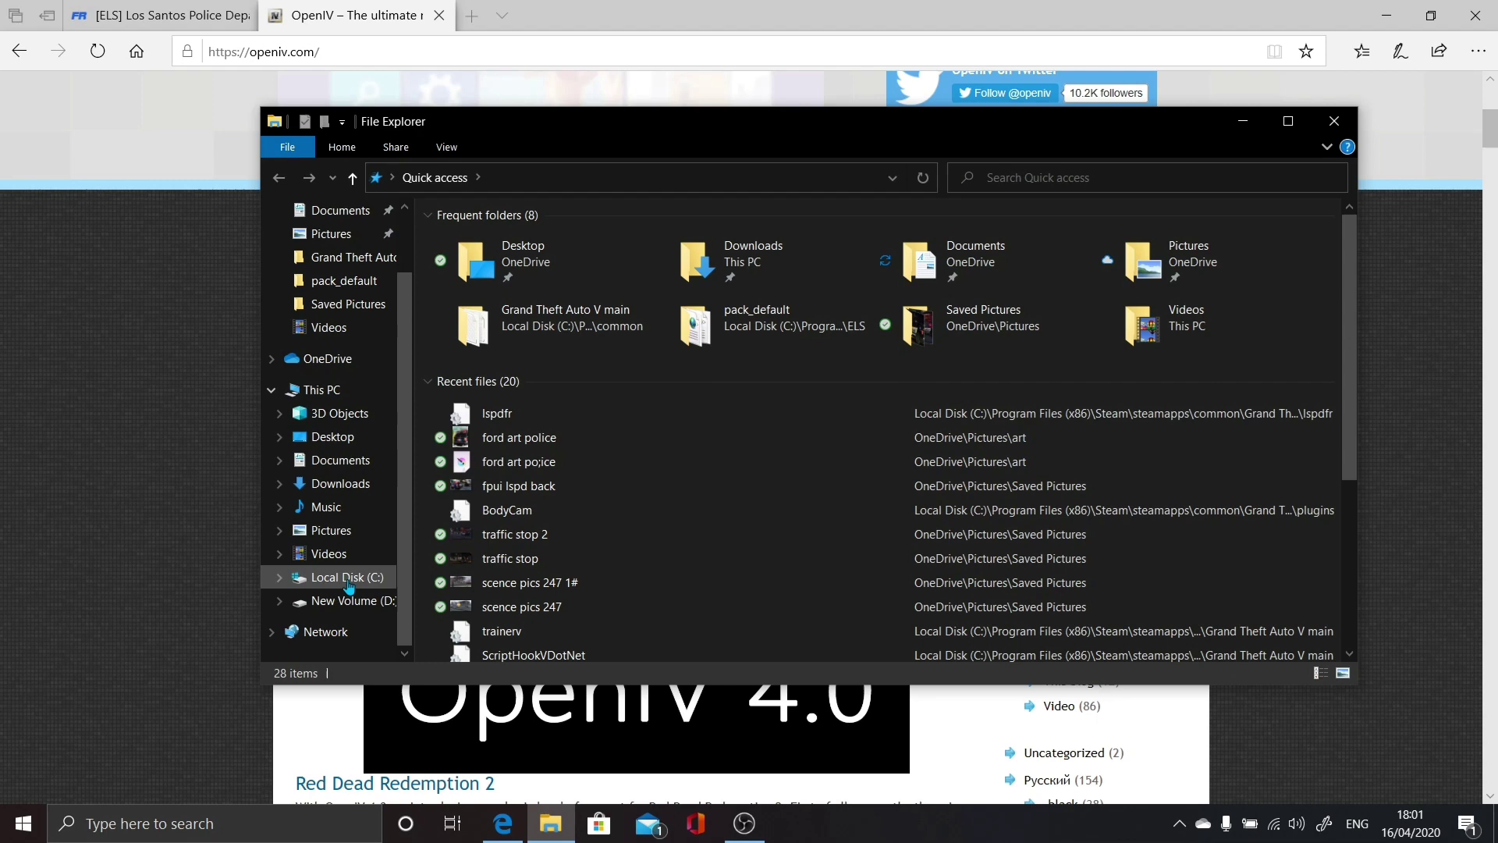
left_click(347, 583)
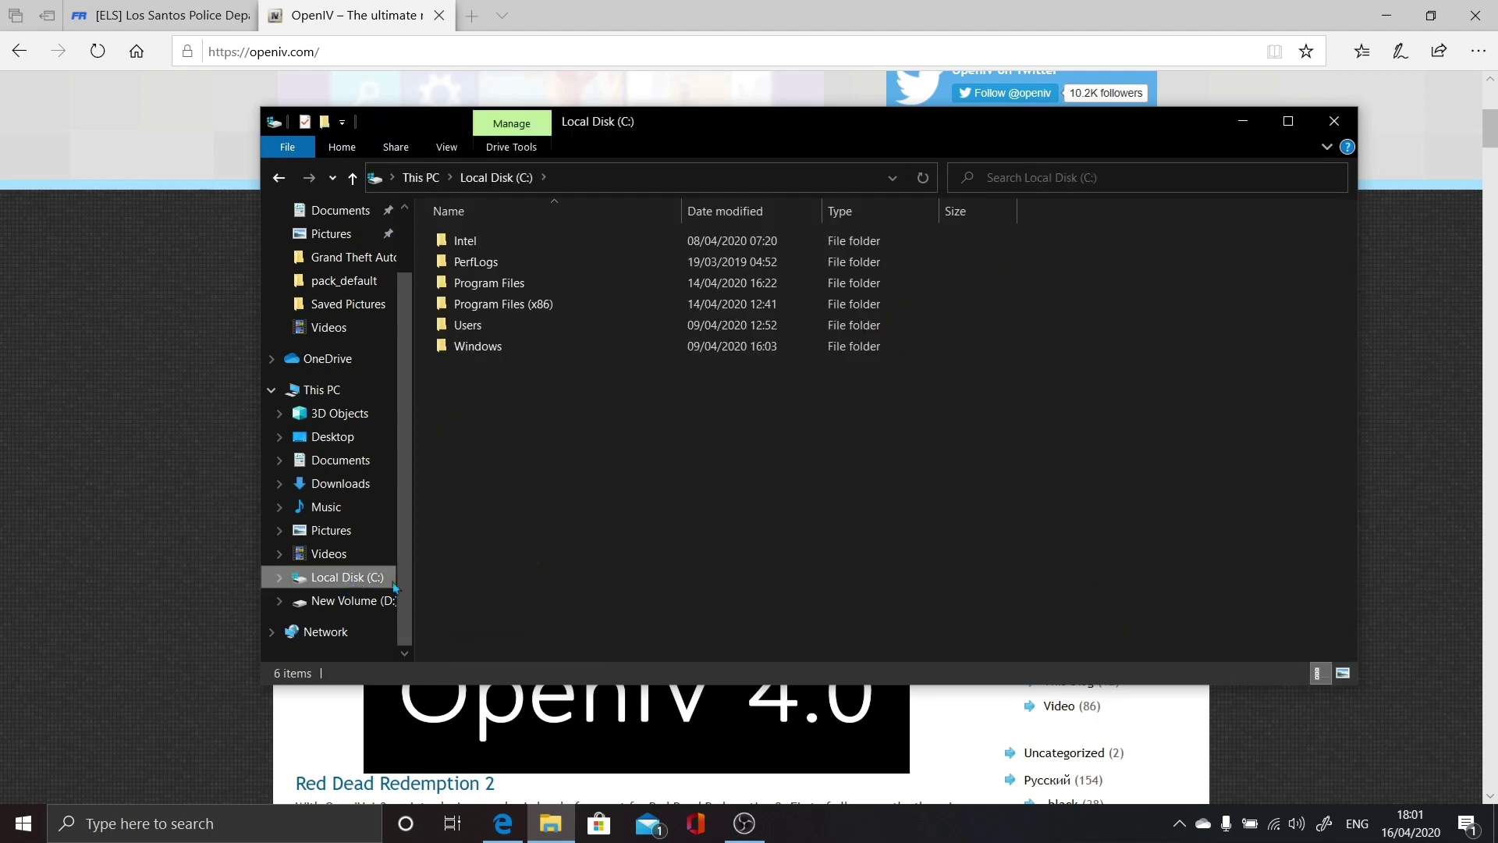
double_click(495, 312)
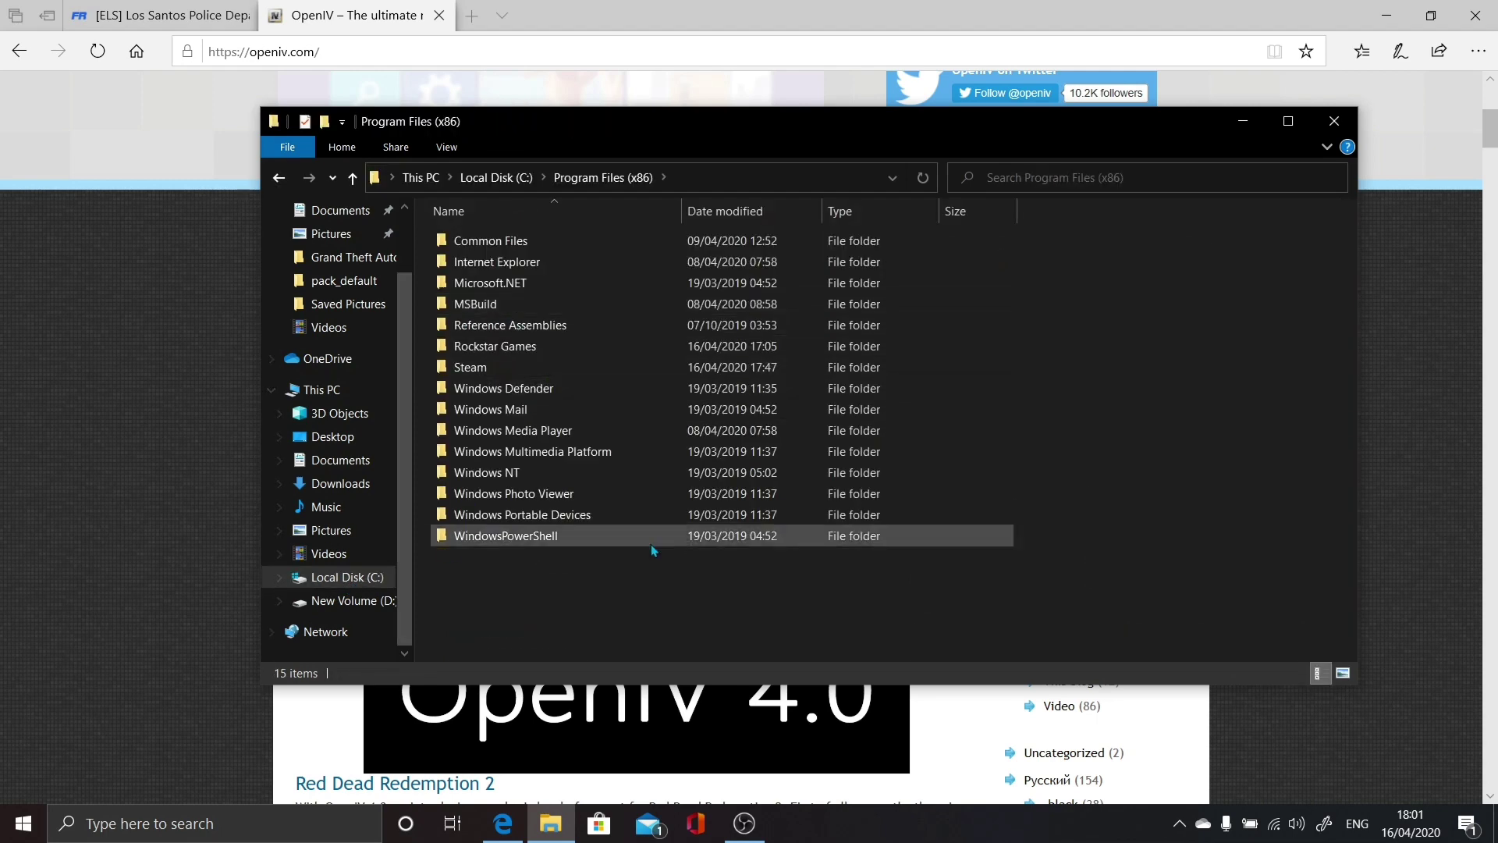
double_click(495, 365)
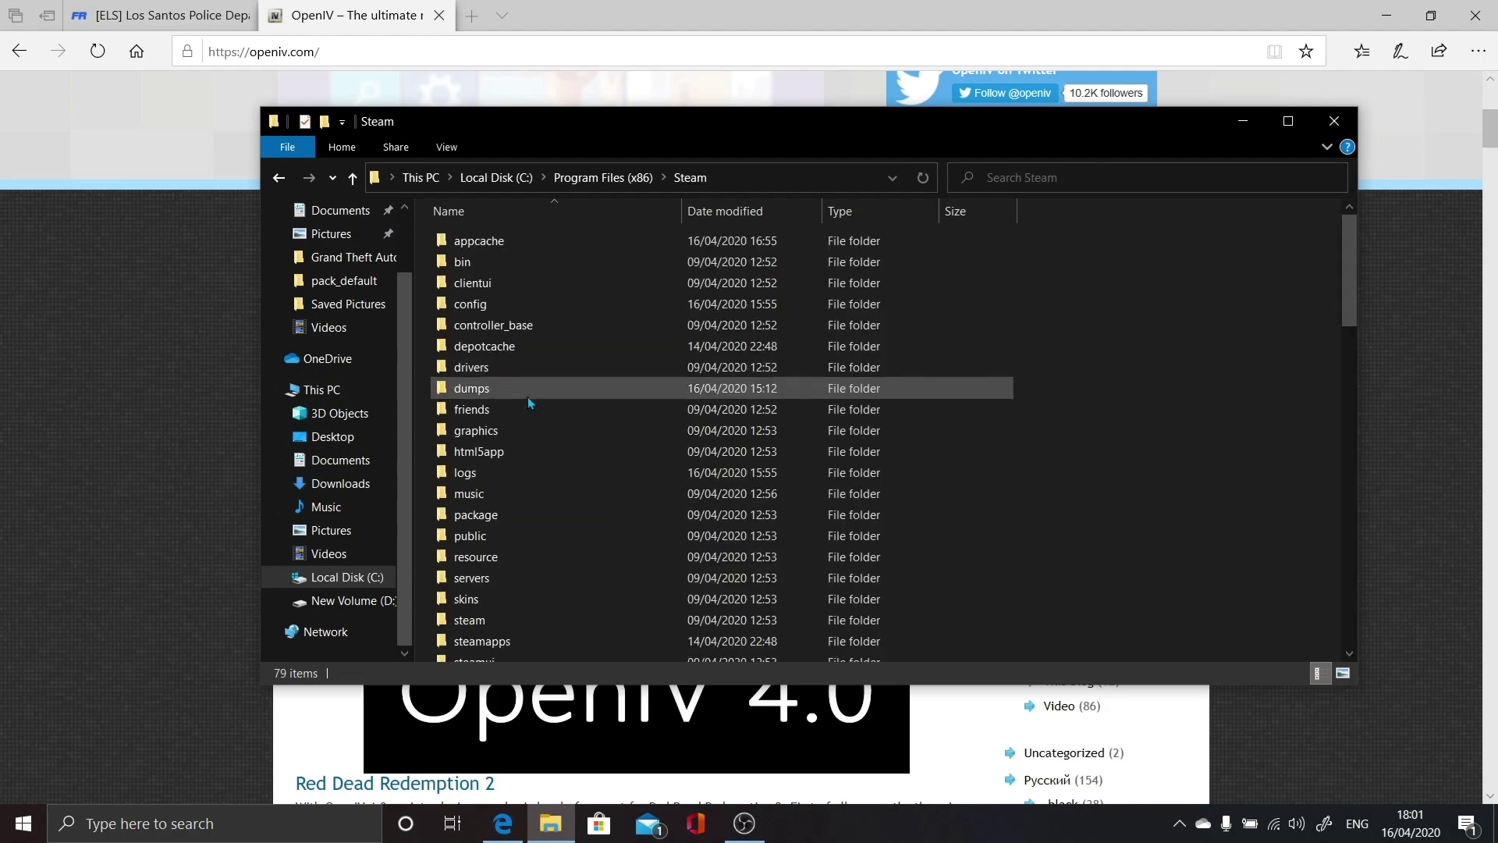
scroll(559, 523, "down", 2)
double_click(533, 526)
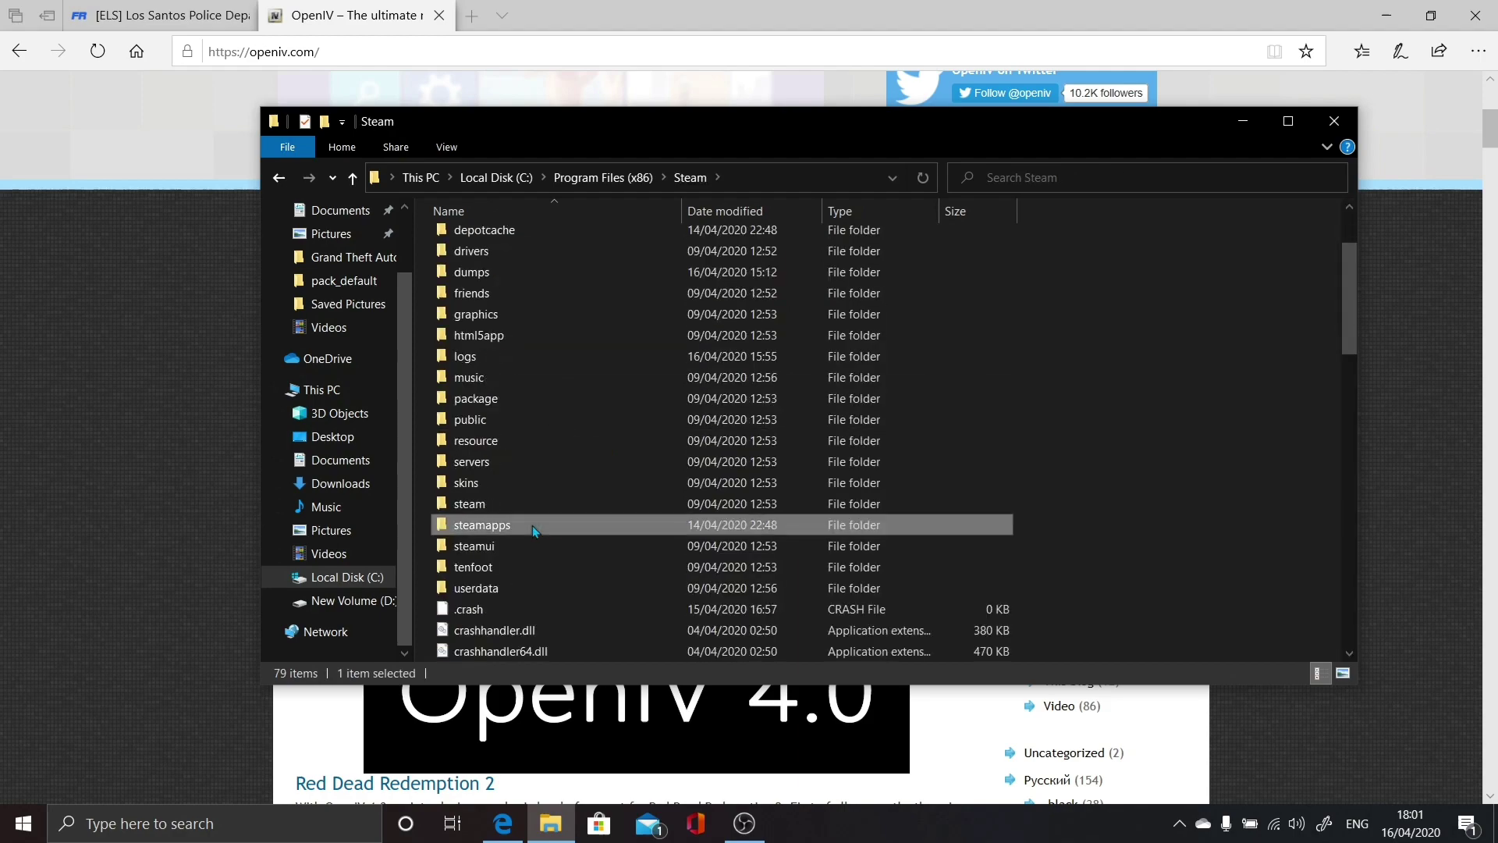
double_click(518, 241)
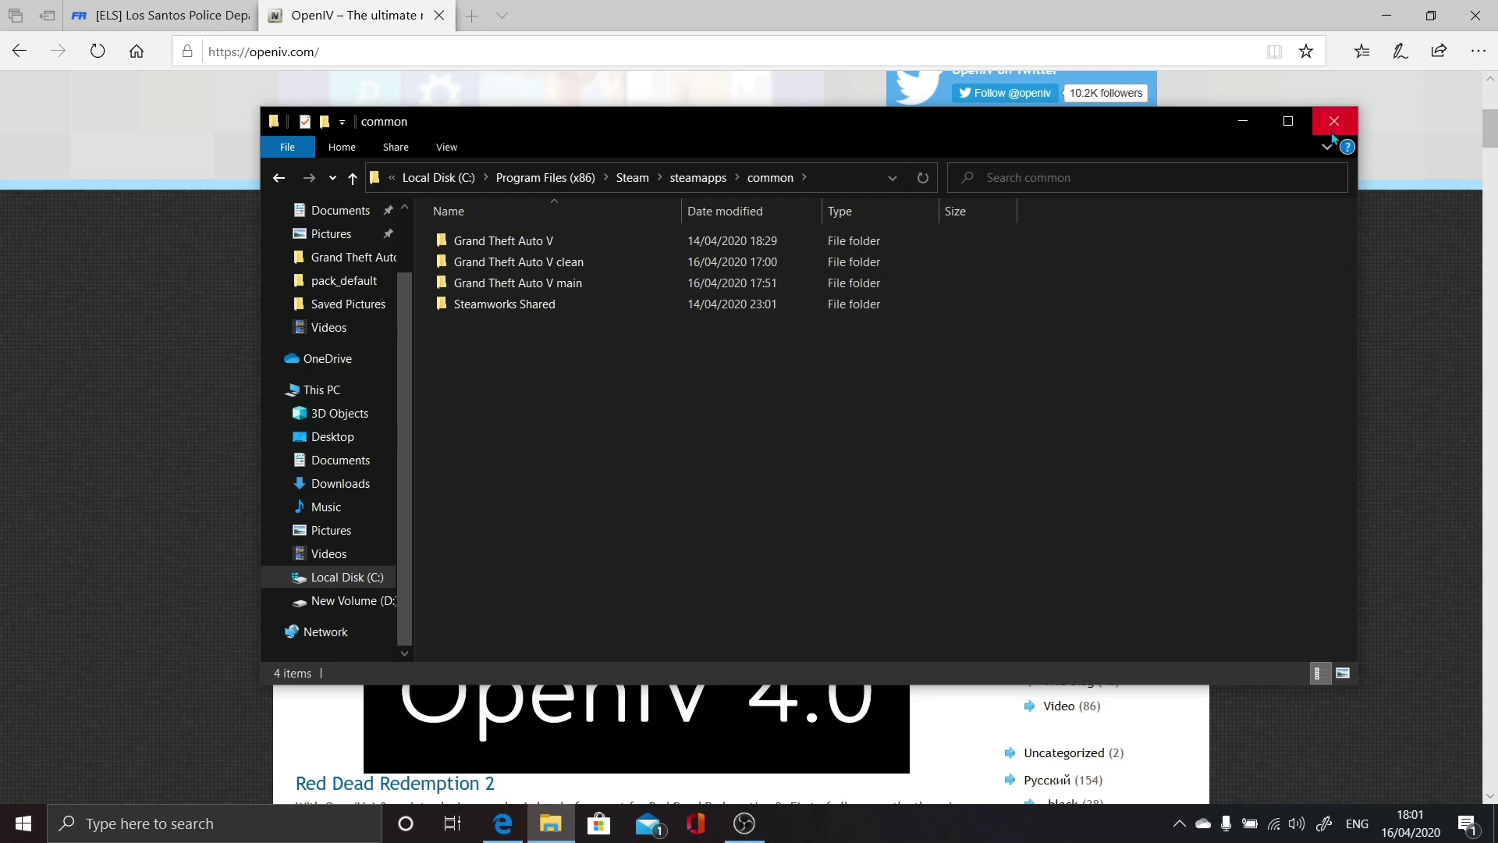
- Open the Grand Theft Auto V folder, then return to the ELS police pack tab
double_click(601, 240)
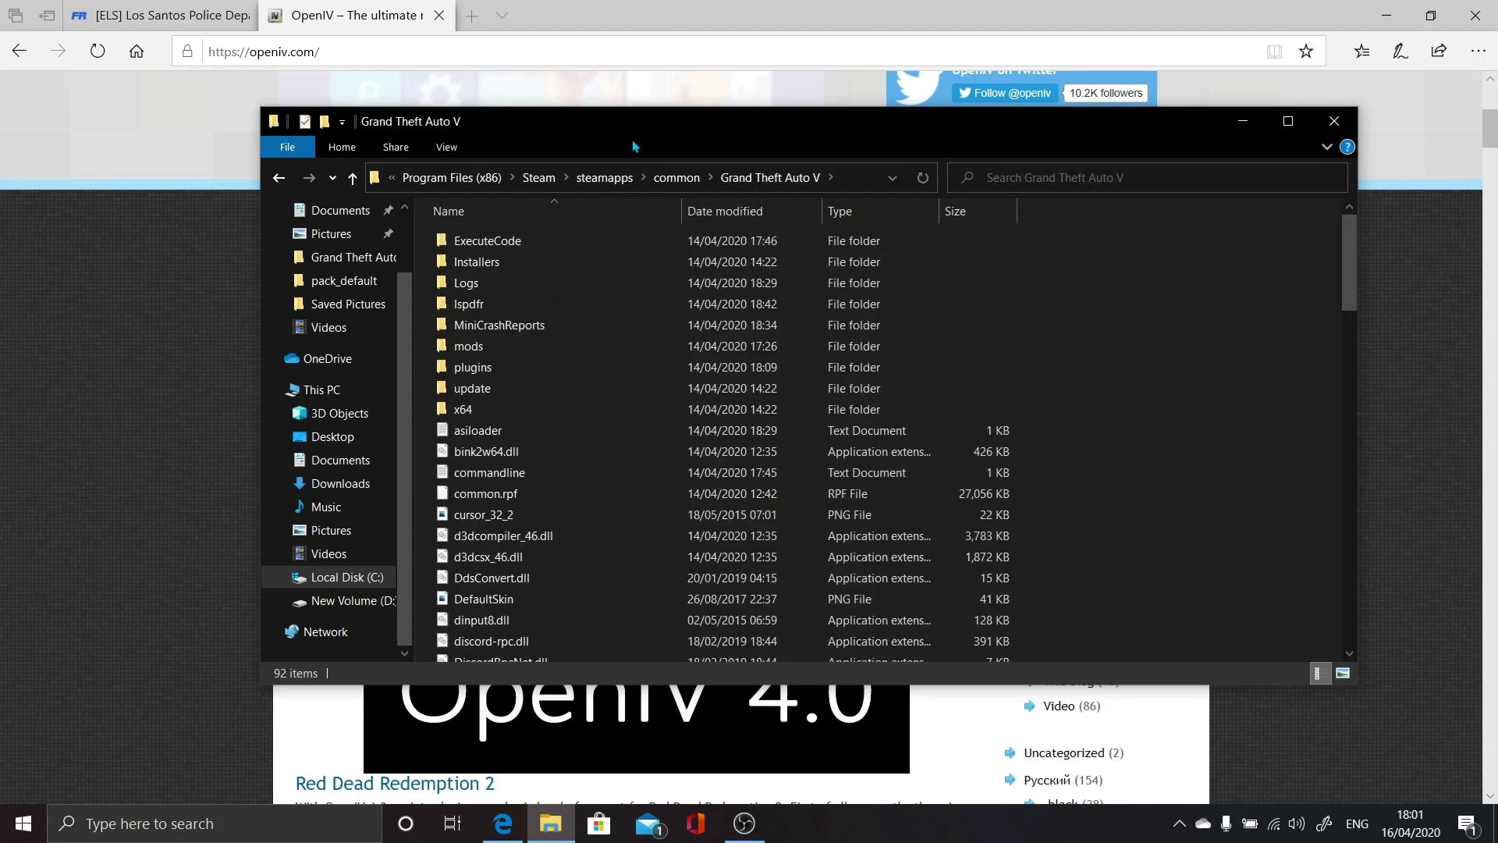
left_click_drag(650, 124, 663, 177)
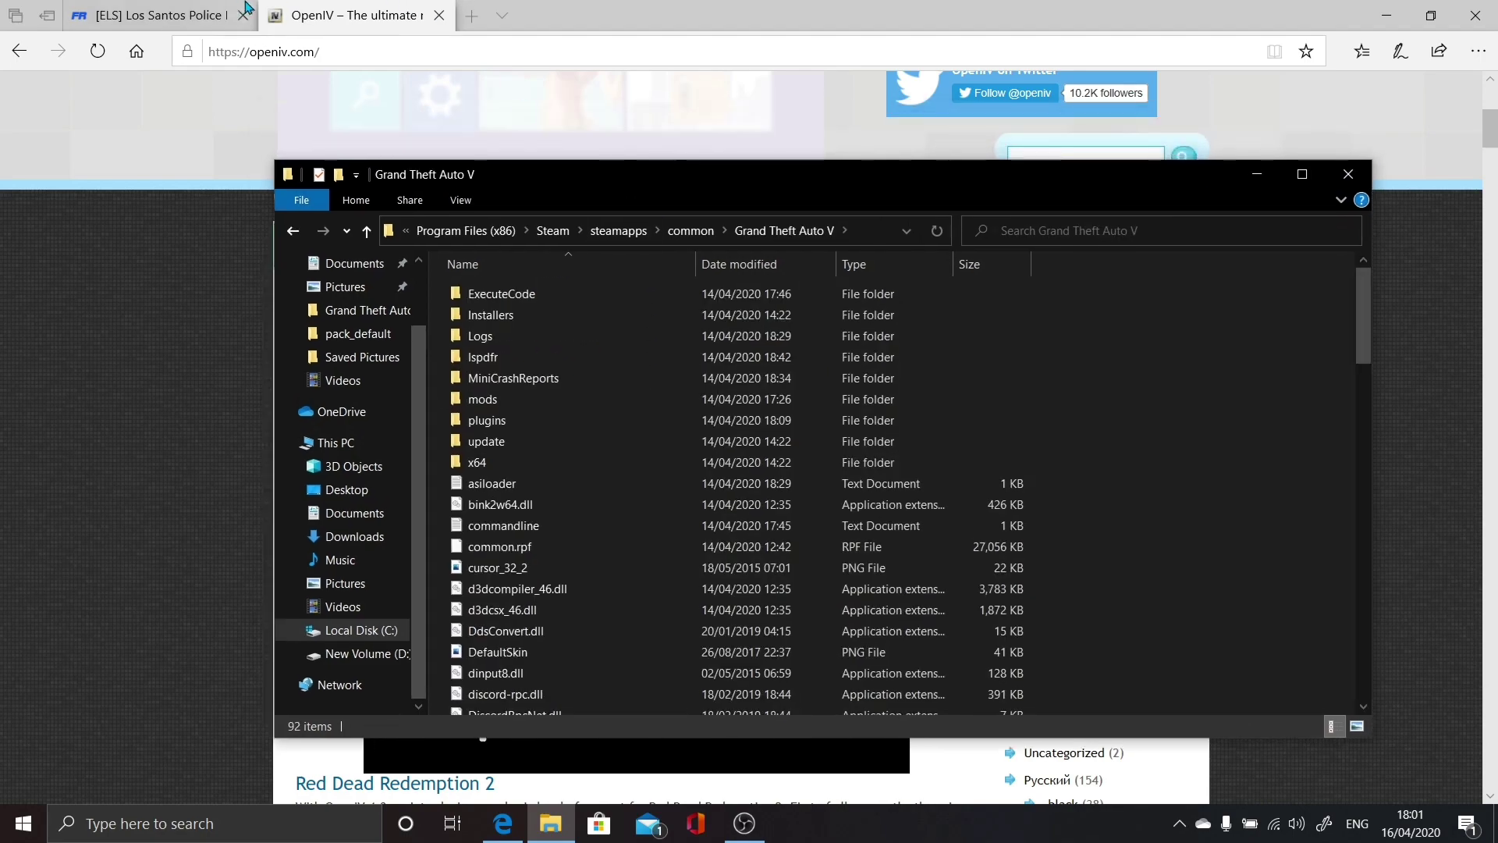
left_click(193, 14)
- Close the OpenIV website tab, leaving a new blank tab open
scroll(624, 336, "up", 5)
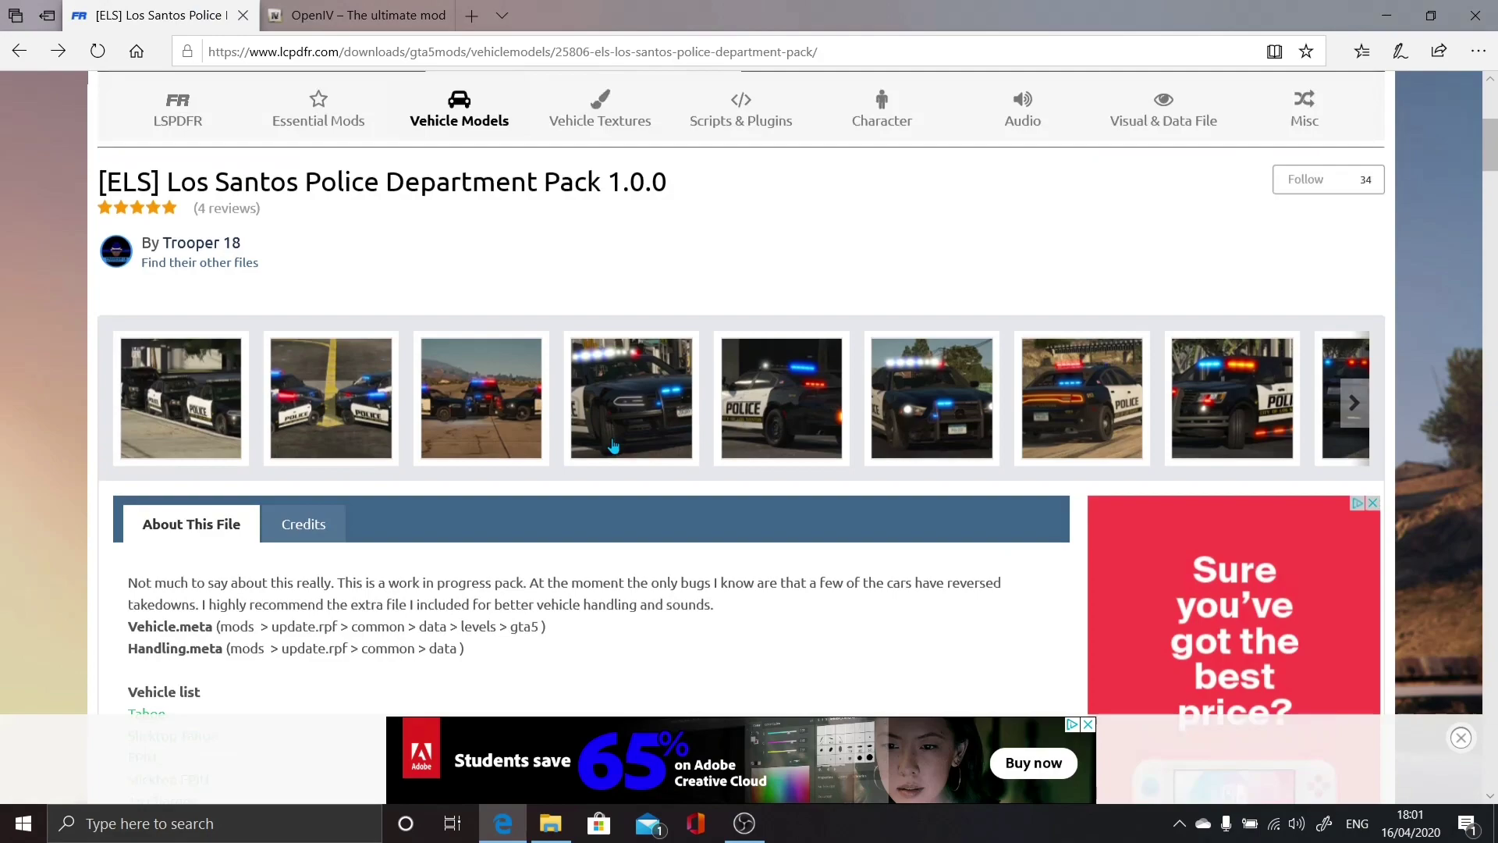
scroll(593, 373, "down", 4)
scroll(593, 371, "up", 1)
scroll(593, 367, "down", 12)
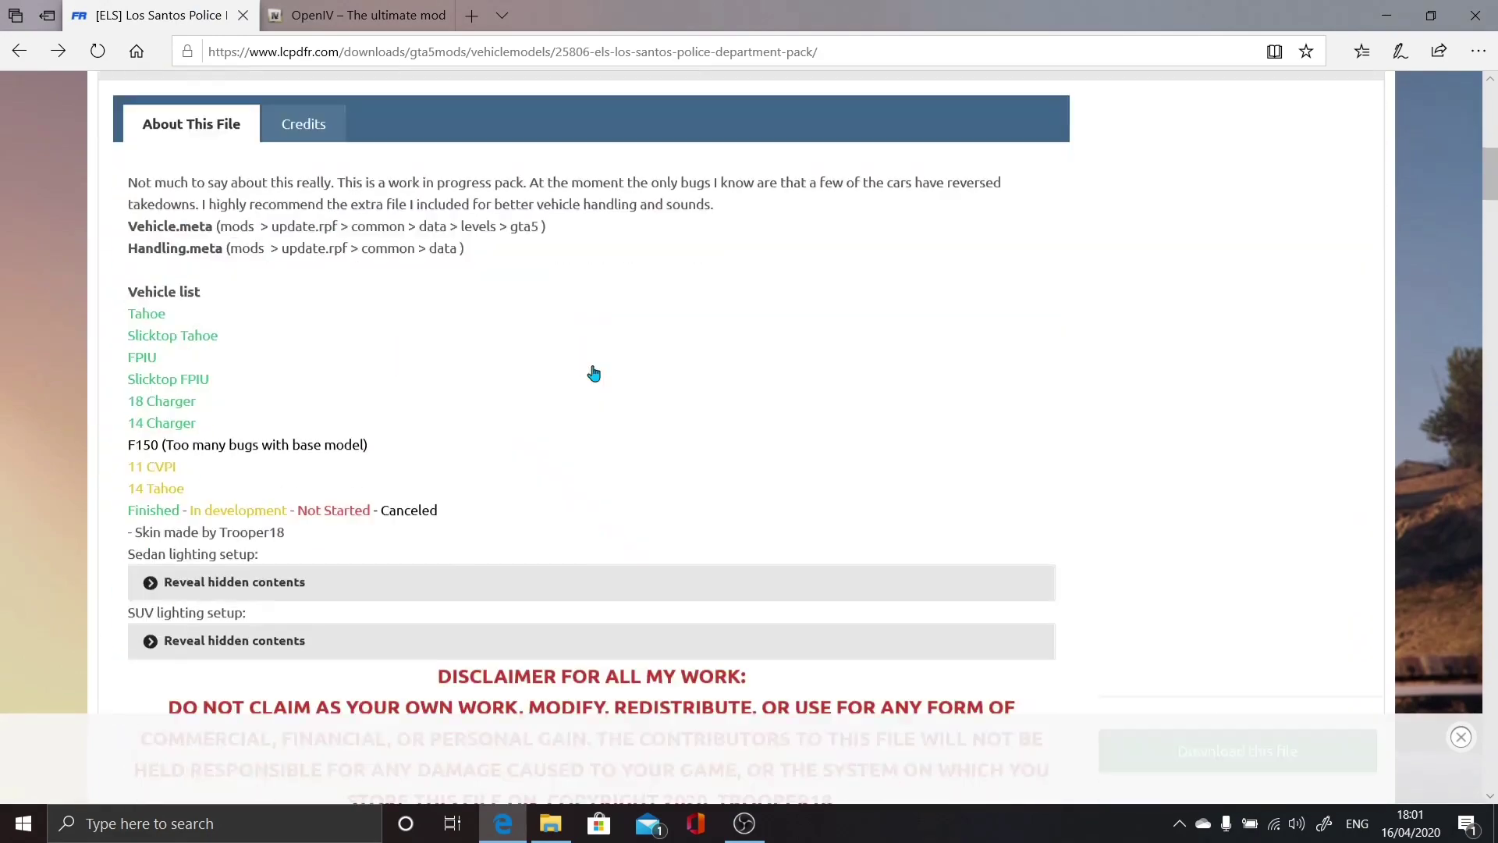
scroll(615, 386, "up", 10)
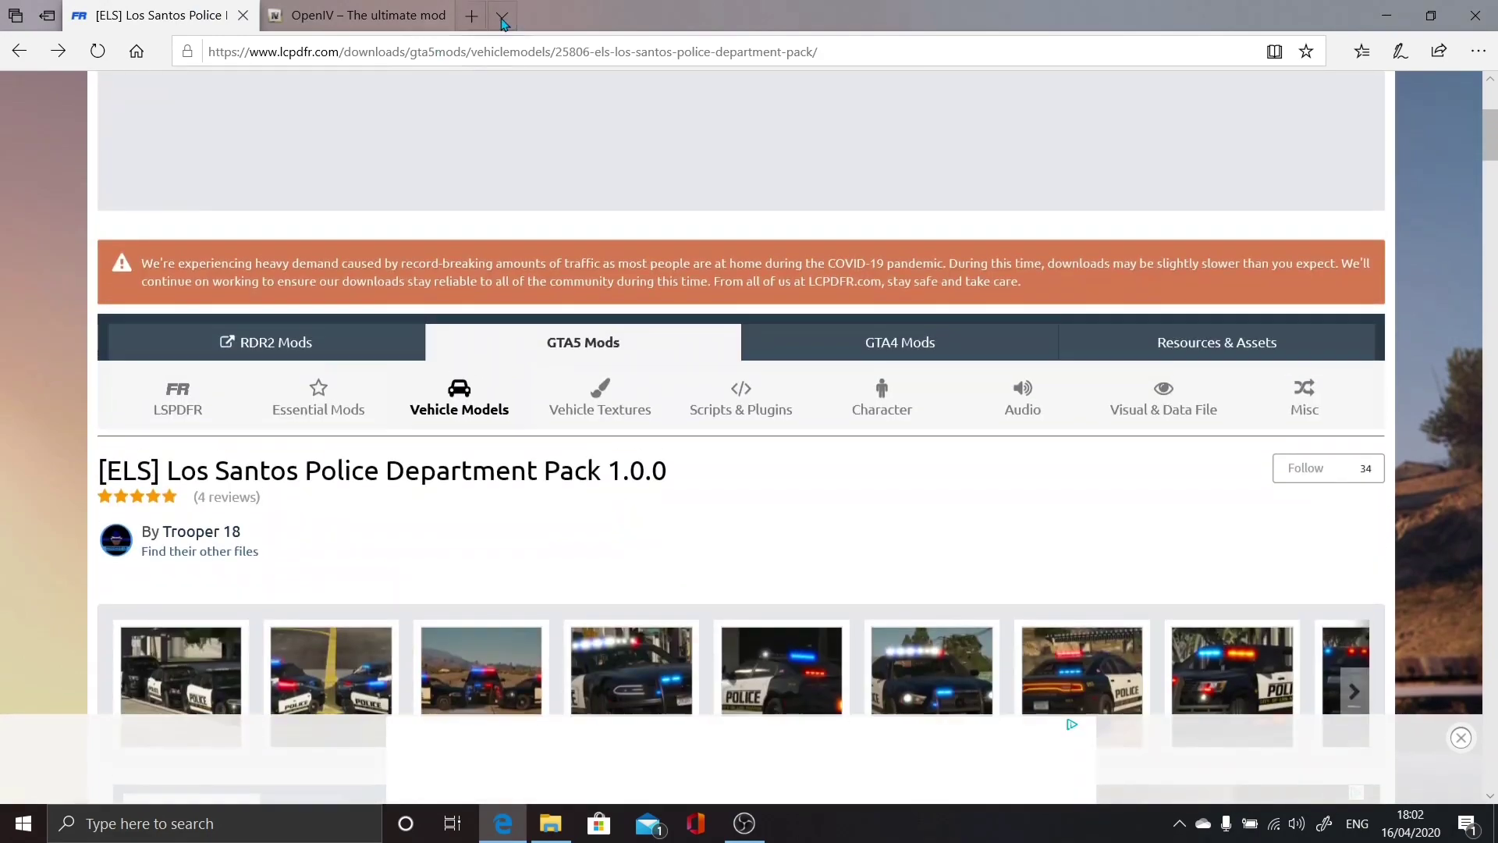
left_click(467, 17)
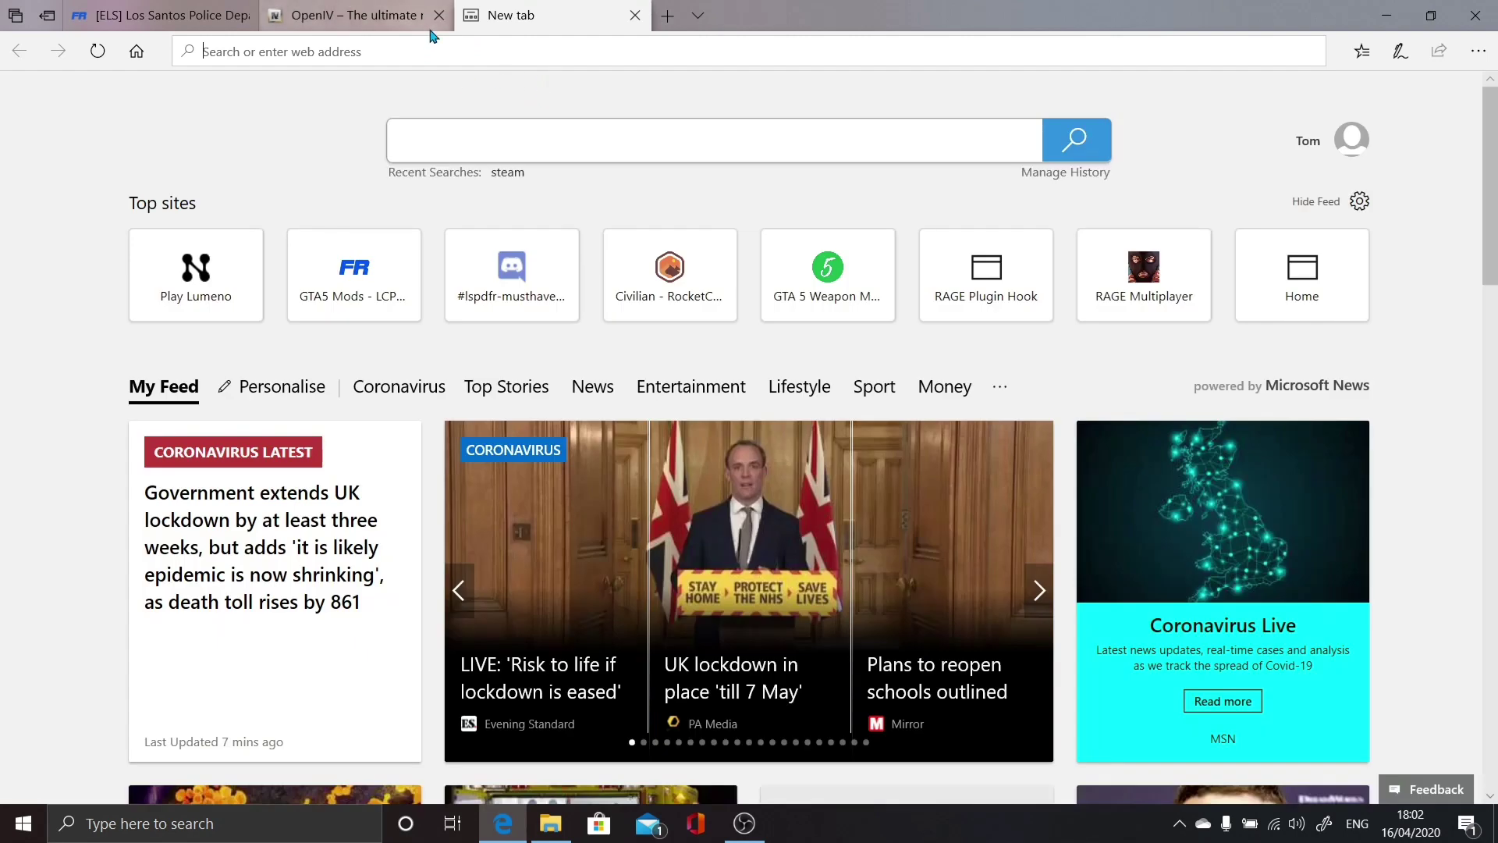
left_click(442, 23)
- Search for 'lpsdfr' and open the LSPDFR homepage result
left_click(498, 130)
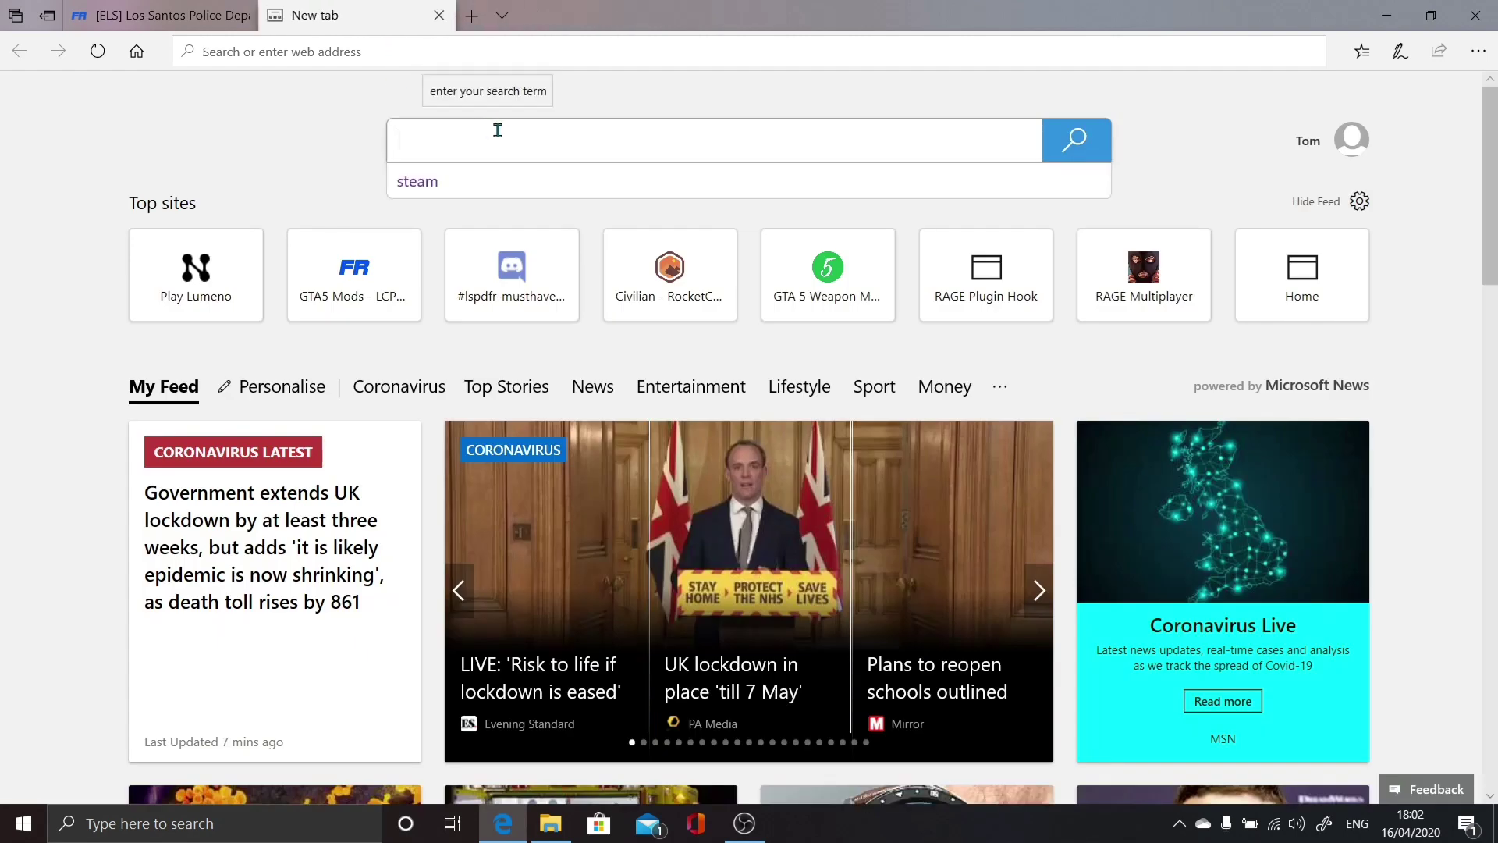
type("lpsdfr")
key("Return")
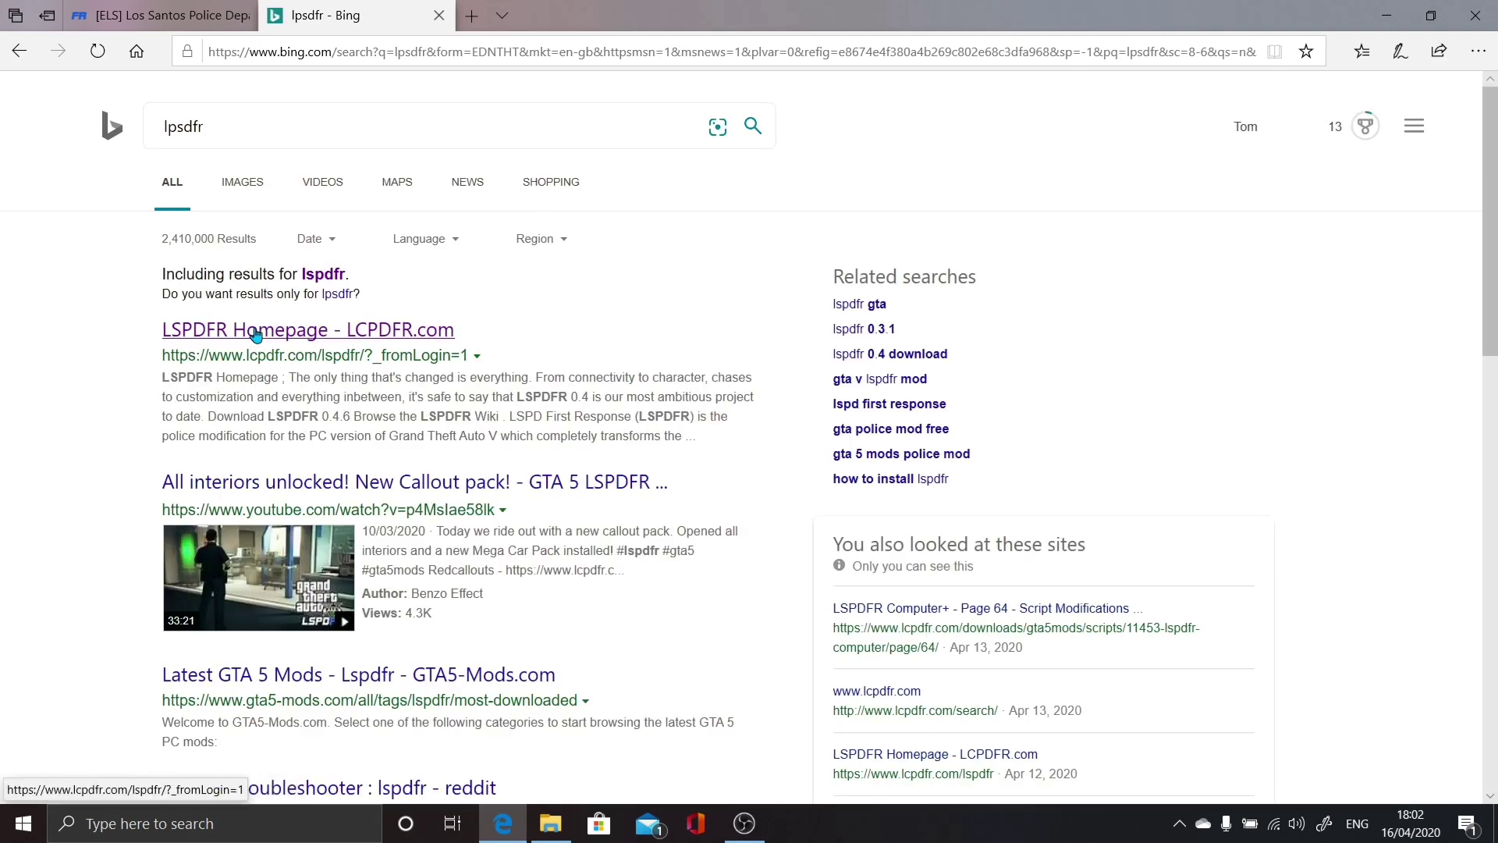
left_click(263, 326)
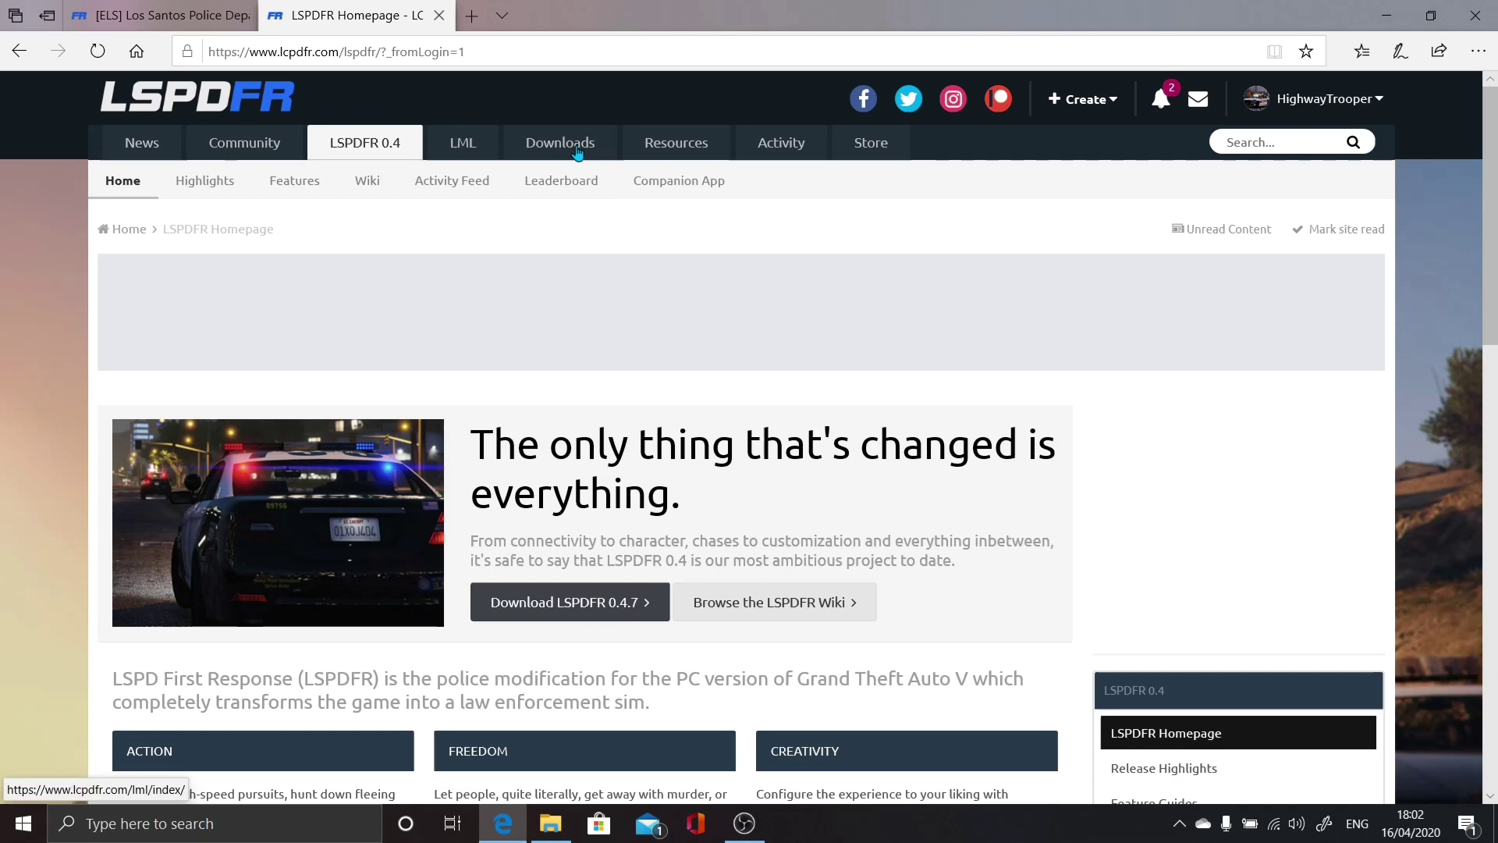
- Go to Downloads > Essential Mods and reach the Emergency Lighting System 1.05 page
left_click(577, 150)
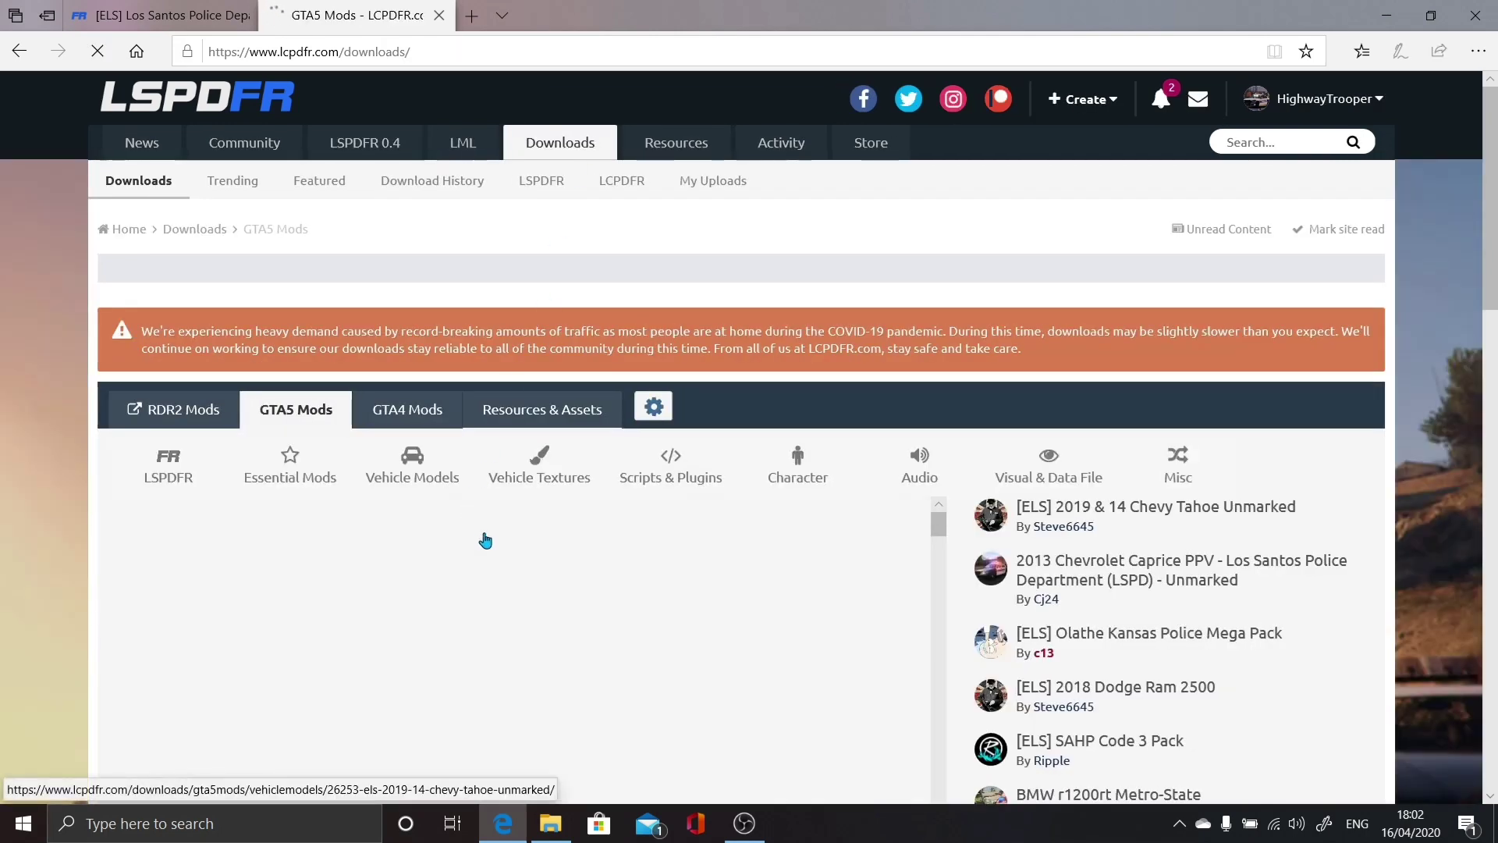
scroll(485, 540, "down", 2)
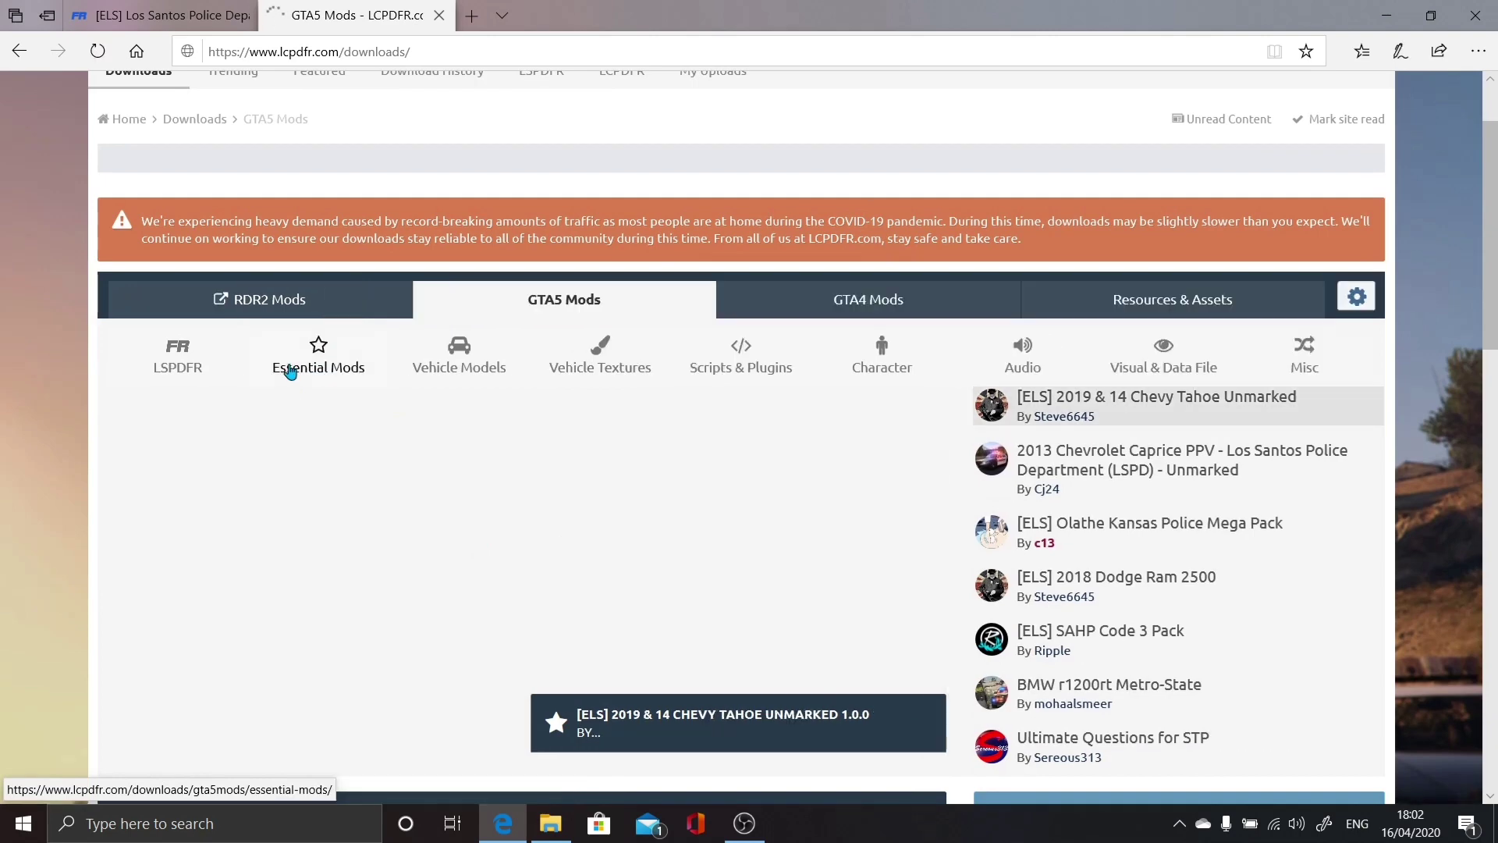
left_click(324, 372)
scroll(421, 483, "down", 10)
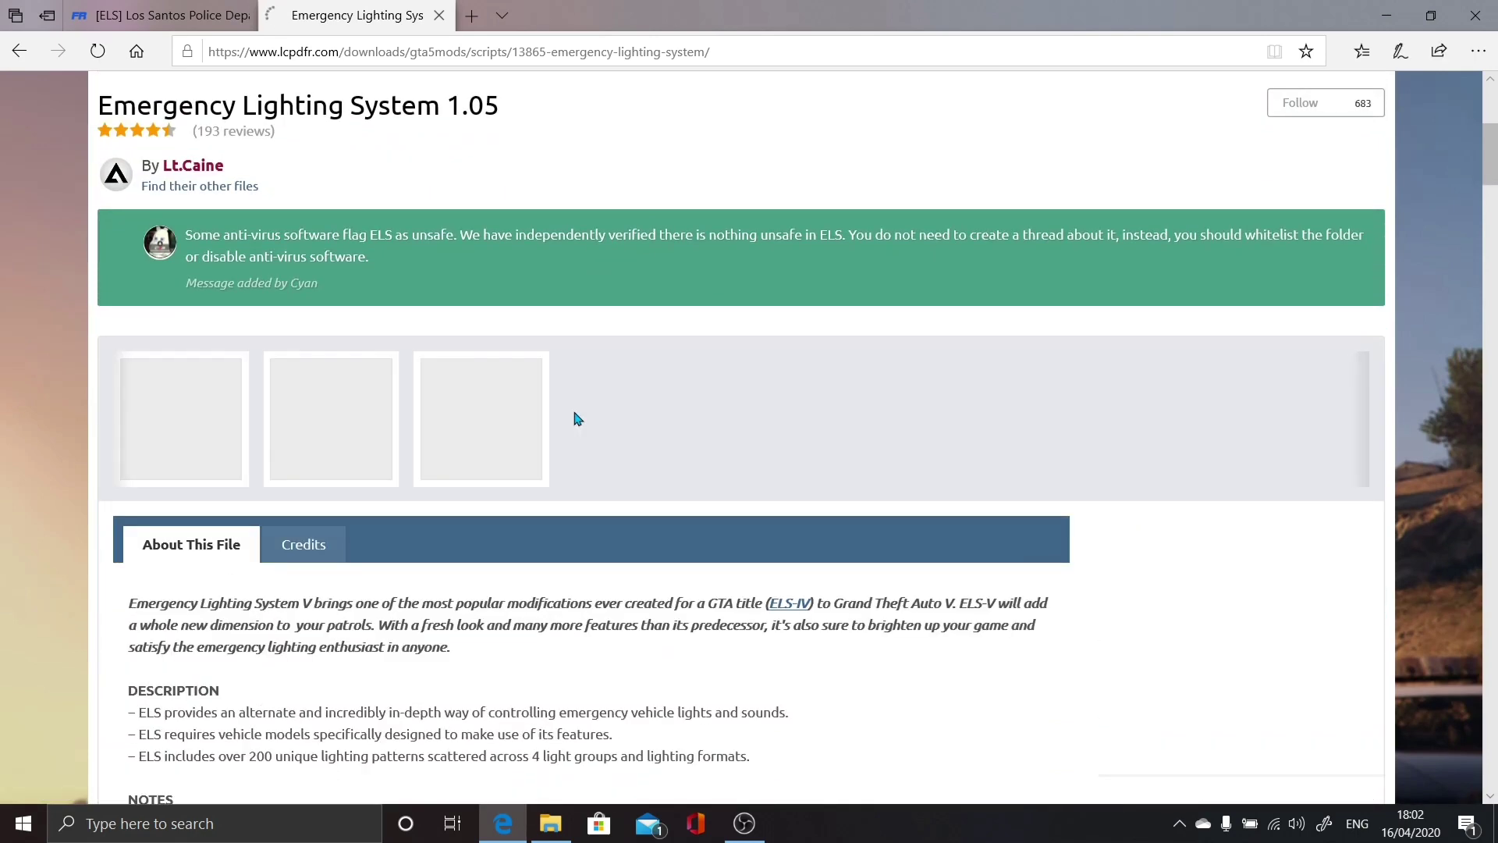
- Download ELS V1.05.rar after agreeing to the terms, then open the archive
scroll(647, 441, "down", 3)
scroll(1016, 486, "up", 1)
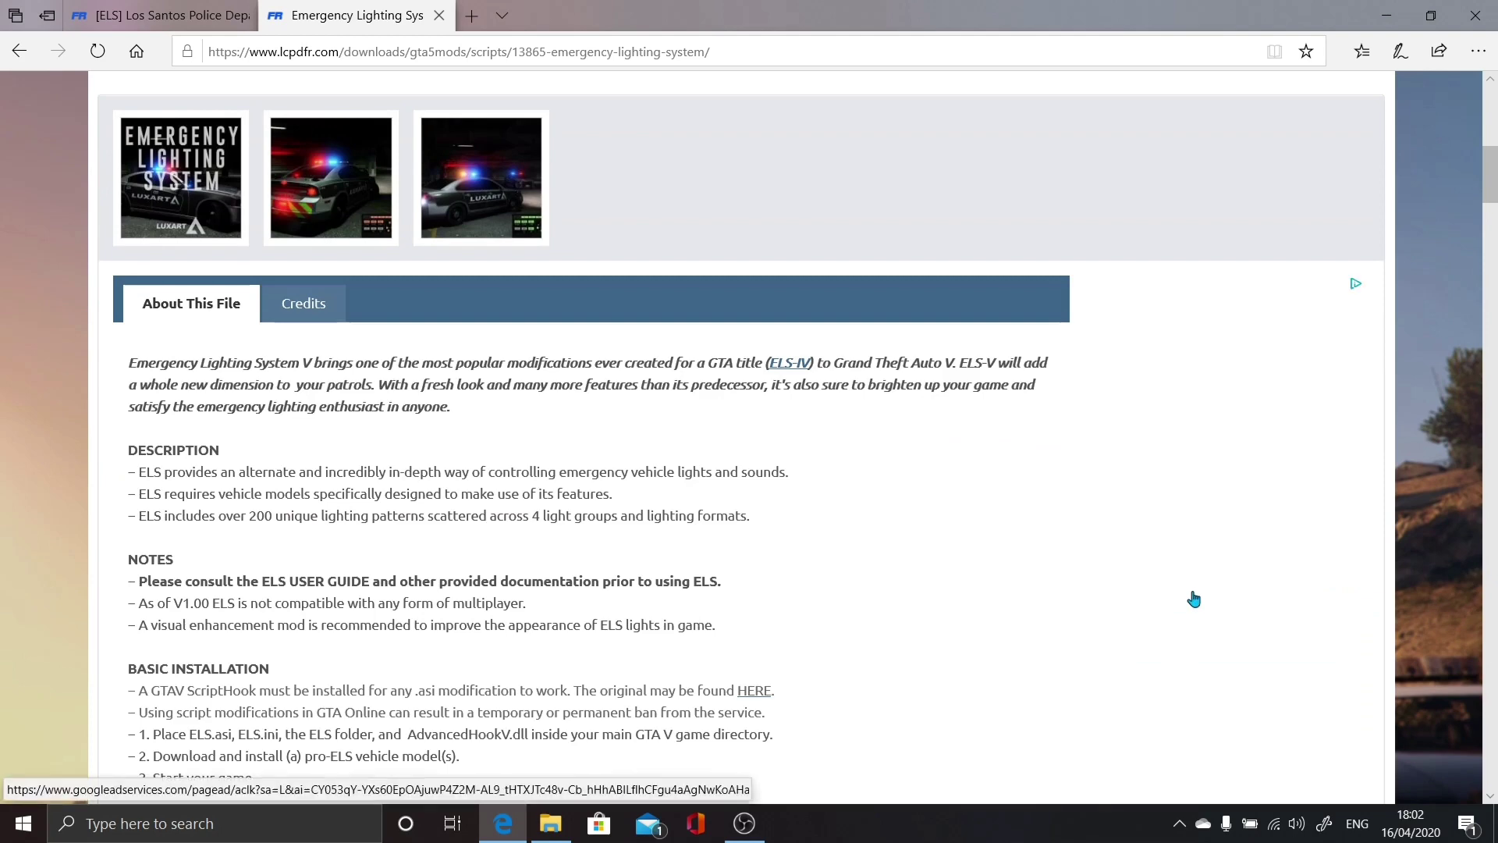
scroll(1190, 595, "down", 3)
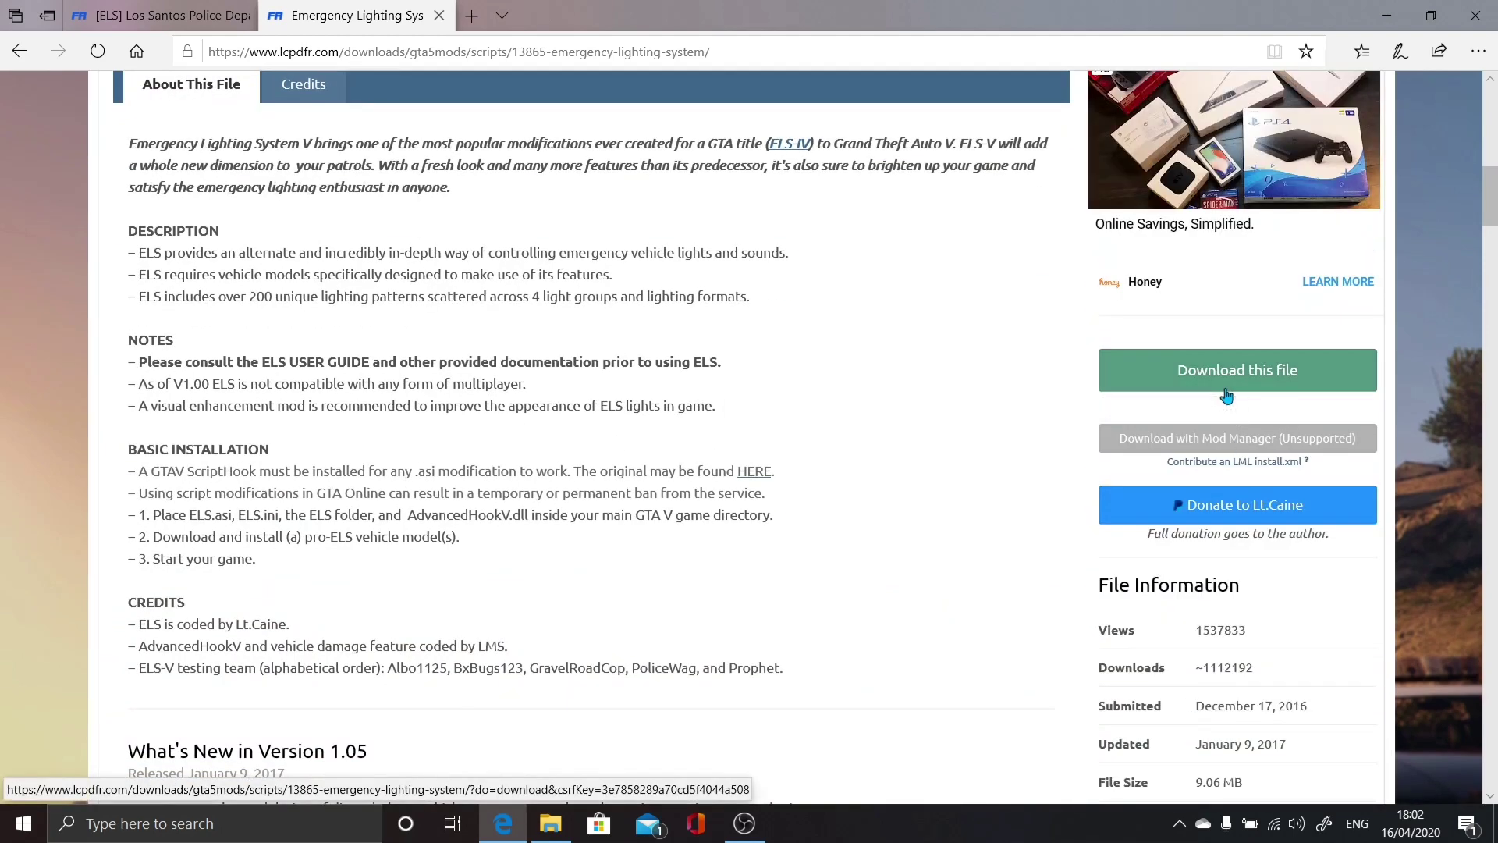
left_click(1226, 396)
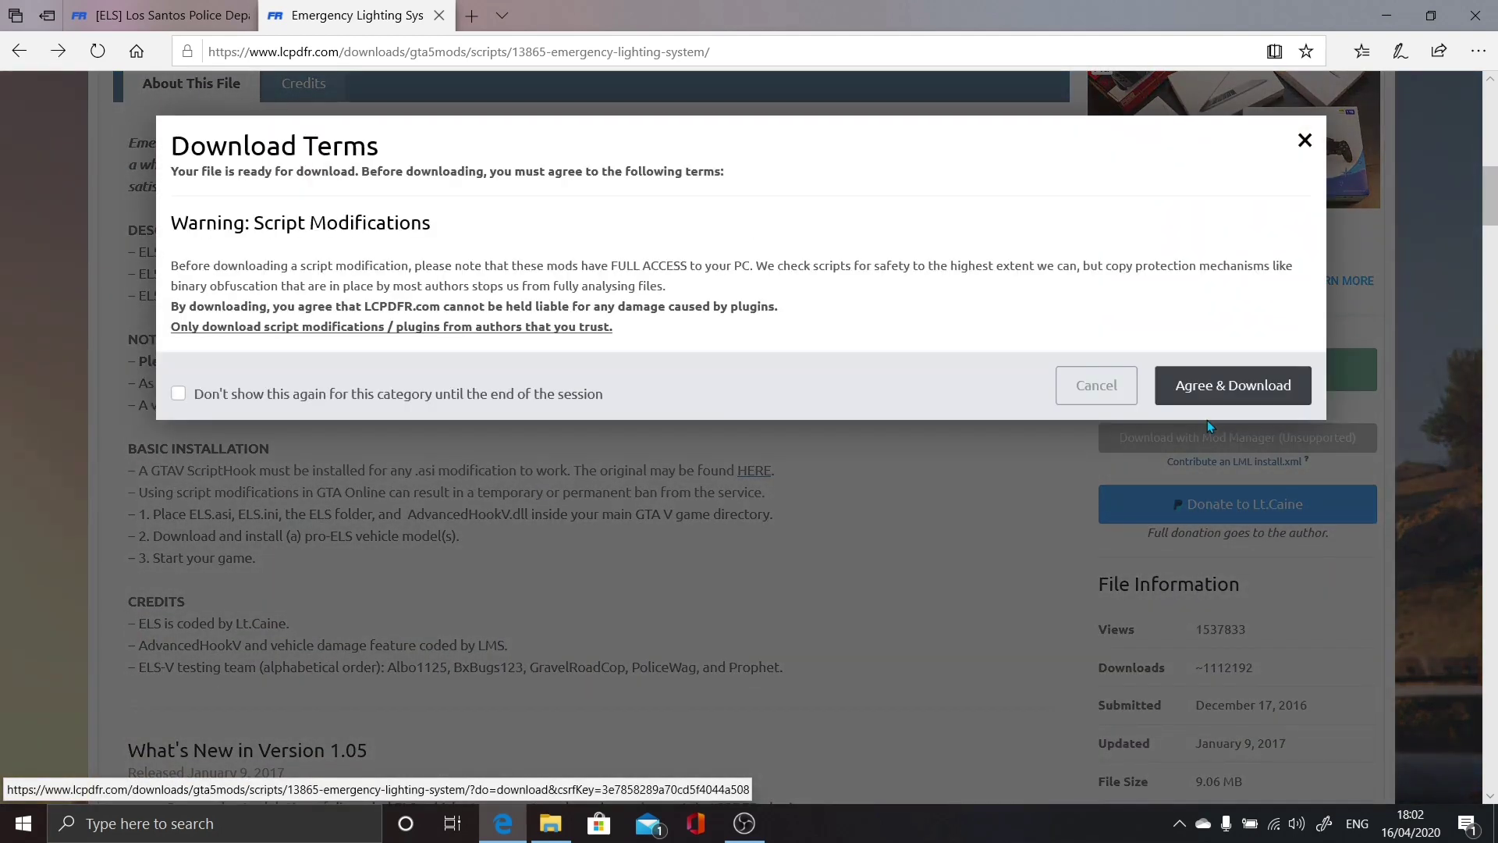
left_click(1212, 387)
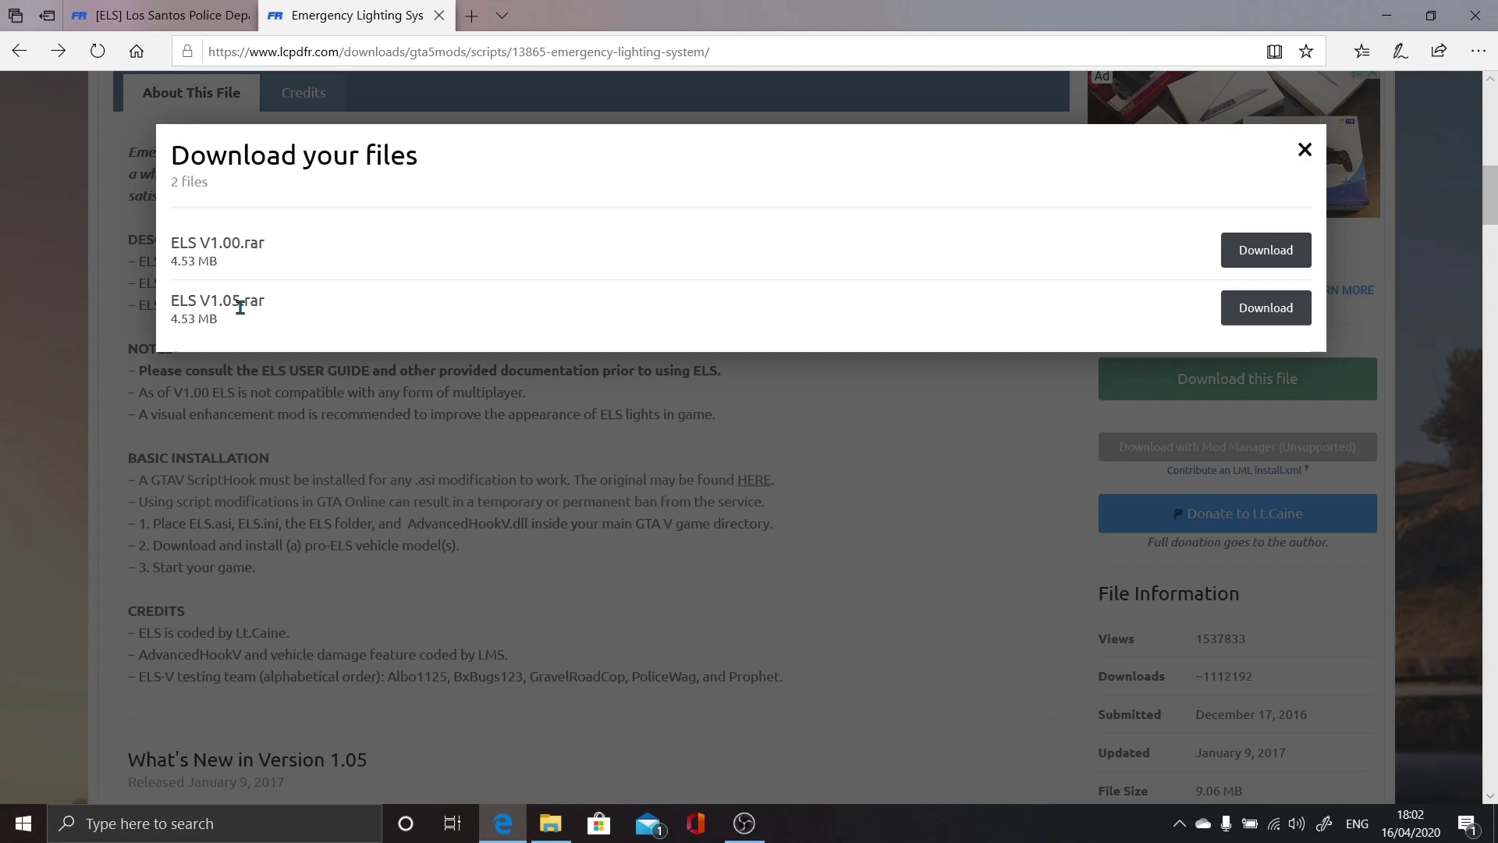
left_click(1258, 304)
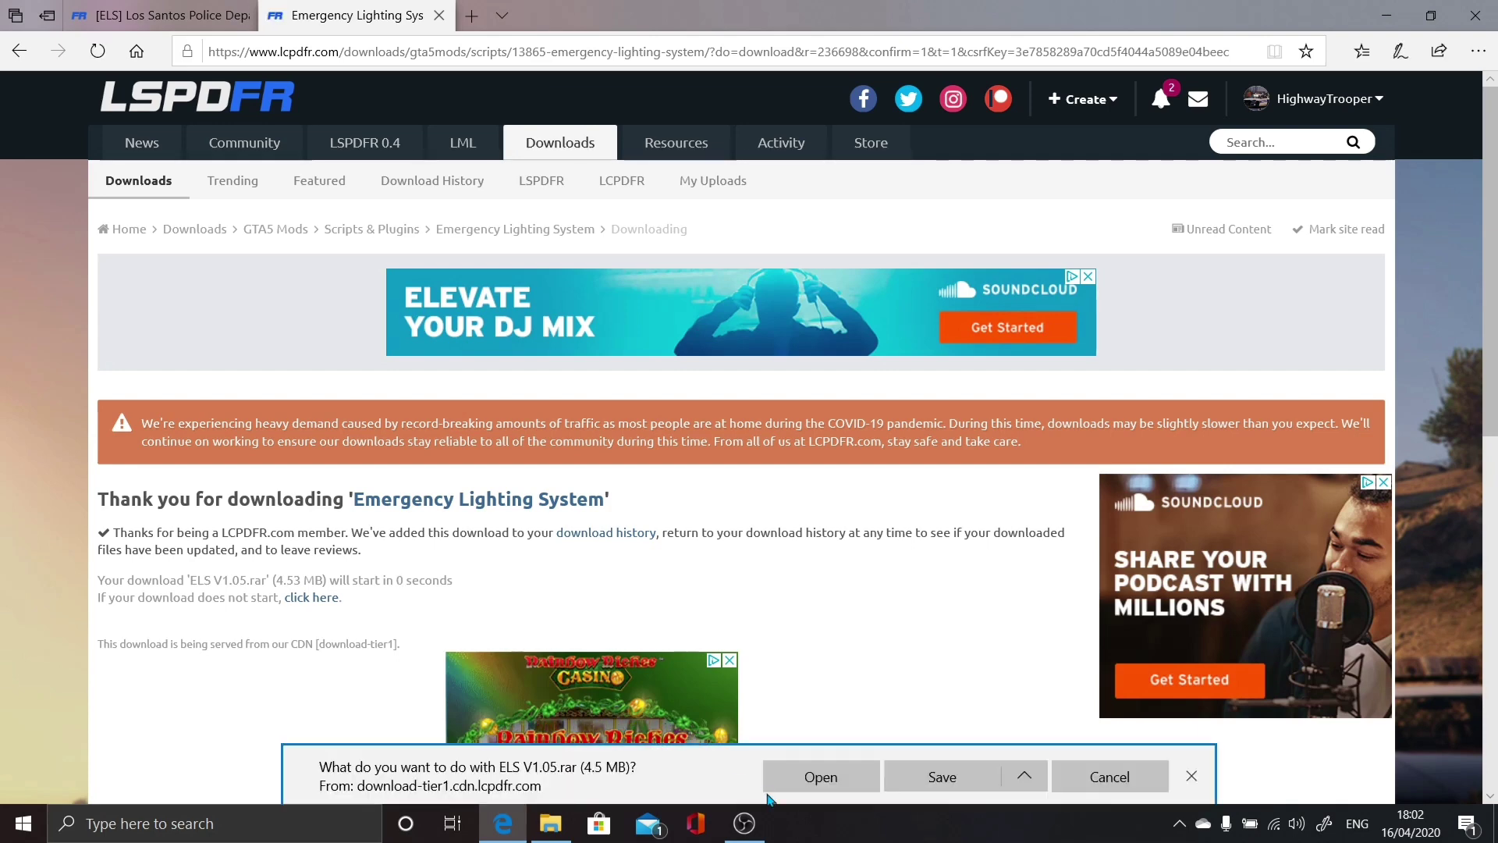
left_click(822, 778)
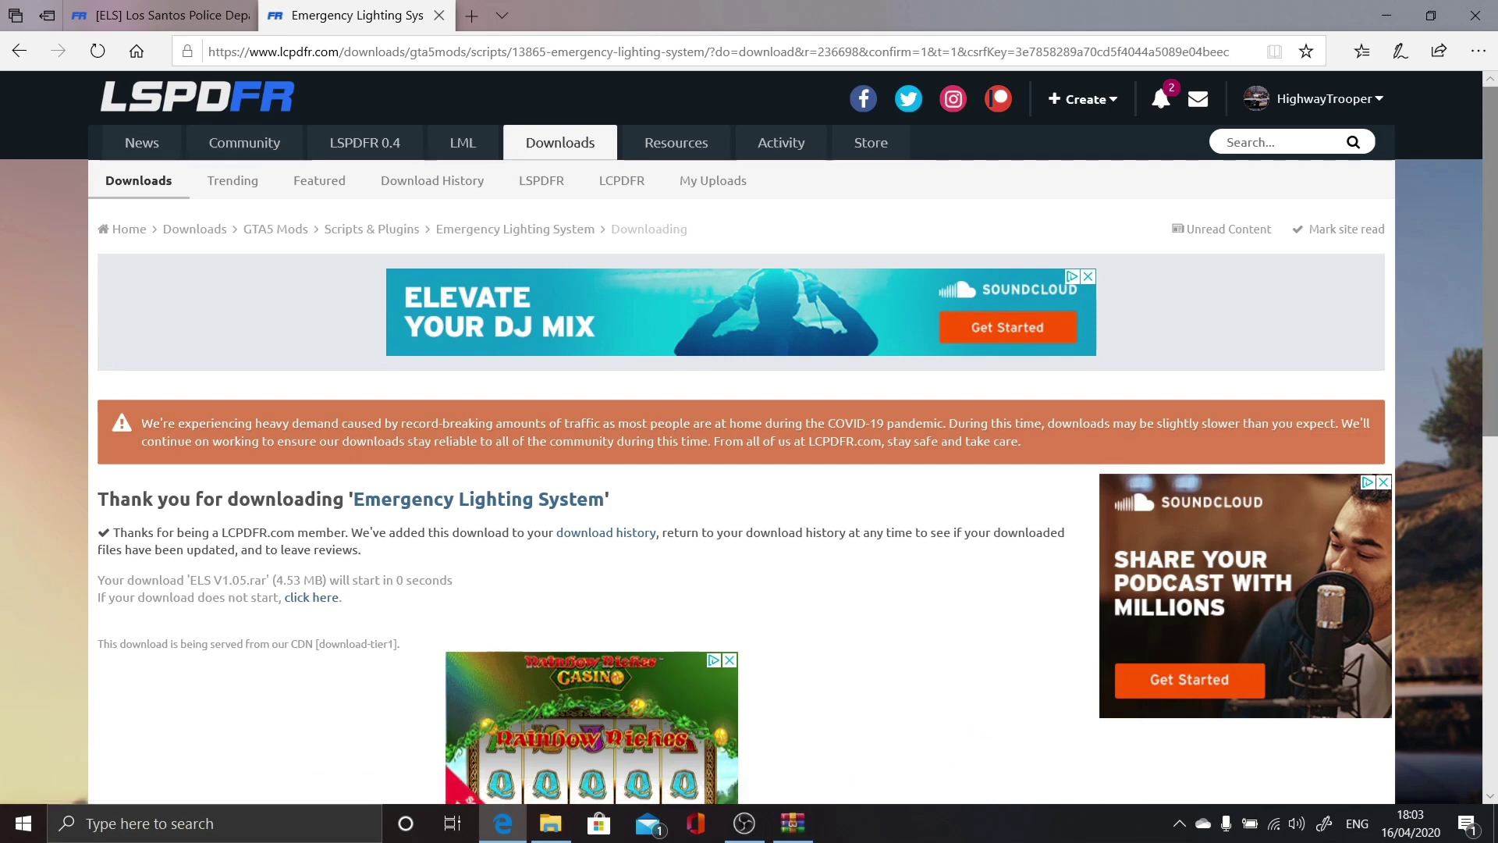
- Place WinRAR beside the GTA V folder and open INSTALLATION FILES > Grand Theft Auto V
left_click_drag(1487, 141, 1011, 188)
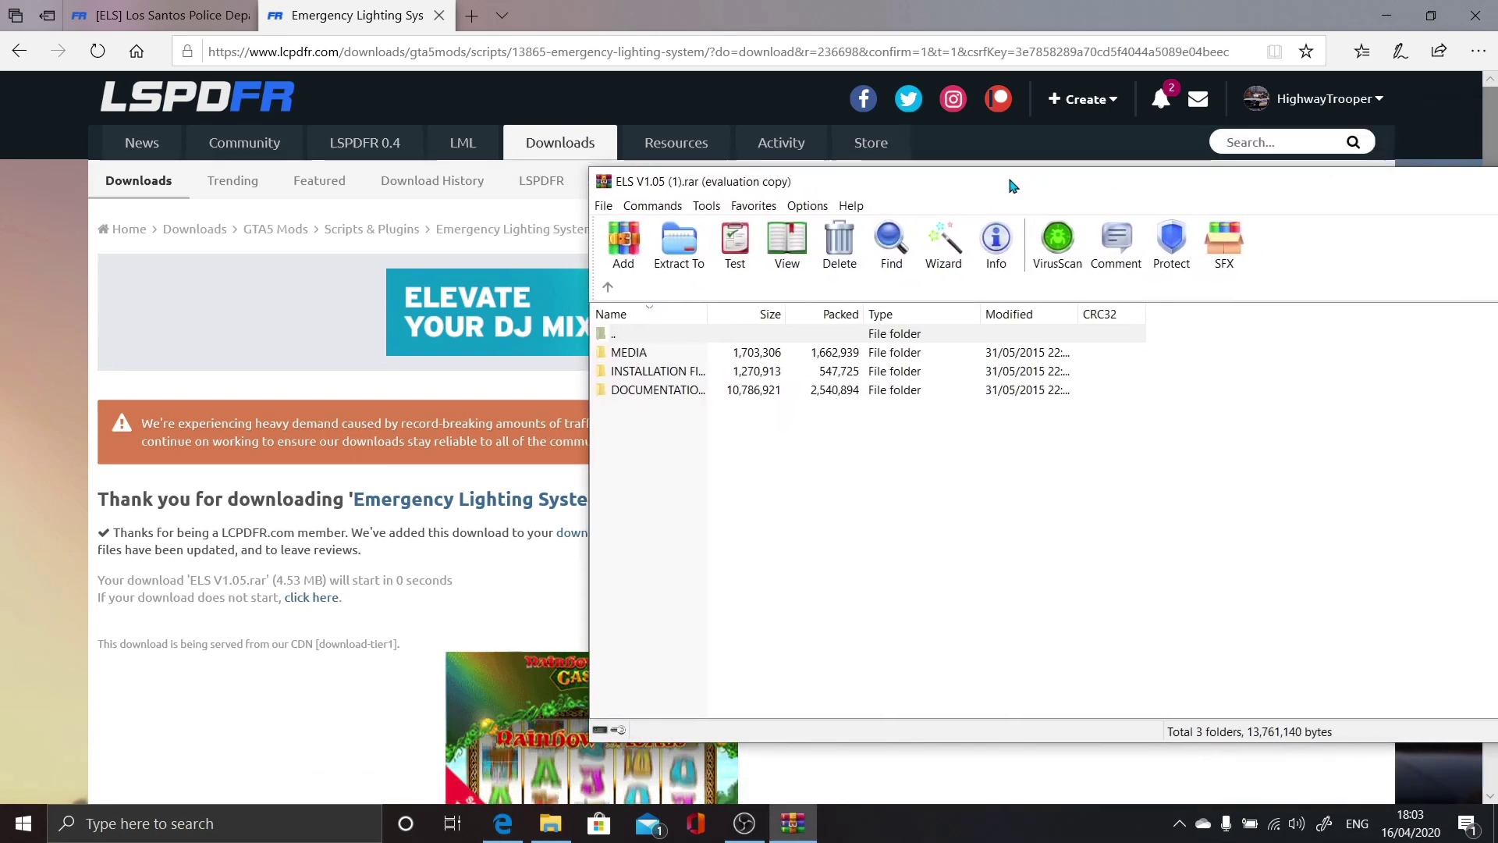
double_click(644, 371)
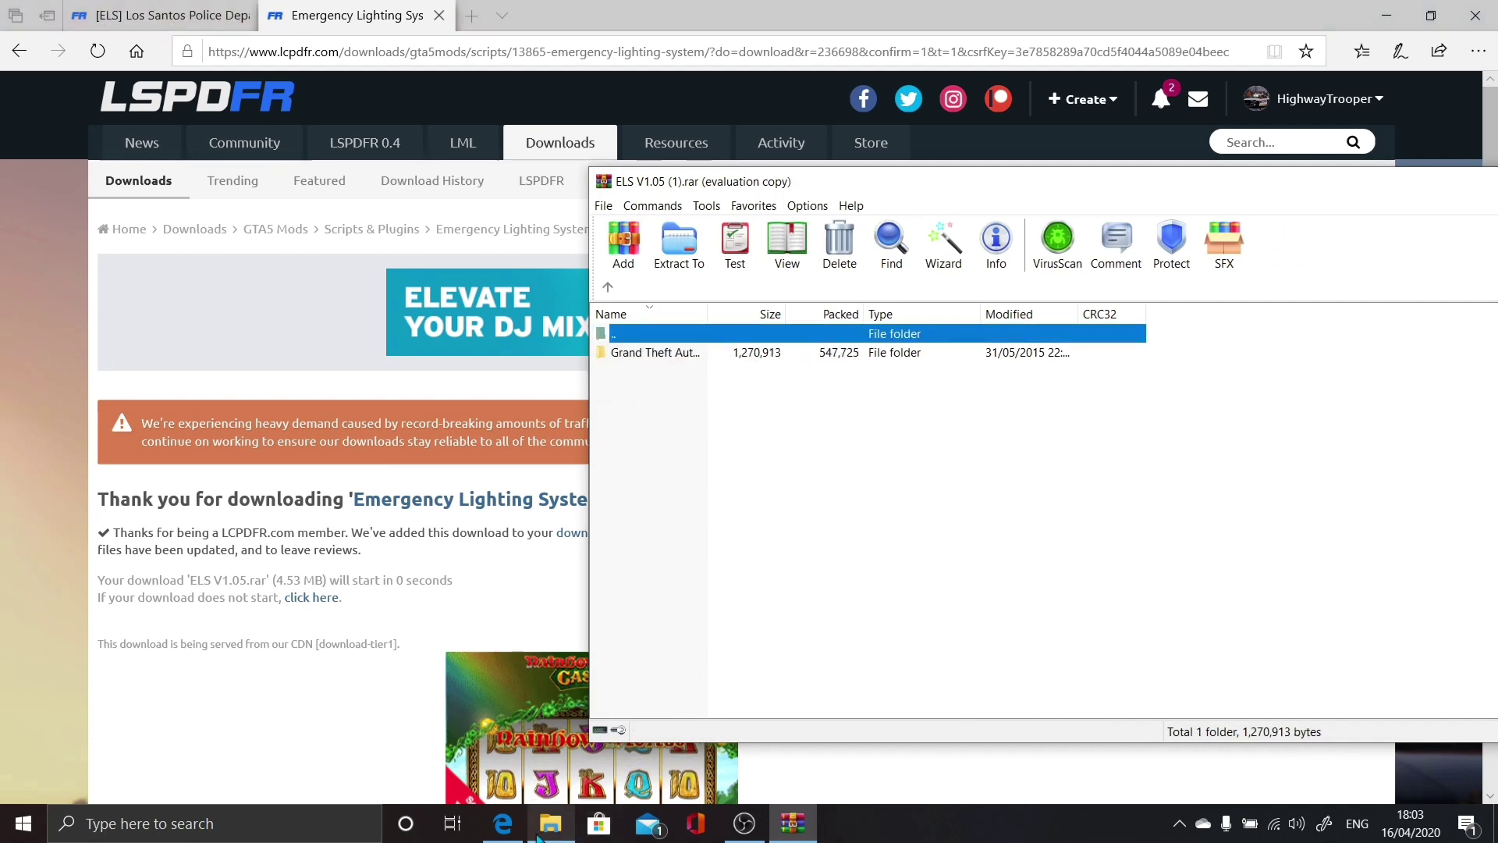
left_click(538, 837)
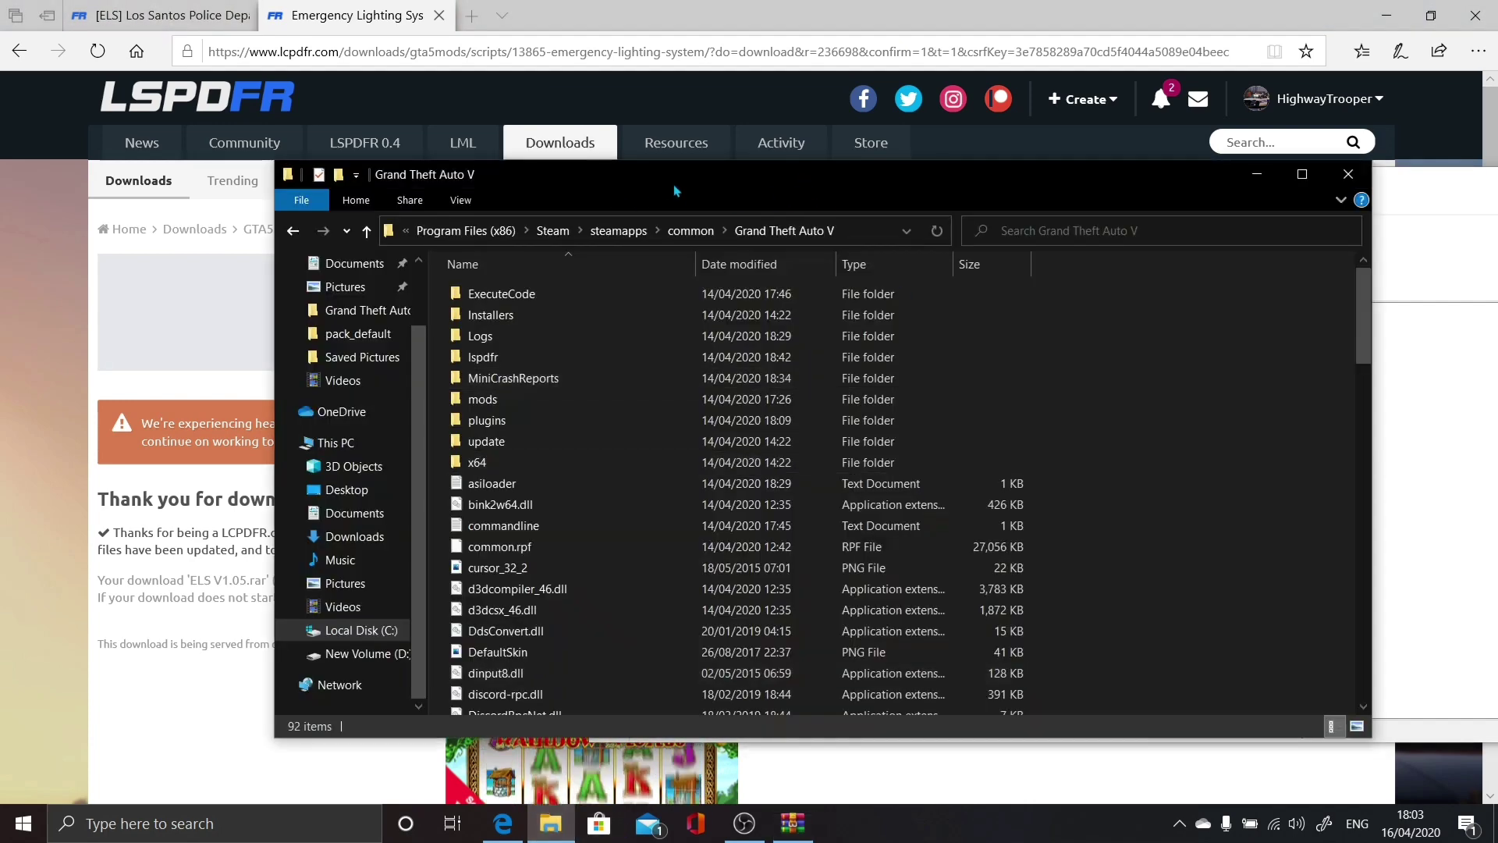
left_click_drag(676, 190, 481, 194)
left_click(1239, 330)
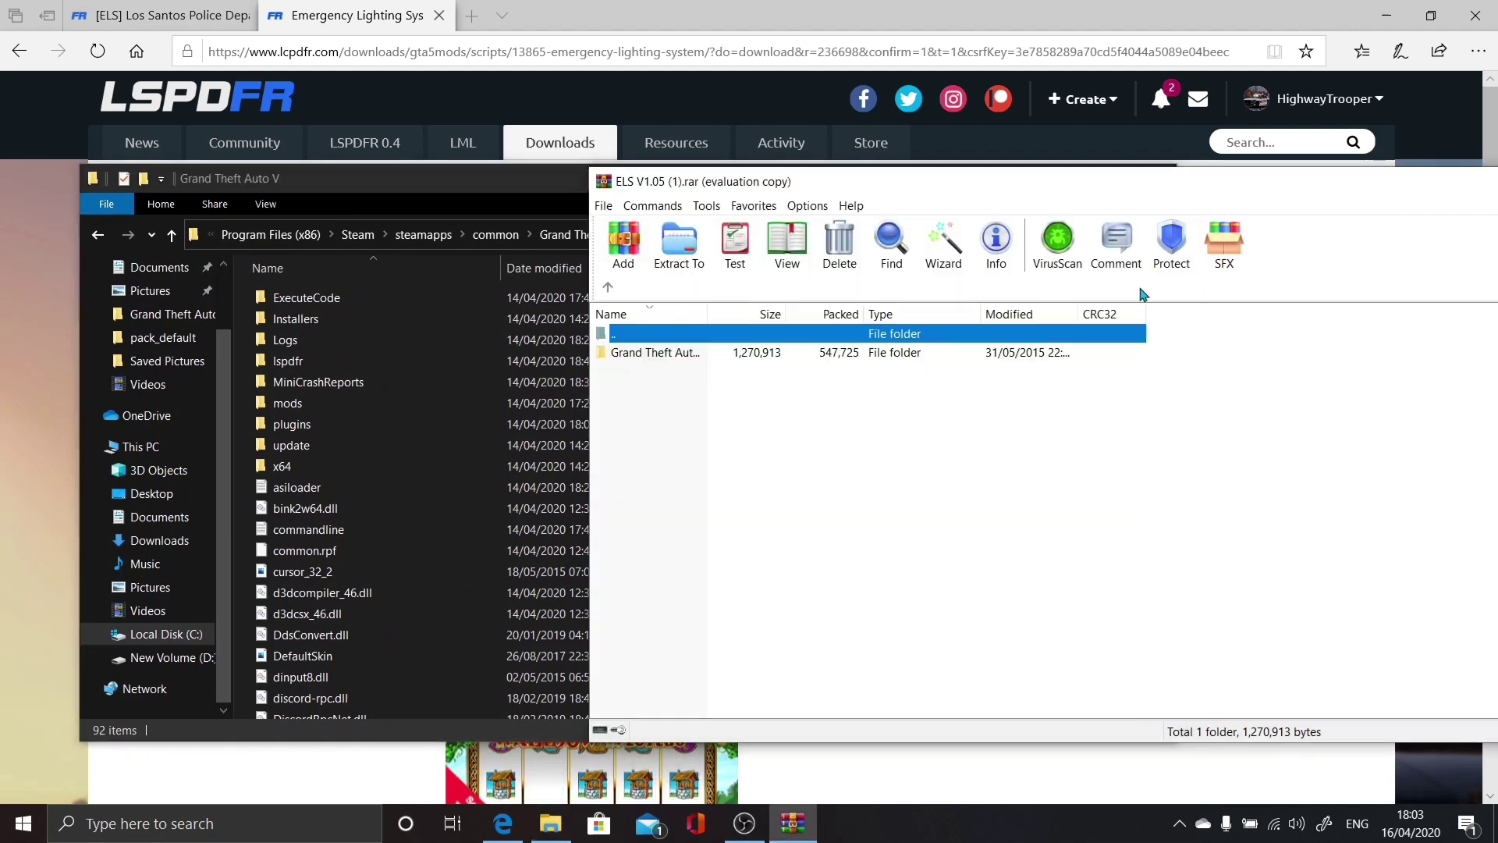
double_click(763, 358)
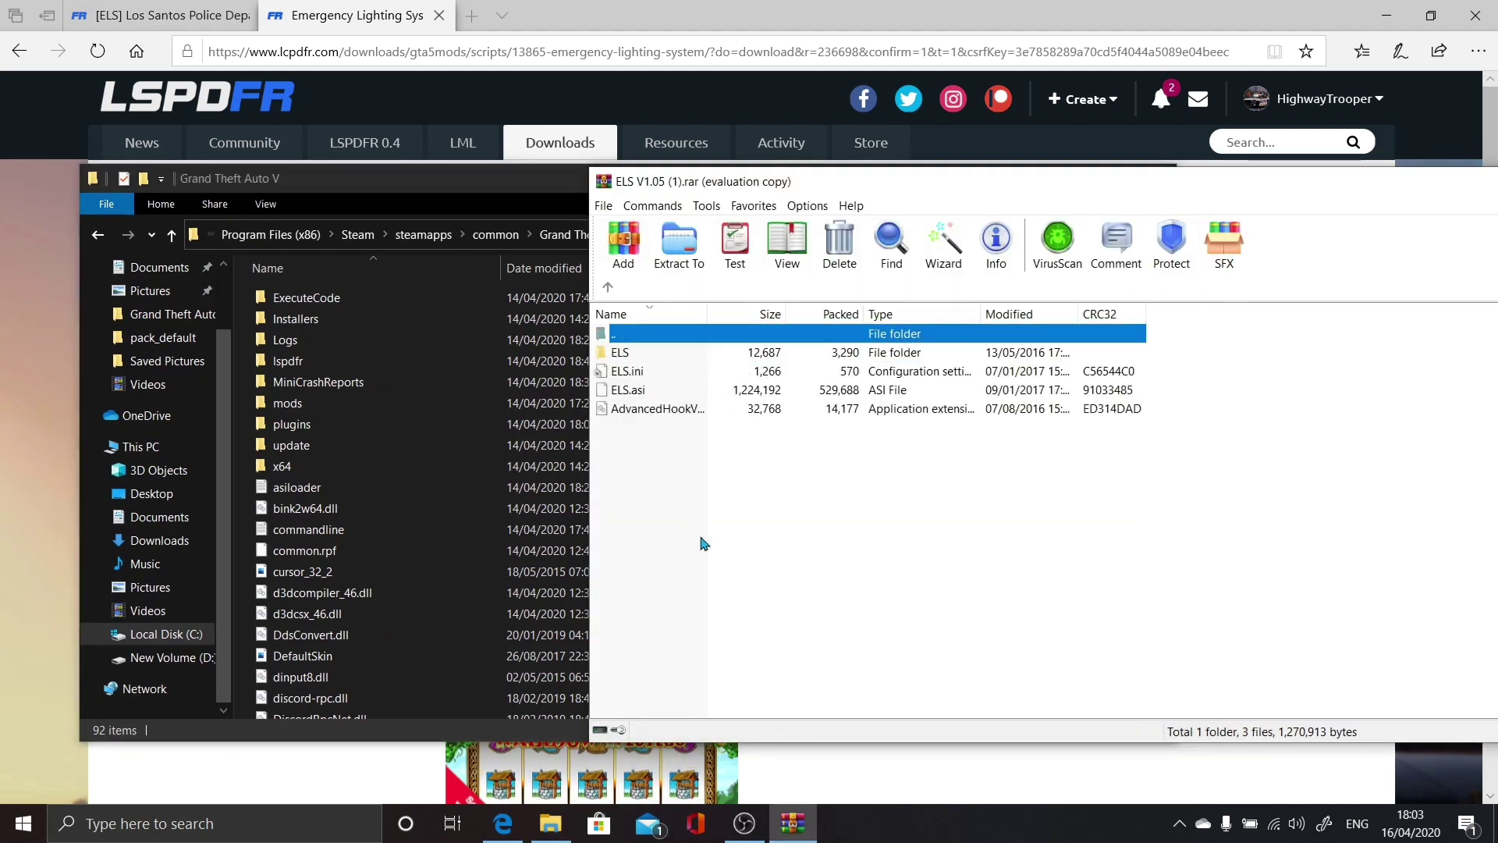
- Drag ELS, ELS.ini, ELS.asi and AdvancedHookV.dll into the Grand Theft Auto V folder
left_click_drag(784, 604, 717, 368)
left_click_drag(942, 396, 243, 474)
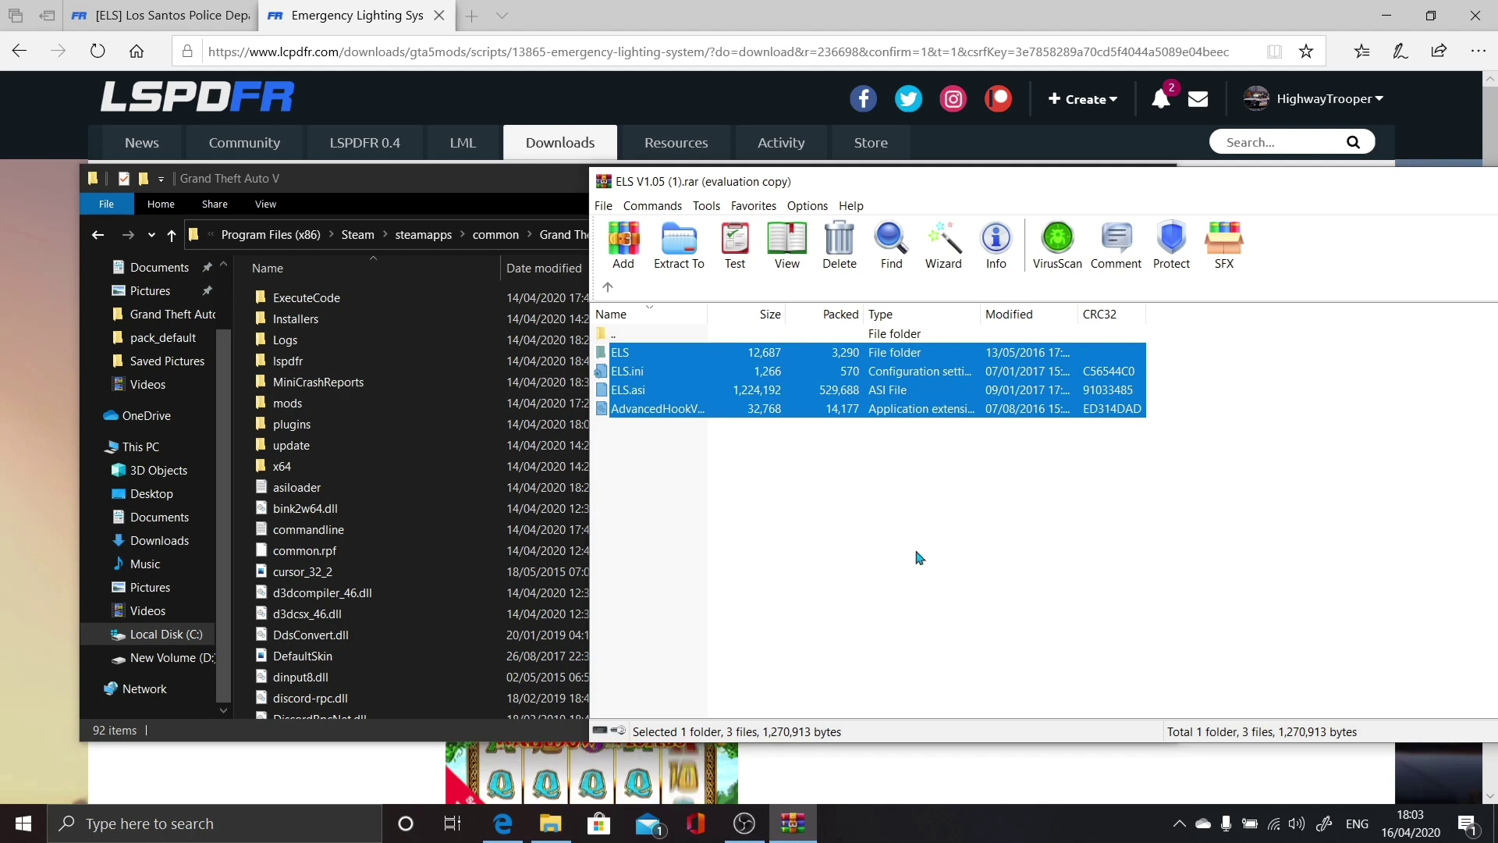
left_click_drag(910, 527, 867, 373)
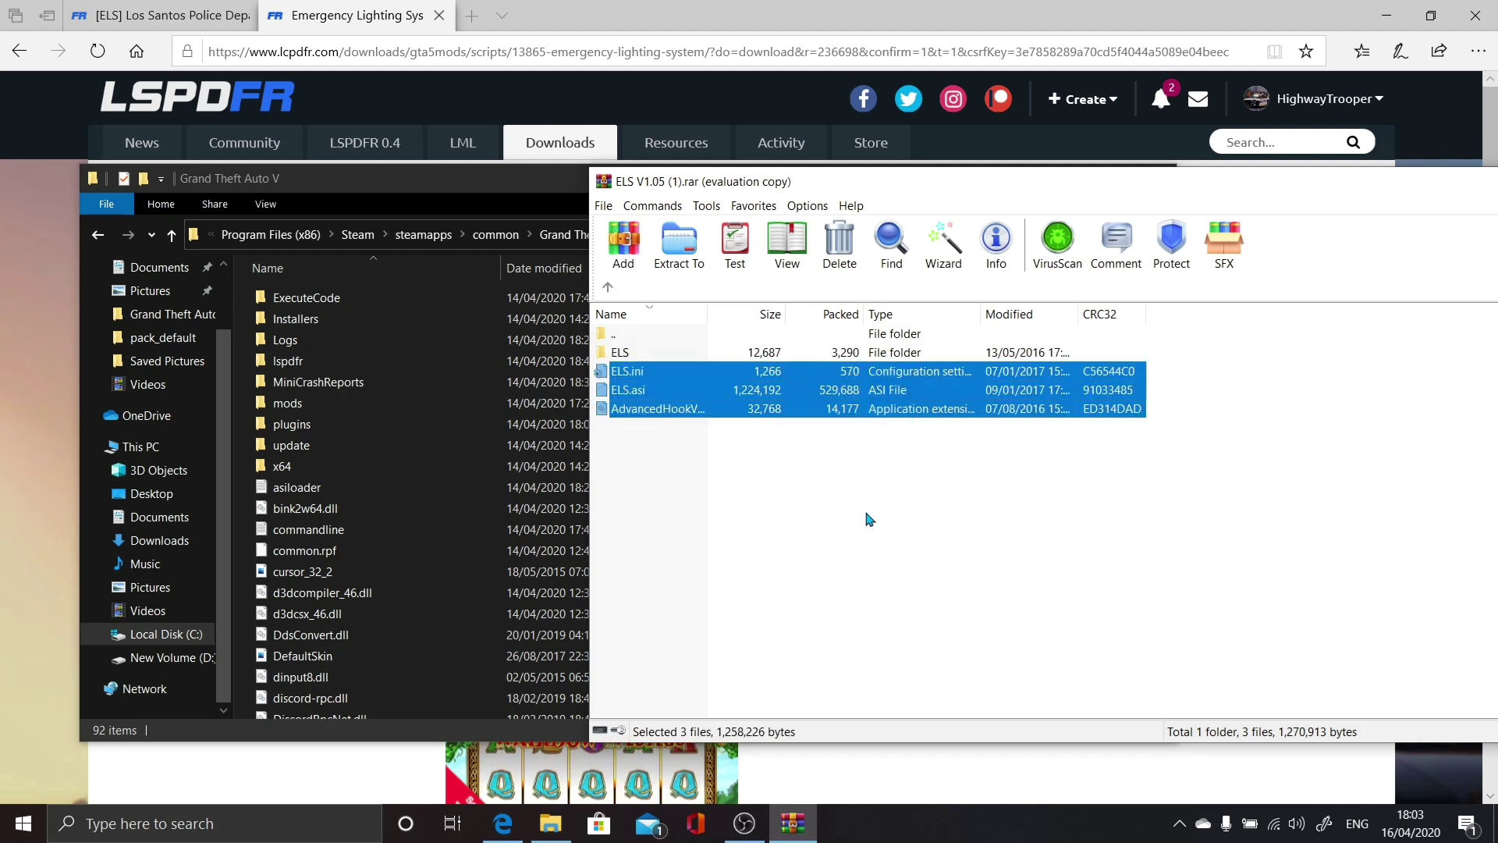
left_click_drag(866, 519, 244, 355)
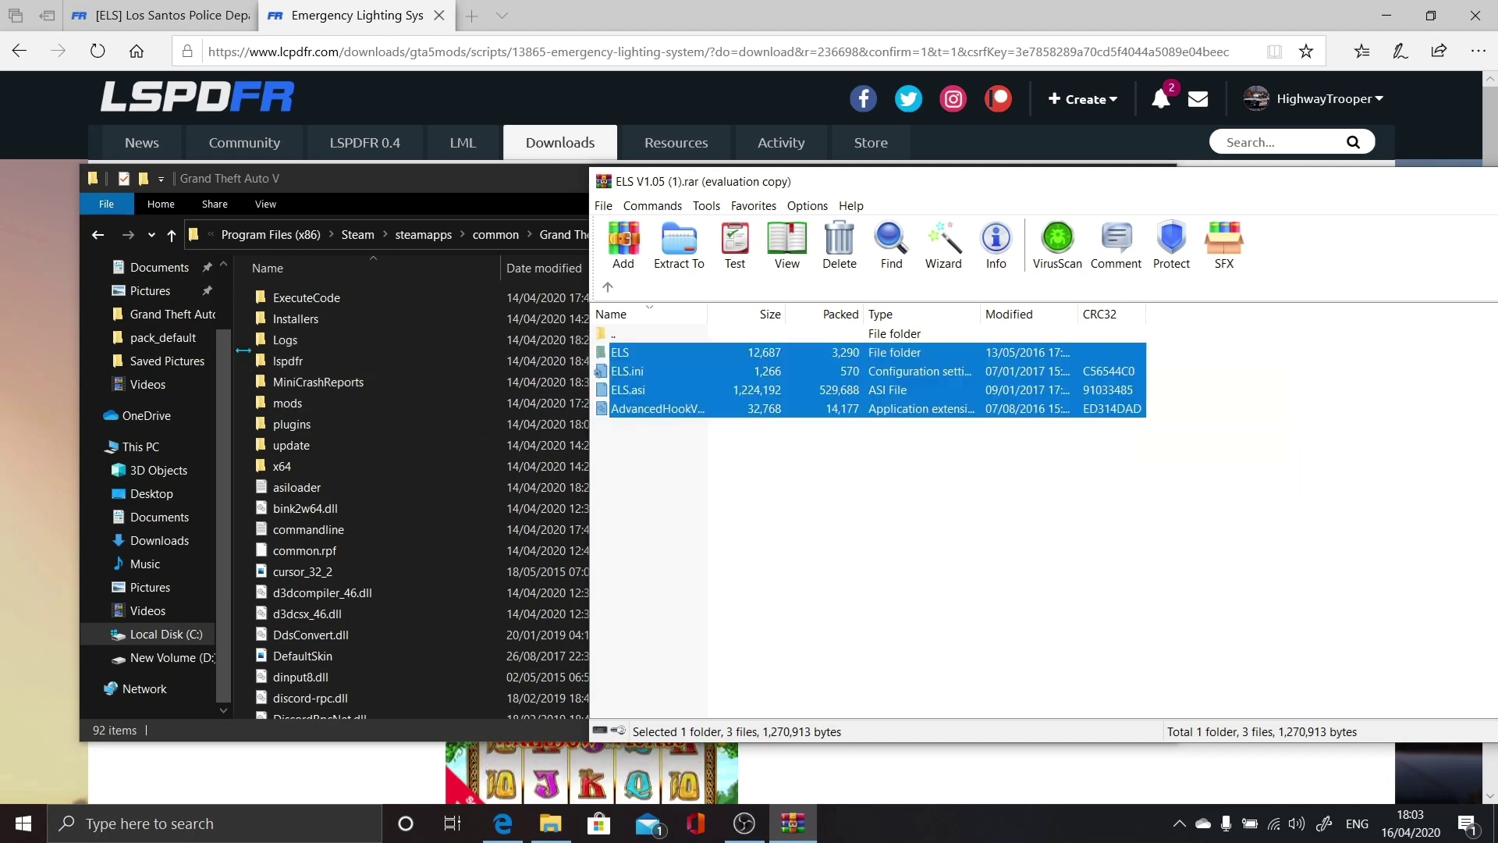
left_click(243, 350)
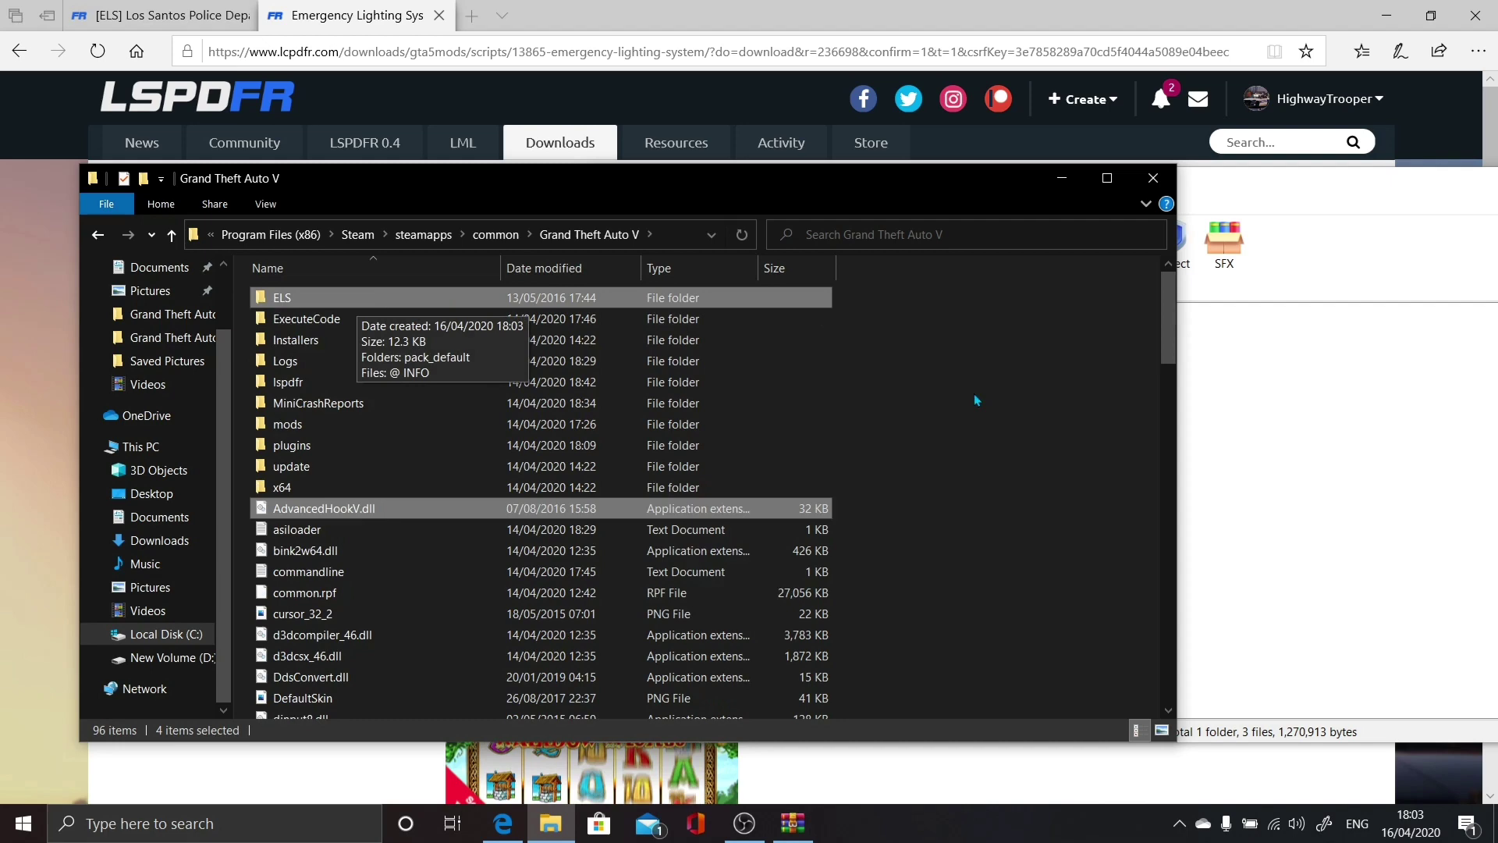
left_click_drag(1280, 184, 895, 222)
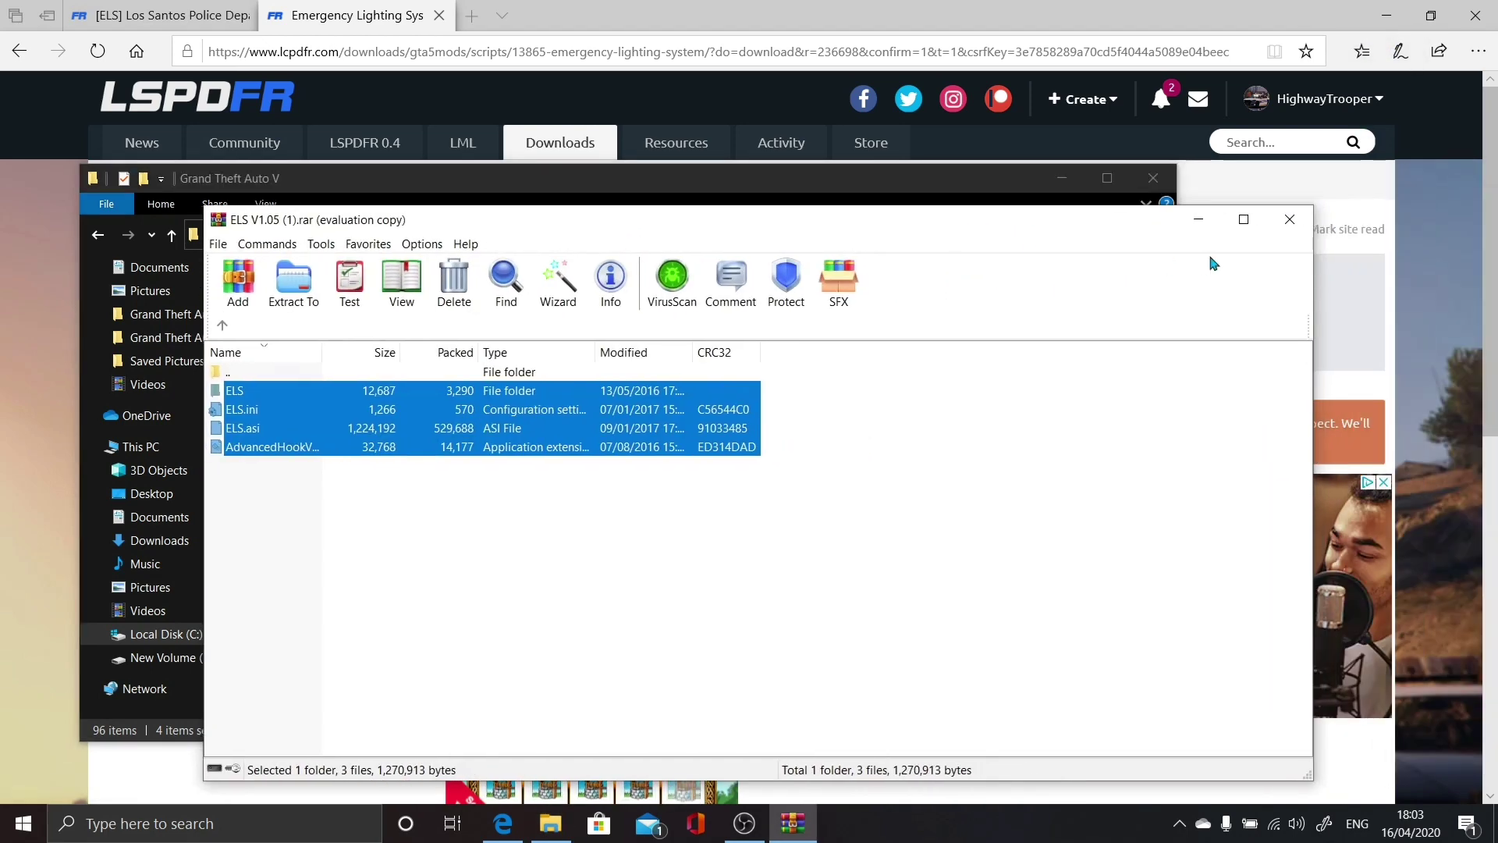
- Close the ELS archive and the Emergency Lighting System tab, leaving the LSPD pack page
left_click(1290, 219)
left_click(208, 11)
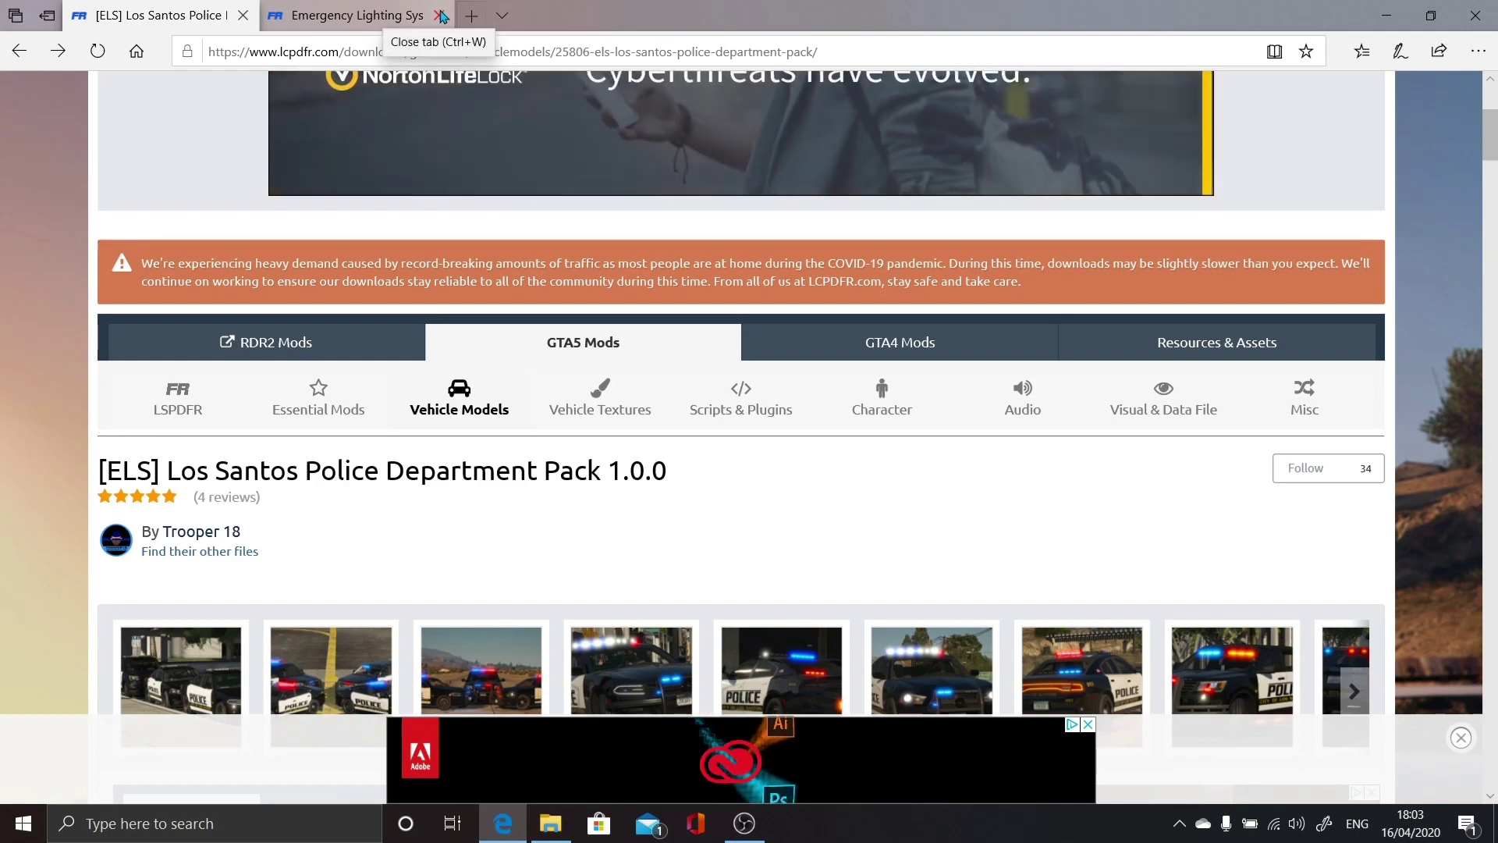
left_click(441, 16)
- Request the 144 MB _ELS__LSPD_Mega_Pack_By_Trooper18.rar main file download
scroll(479, 309, "down", 5)
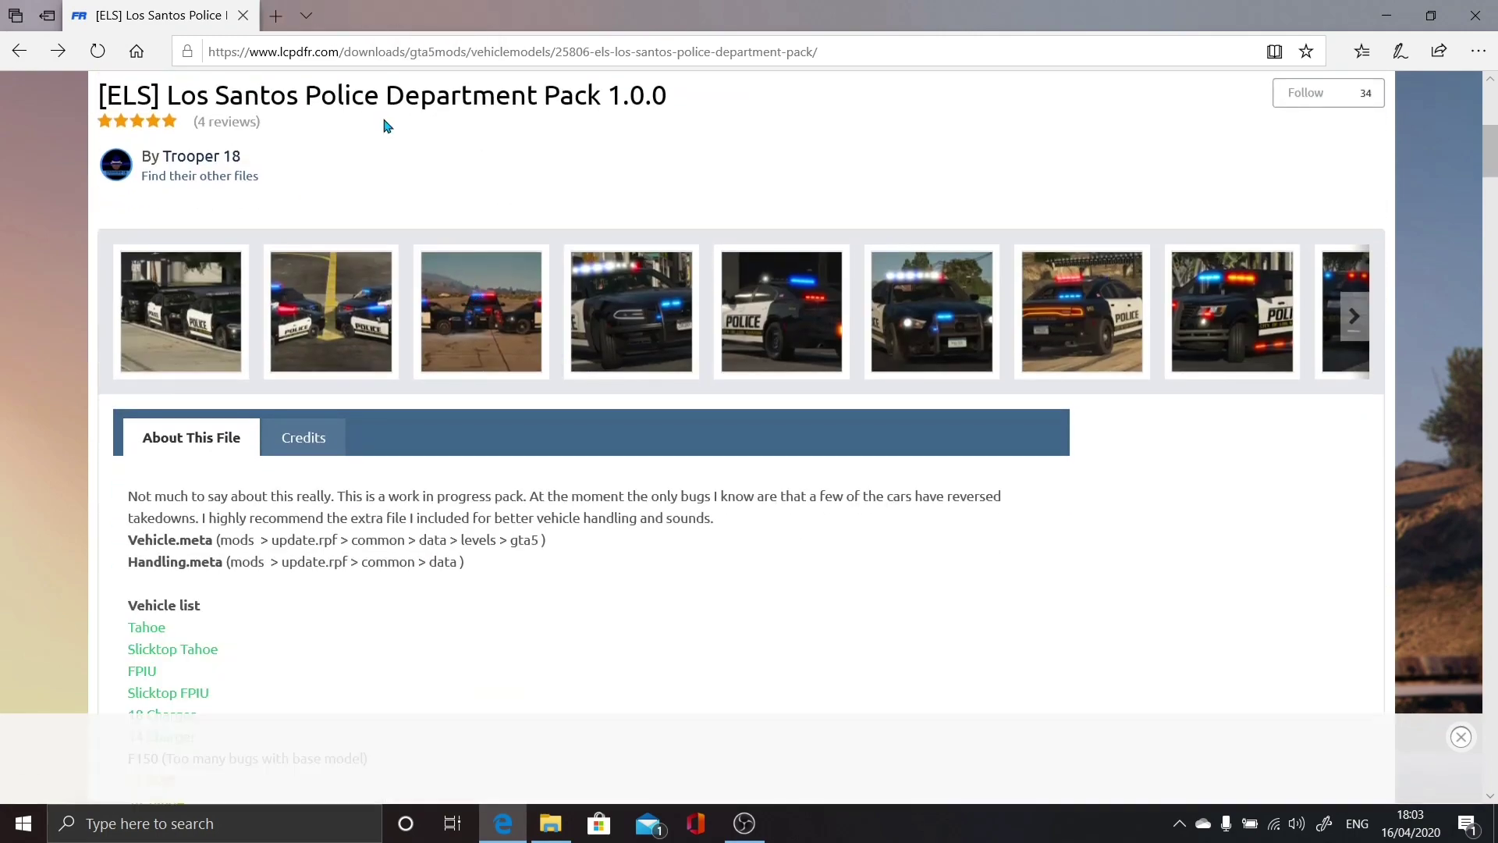
scroll(843, 458, "down", 8)
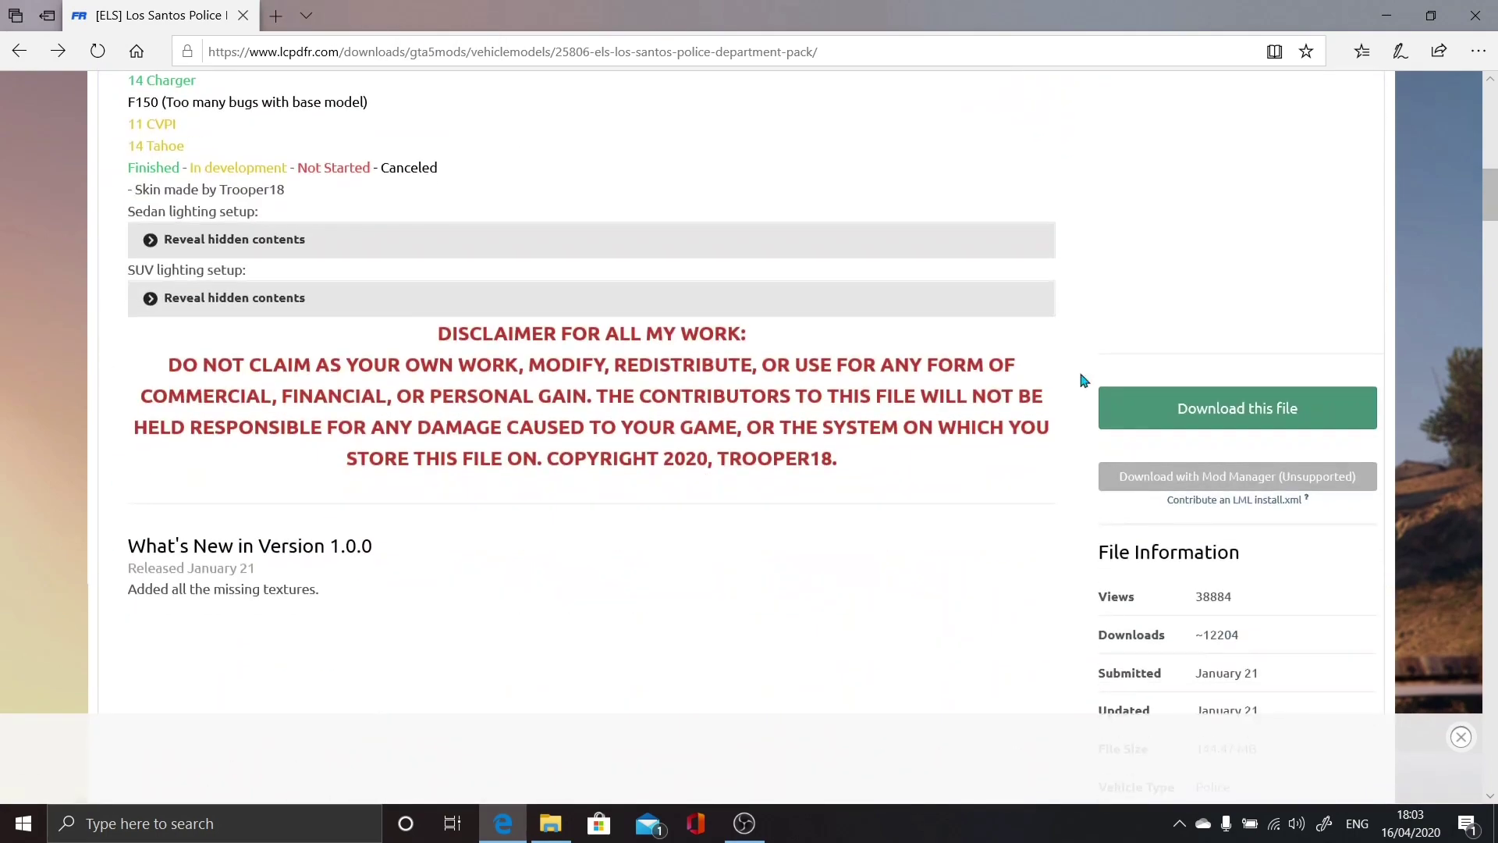
left_click(1213, 415)
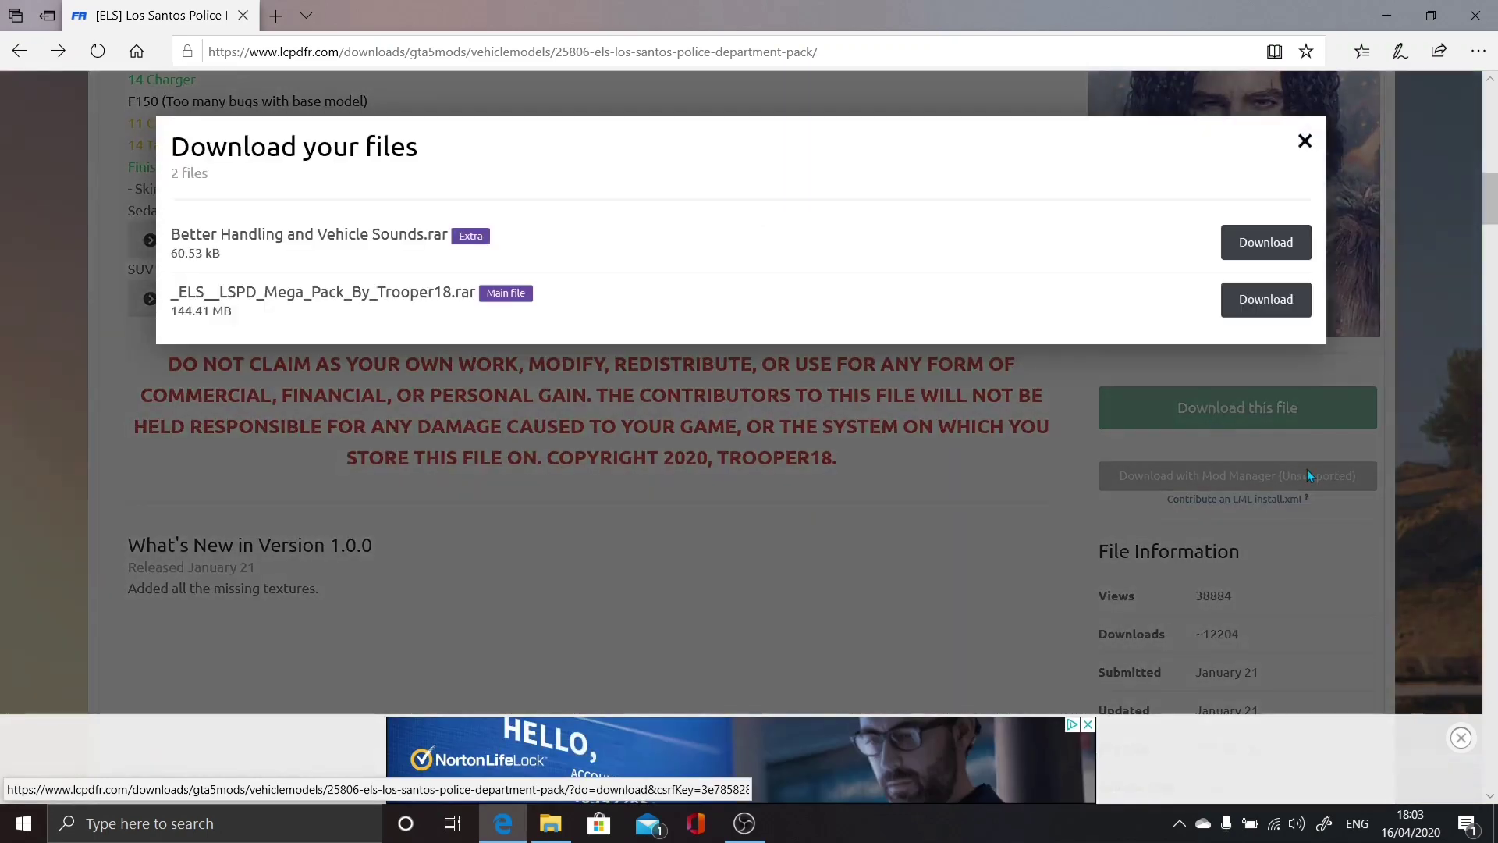
left_click(1269, 303)
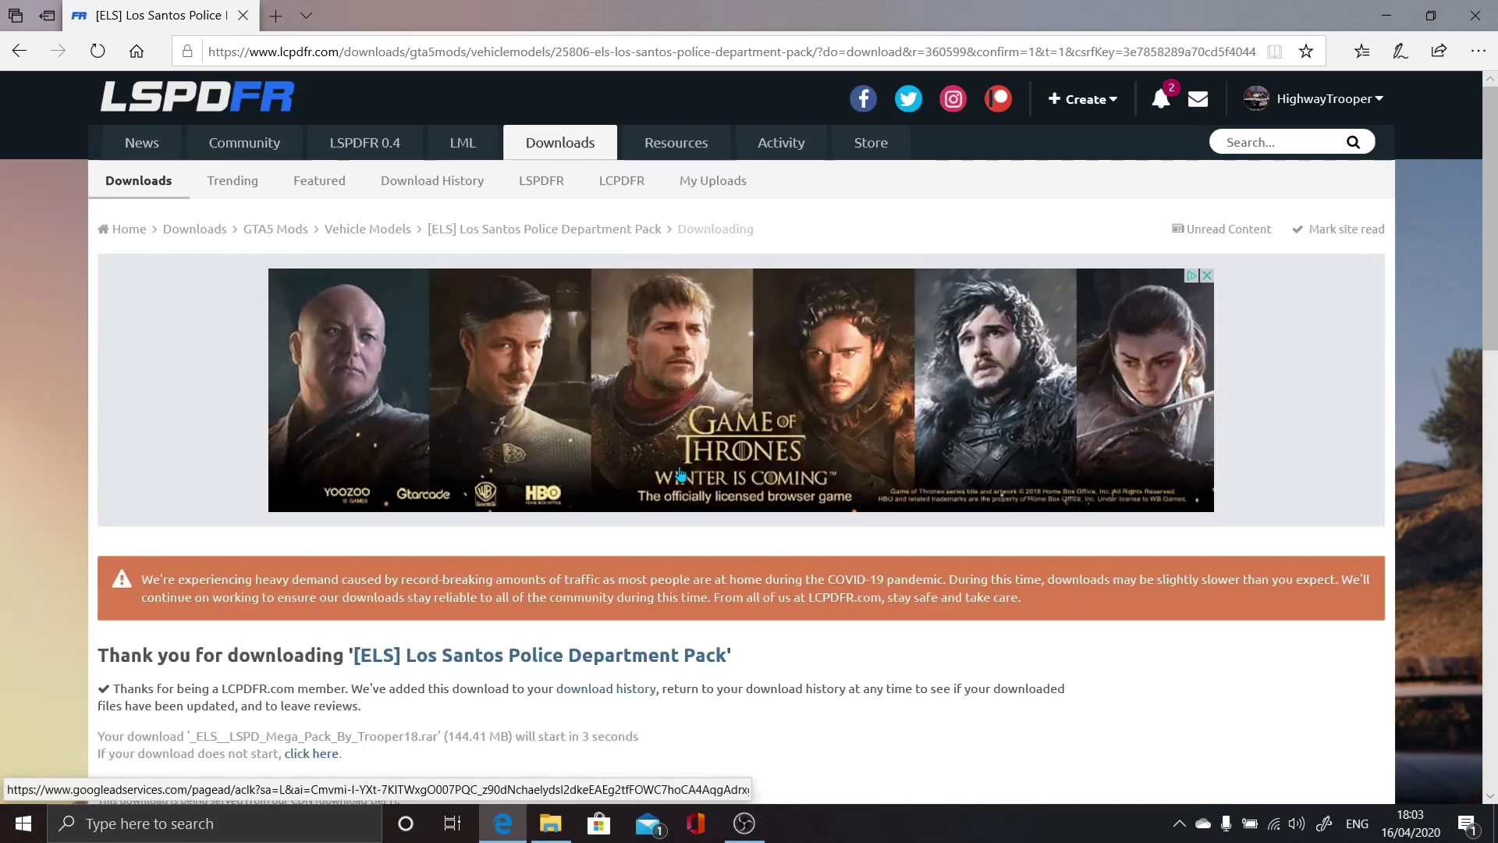
scroll(691, 480, "down", 1)
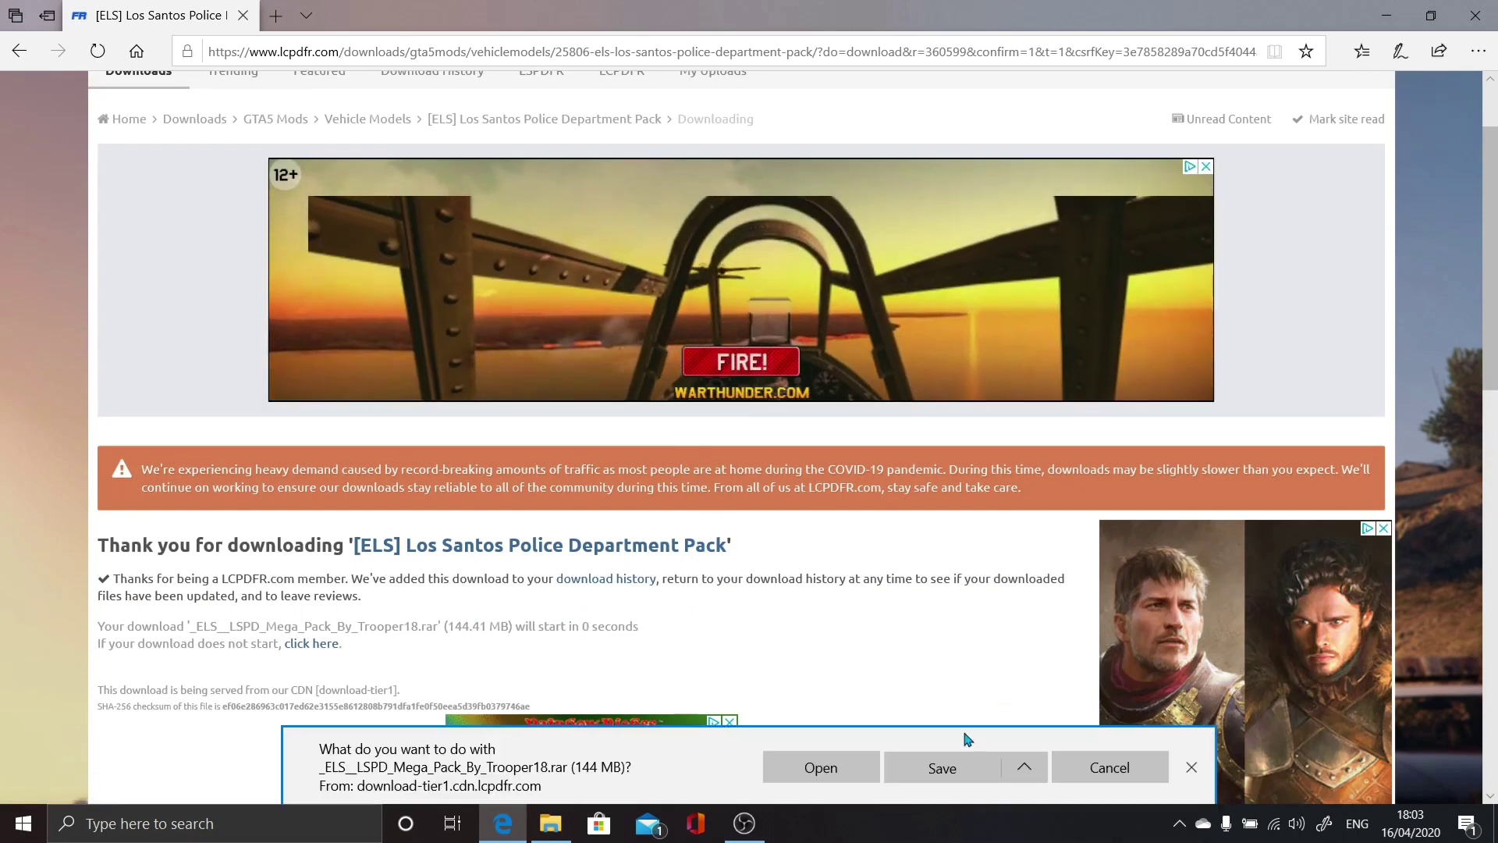
- Have the 144 MB LSPD Mega Pack open in WinRAR once its download finishes
left_click(850, 773)
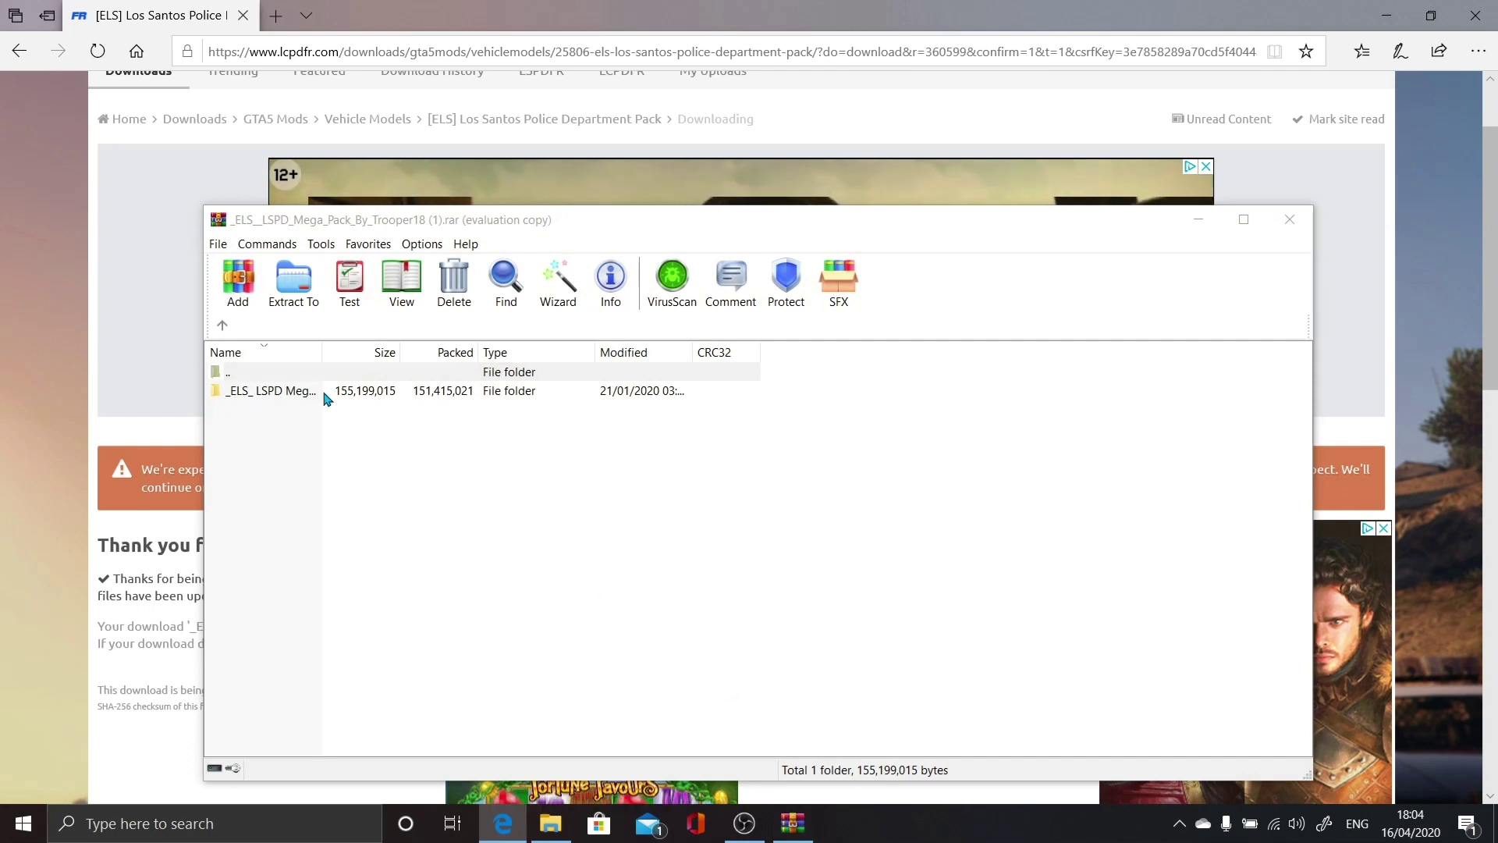
- Open the _ELS_ LSPD Mega folder in WinRAR and move its window to the right
double_click(295, 391)
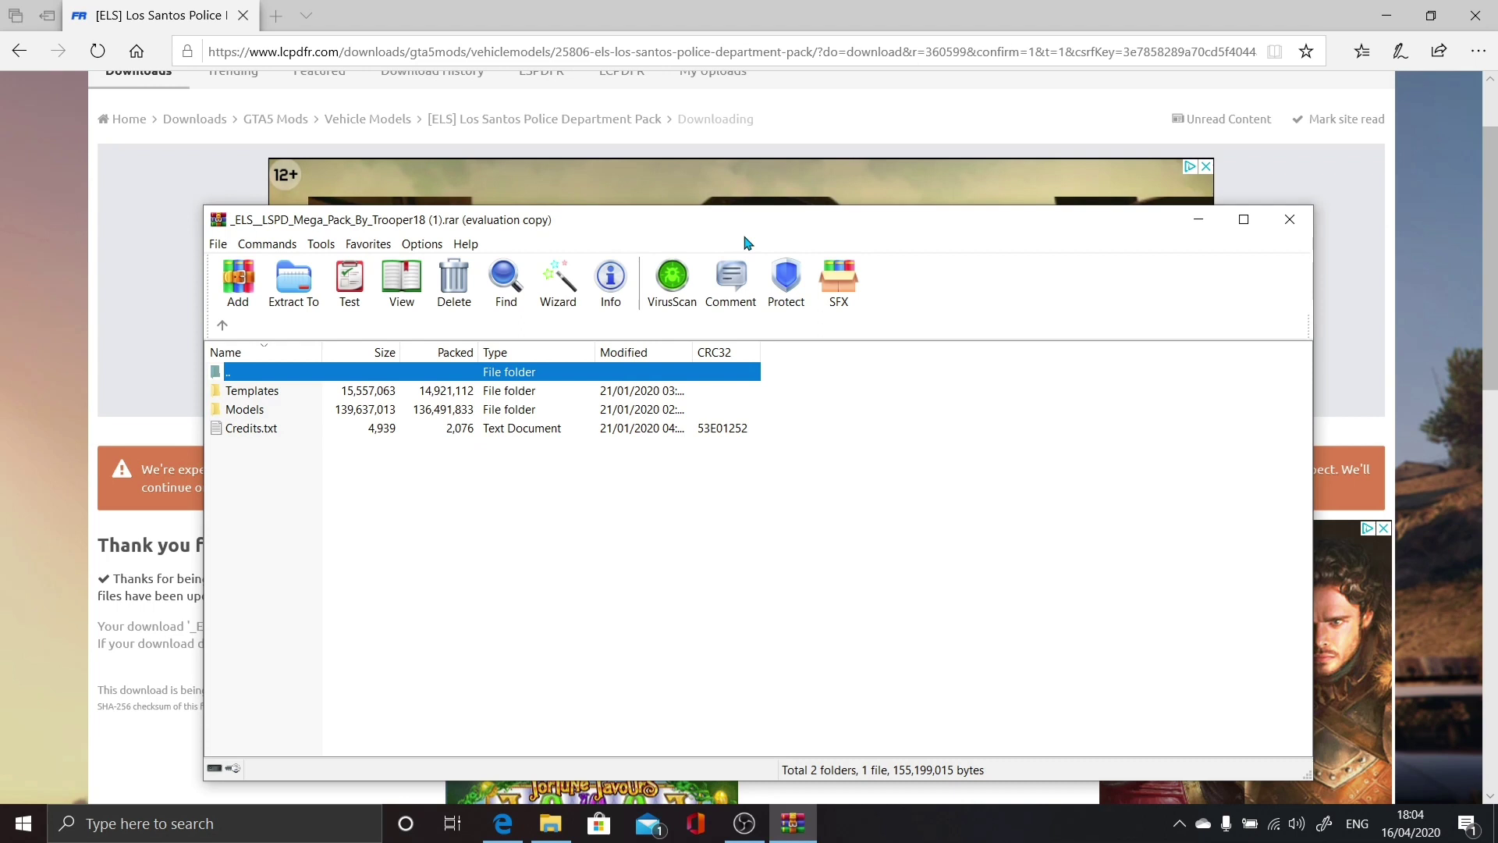
left_click_drag(737, 237, 997, 240)
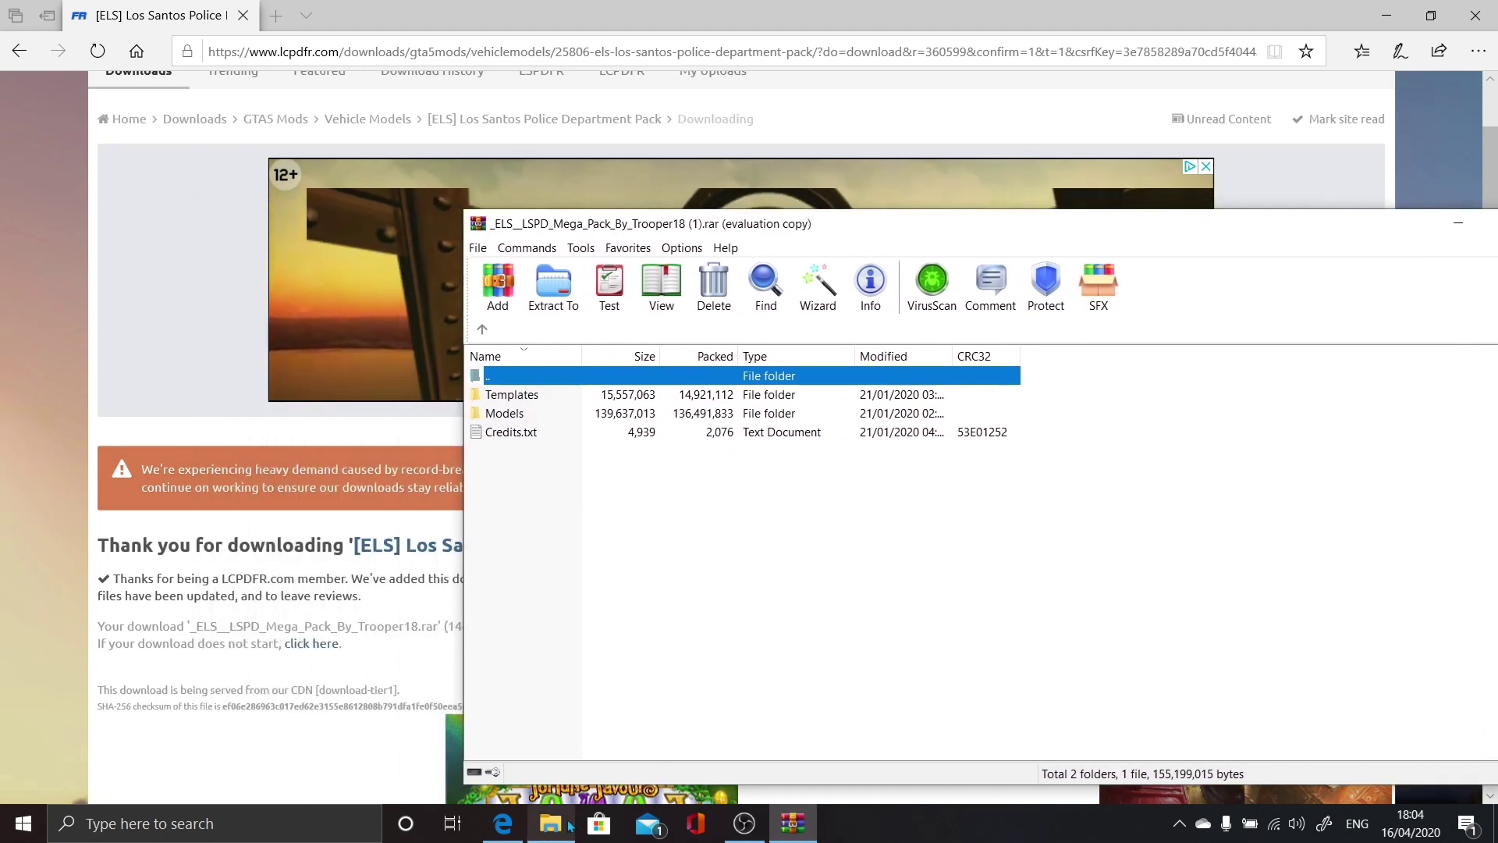
left_click(250, 832)
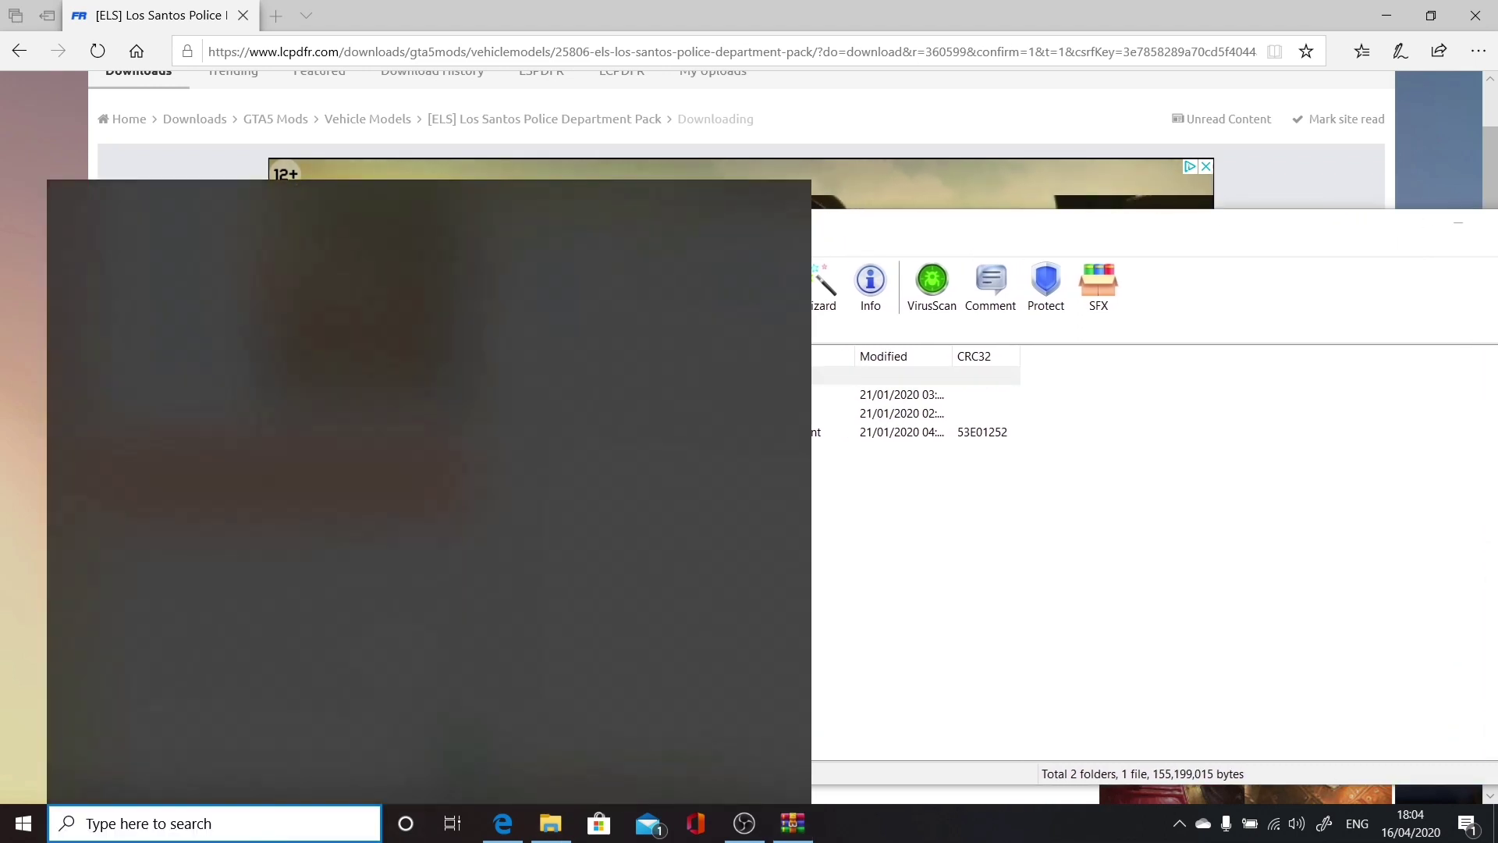
type("open")
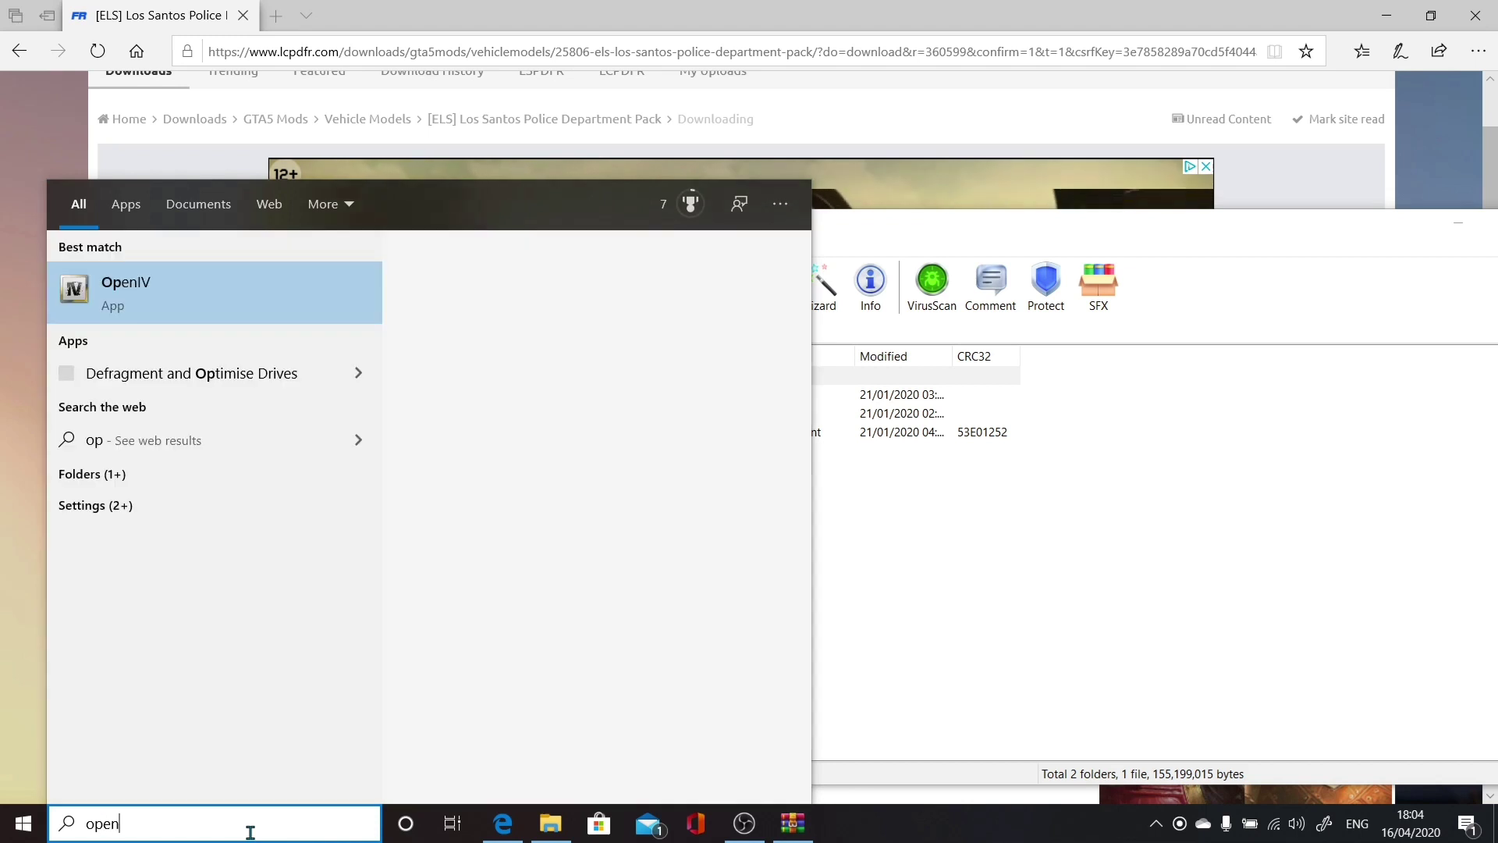
key("Escape")
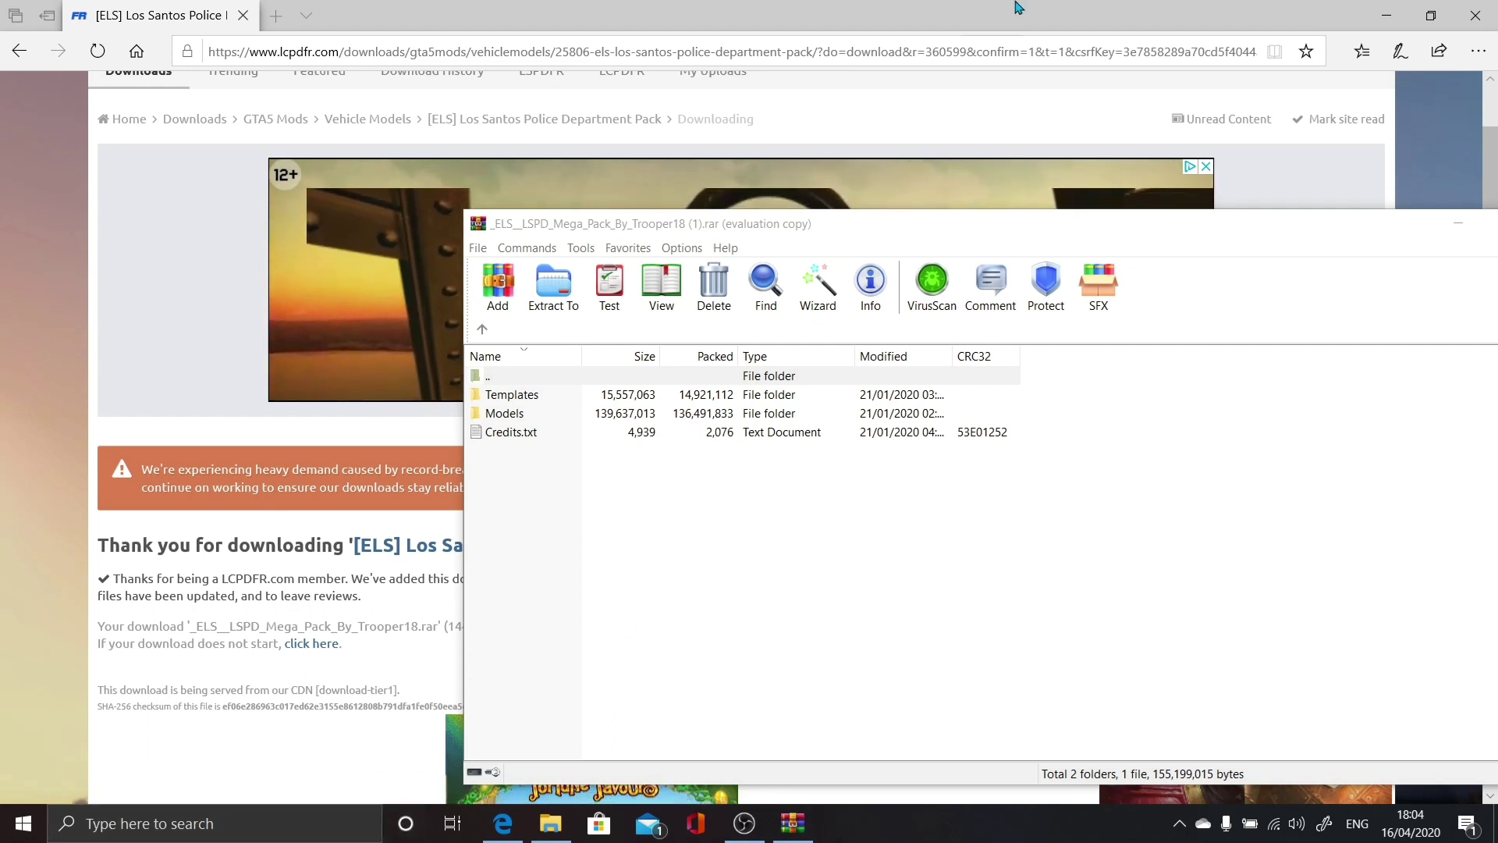
- Open Grand Theft Auto V in OpenIV and browse to mods\update\x64\dlcpacks
left_click(1389, 30)
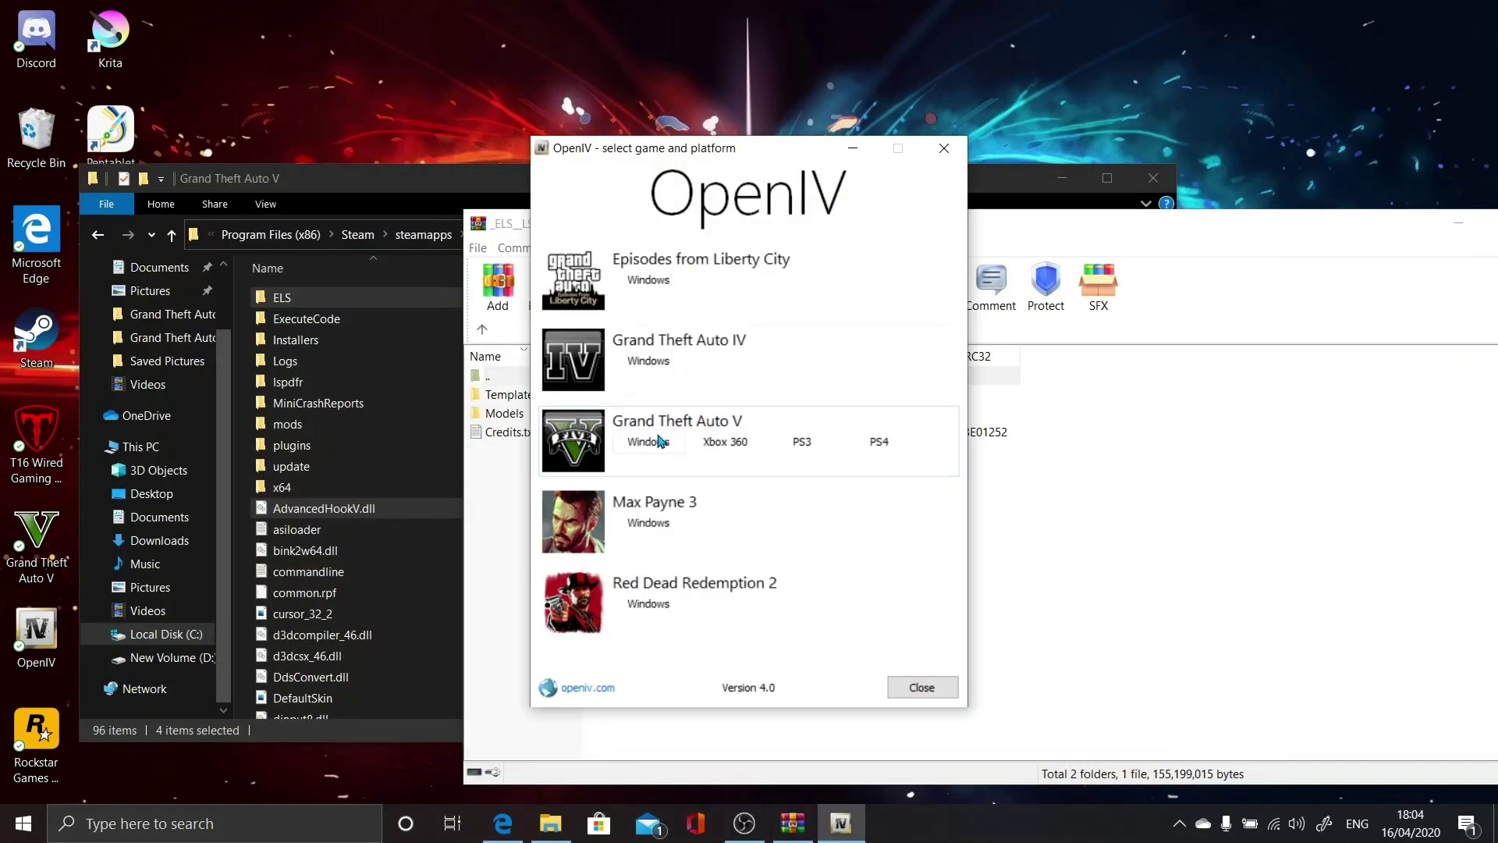
left_click(659, 441)
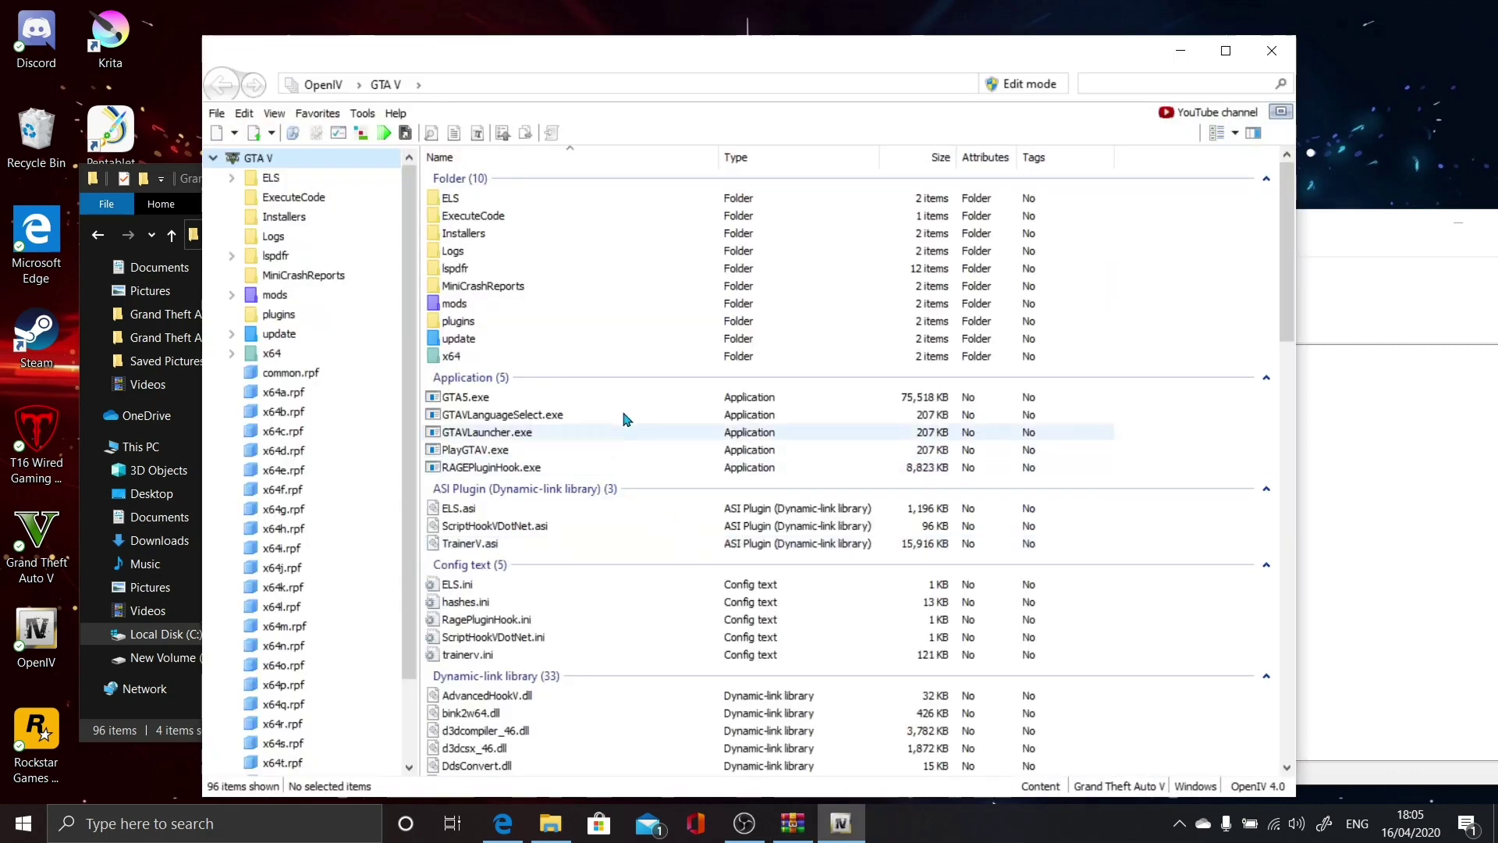
double_click(445, 303)
double_click(501, 200)
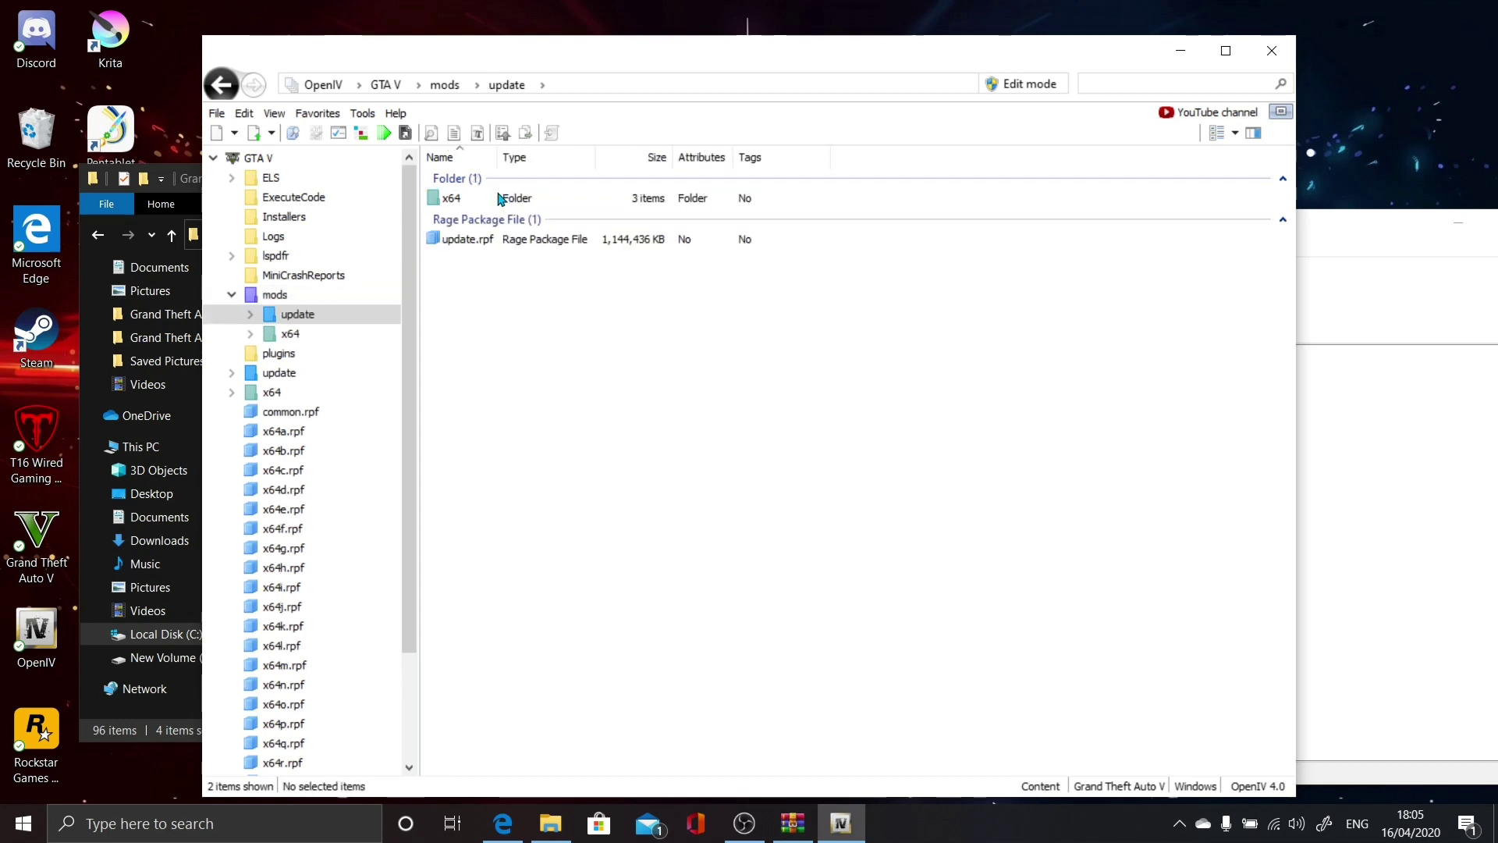
double_click(501, 199)
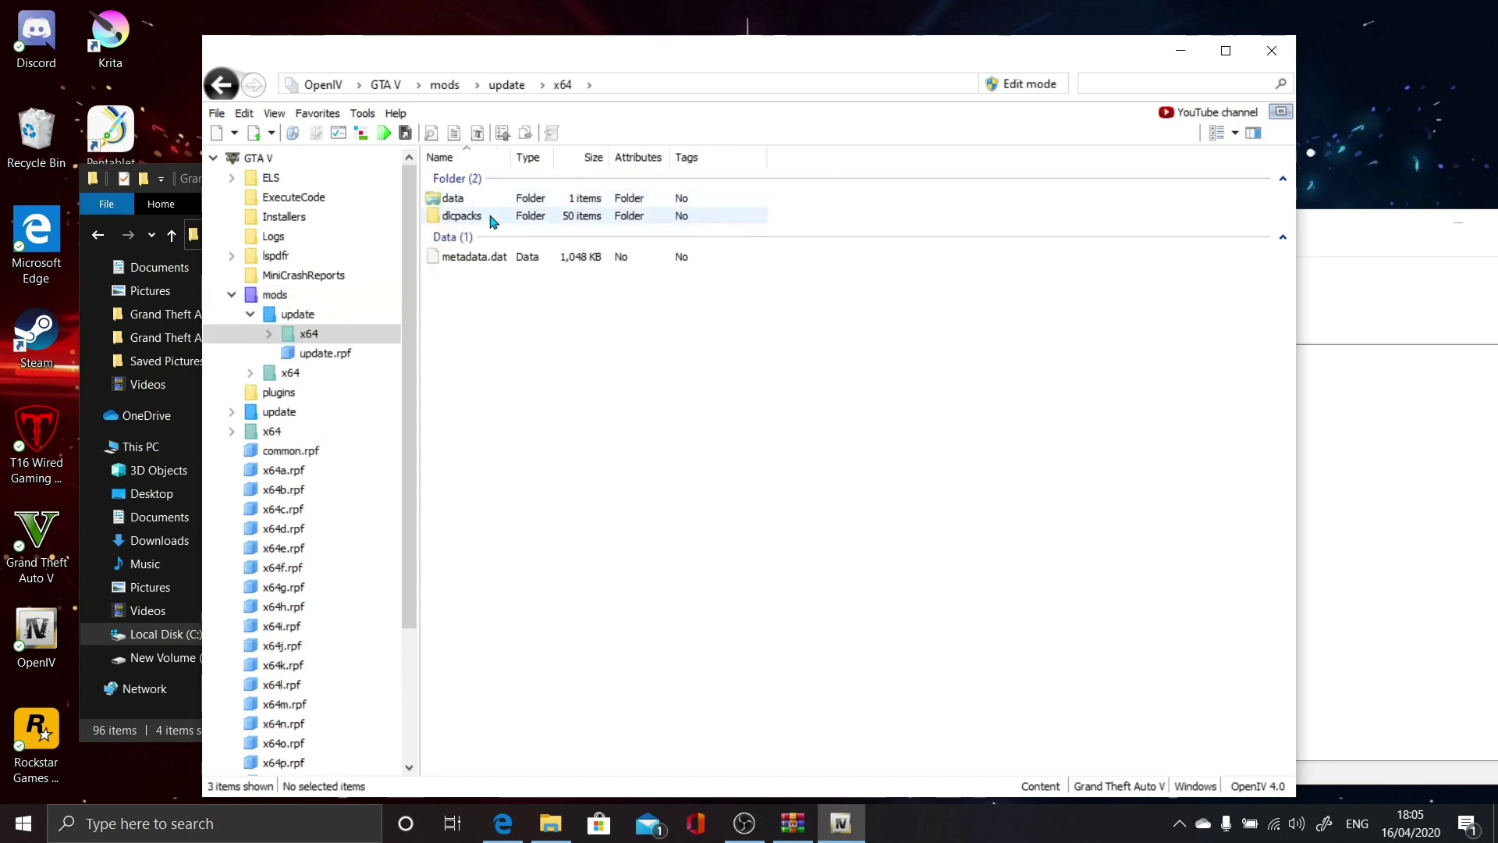
double_click(491, 218)
scroll(502, 460, "down", 5)
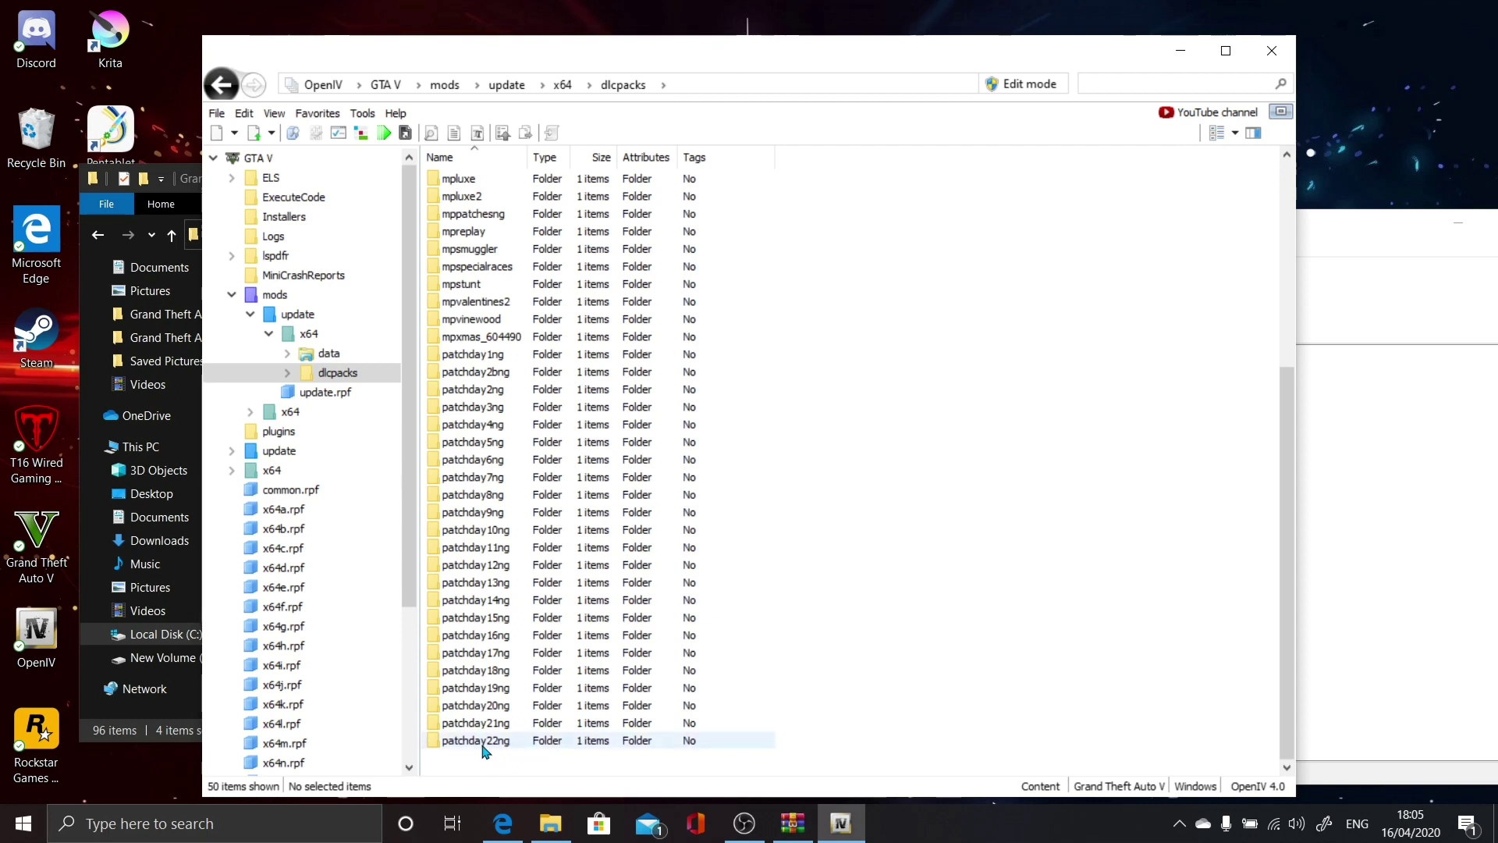
- Open patchday22ng\dlc.rpf\x64\levels\gta5\vehicles.rpf and shift the OpenIV window left
double_click(477, 742)
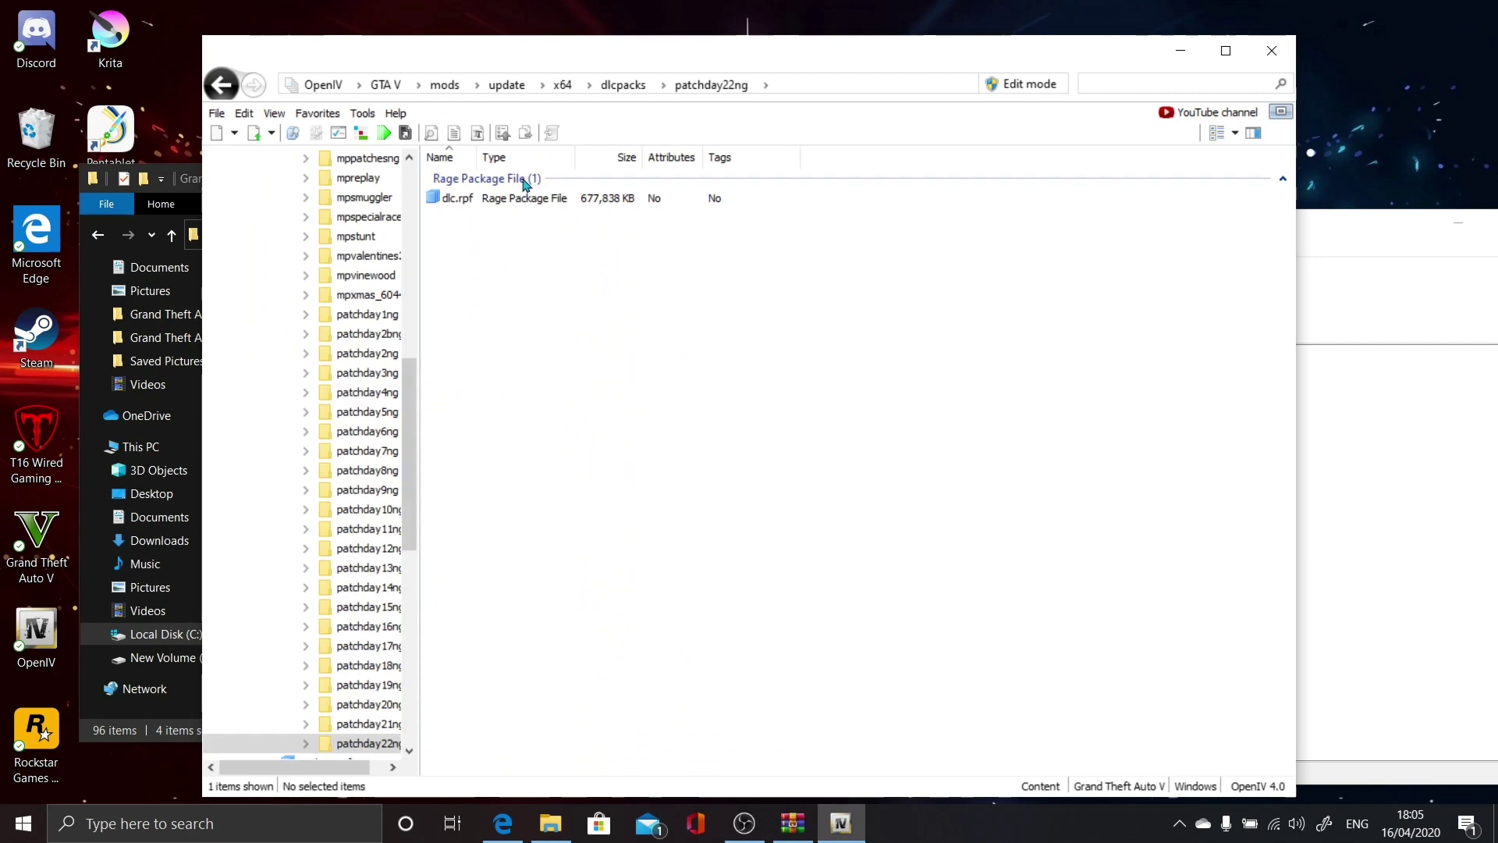
double_click(485, 200)
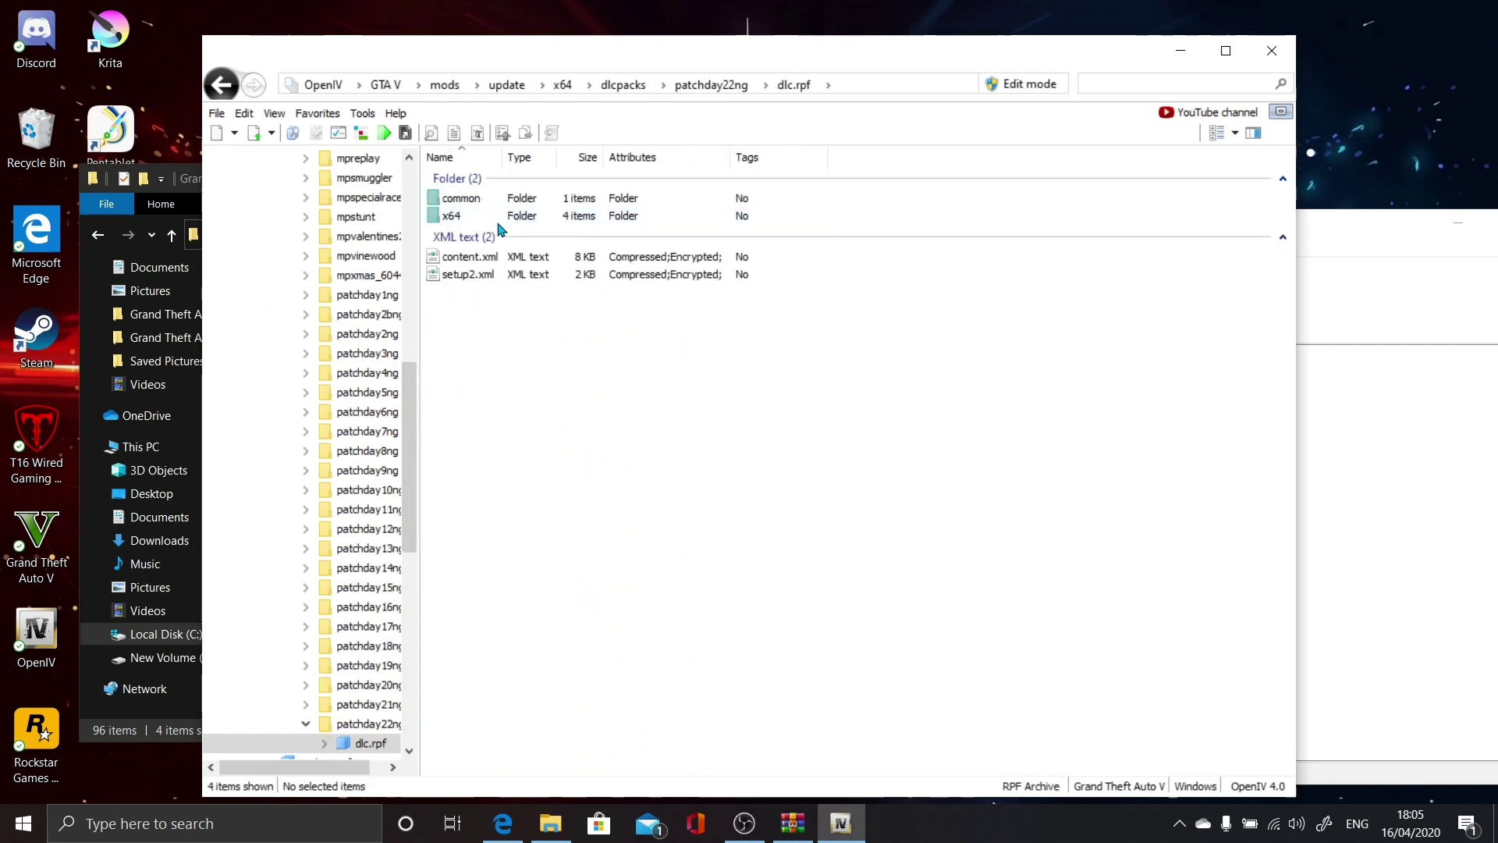
double_click(461, 218)
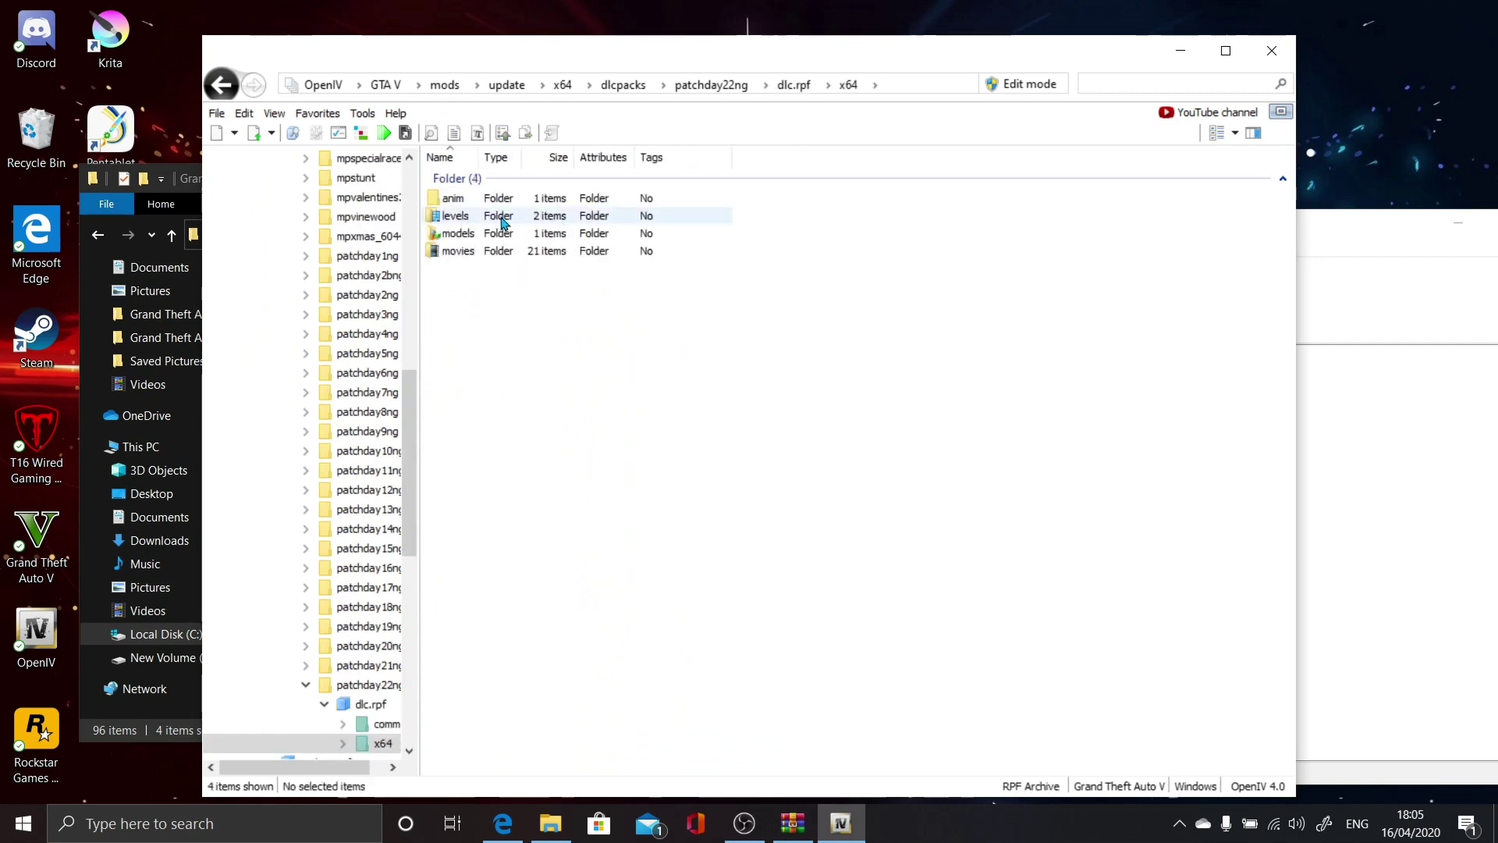
left_click(504, 220)
double_click(503, 220)
double_click(466, 202)
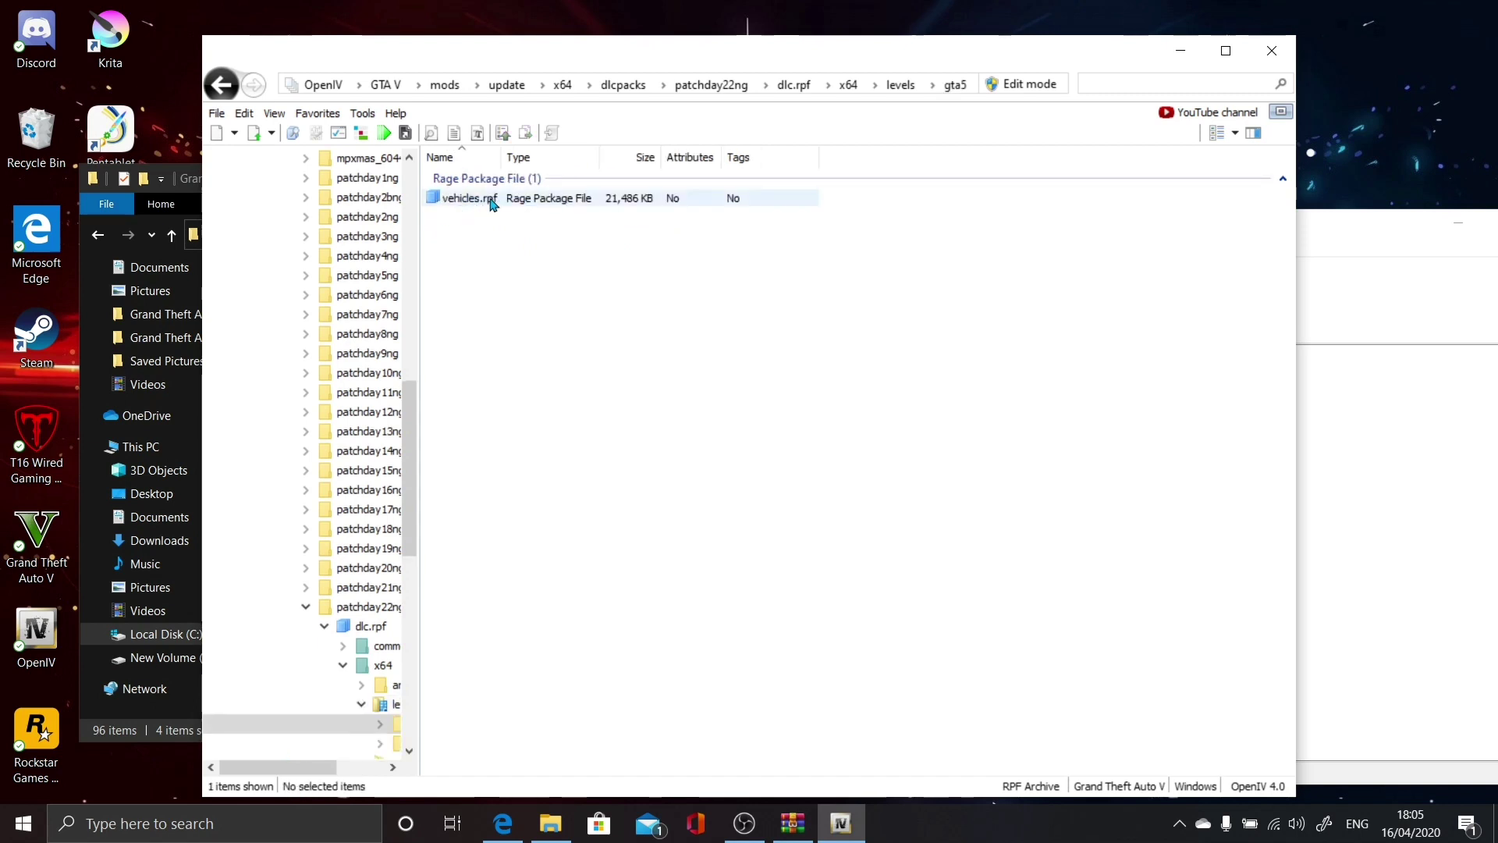
left_click(490, 199)
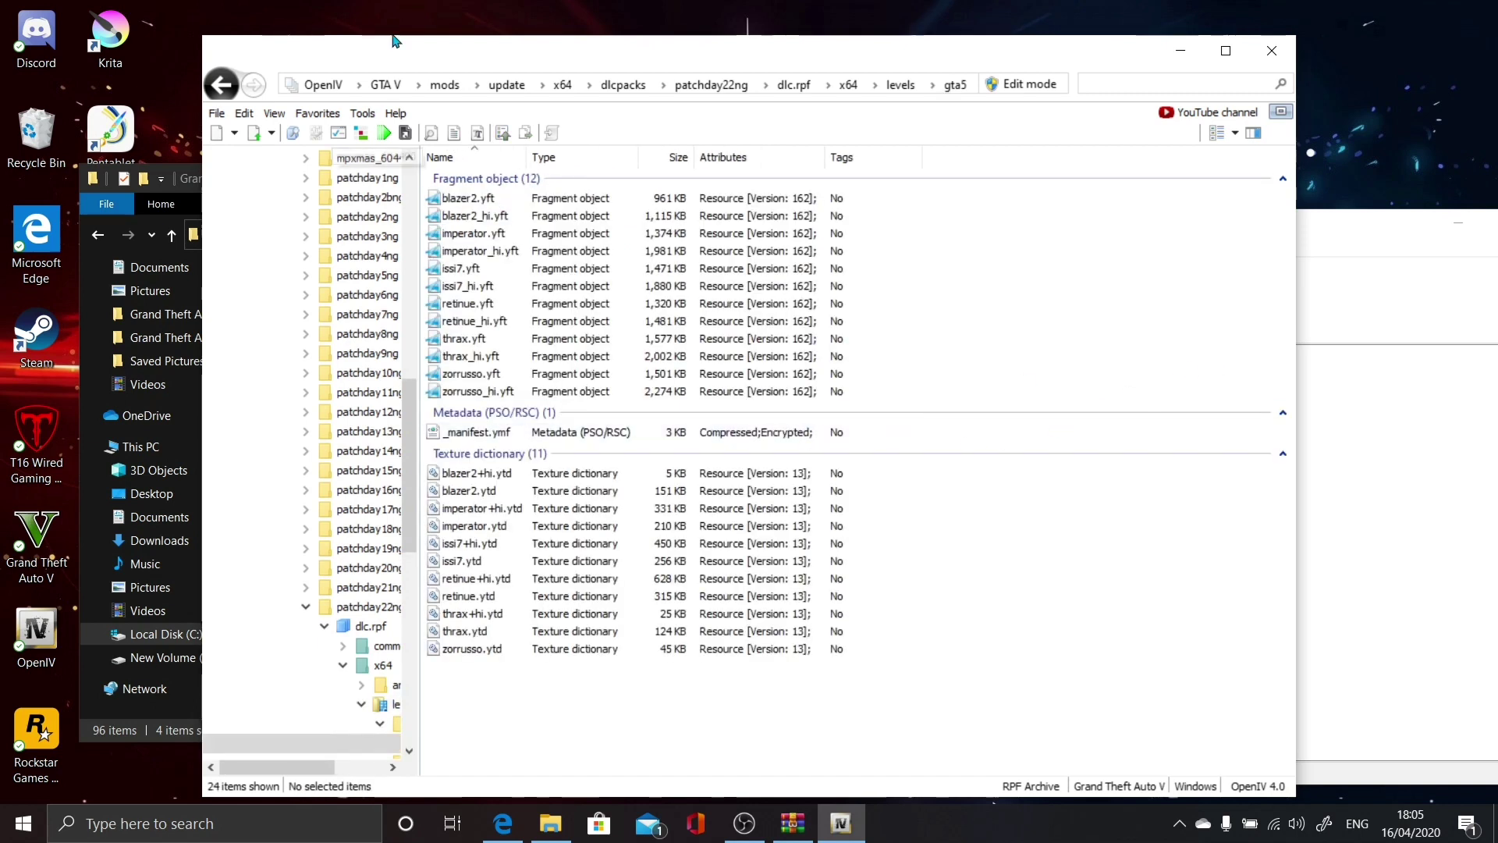
left_click_drag(581, 68, 543, 53)
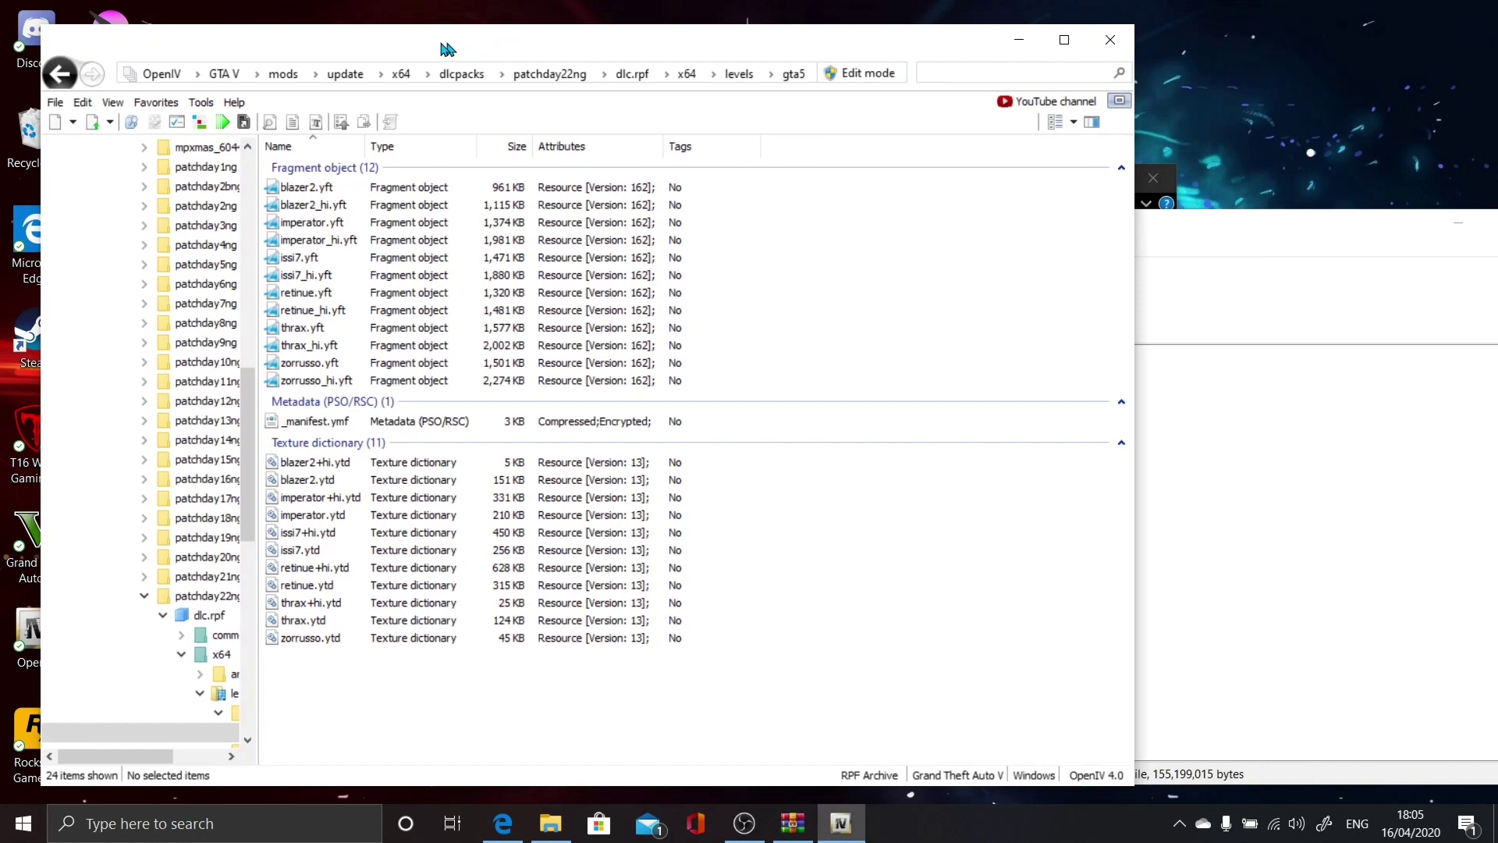
left_click_drag(447, 49, 437, 50)
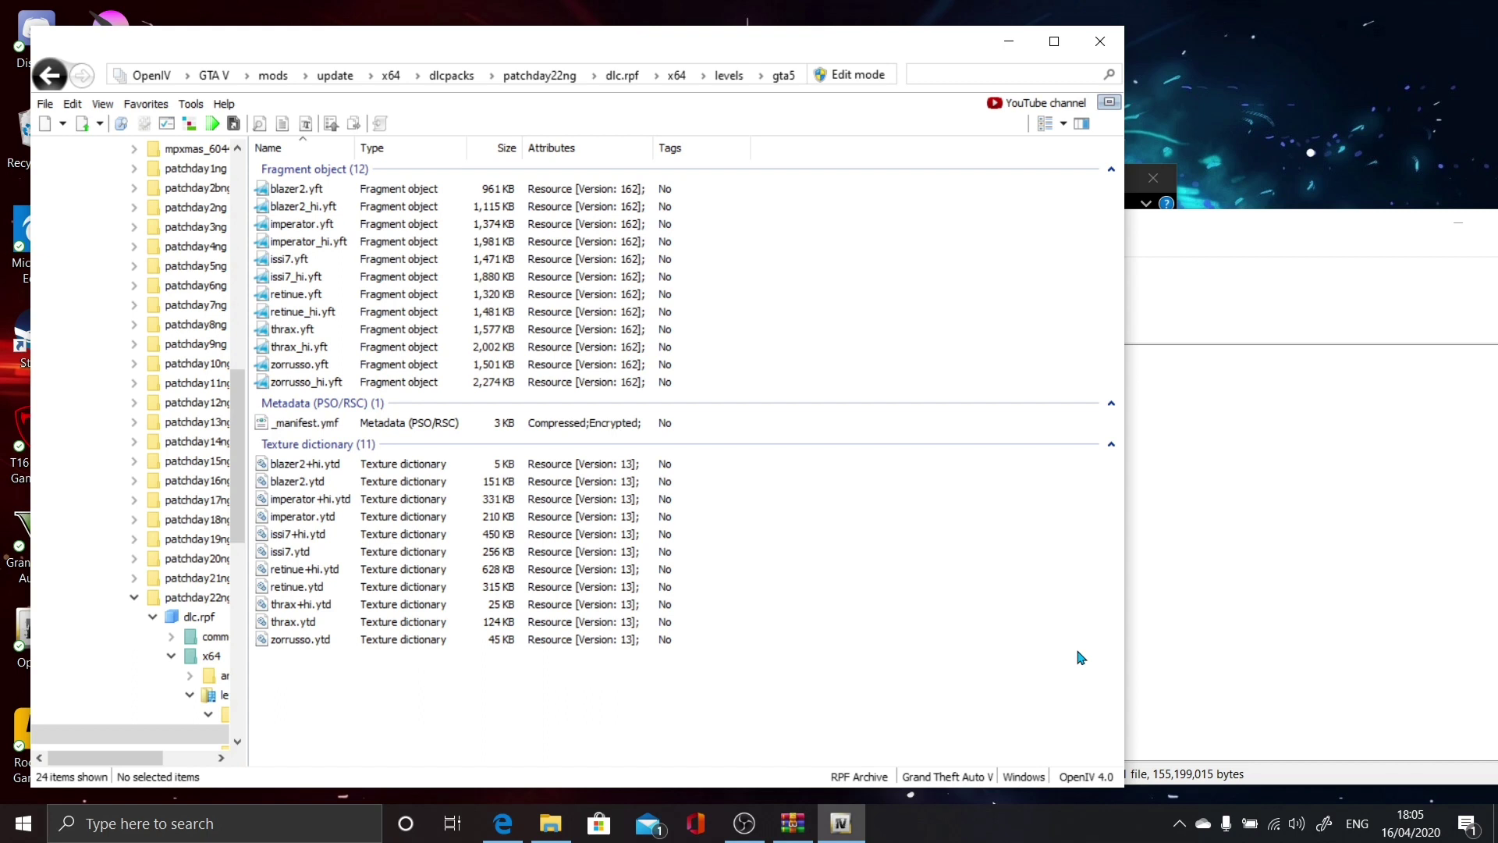
left_click(1259, 232)
- Open Models\Tahoe in the archive and select police3_hi.yft, police3.ytd and police3.yft
left_click_drag(872, 232, 1046, 184)
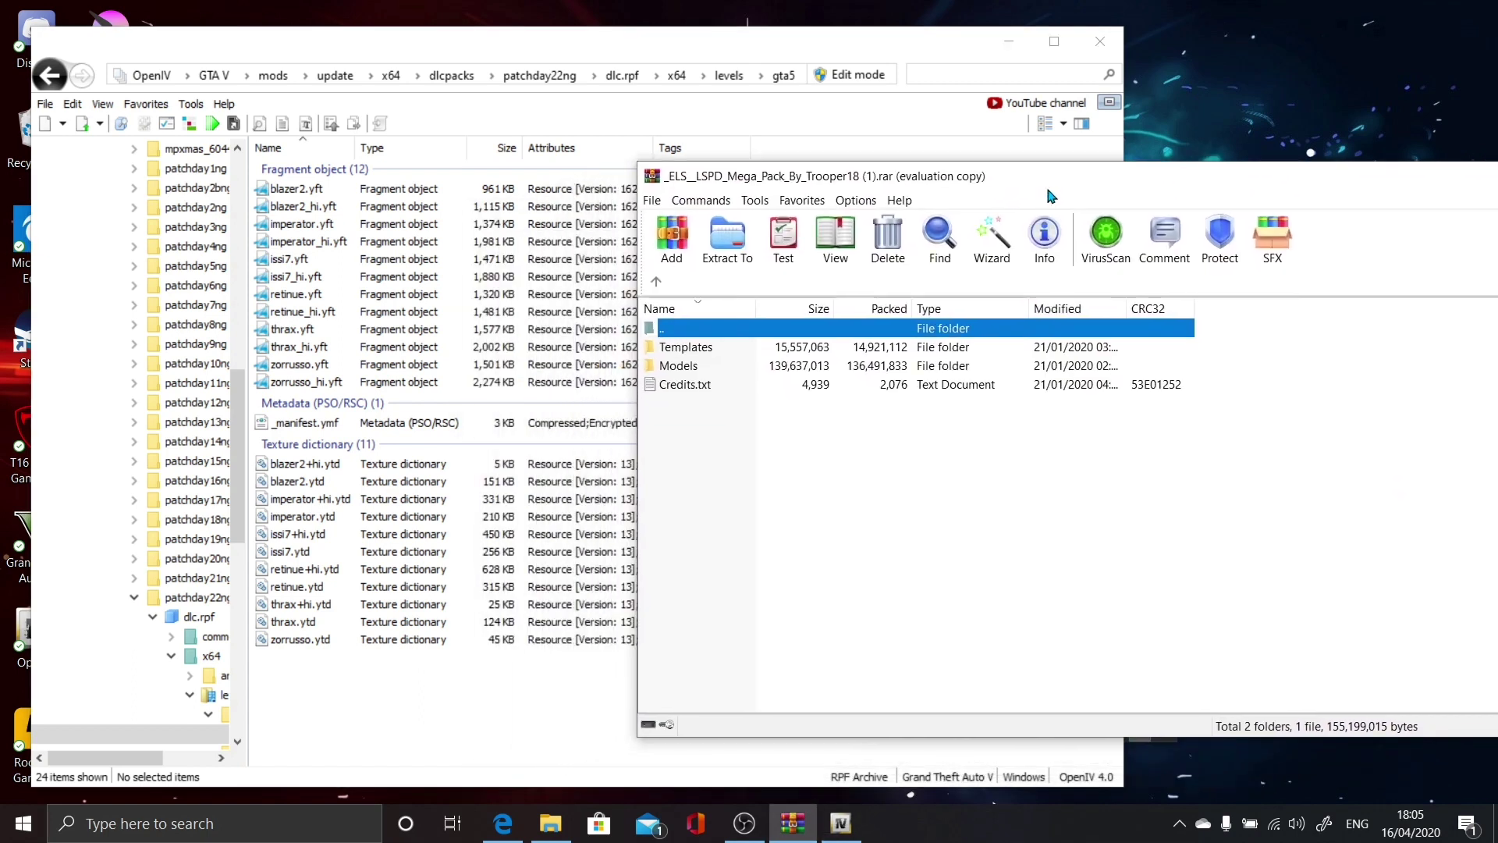
double_click(674, 364)
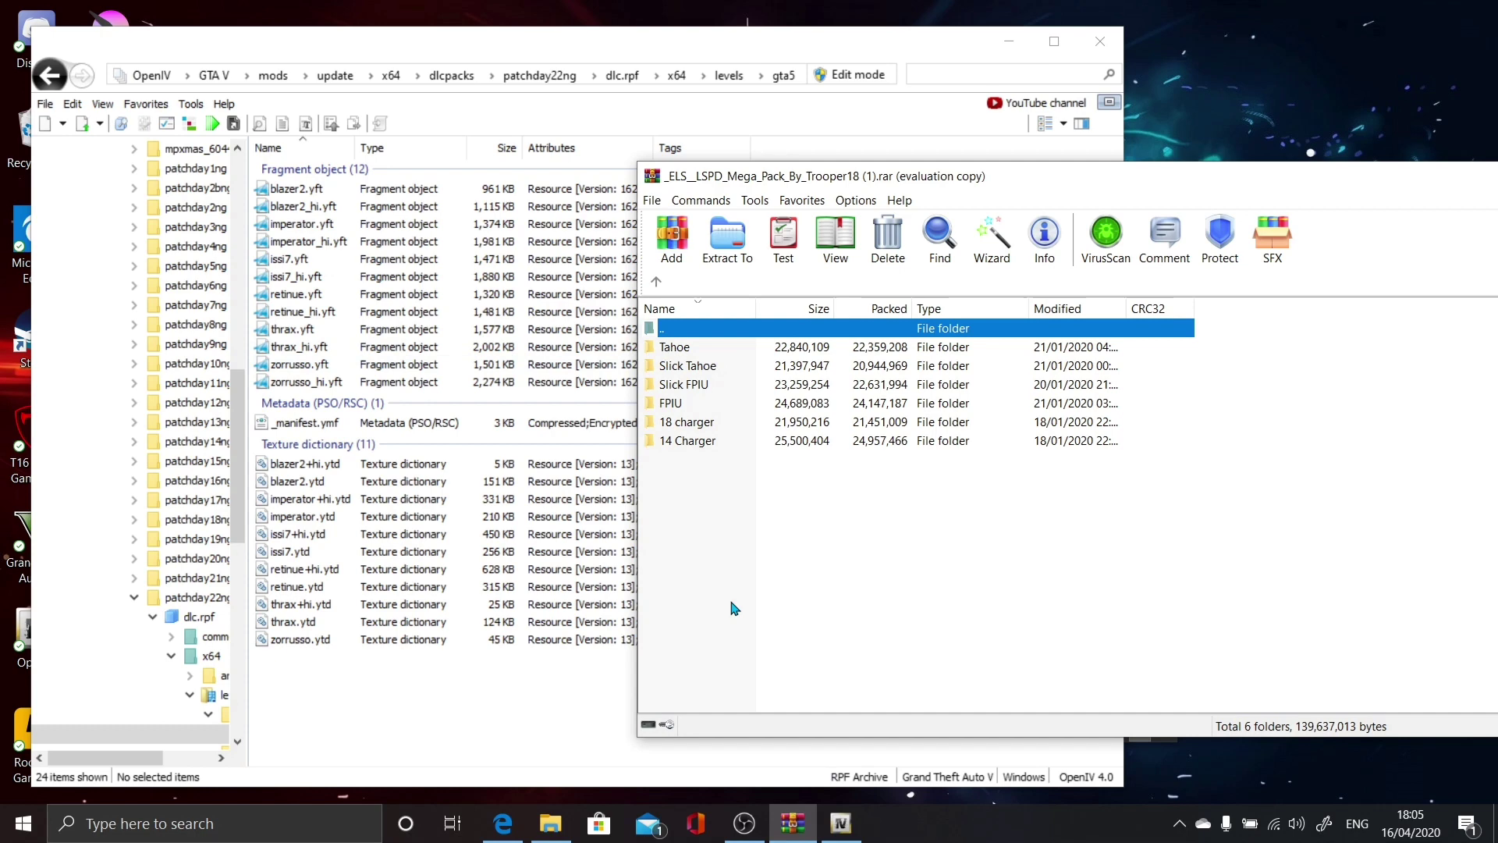
double_click(676, 346)
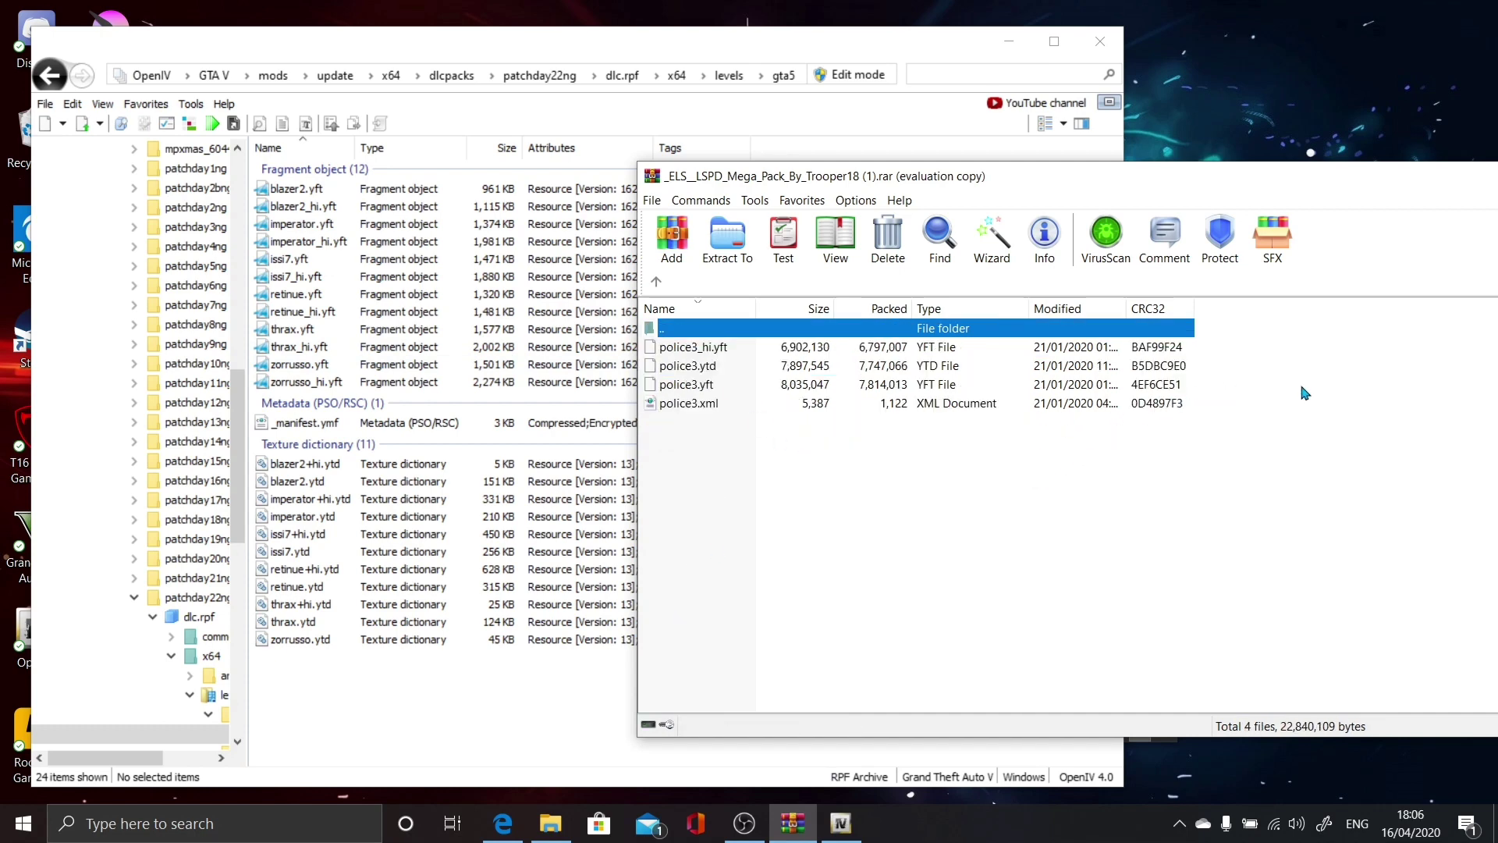
left_click_drag(1301, 386, 971, 357)
- Switch vehicles.rpf into edit mode and move the archive window aside
left_click(837, 78)
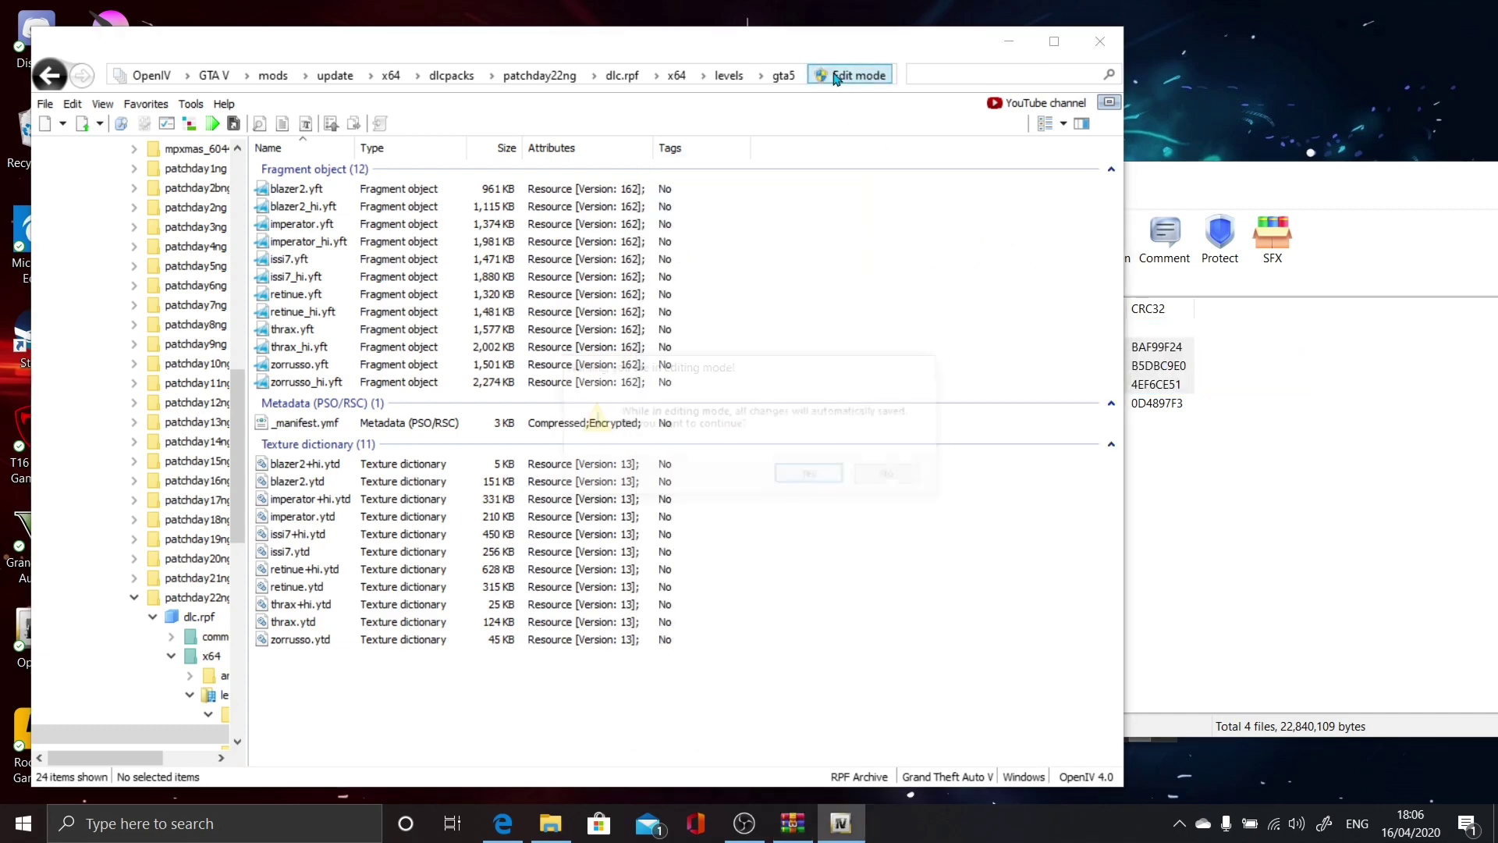
left_click(804, 481)
left_click(1313, 182)
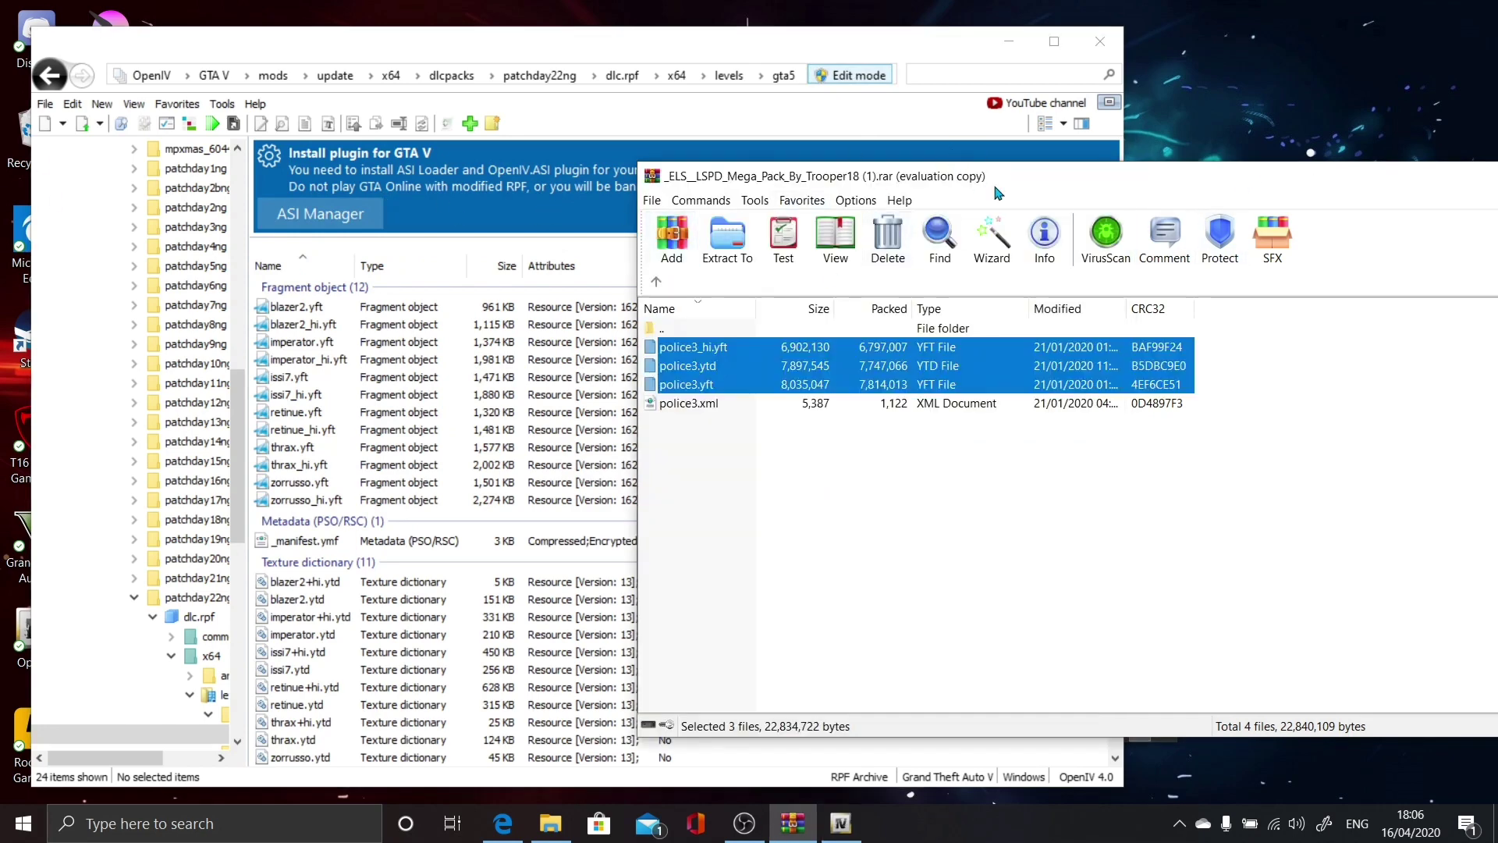
left_click_drag(997, 188, 451, 417)
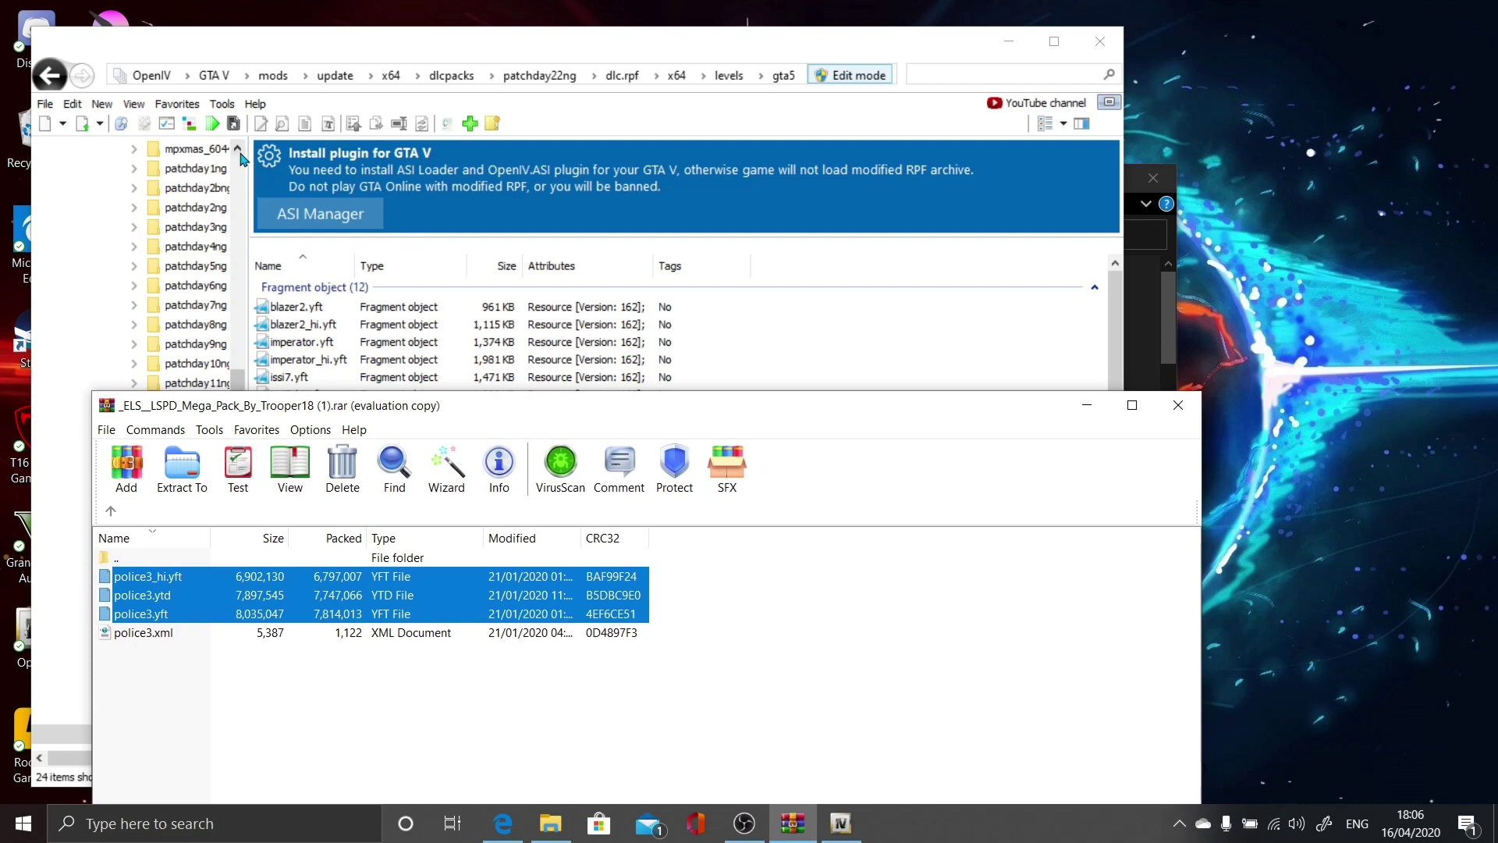
- Install the OpenIV.ASI and openCamera plugins through Tools > ASI Manager
left_click(222, 106)
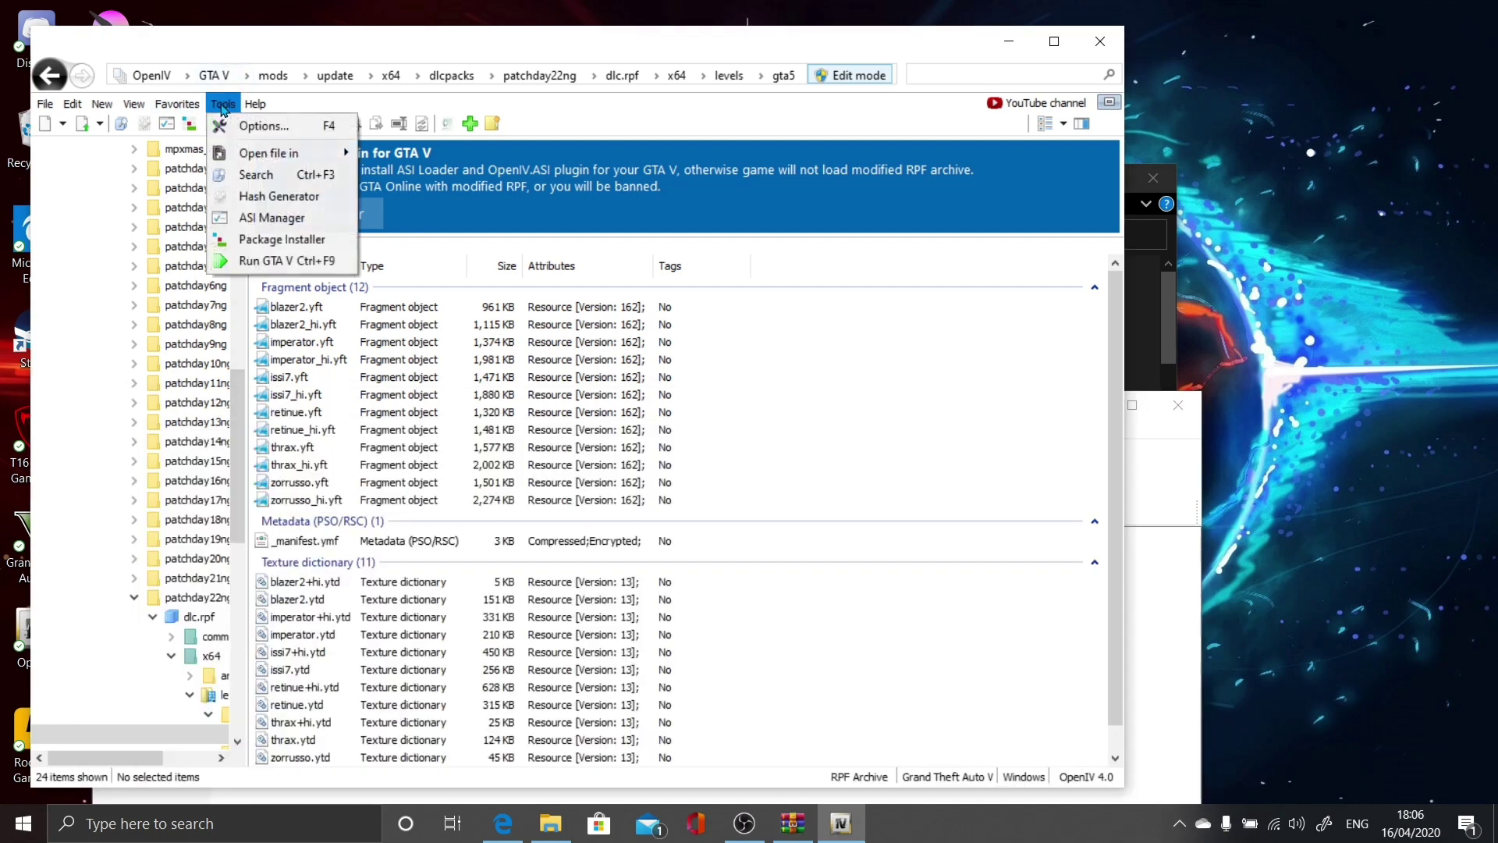
left_click(266, 217)
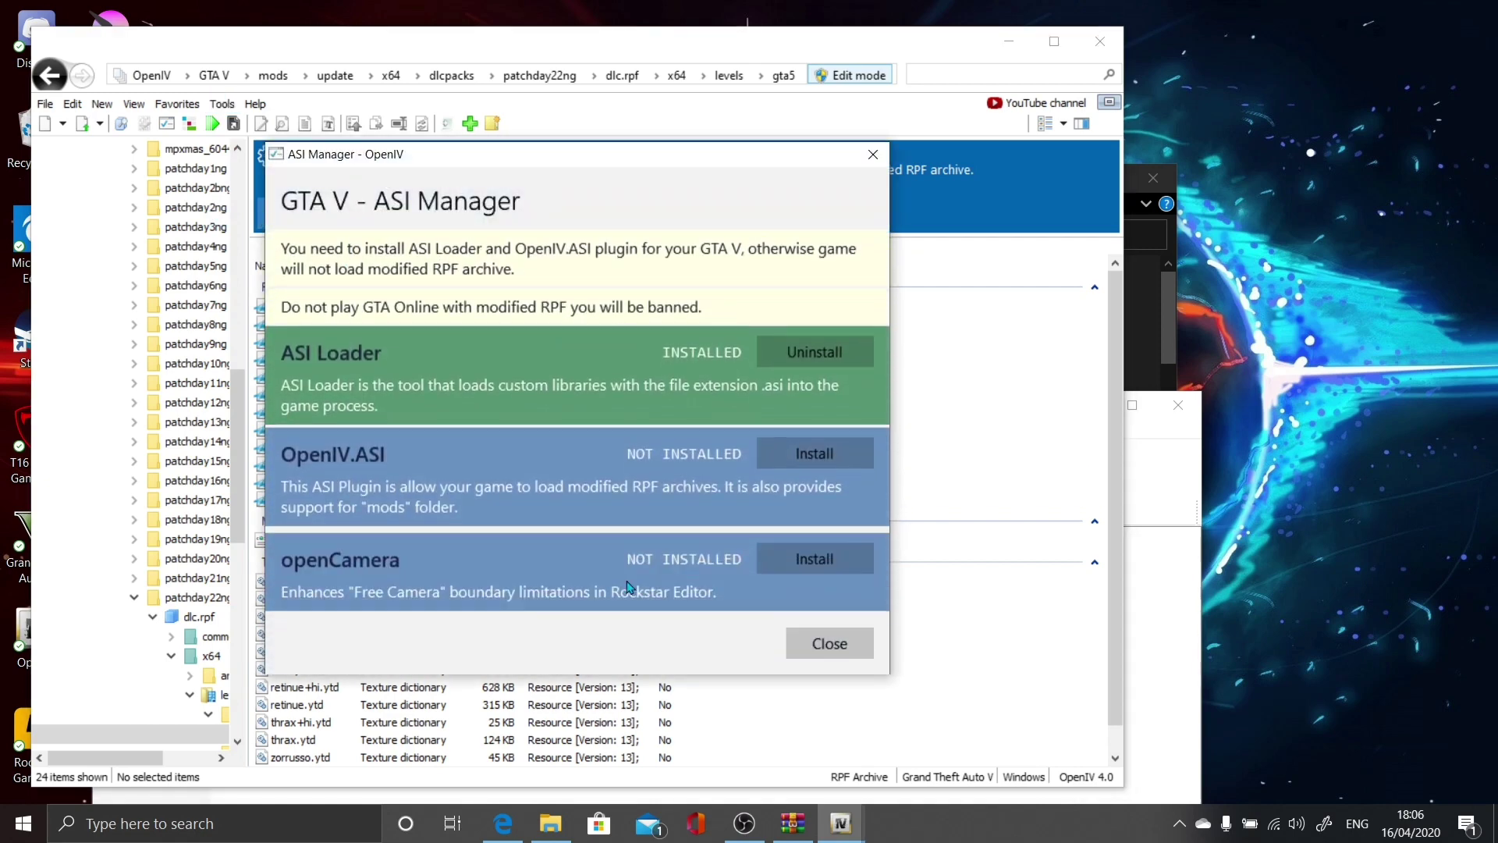
left_click(793, 446)
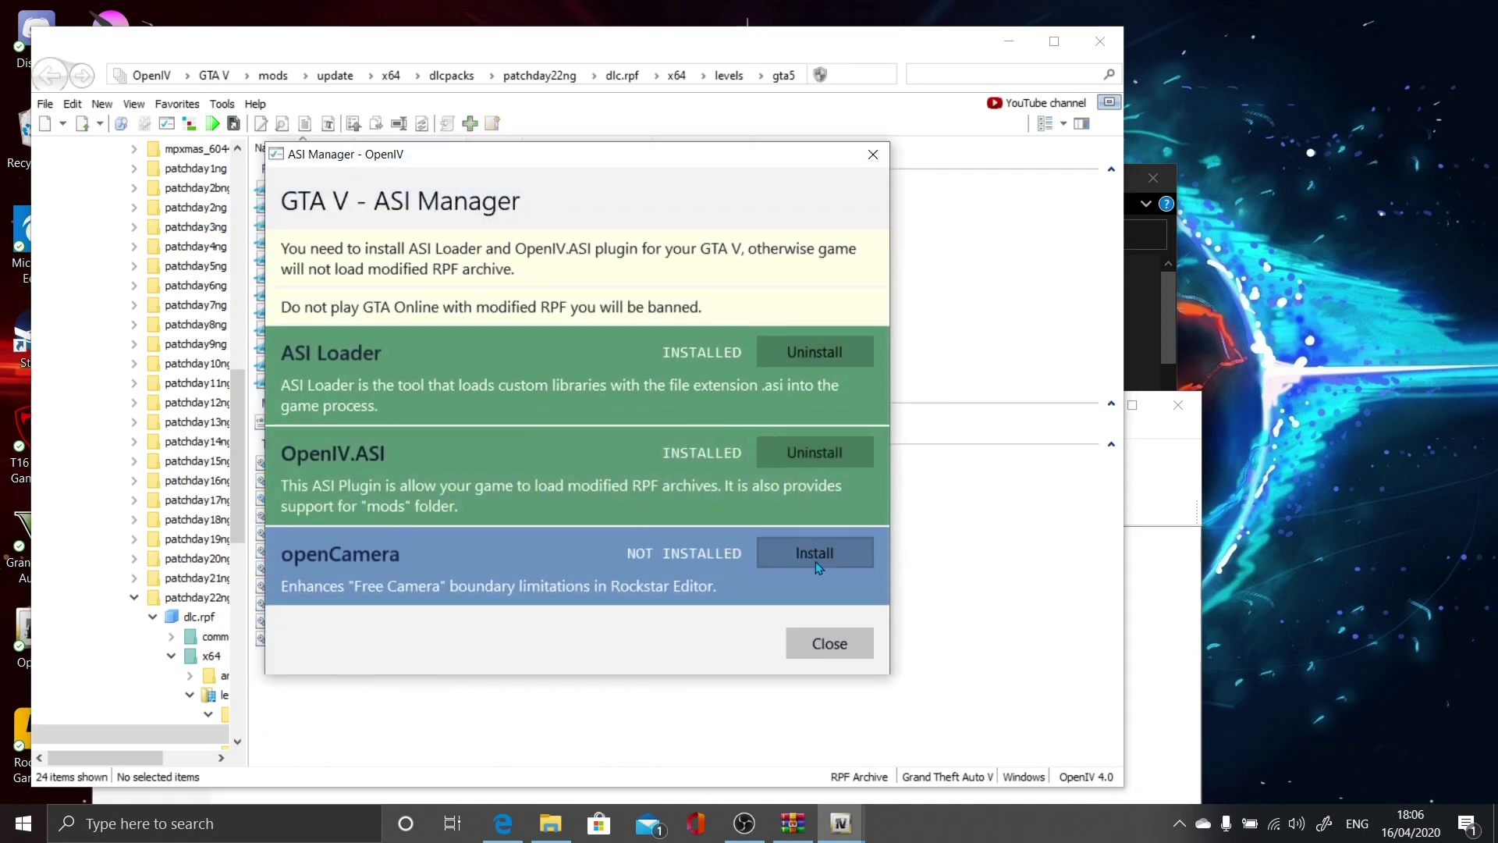
left_click(816, 559)
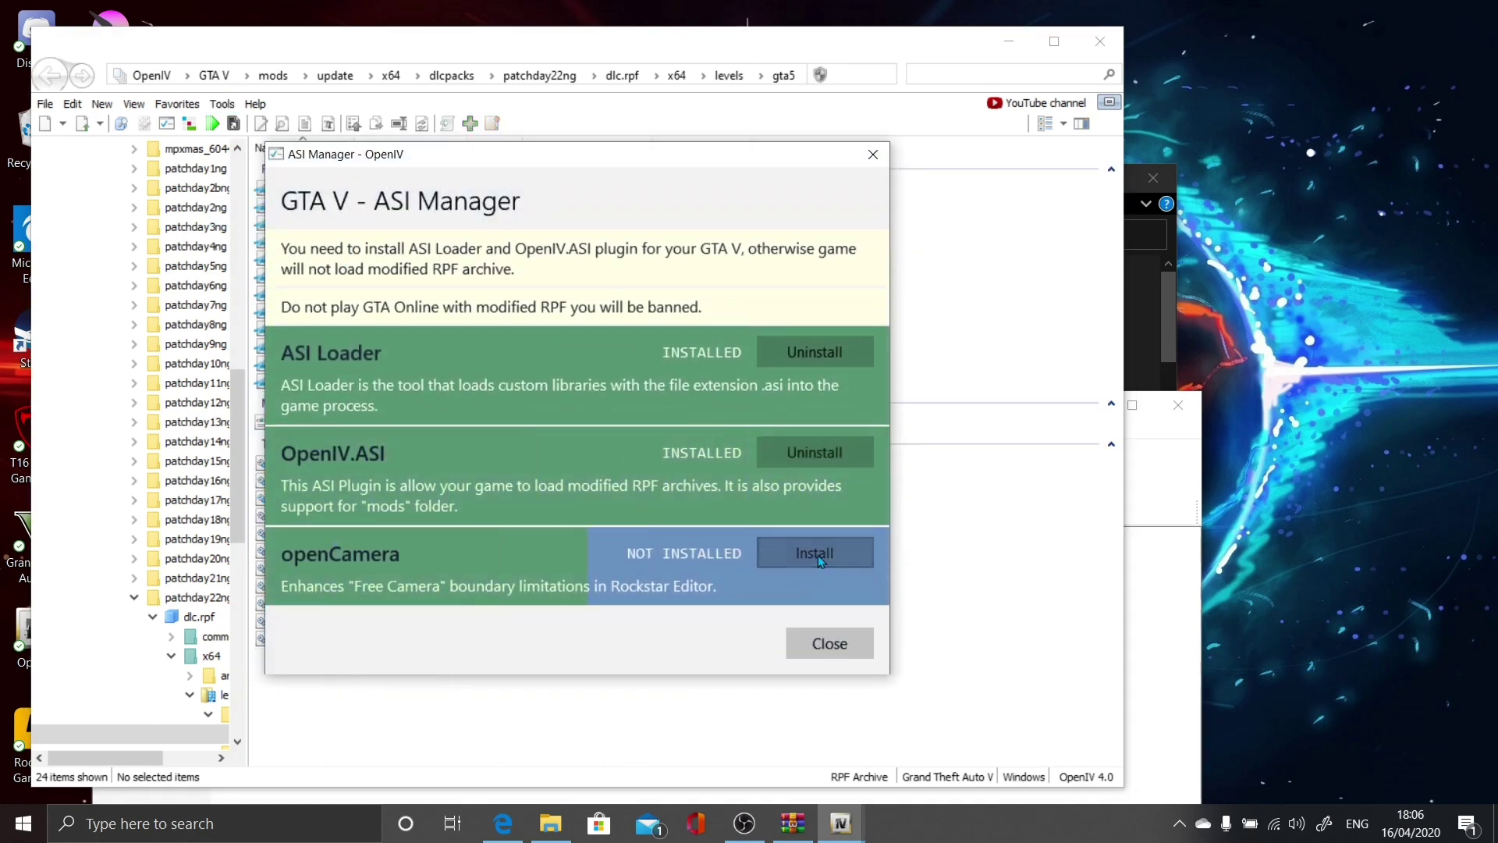
left_click(854, 643)
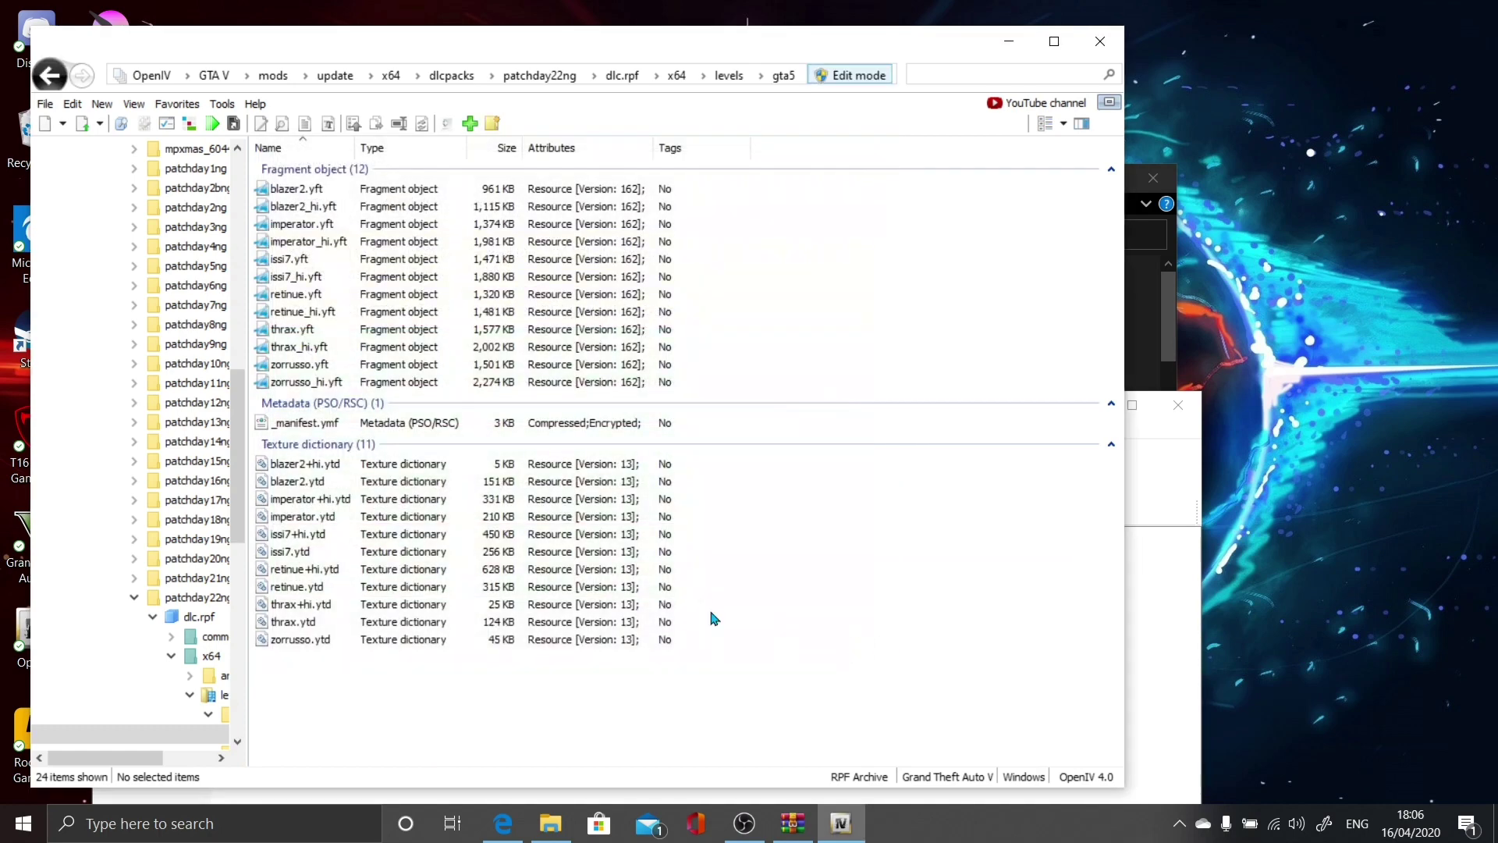
- Copy the Tahoe police3 files and the Slick Tahoe fbi files into vehicles.rpf
left_click(1143, 437)
left_click_drag(921, 421, 1292, 407)
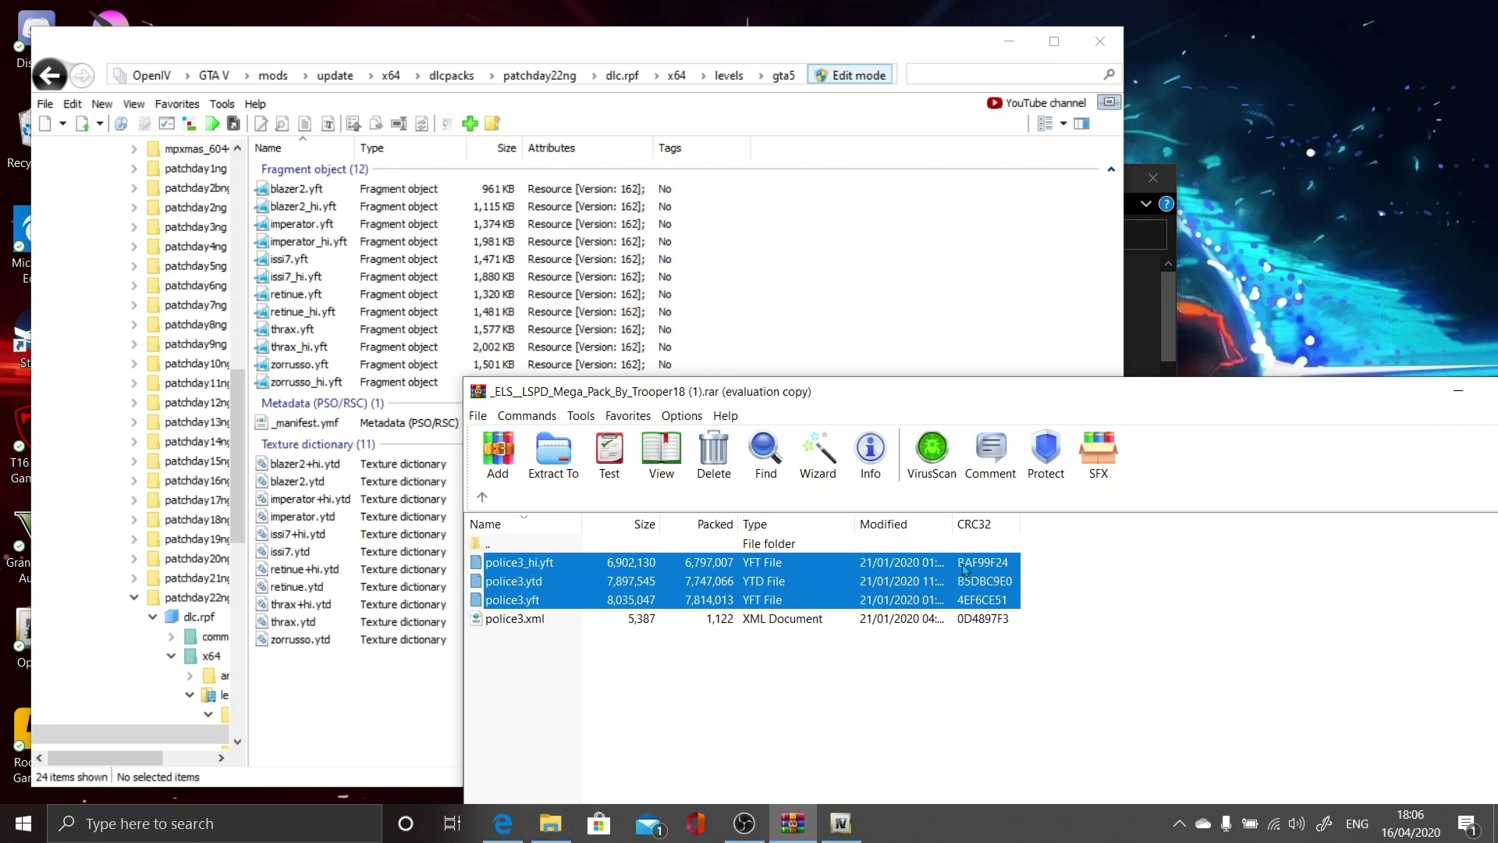
left_click_drag(655, 490, 438, 294)
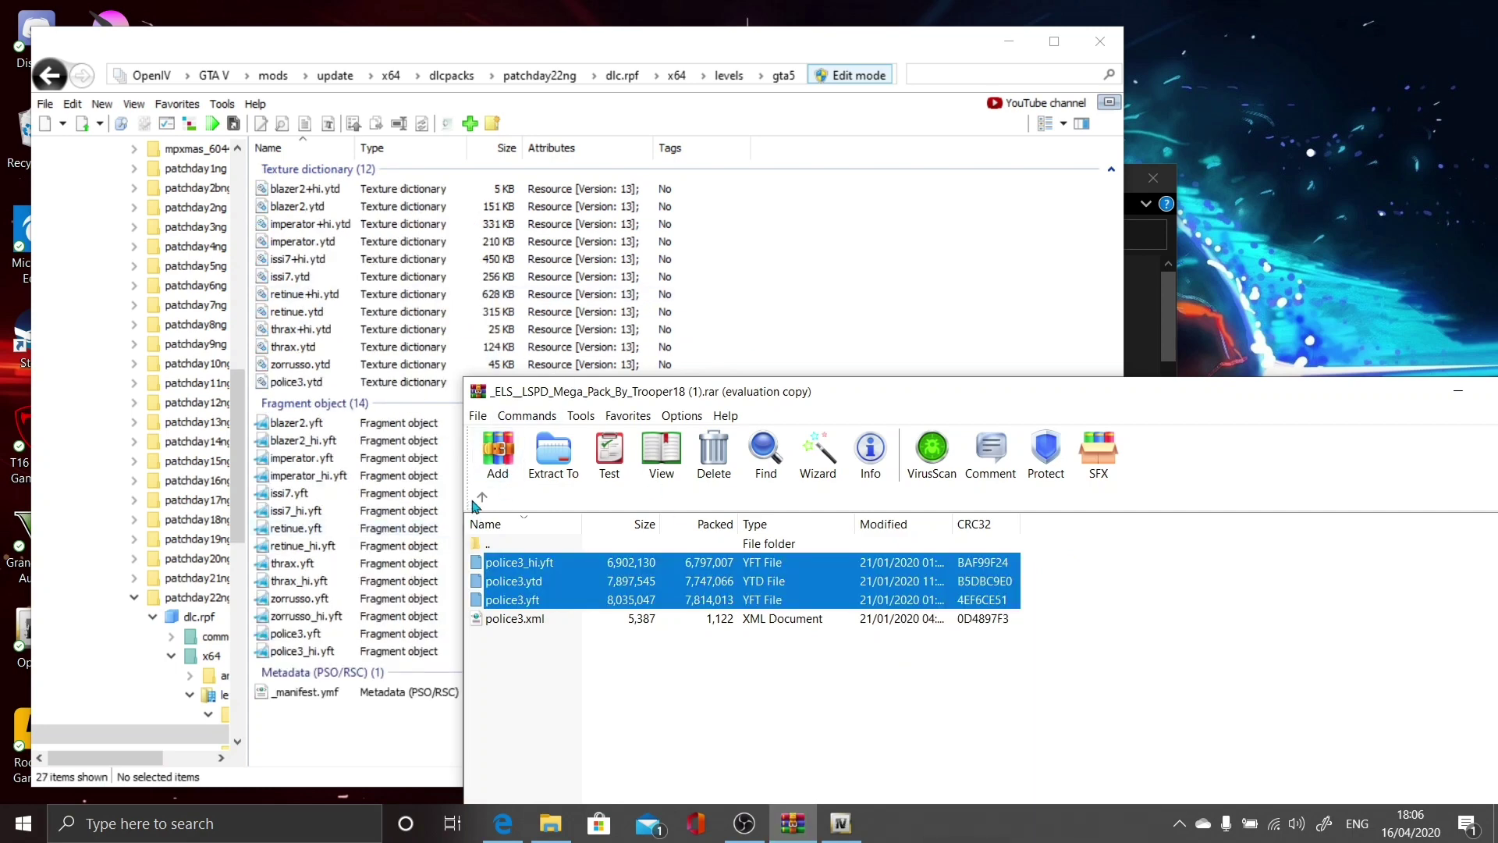
left_click(483, 498)
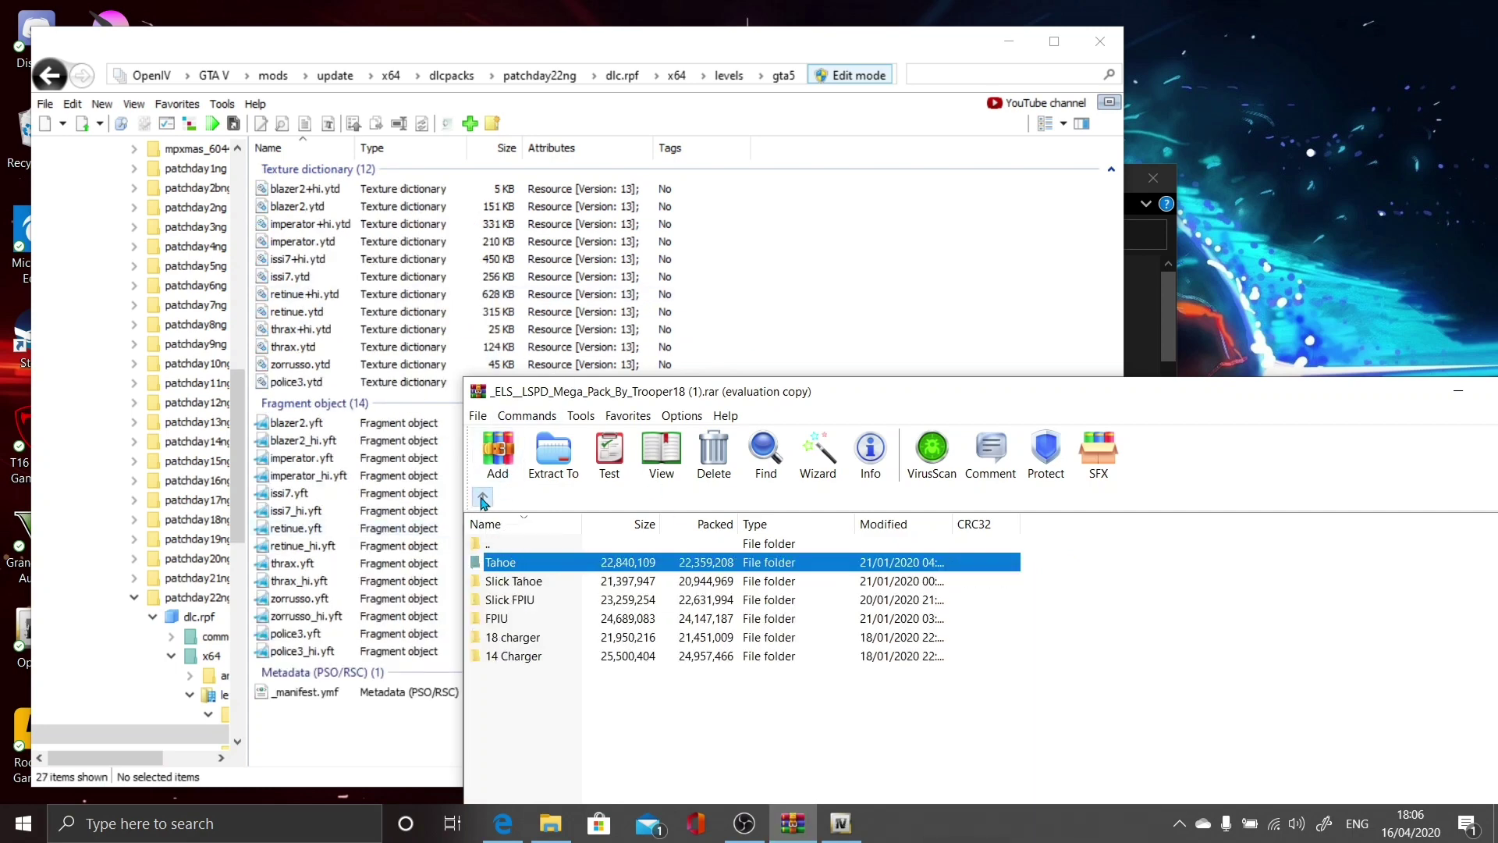
double_click(535, 582)
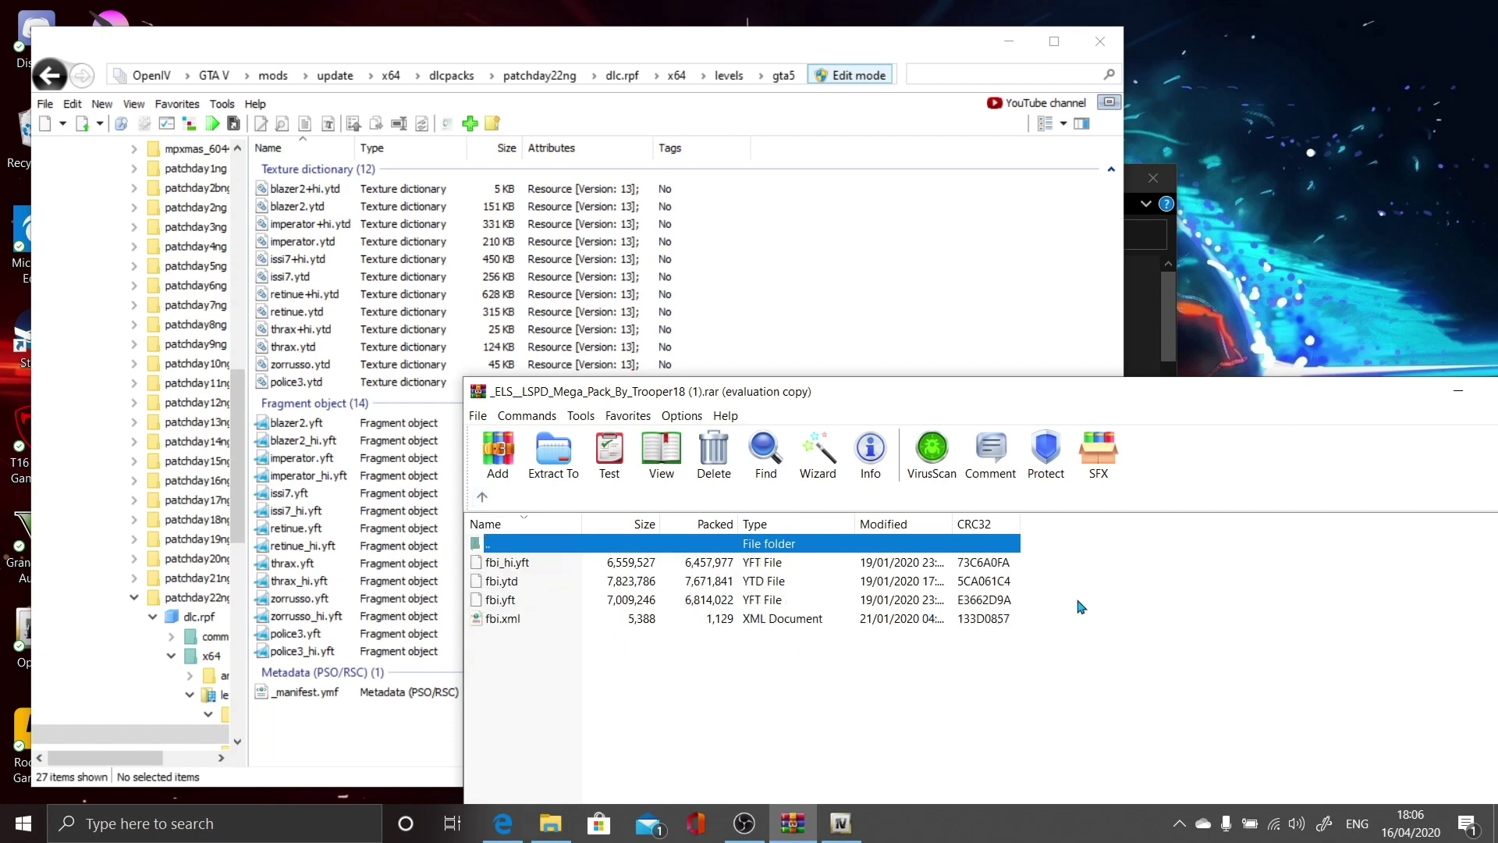
left_click_drag(1080, 606, 863, 559)
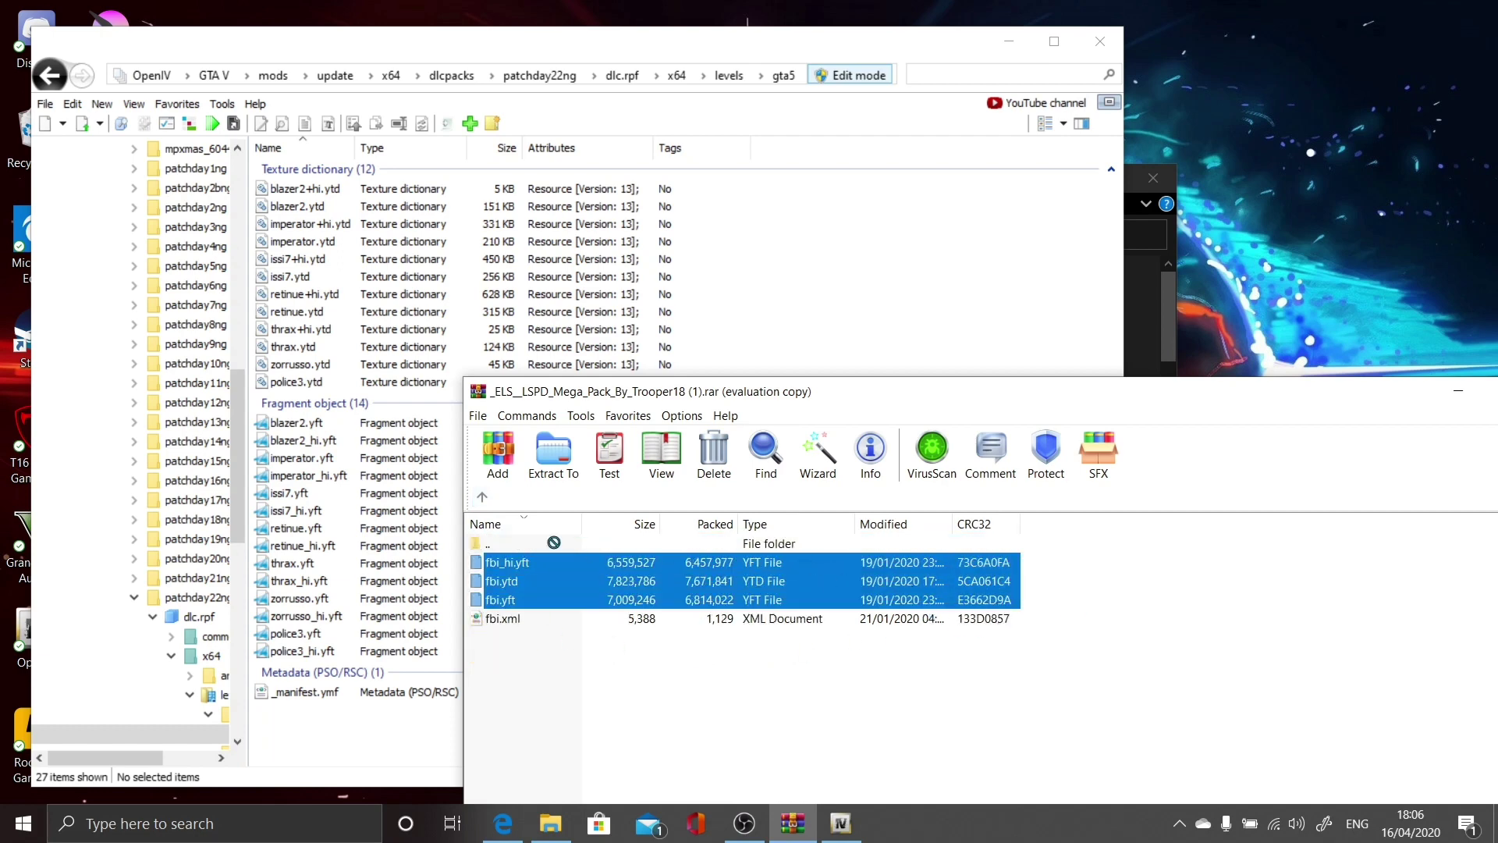
left_click_drag(554, 542, 294, 336)
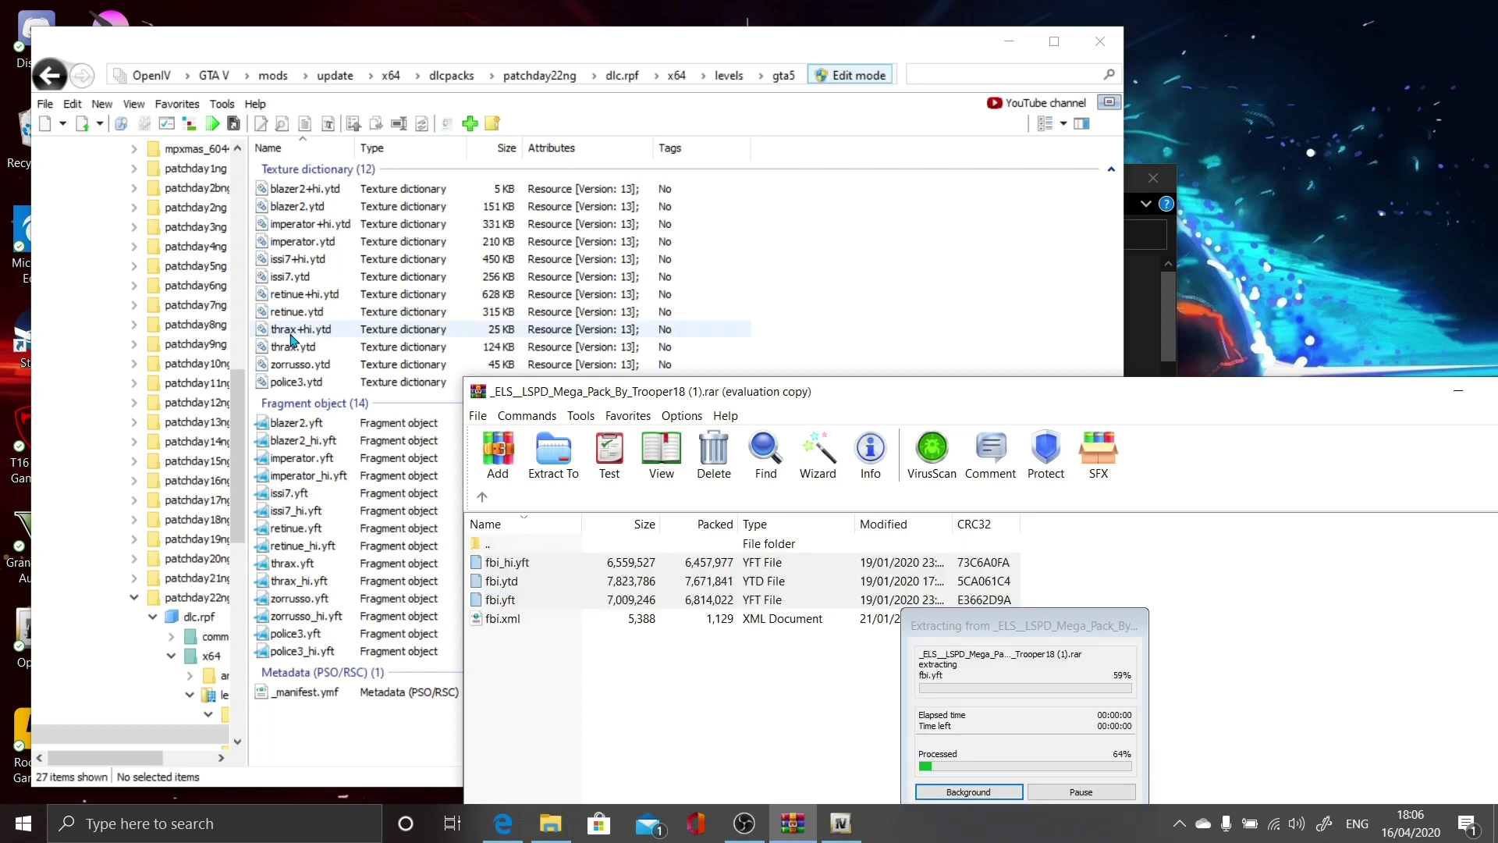
- Copy the Slick FPIU fbi2 files into vehicles.rpf, then return to the vehicle folders
left_click(482, 497)
double_click(534, 601)
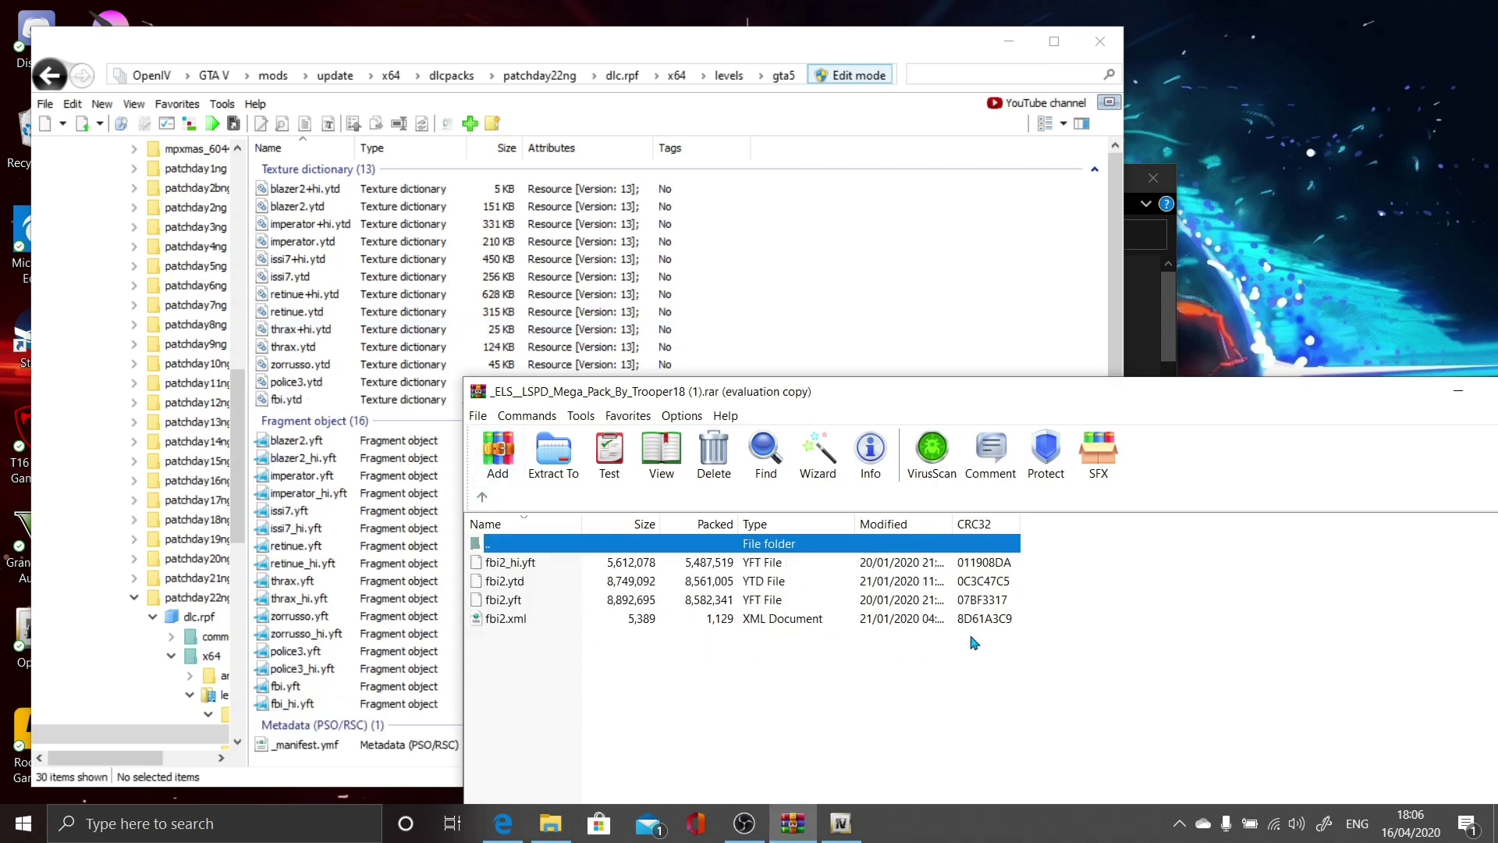
left_click(1048, 593)
left_click_drag(1050, 609, 844, 556)
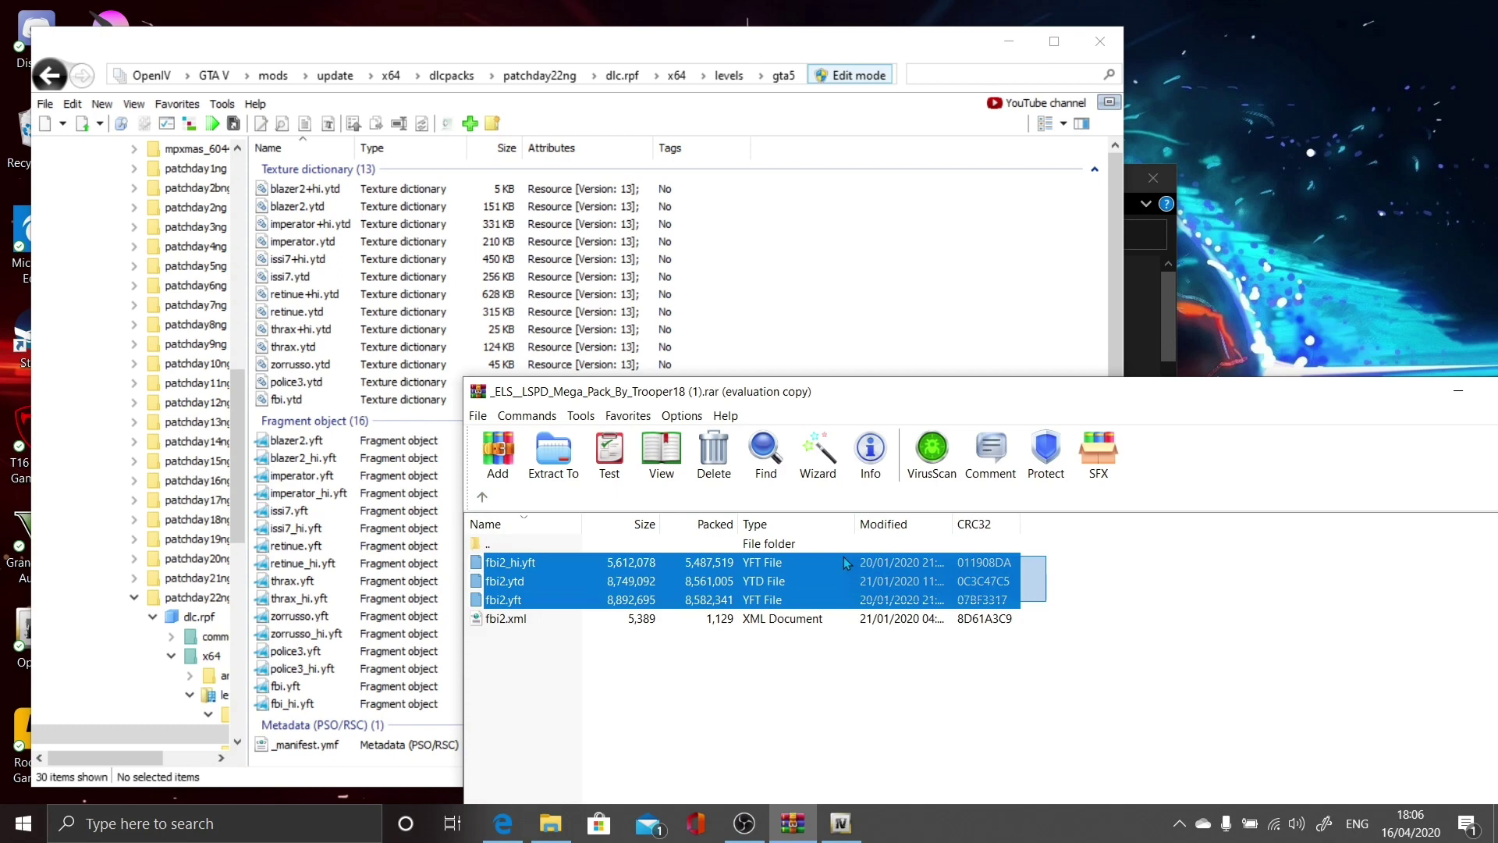
left_click_drag(930, 586, 352, 429)
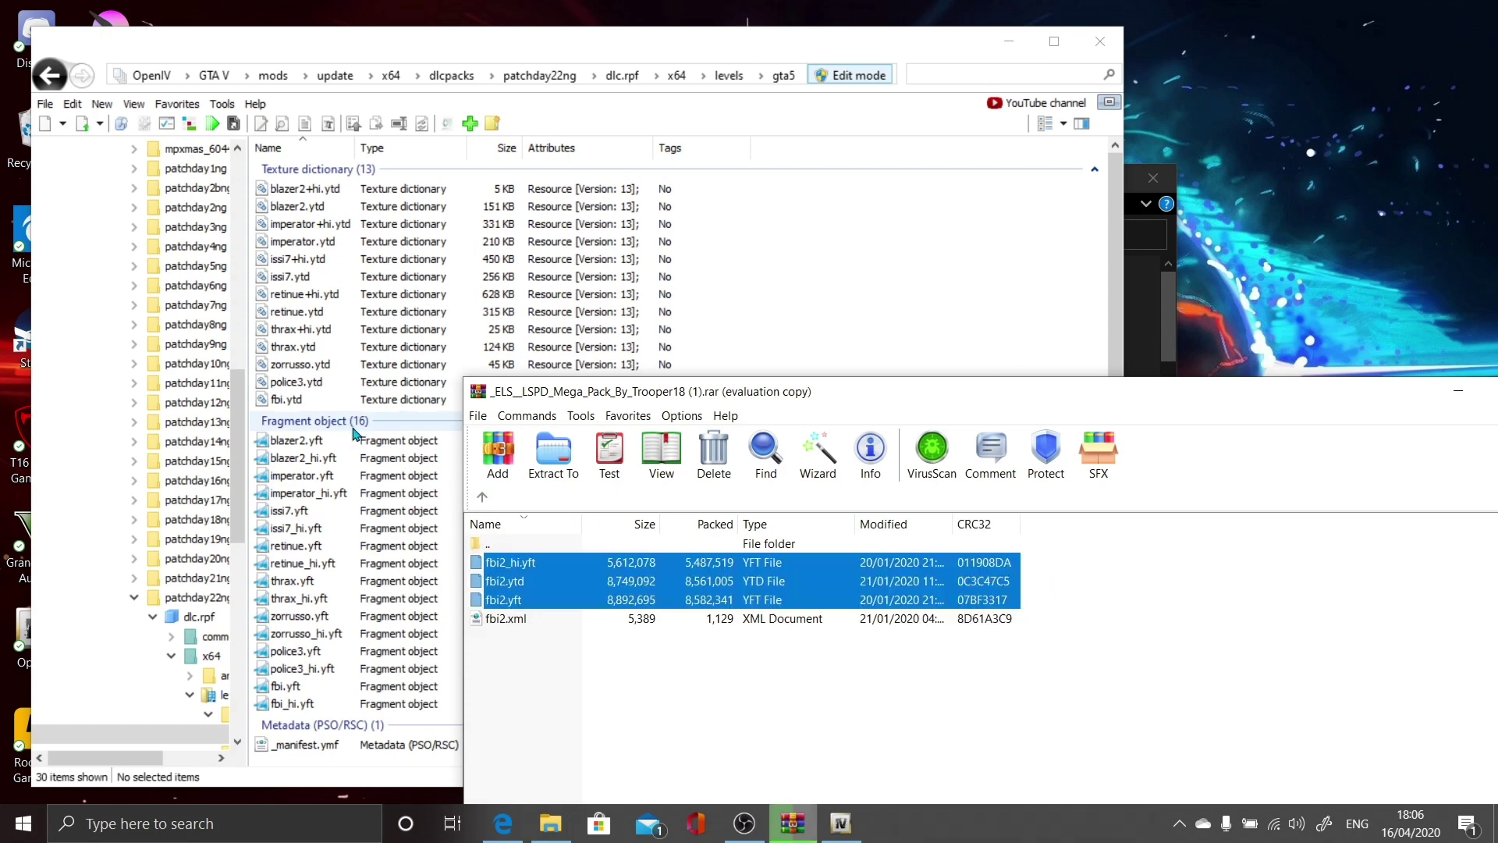
left_click(482, 497)
double_click(503, 621)
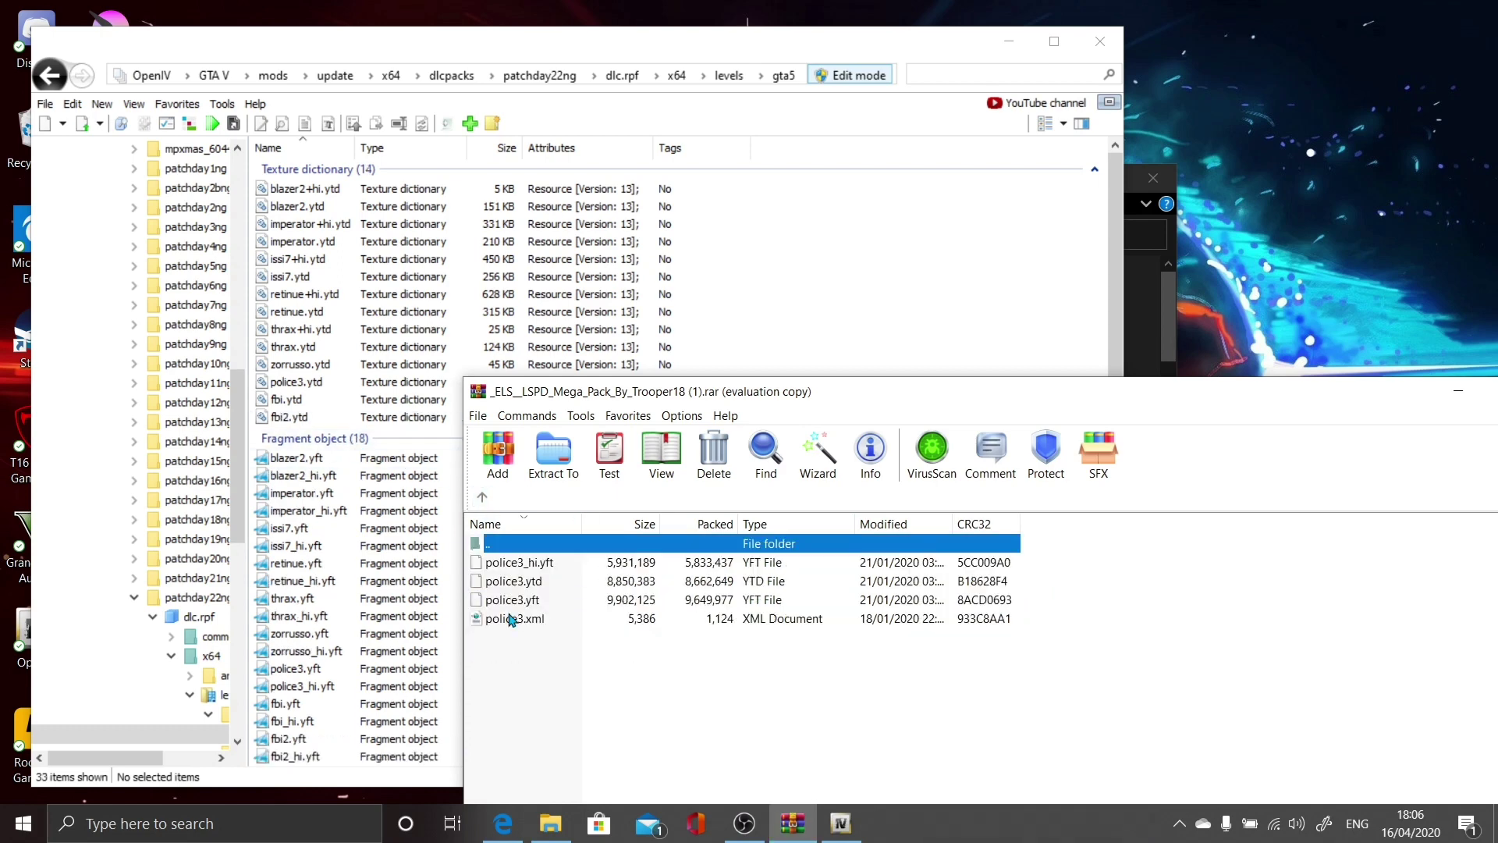
left_click(482, 497)
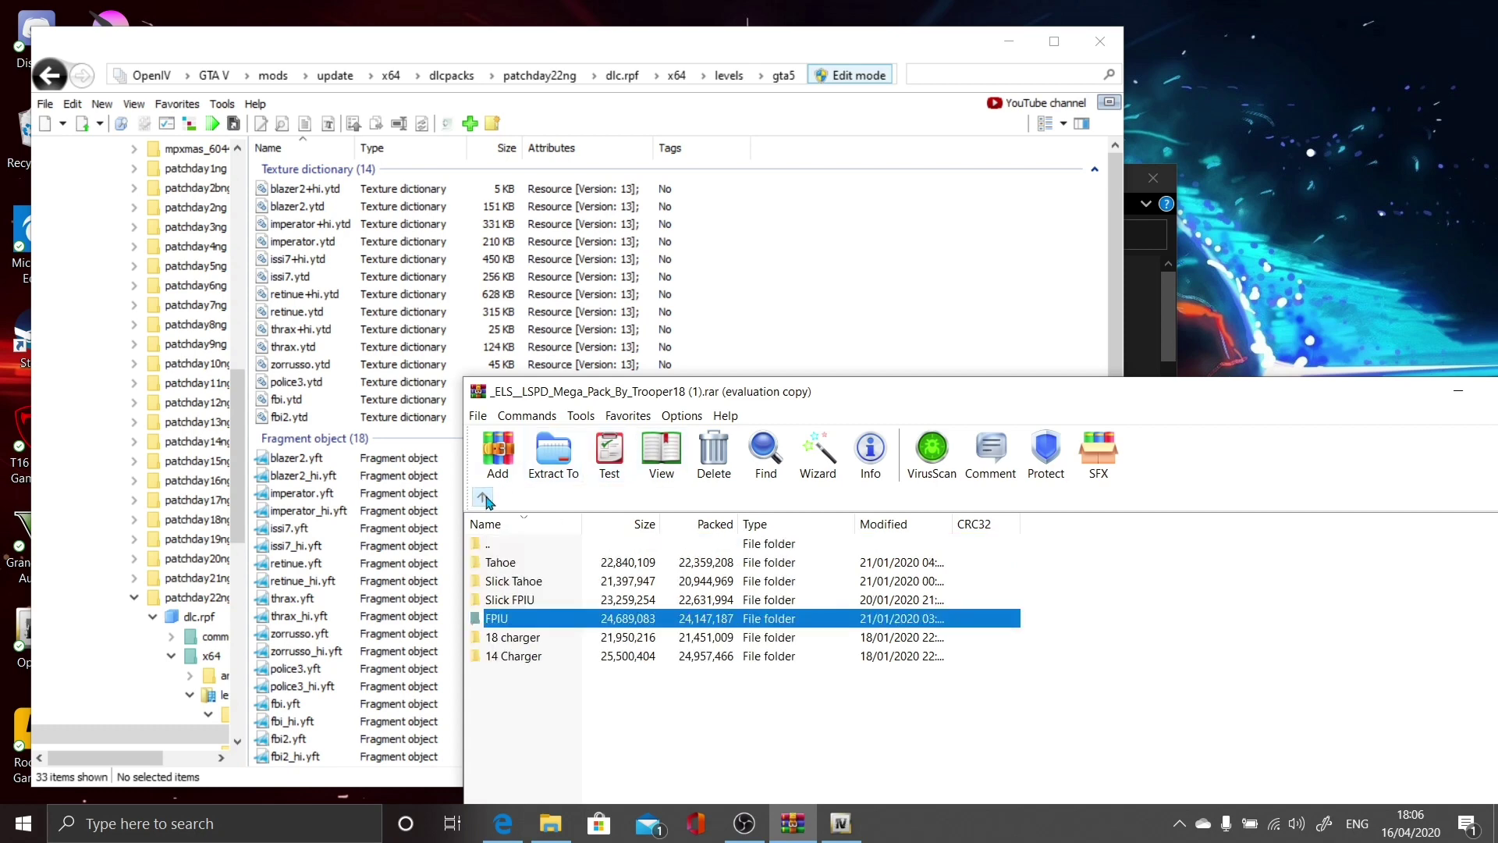
- In FPIU, rename police3_hi.yft and police3.ytd to police4_hi.yft and police4.ytd
double_click(500, 622)
left_click(501, 563)
right_click(503, 564)
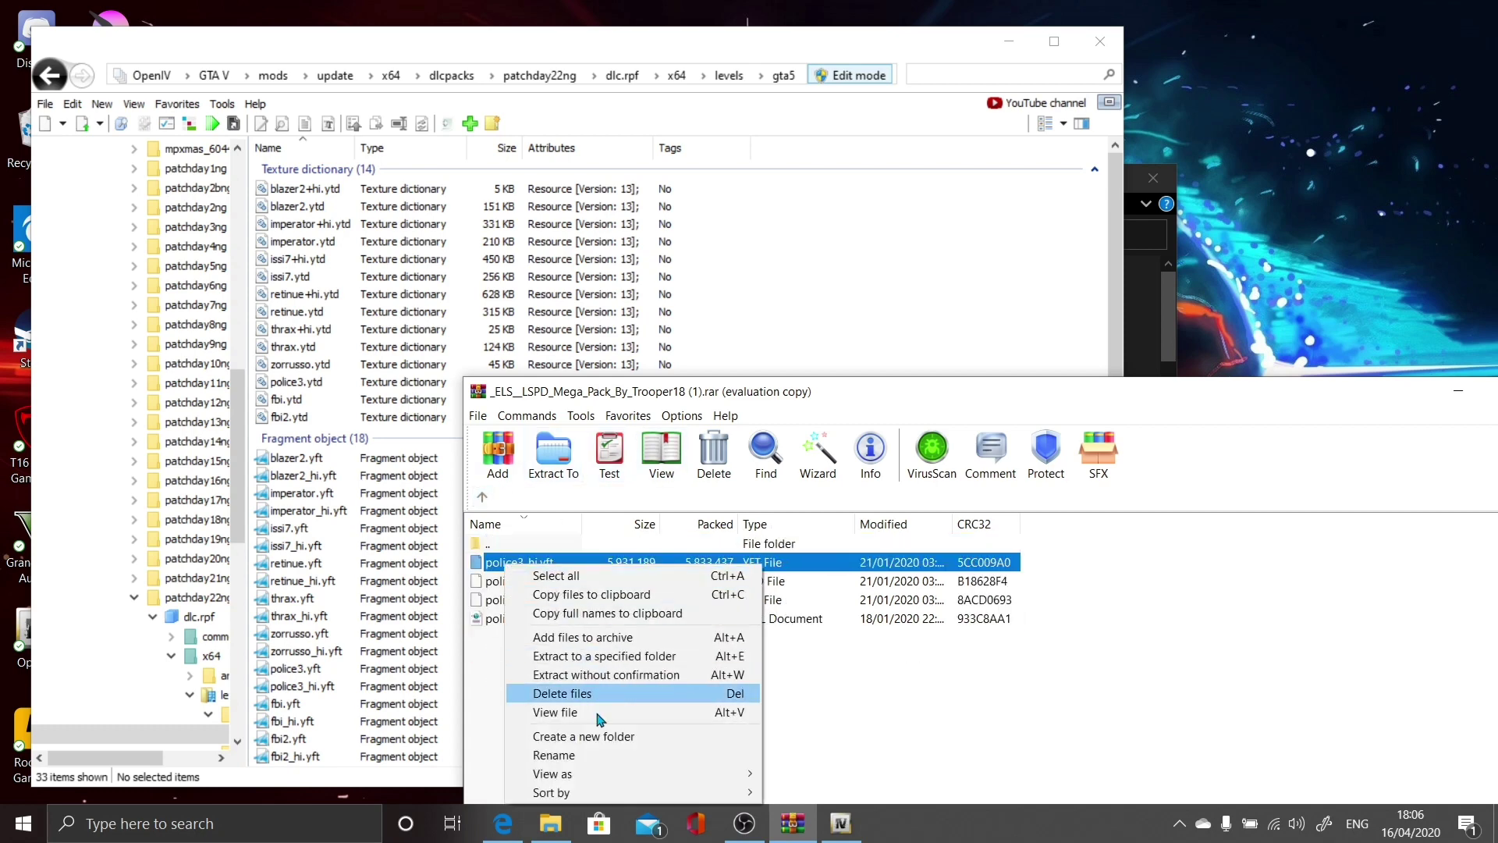
left_click(595, 757)
left_click(522, 562)
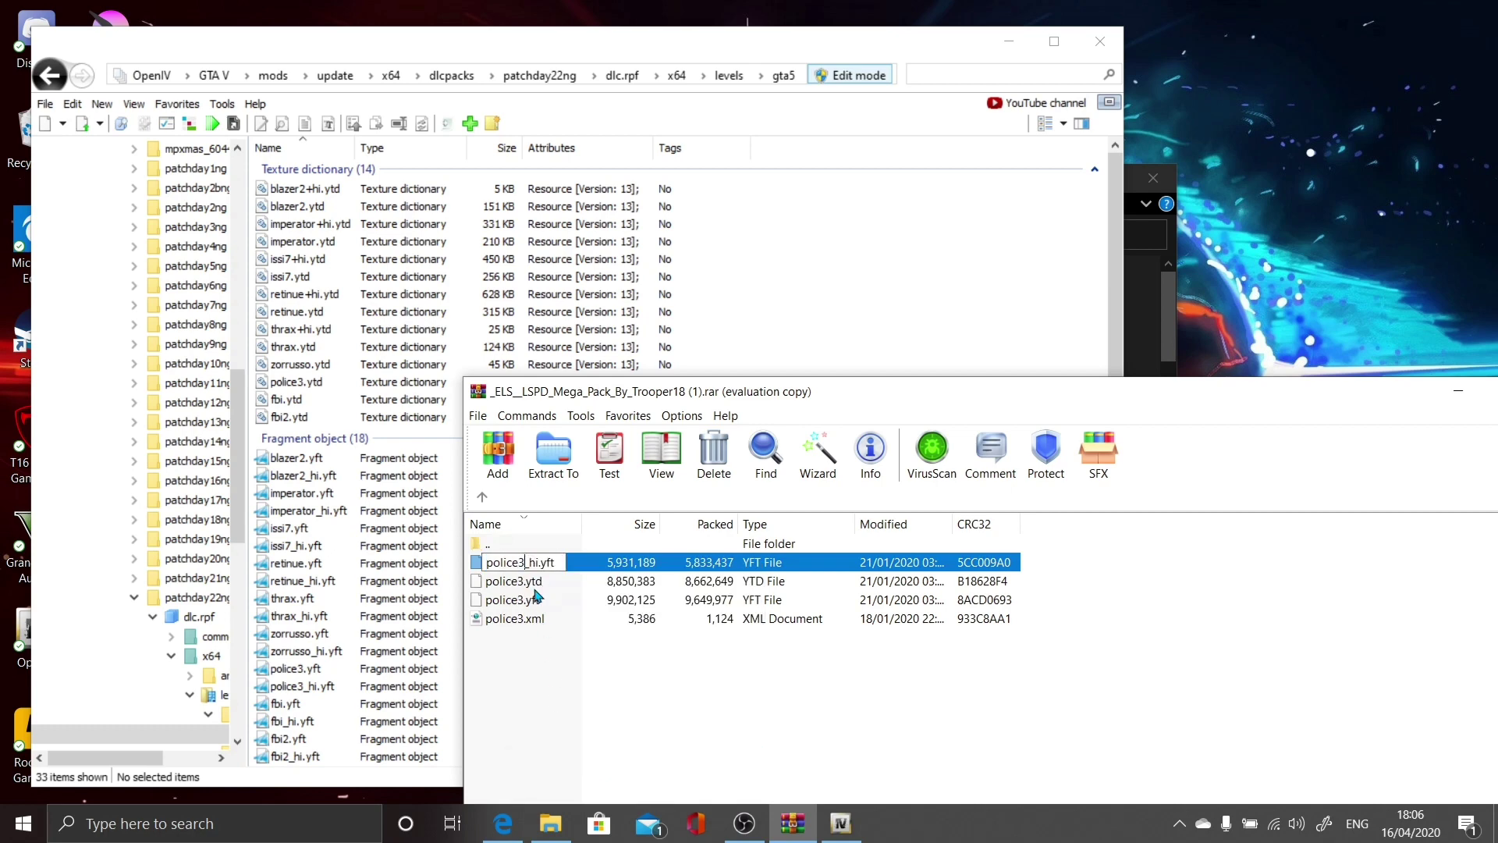
key("BackSpace")
type("4")
key("Return")
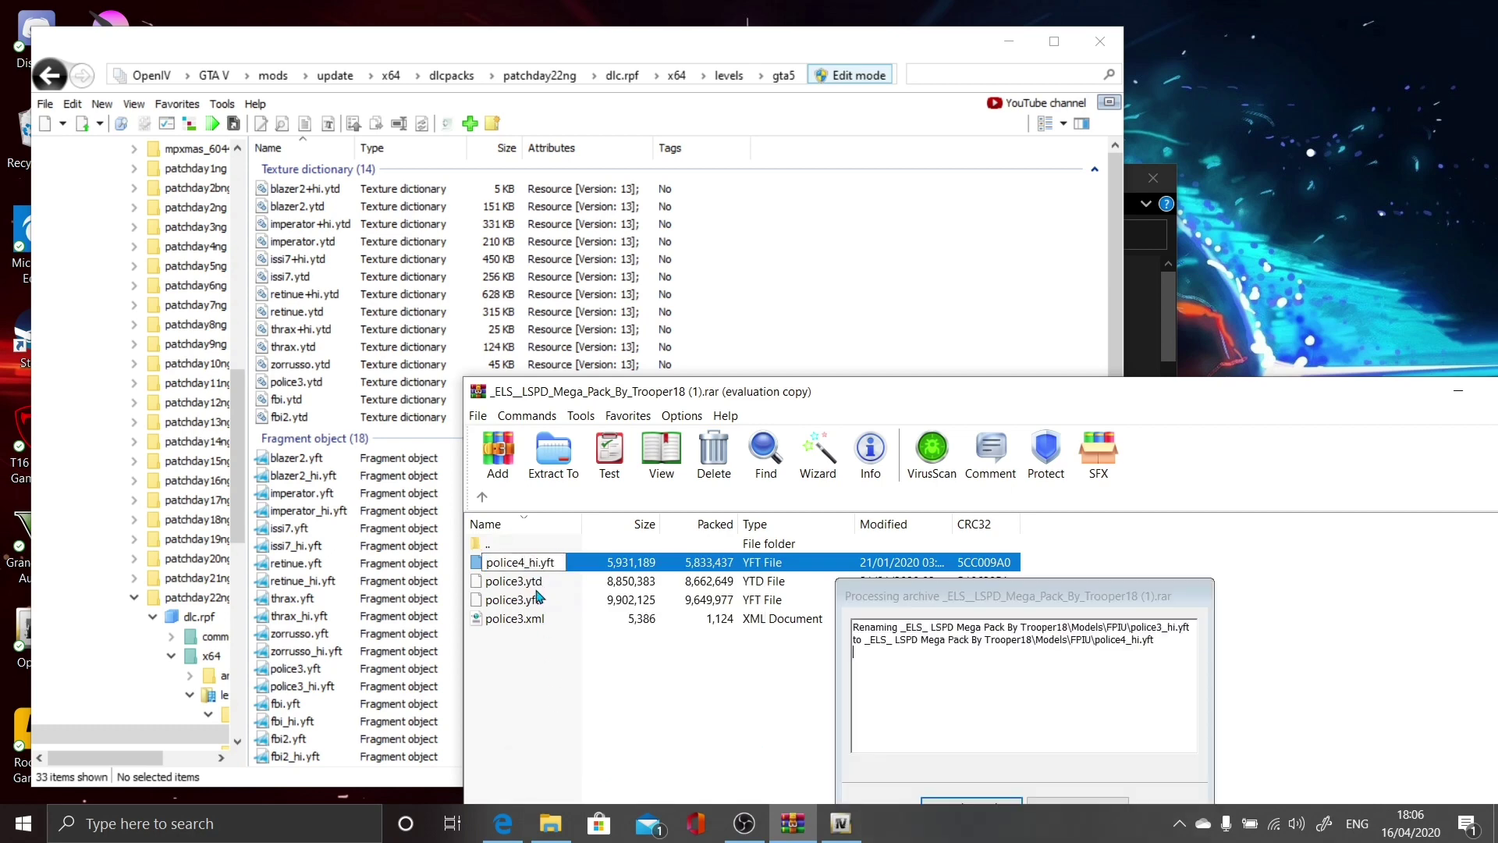
left_click(537, 582)
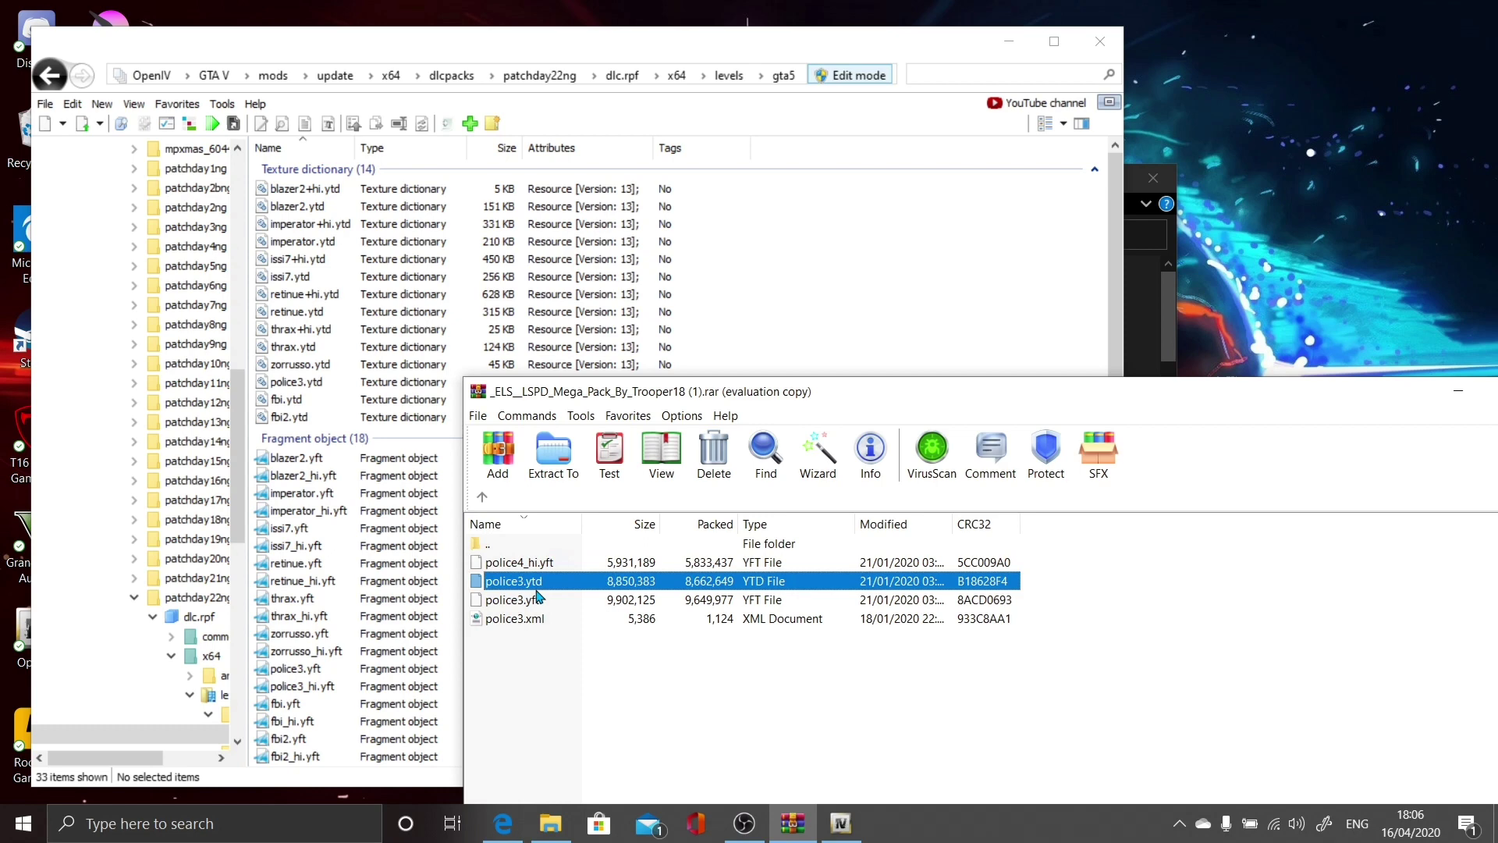
right_click(537, 581)
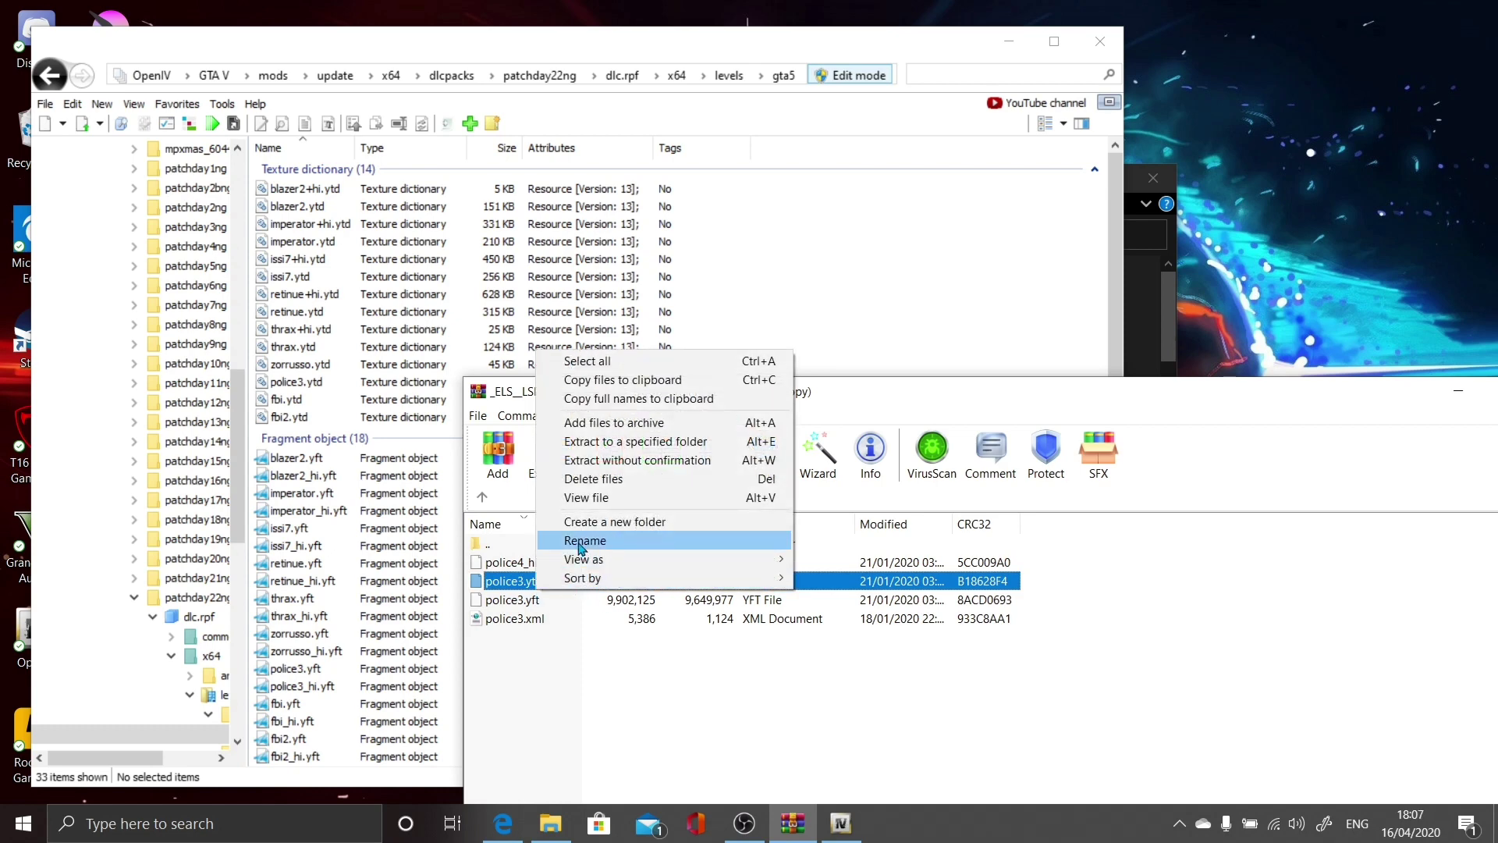
left_click(584, 541)
left_click(525, 584)
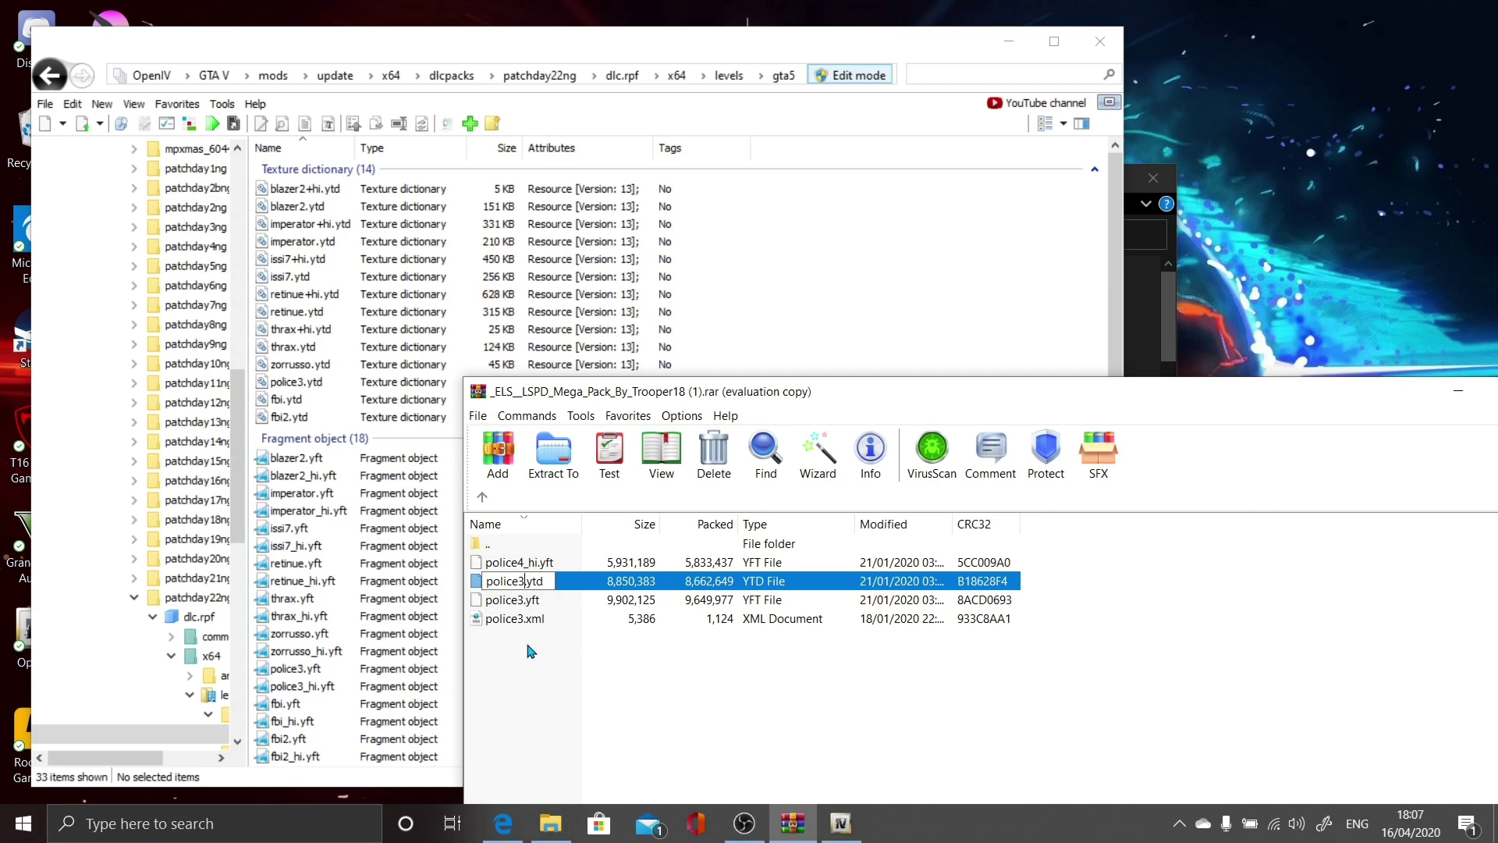
key("BackSpace")
type("4")
key("Return")
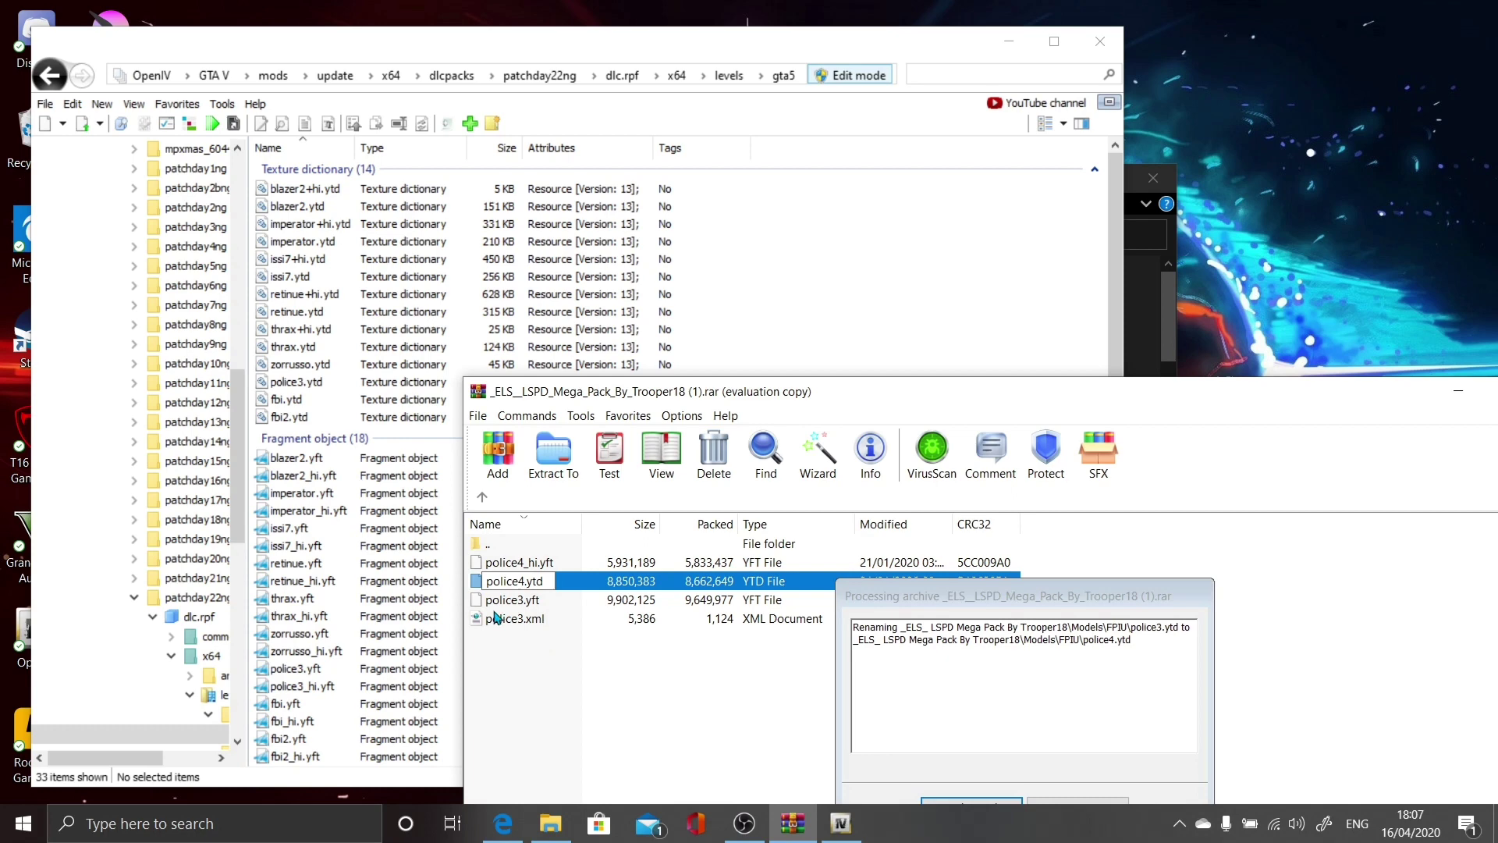
- Rename police3.yft and police3.xml to police4.yft and police4.xml, then select all four files
right_click(535, 599)
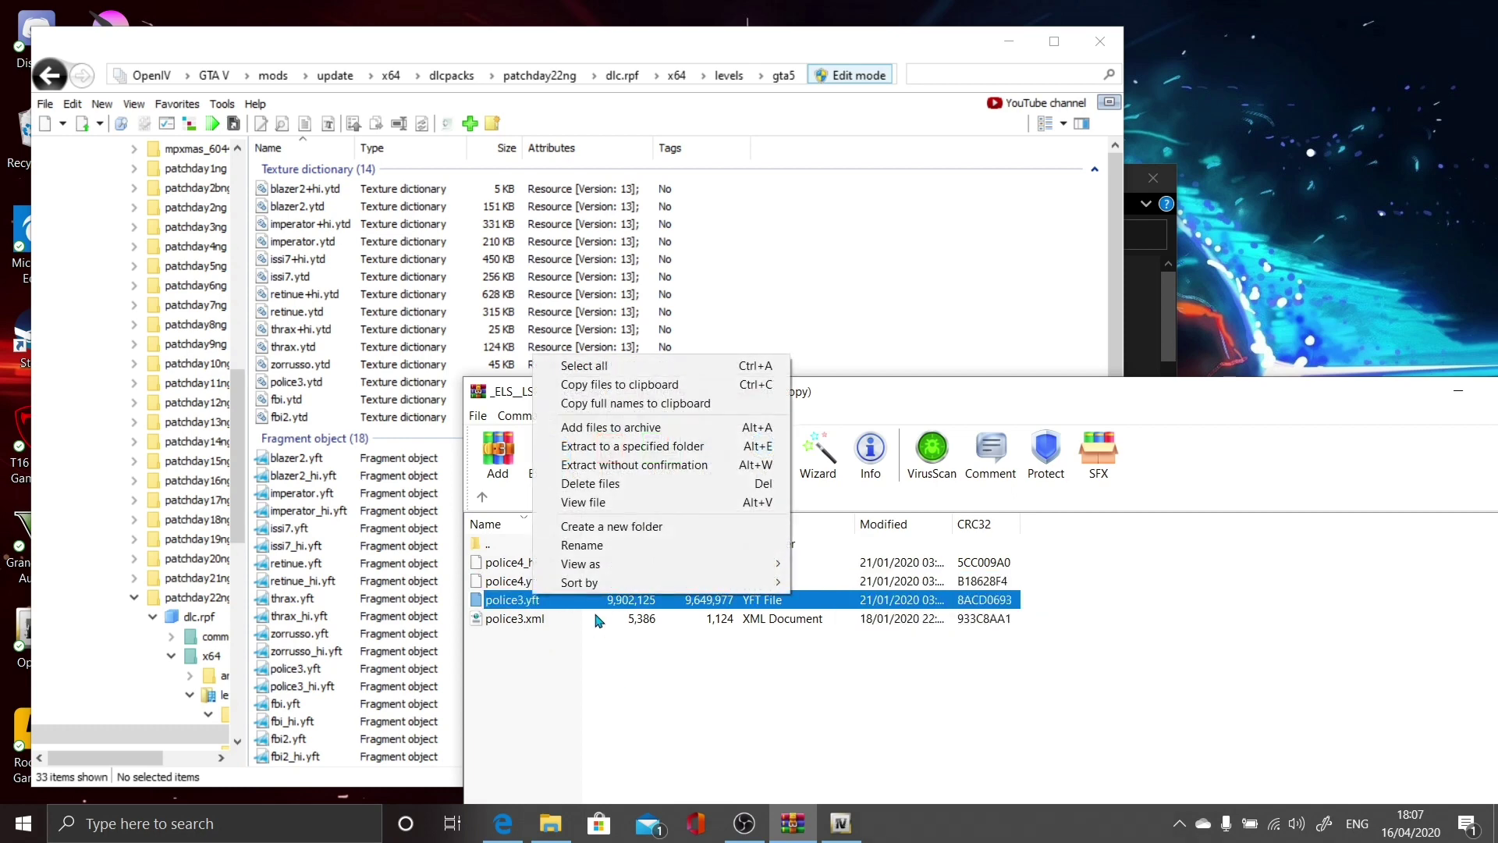
left_click(582, 546)
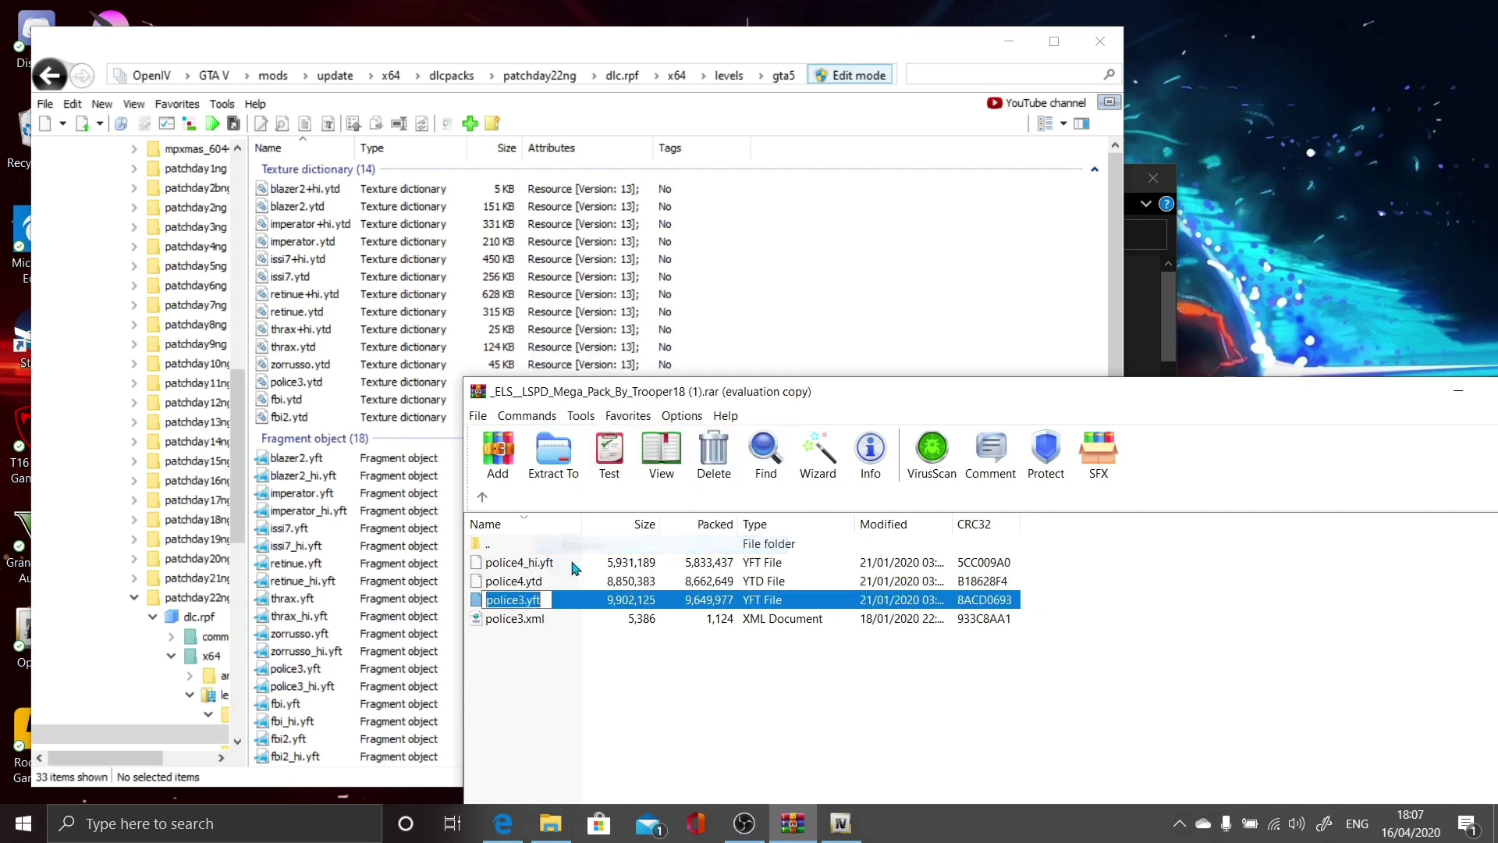
left_click(526, 605)
key("BackSpace")
type("4")
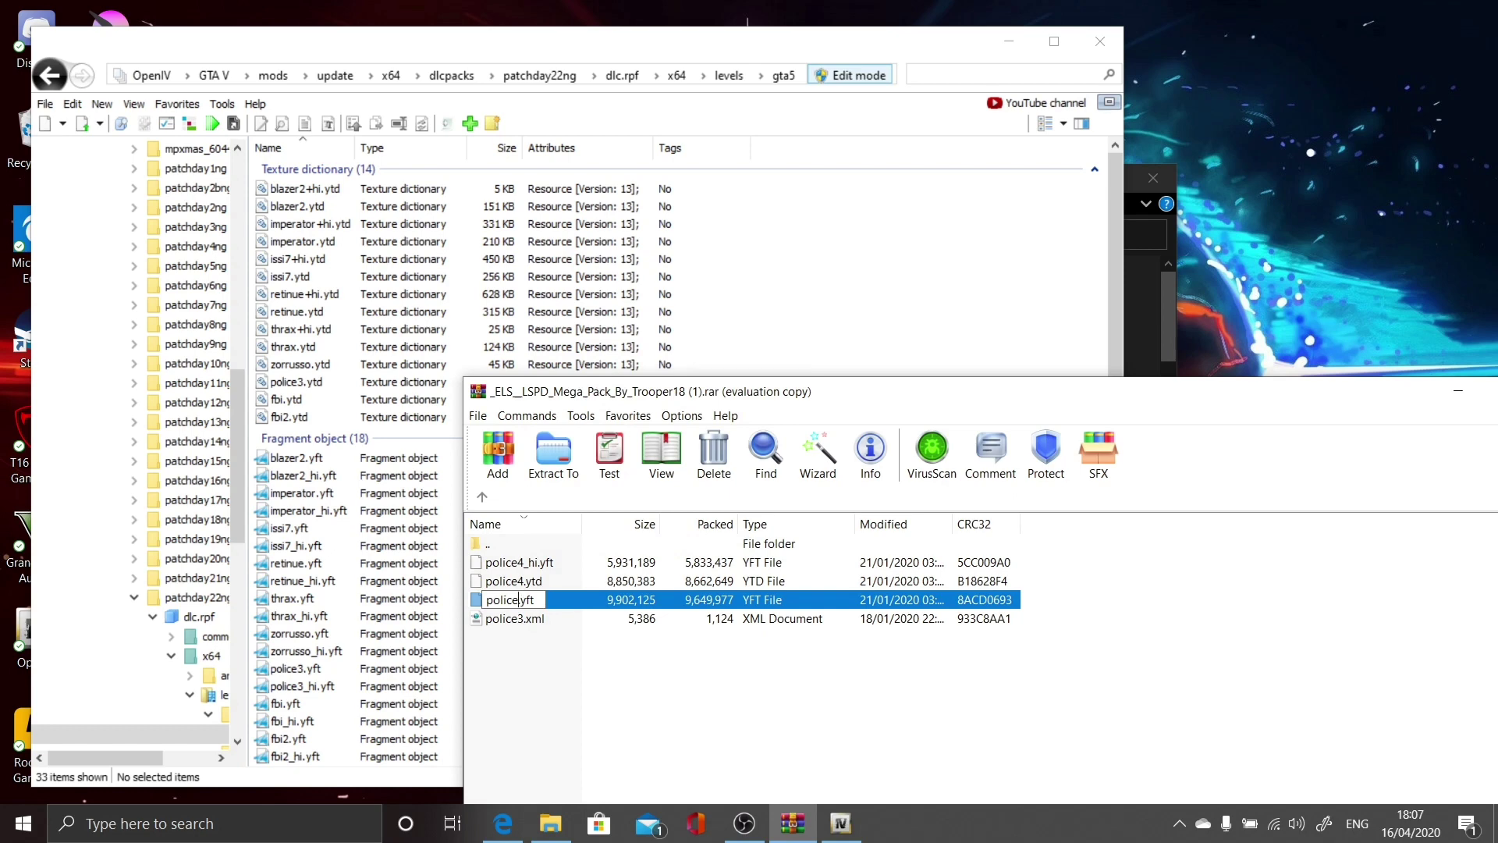
key("Return")
left_click(525, 619)
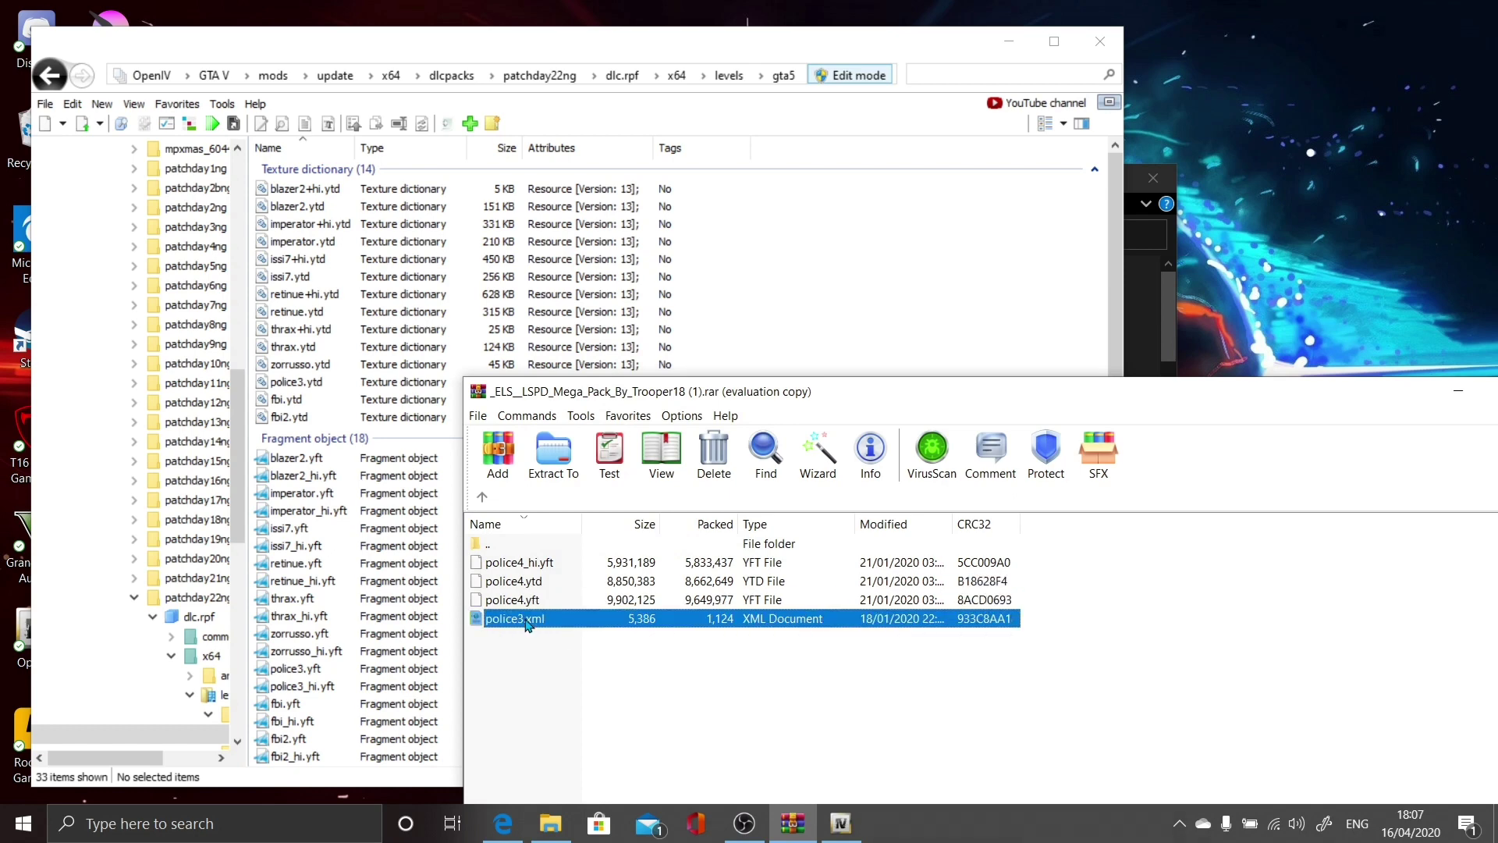
right_click(526, 619)
left_click(572, 570)
left_click(525, 621)
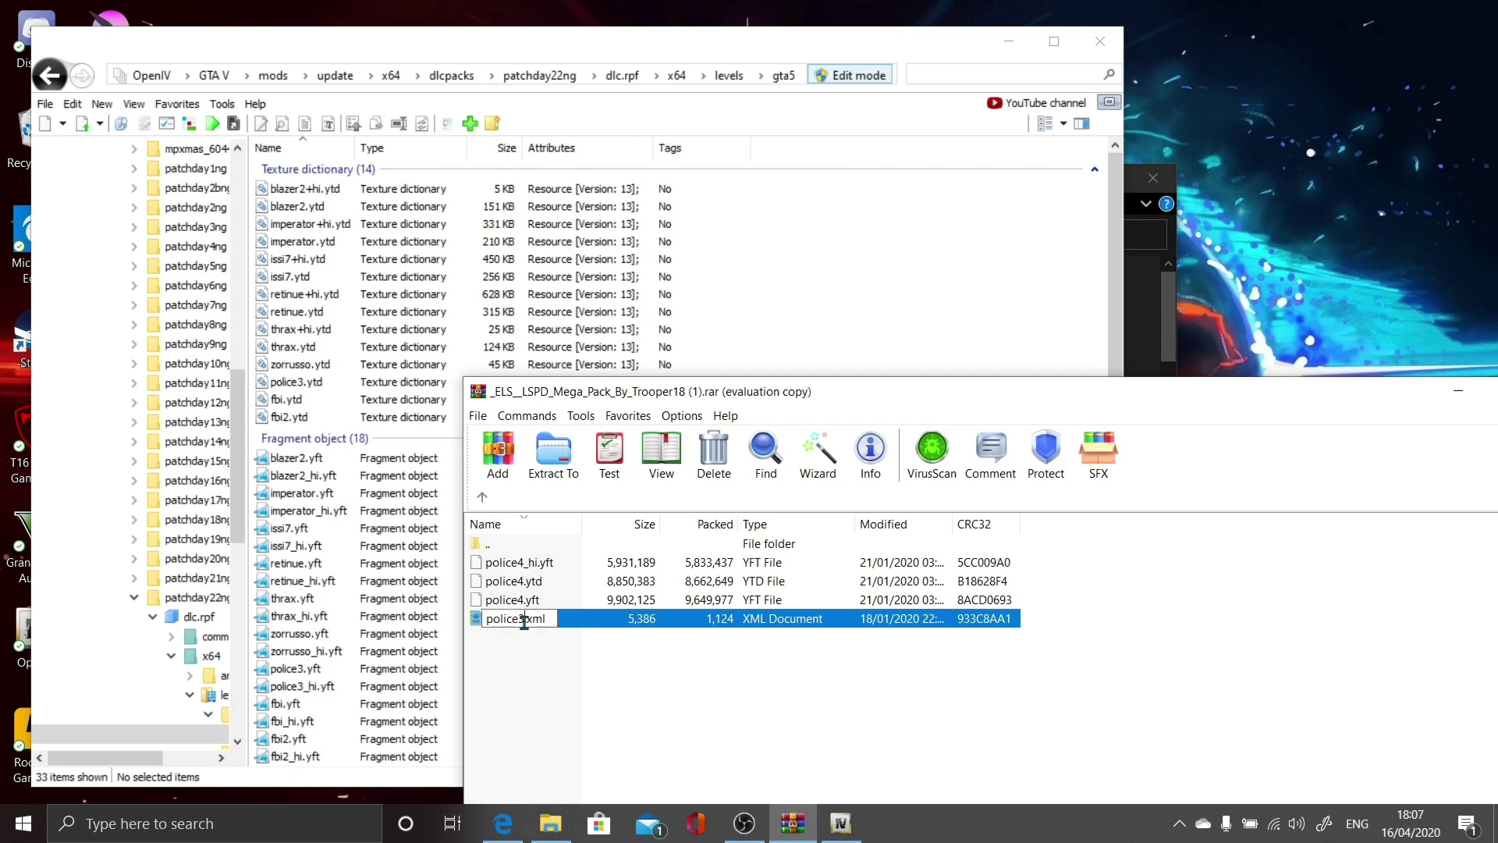
key("BackSpace")
type("4")
key("Return")
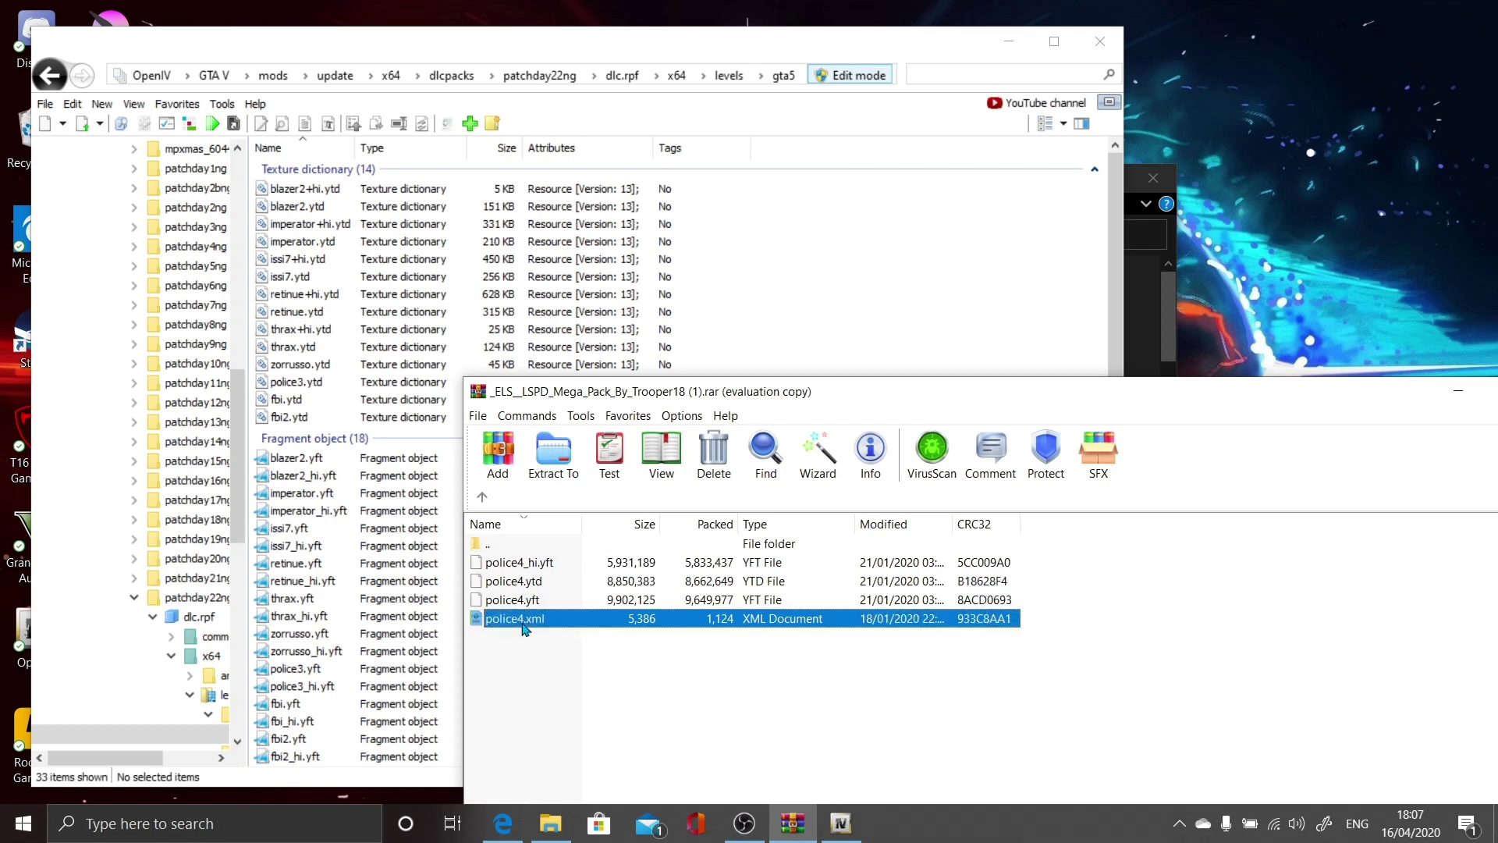
left_click_drag(690, 726, 589, 559)
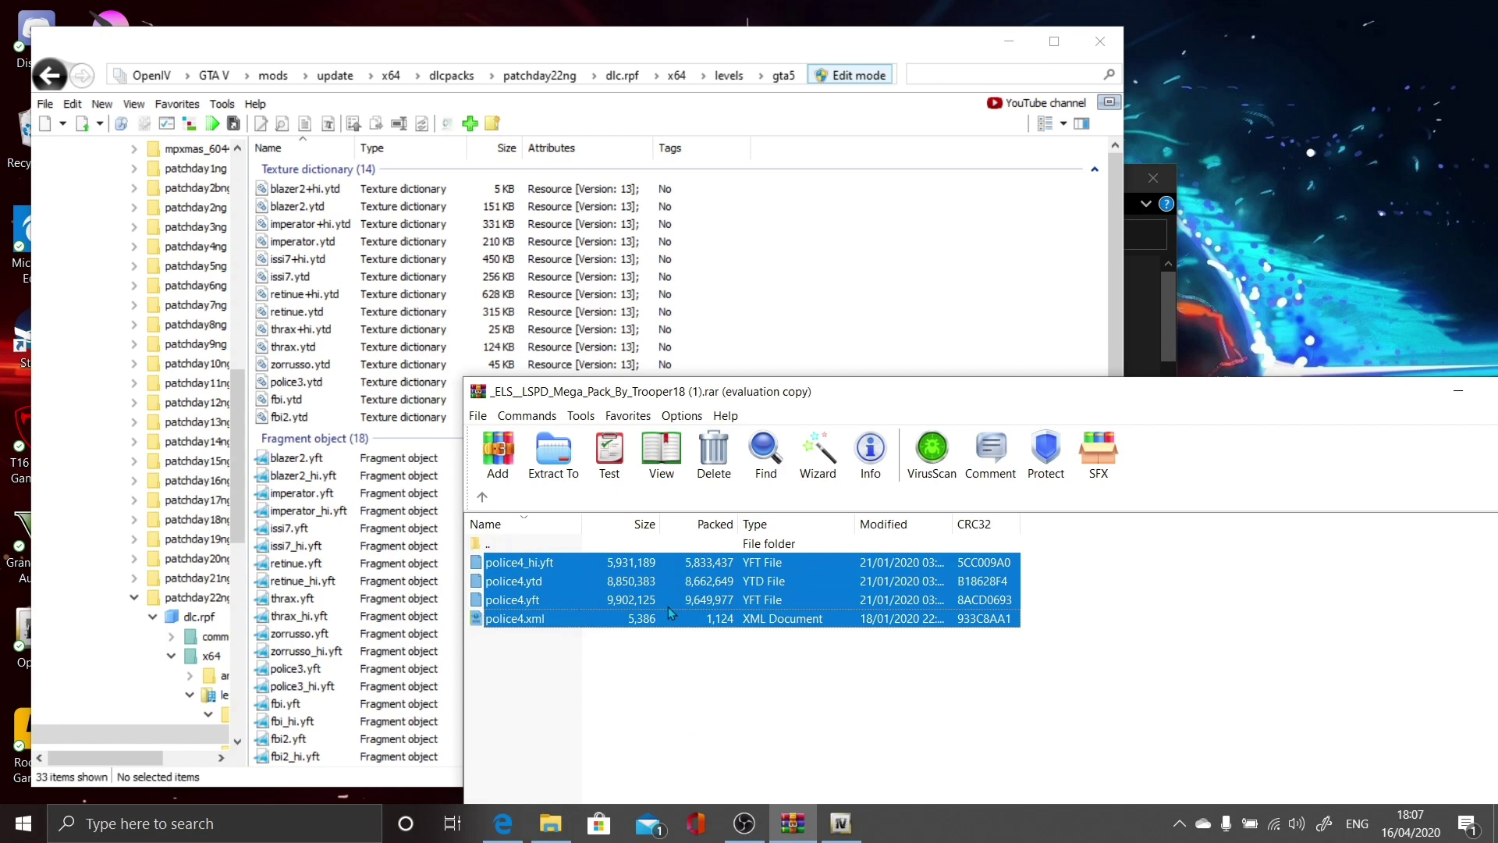
- Copy the police4 files and the 18 Charger police2 files into OpenIV's gta5 folder
left_click_drag(668, 606, 388, 390)
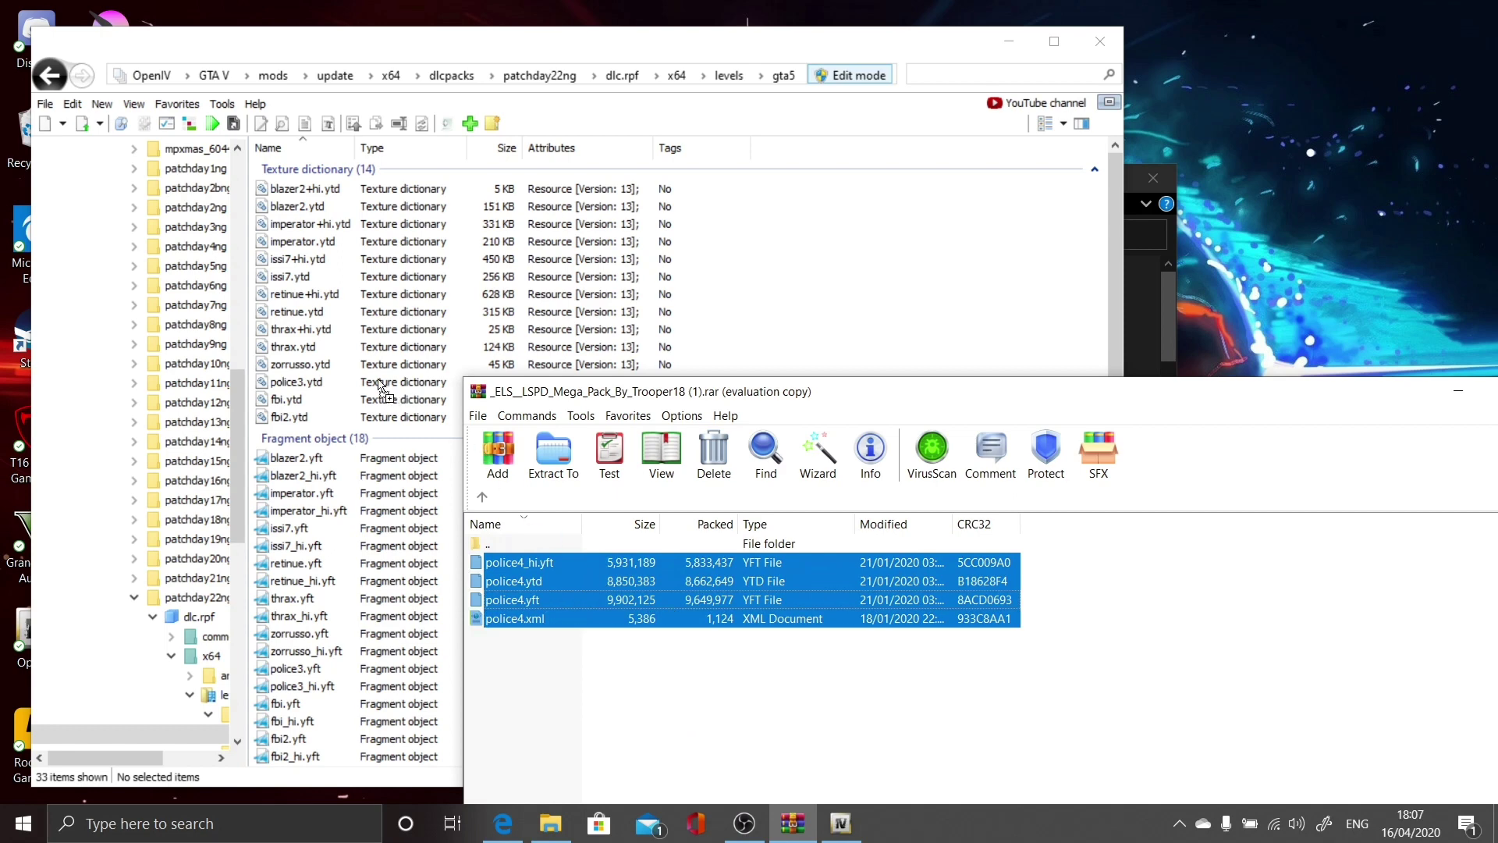
left_click(487, 499)
double_click(527, 636)
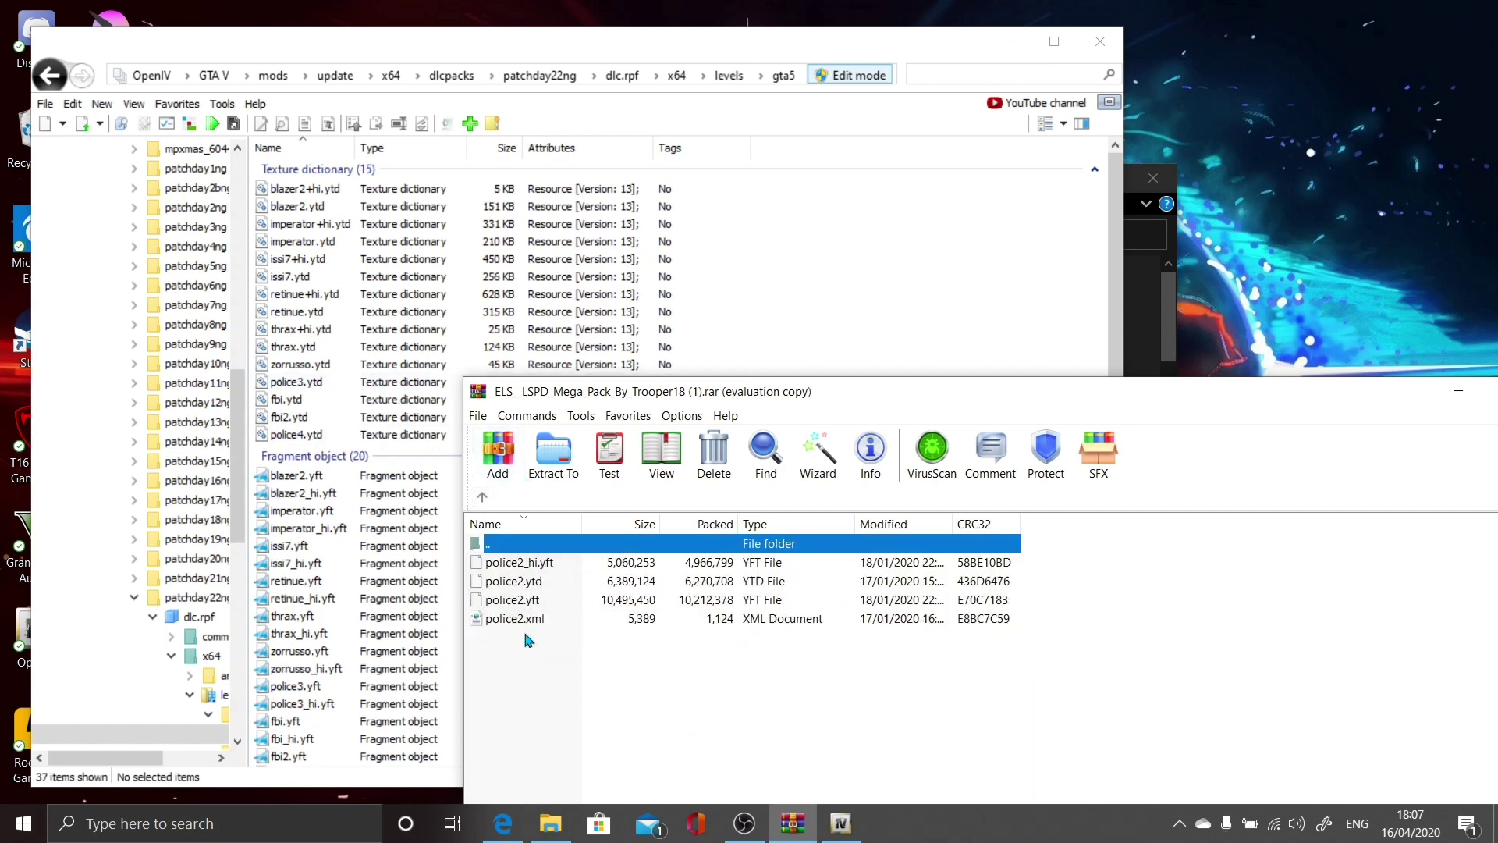
left_click_drag(1070, 621, 1022, 556)
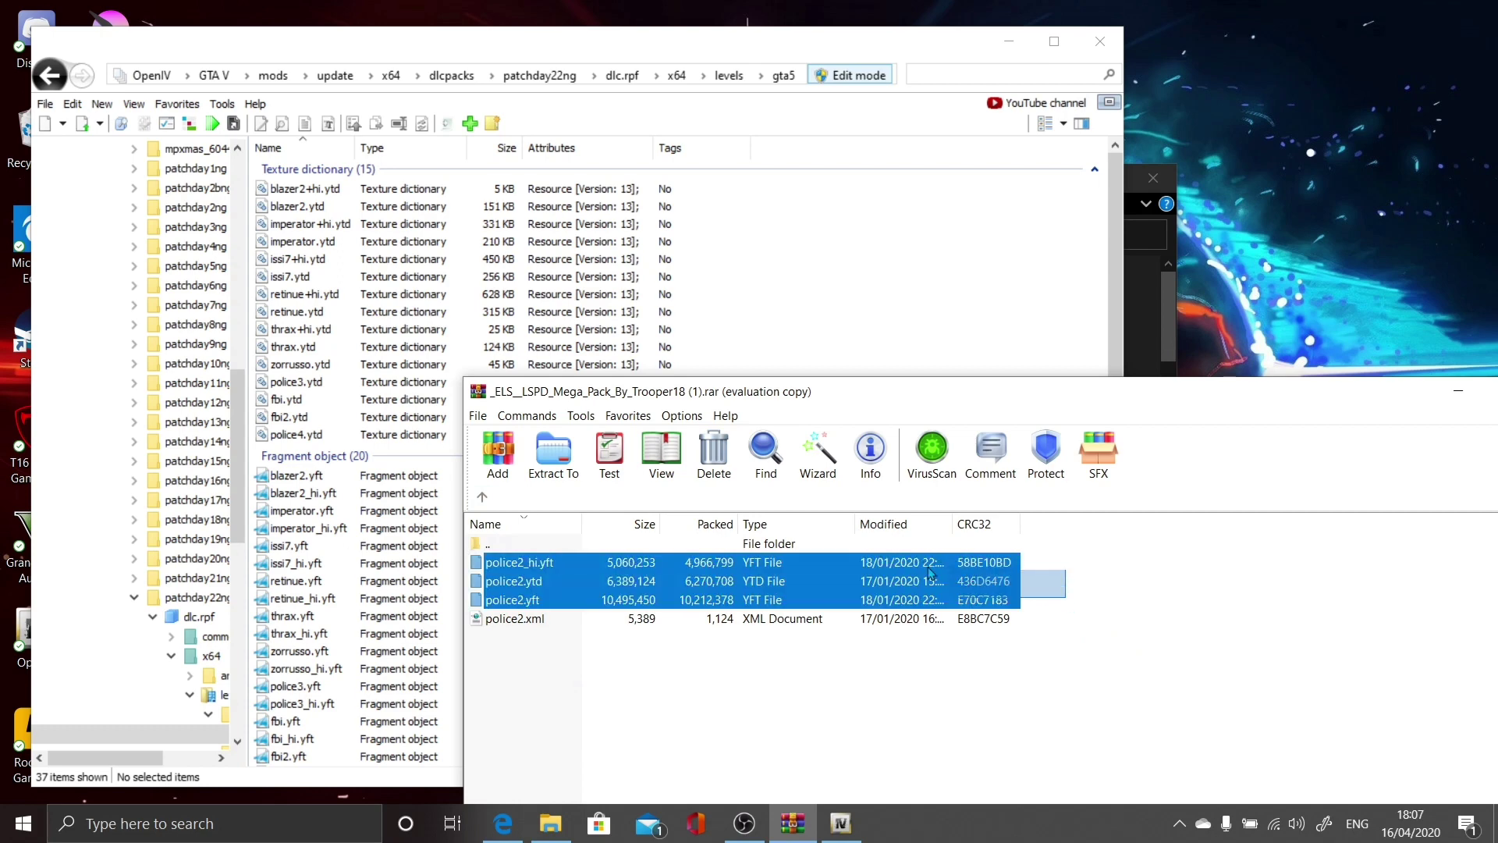
left_click(951, 618)
left_click_drag(1081, 604, 1022, 539)
left_click_drag(1055, 607, 1038, 560)
left_click_drag(944, 576, 304, 347)
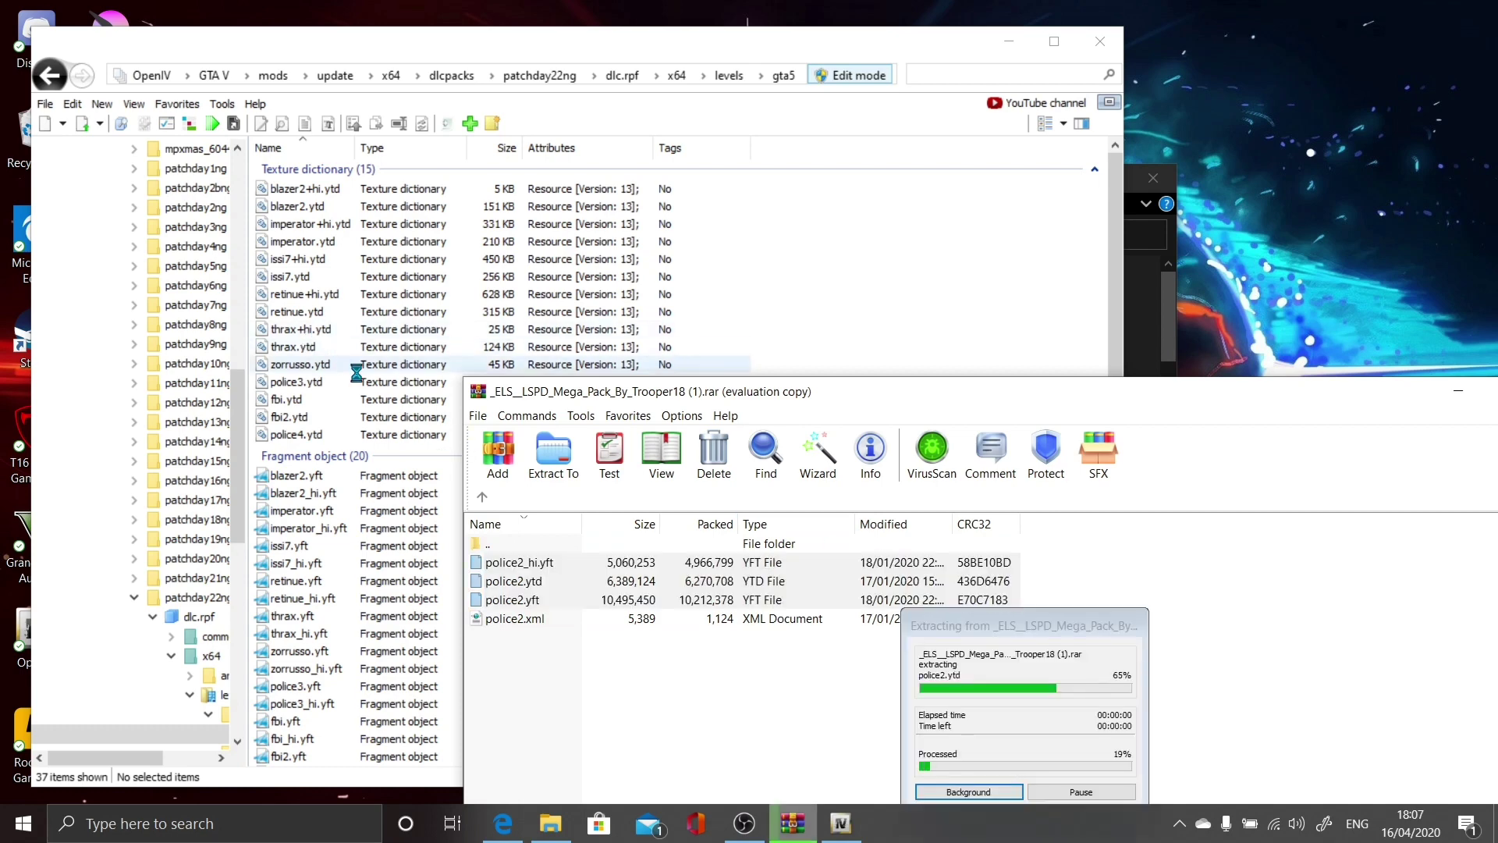
- Copy the 14 Charger police files into the gta5 folder and select police2.ytd
left_click(482, 496)
double_click(516, 656)
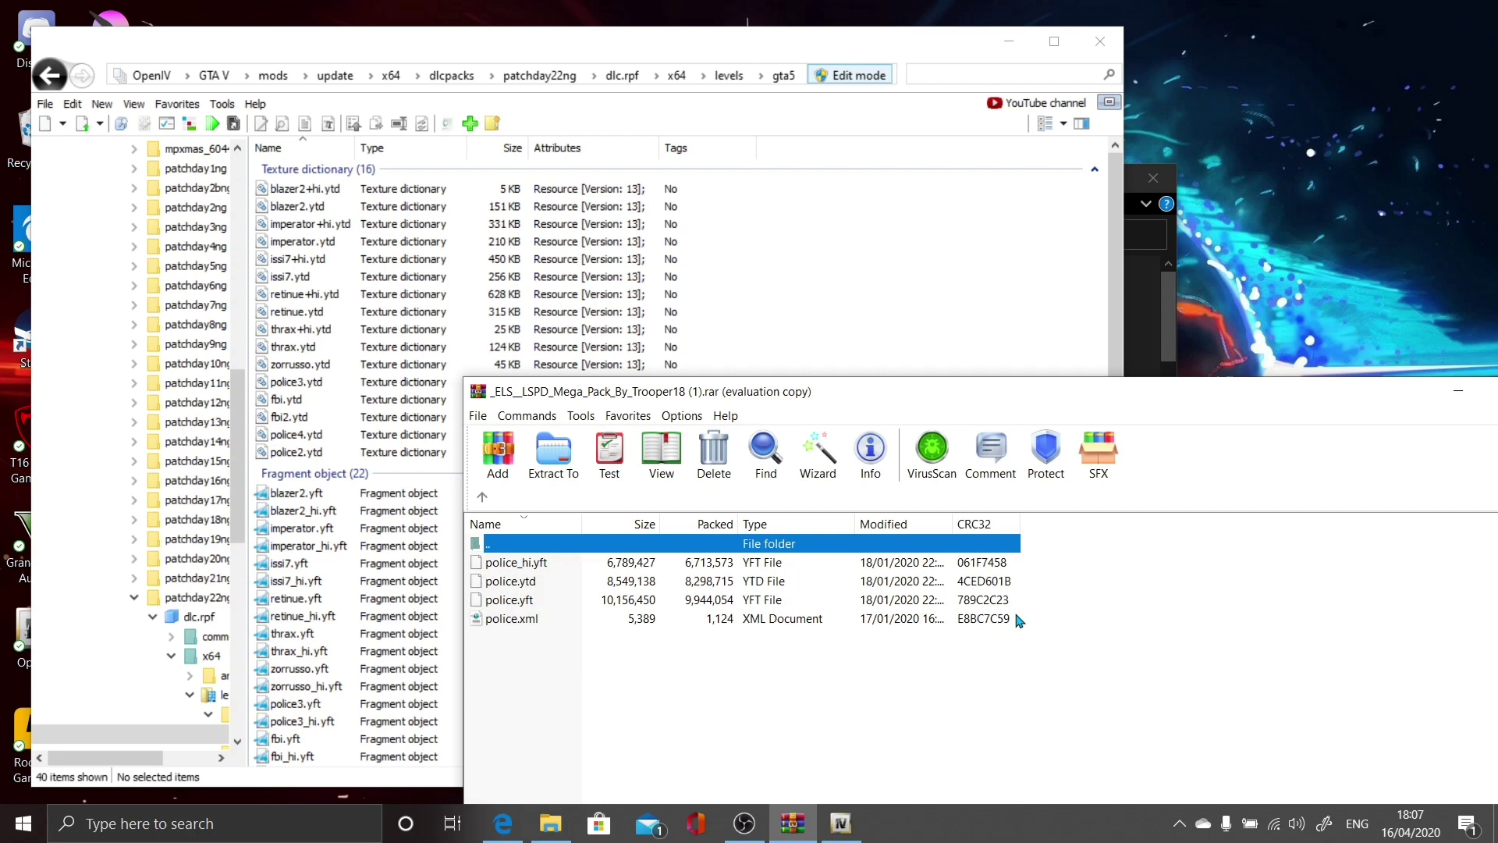
left_click_drag(1048, 606, 332, 399)
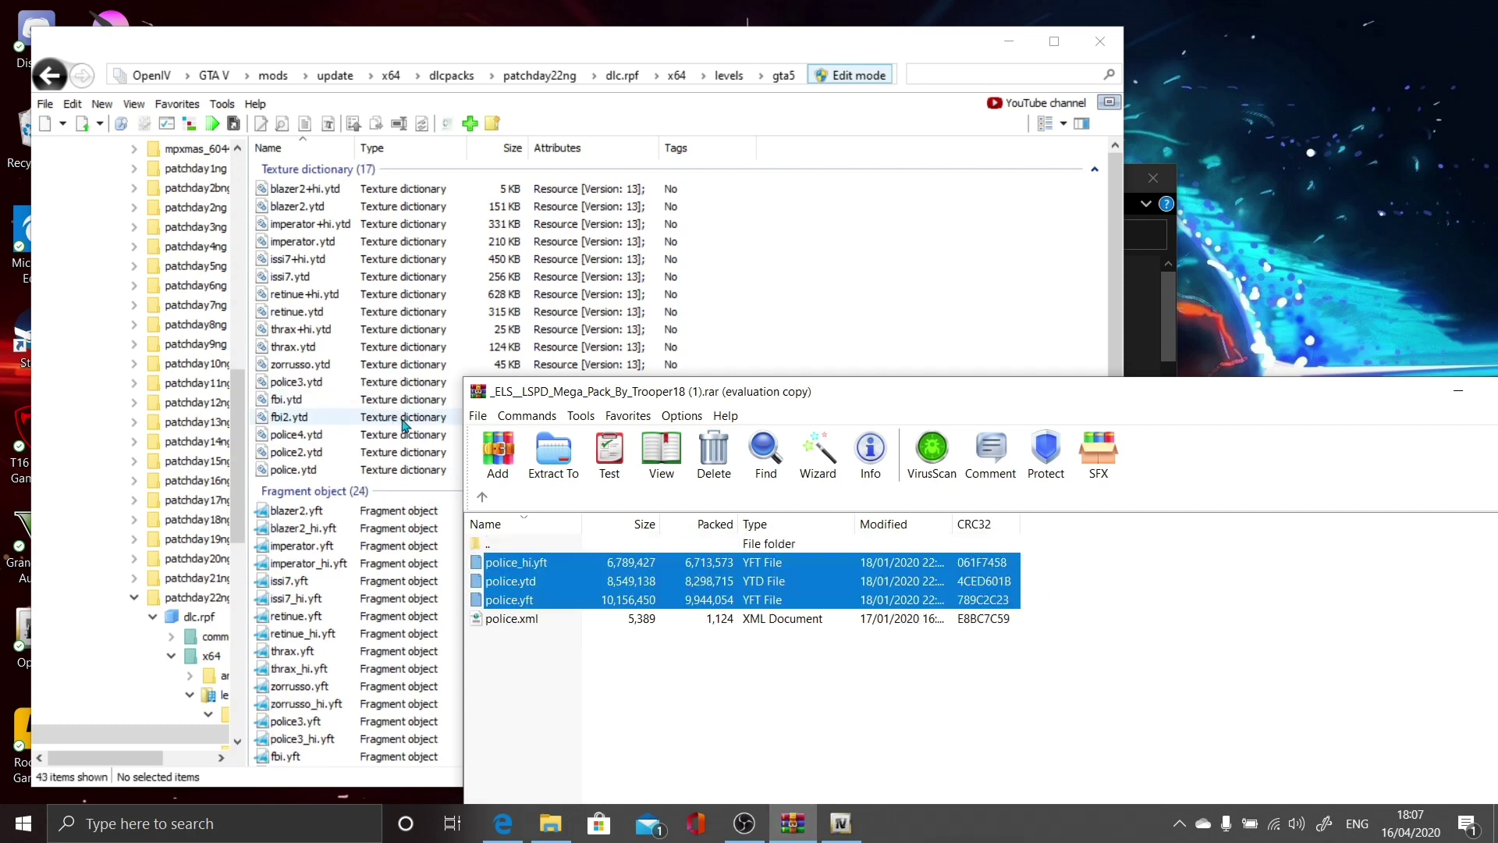
left_click_drag(677, 398, 474, 525)
left_click(308, 451)
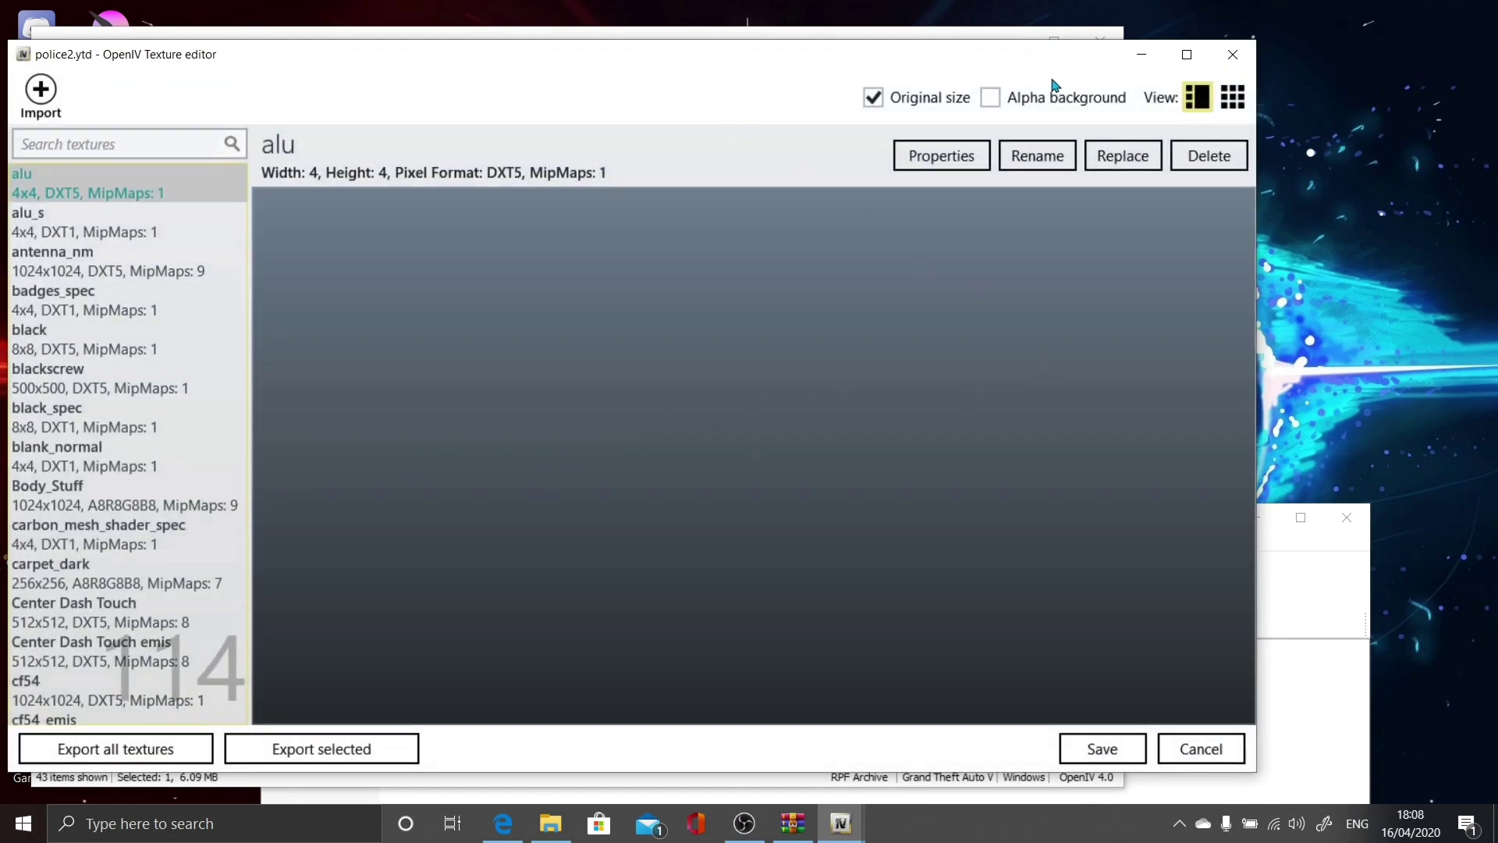
left_click(1233, 54)
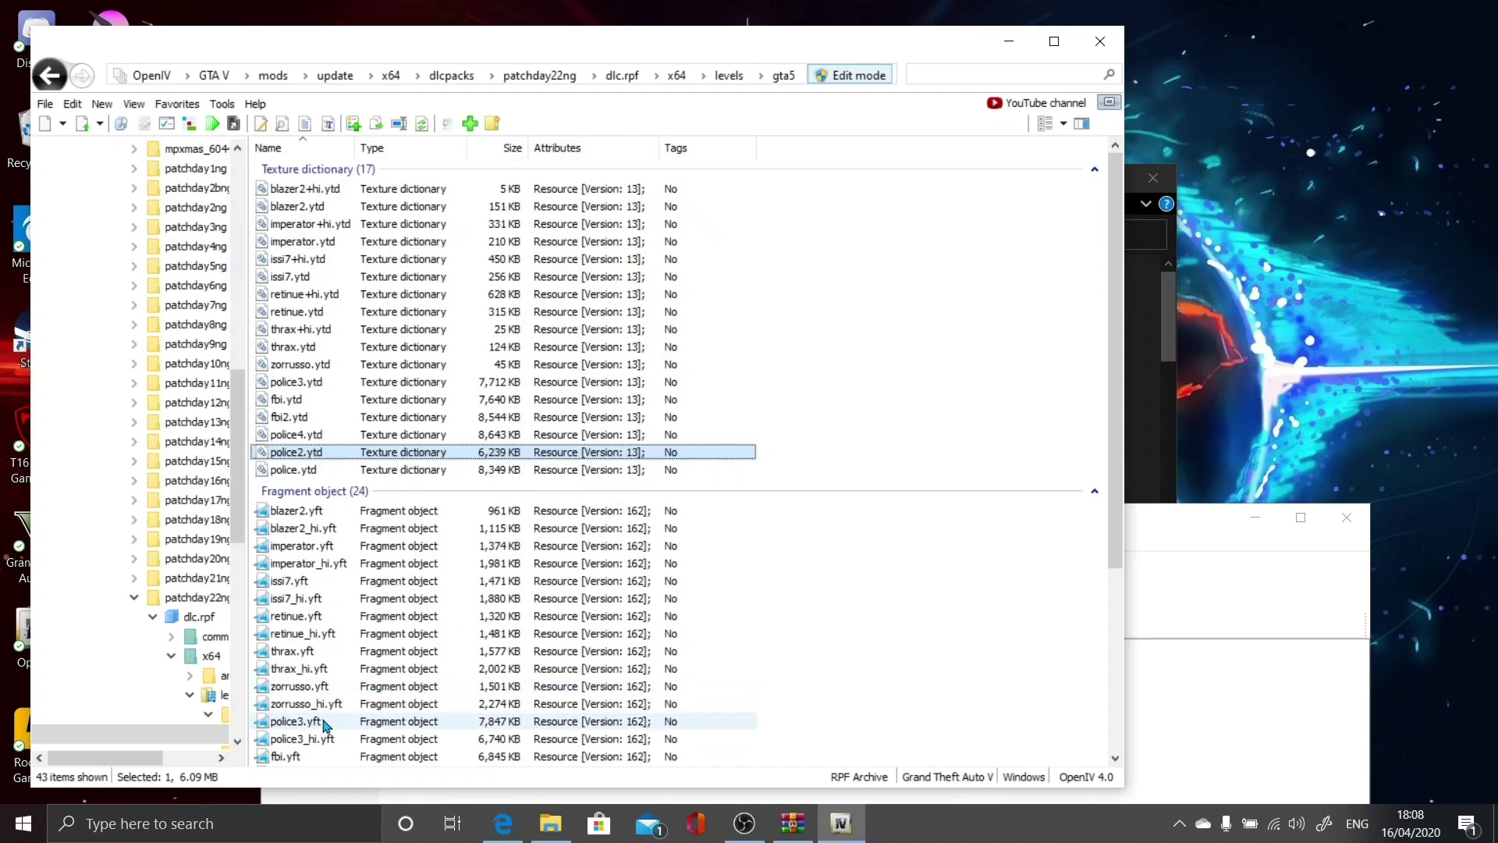
scroll(324, 721, "down", 2)
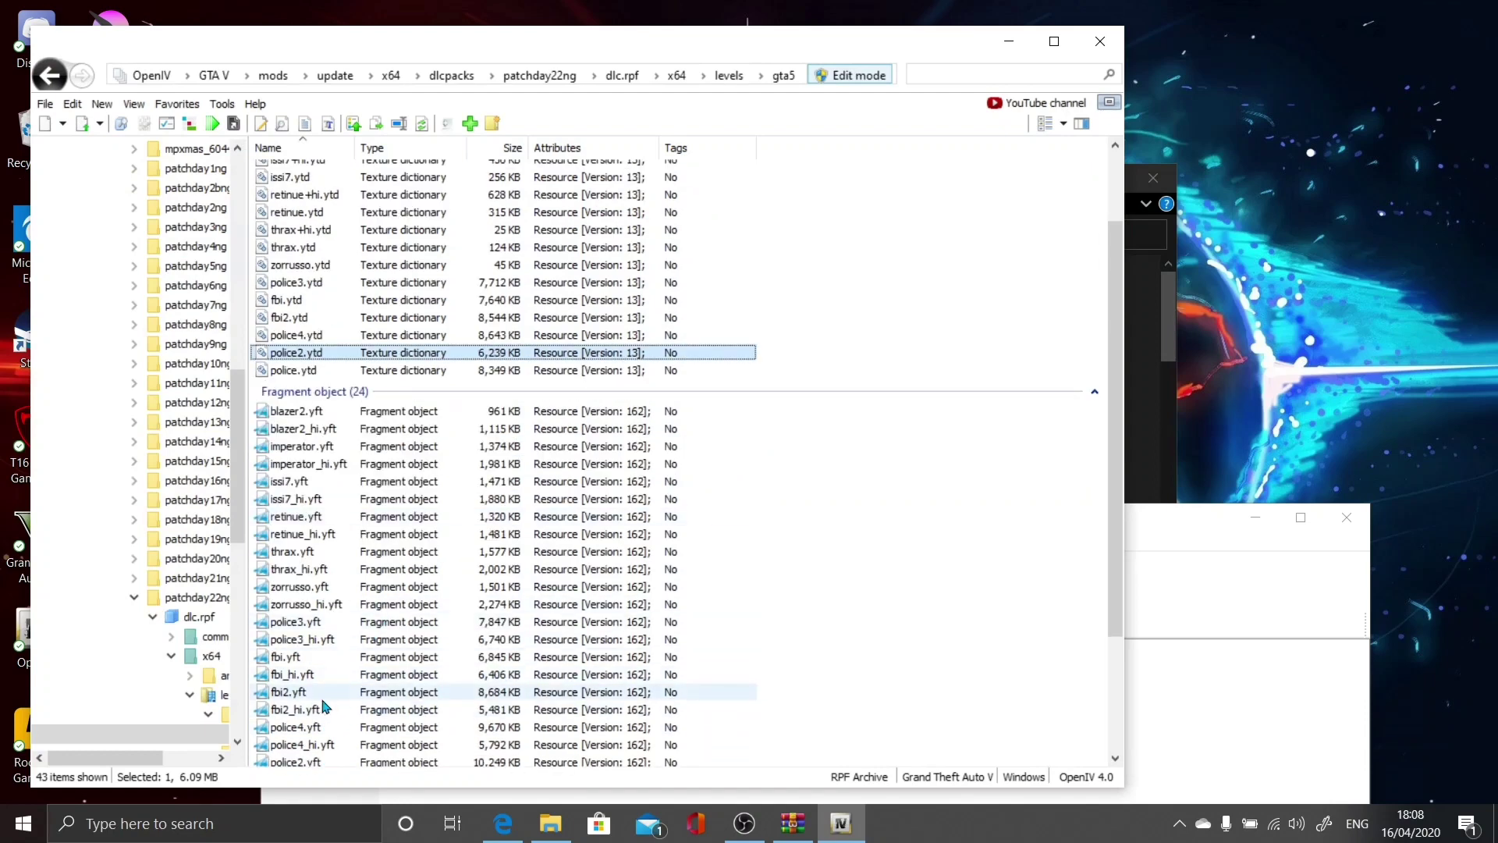
double_click(338, 763)
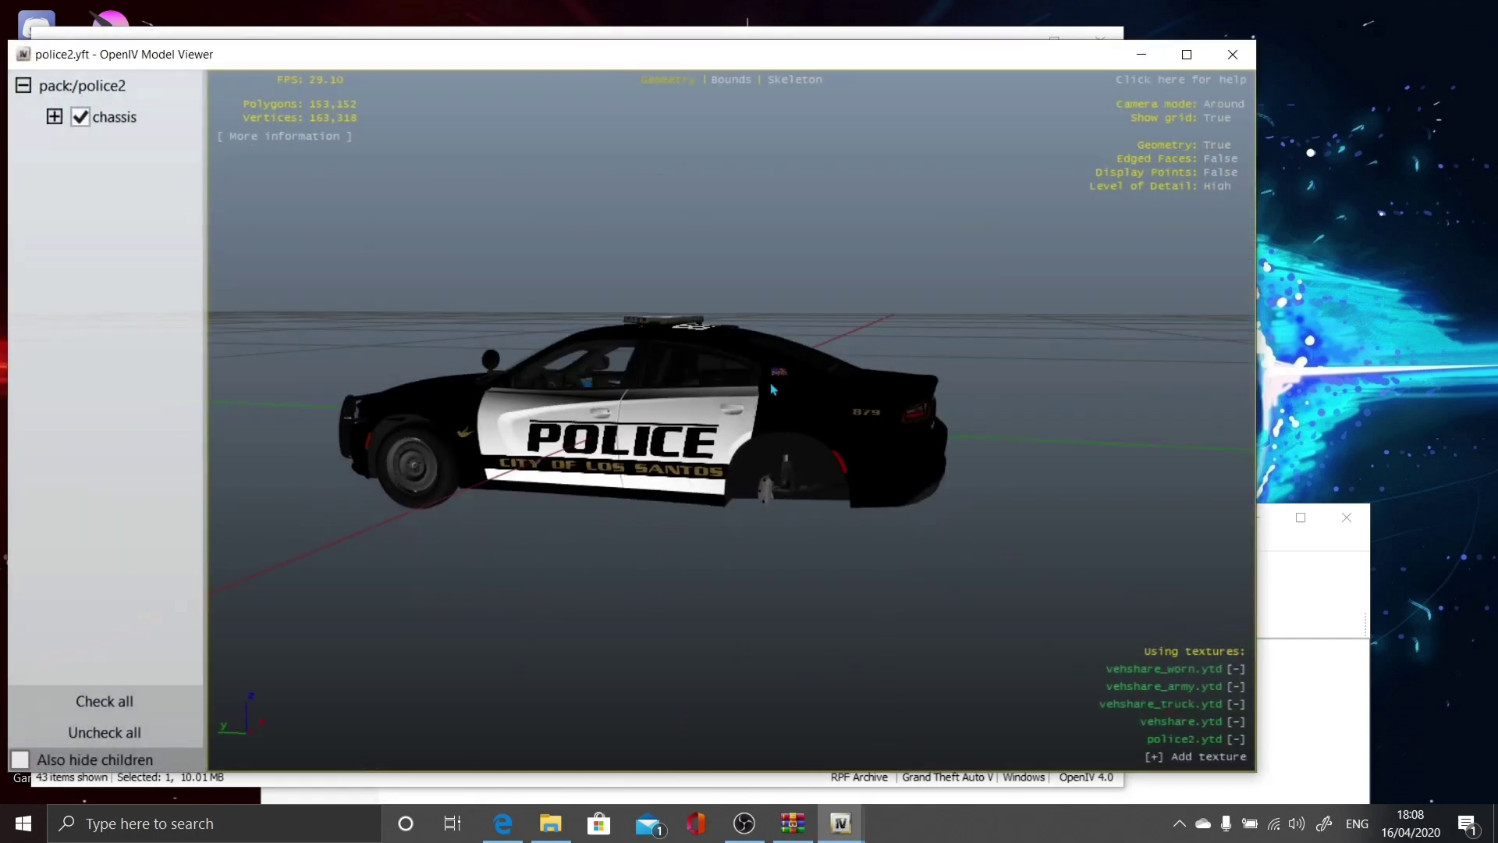
left_click_drag(414, 313, 175, 390)
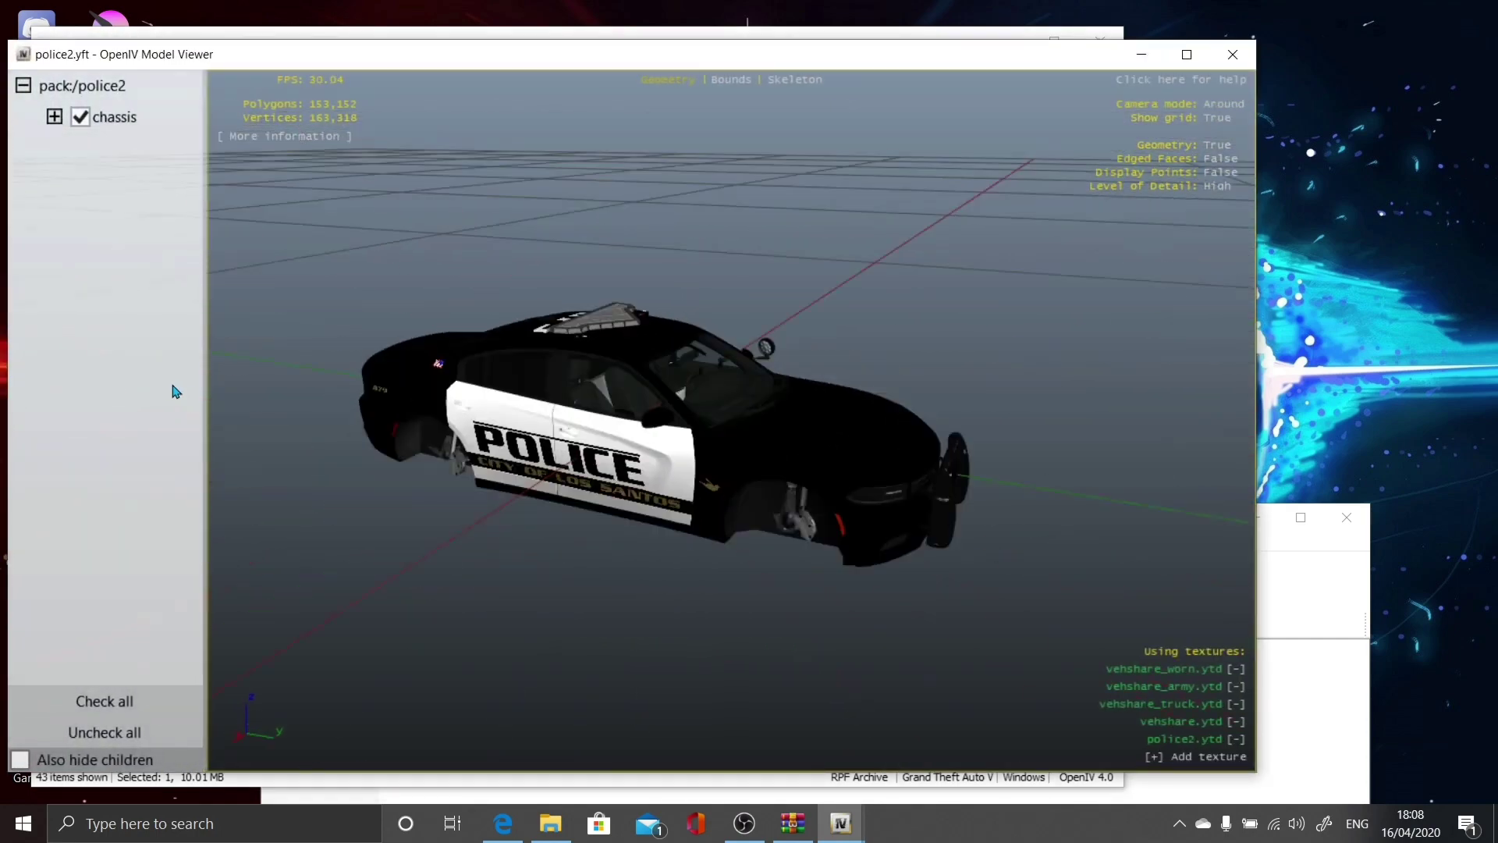
left_click_drag(796, 382, 1071, 271)
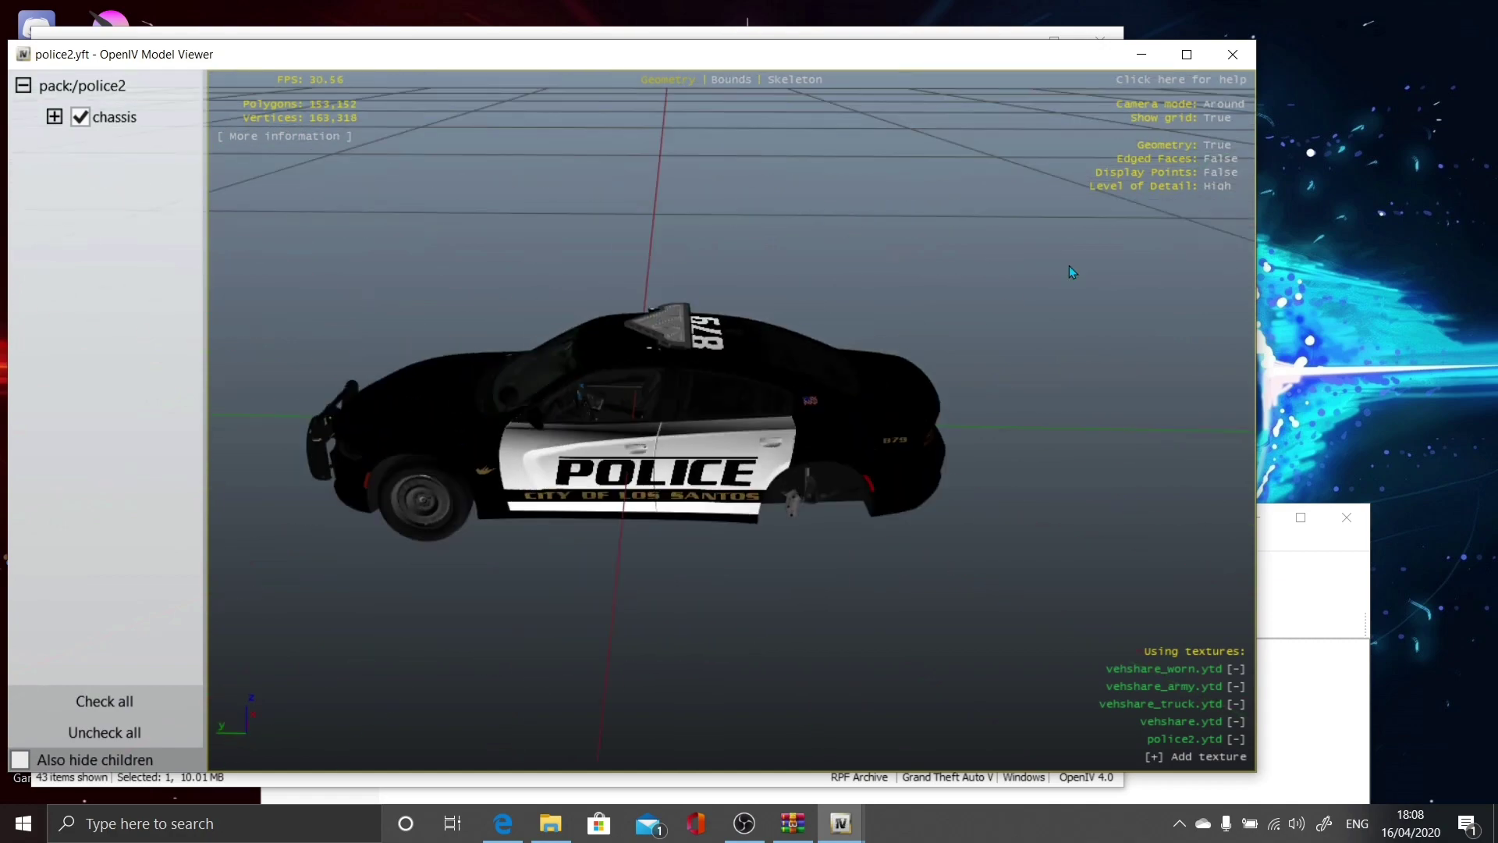
left_click(1233, 54)
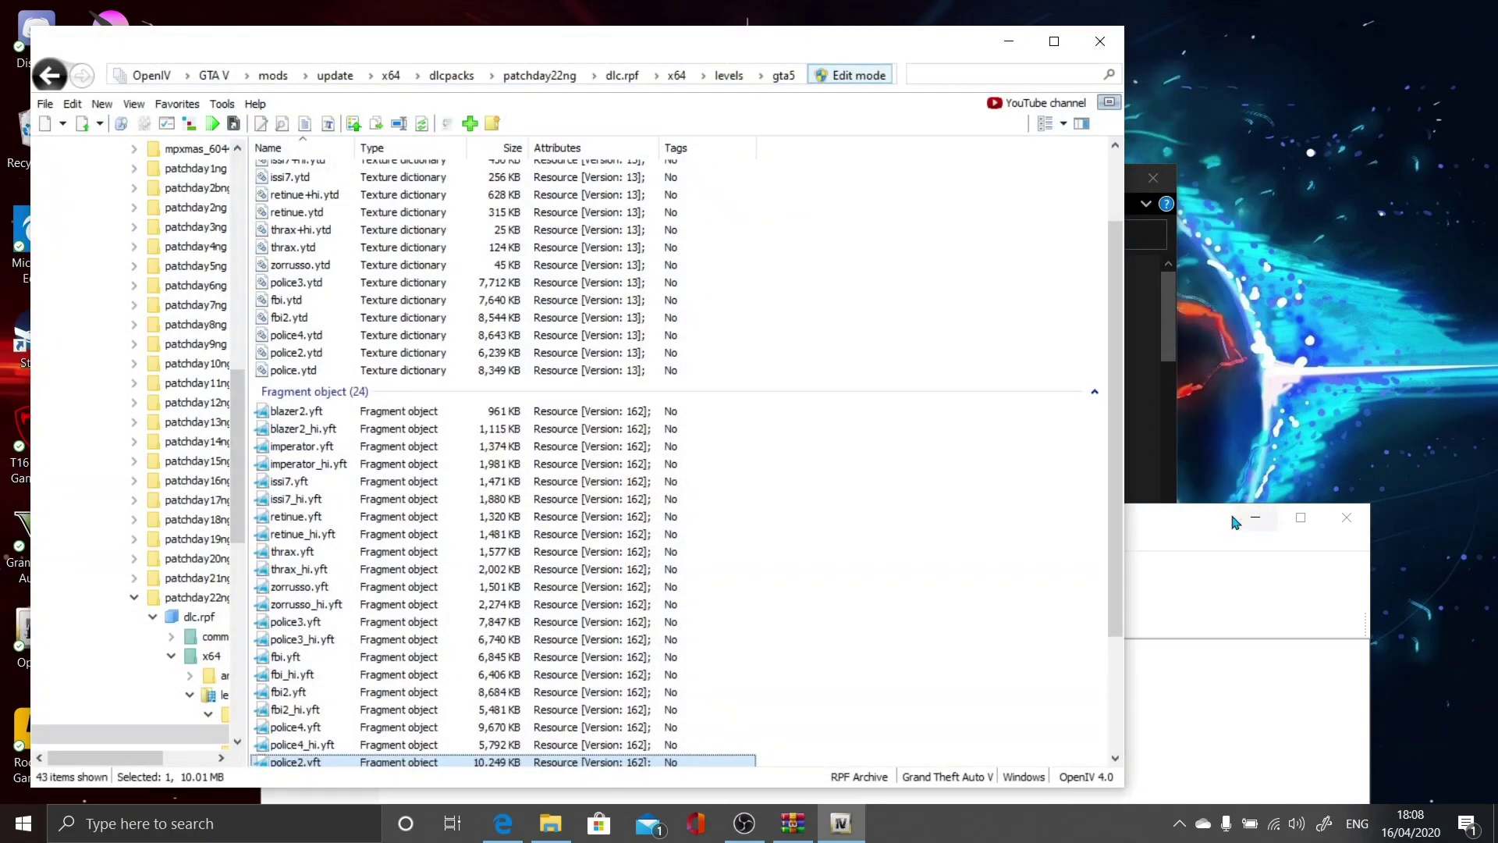
- Close OpenIV, open the game's ELS\pack_default folder, and reopen the archive's Tahoe folder
left_click(1183, 558)
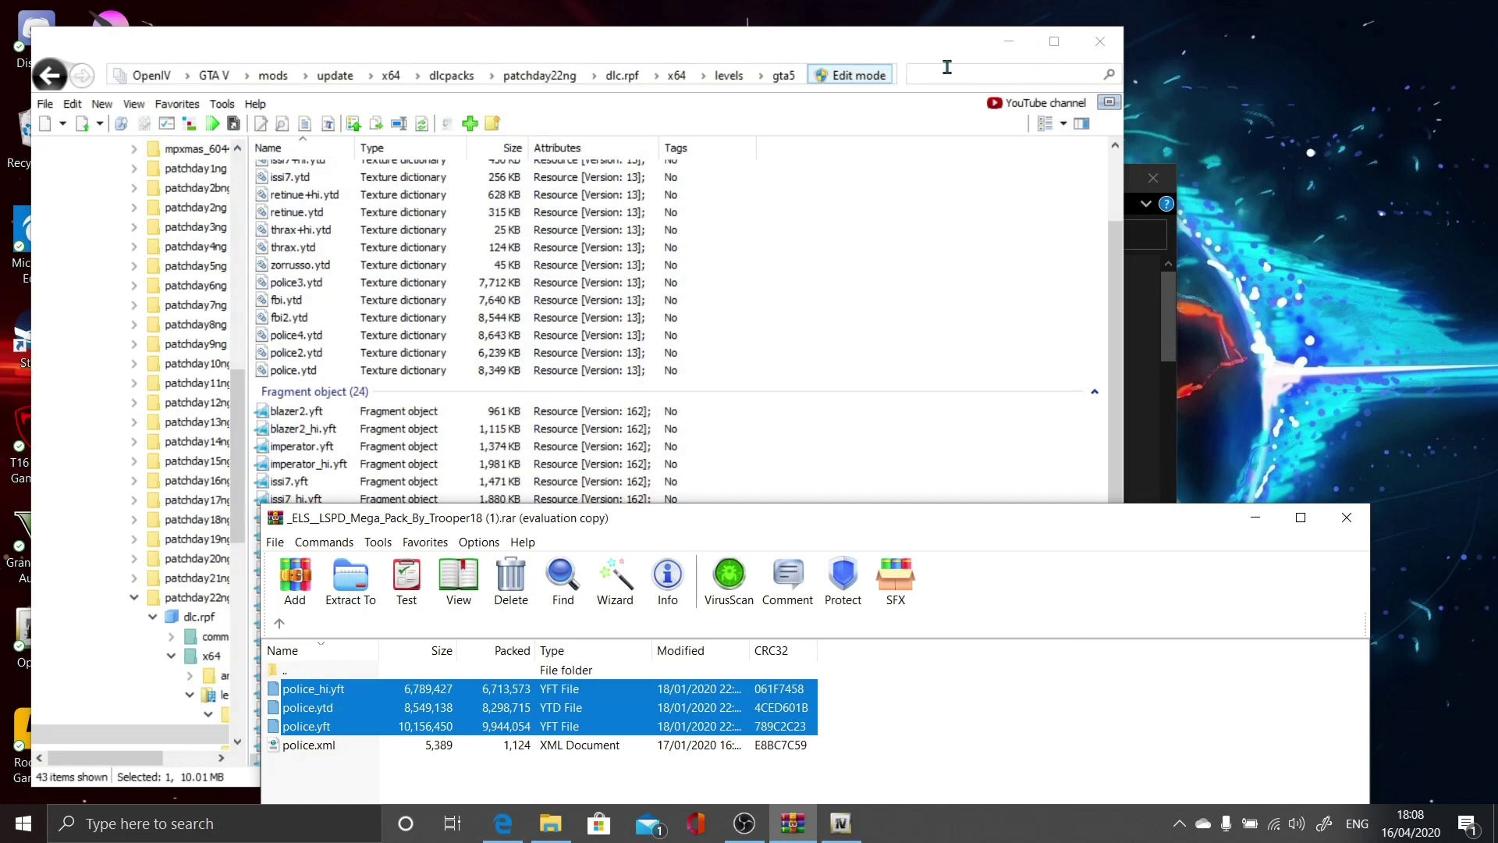
left_click(1102, 47)
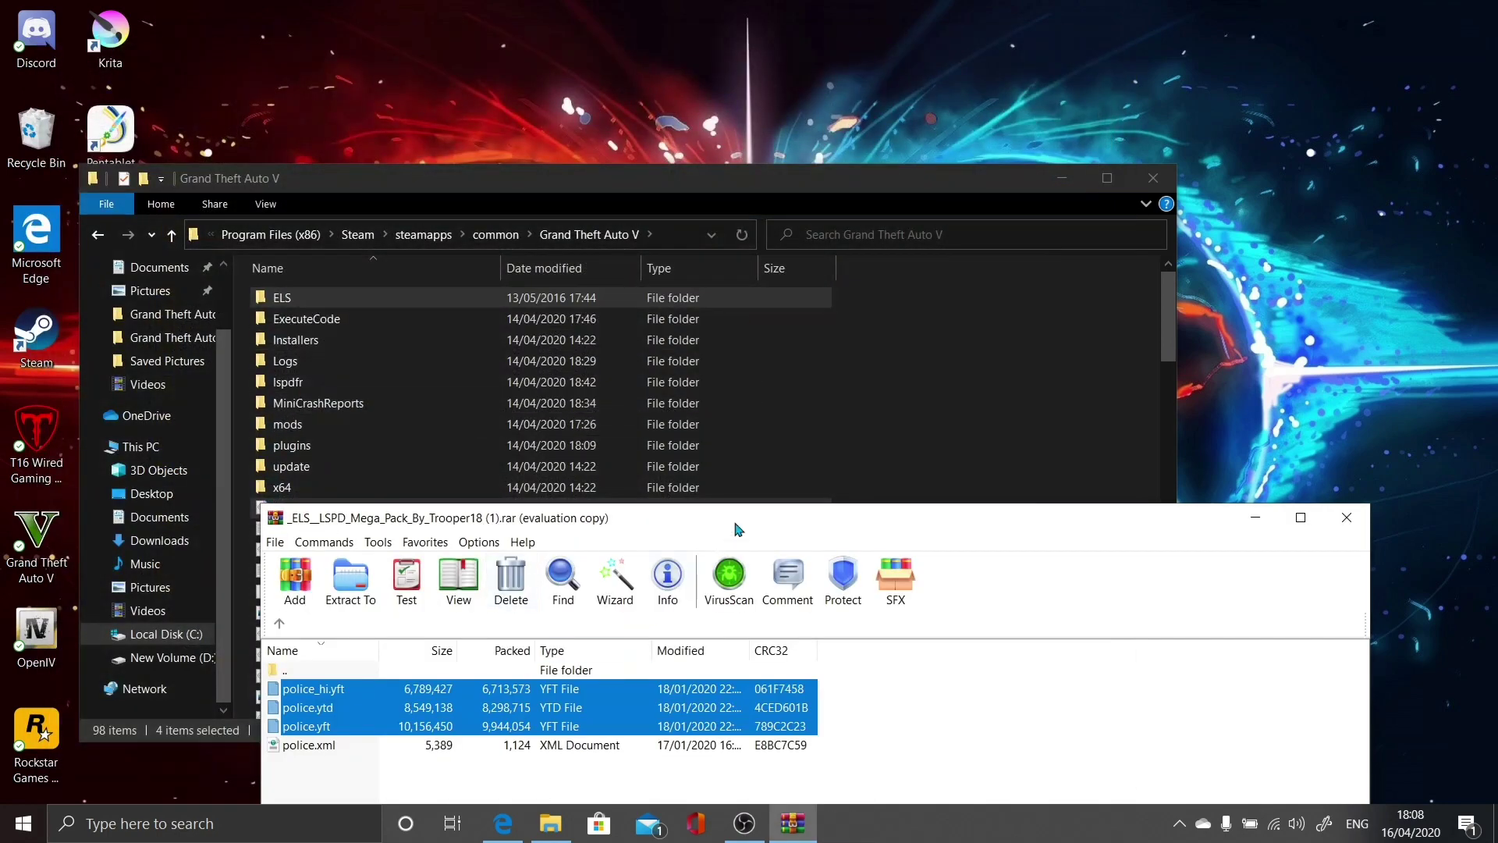
left_click_drag(739, 529, 1177, 312)
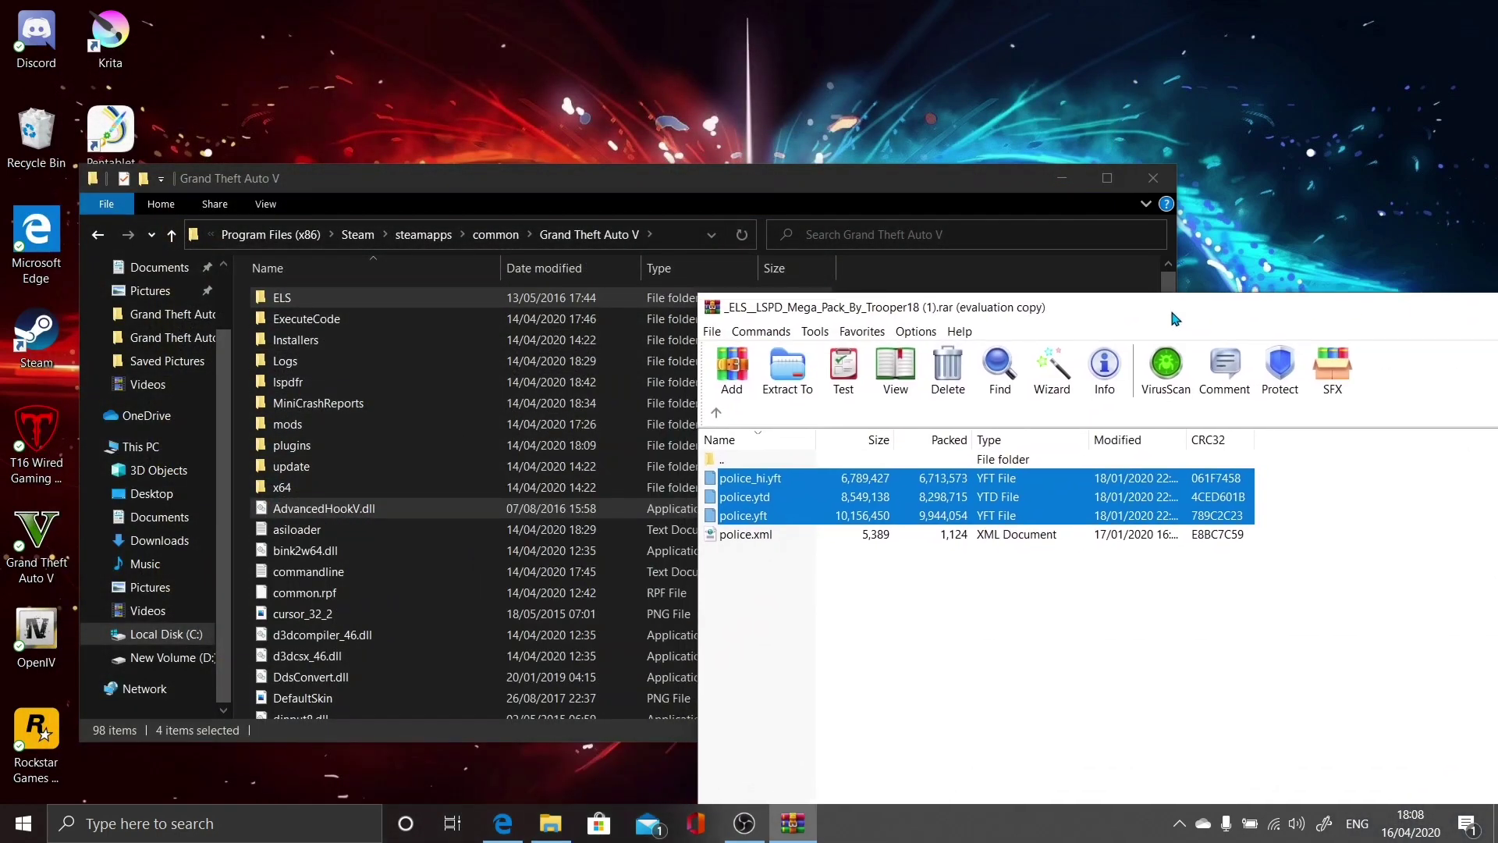
left_click(719, 407)
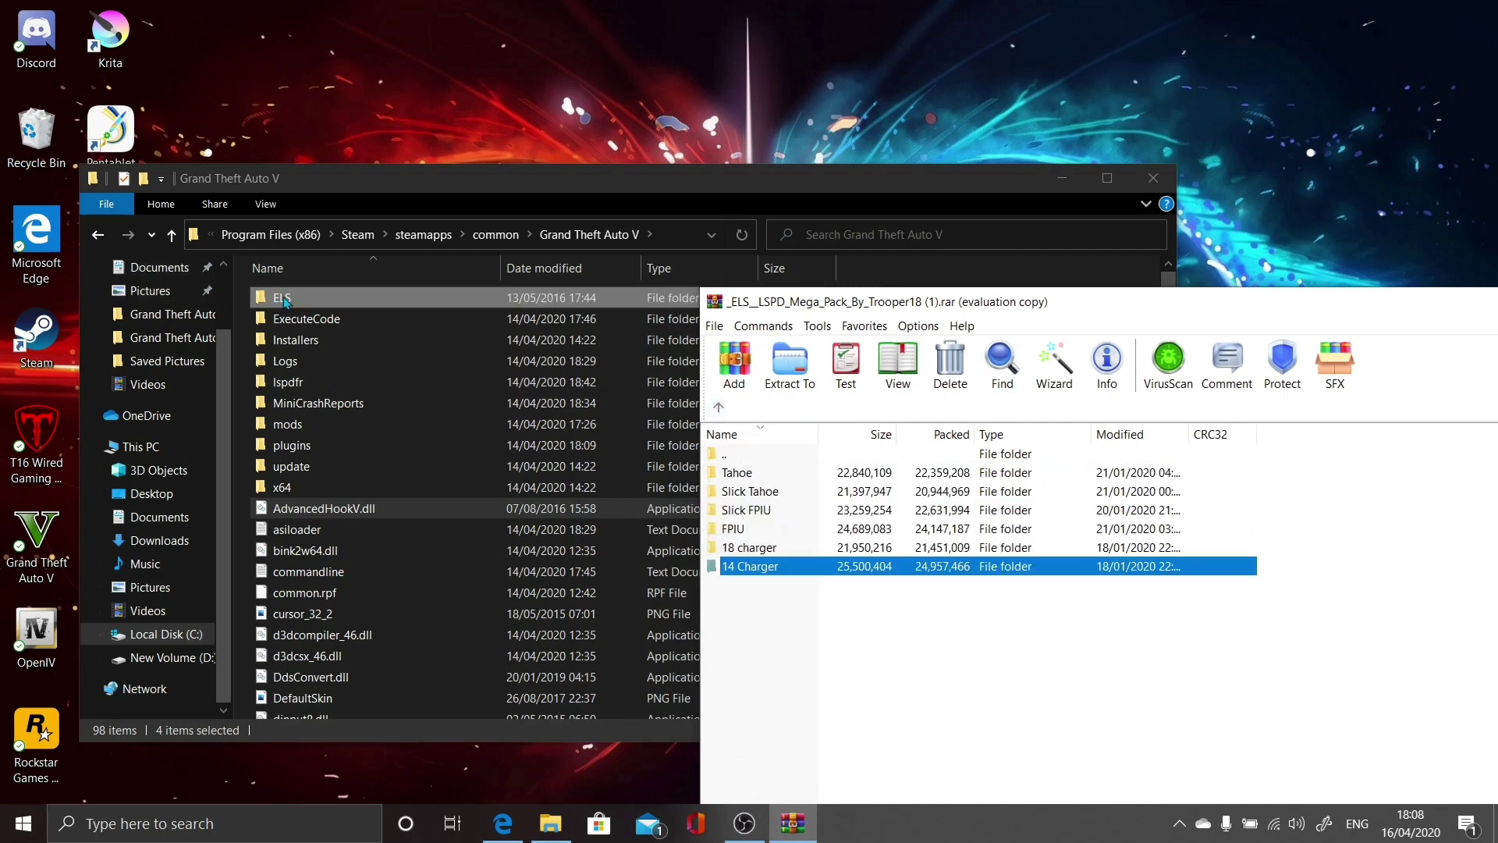
left_click(283, 300)
double_click(283, 301)
double_click(303, 301)
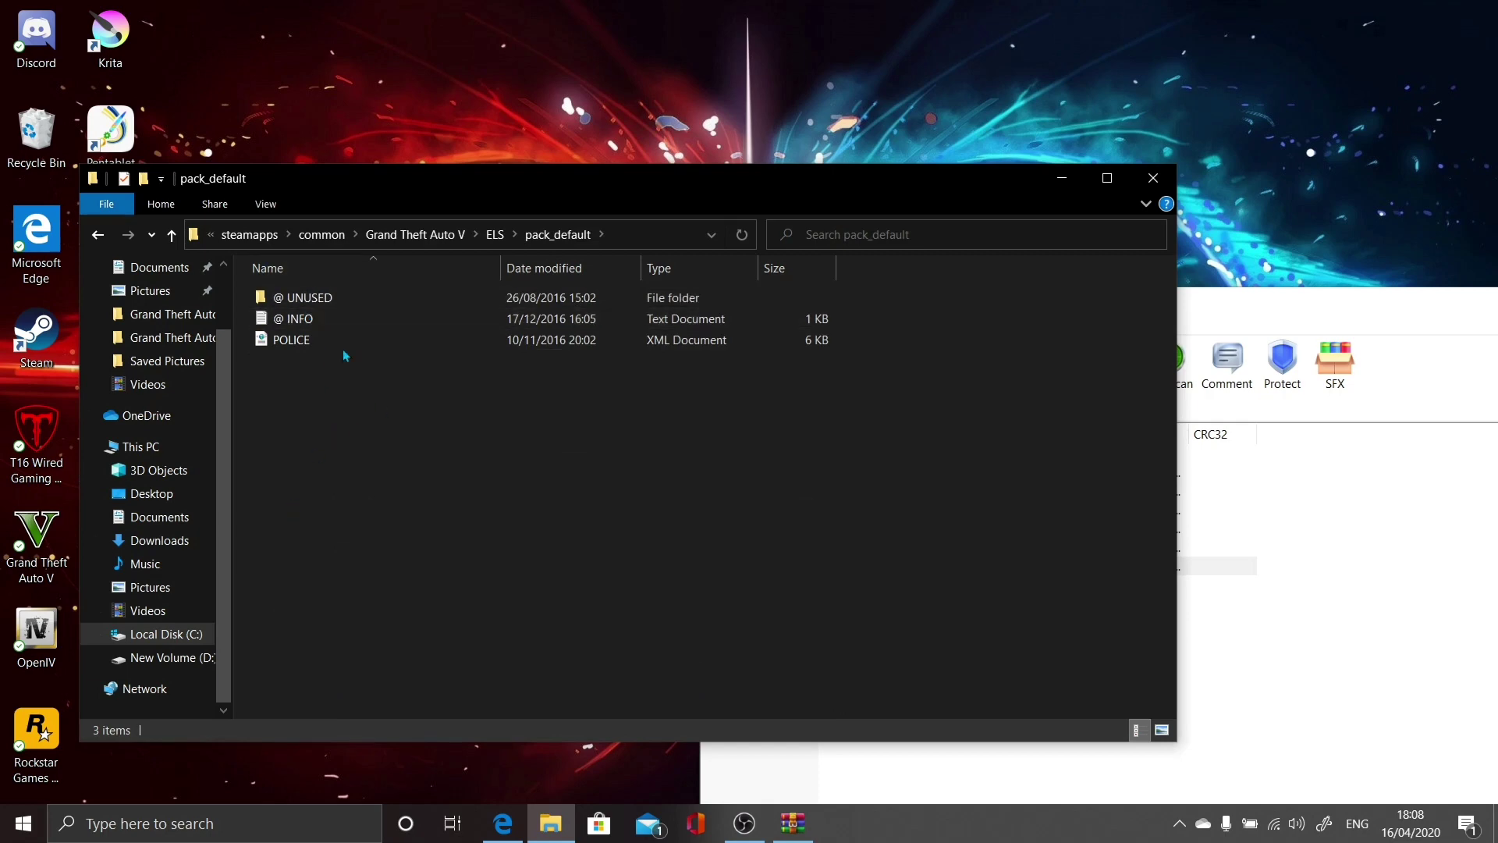
left_click(1277, 307)
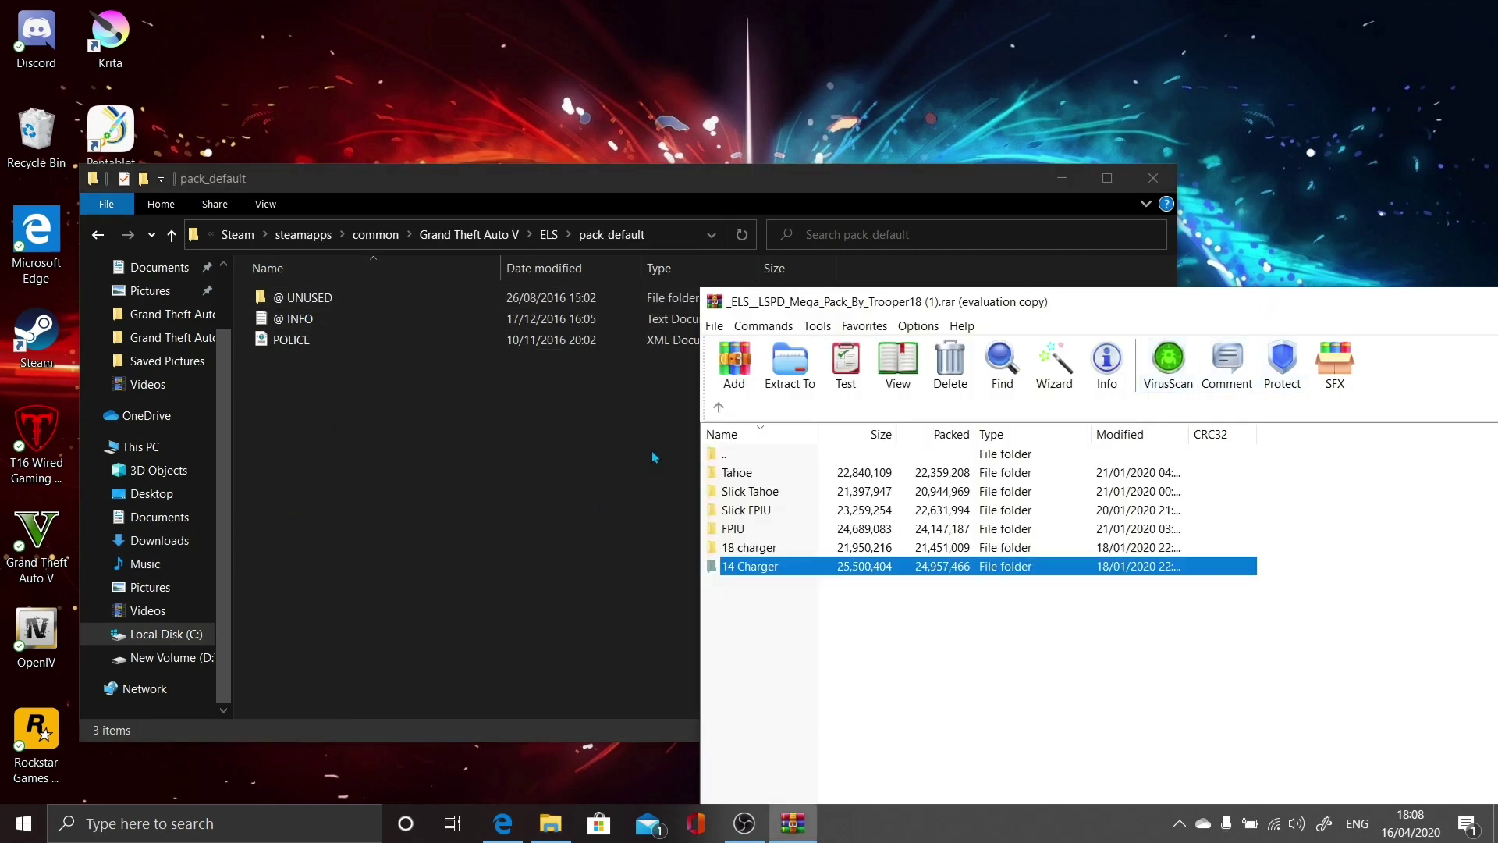
double_click(735, 474)
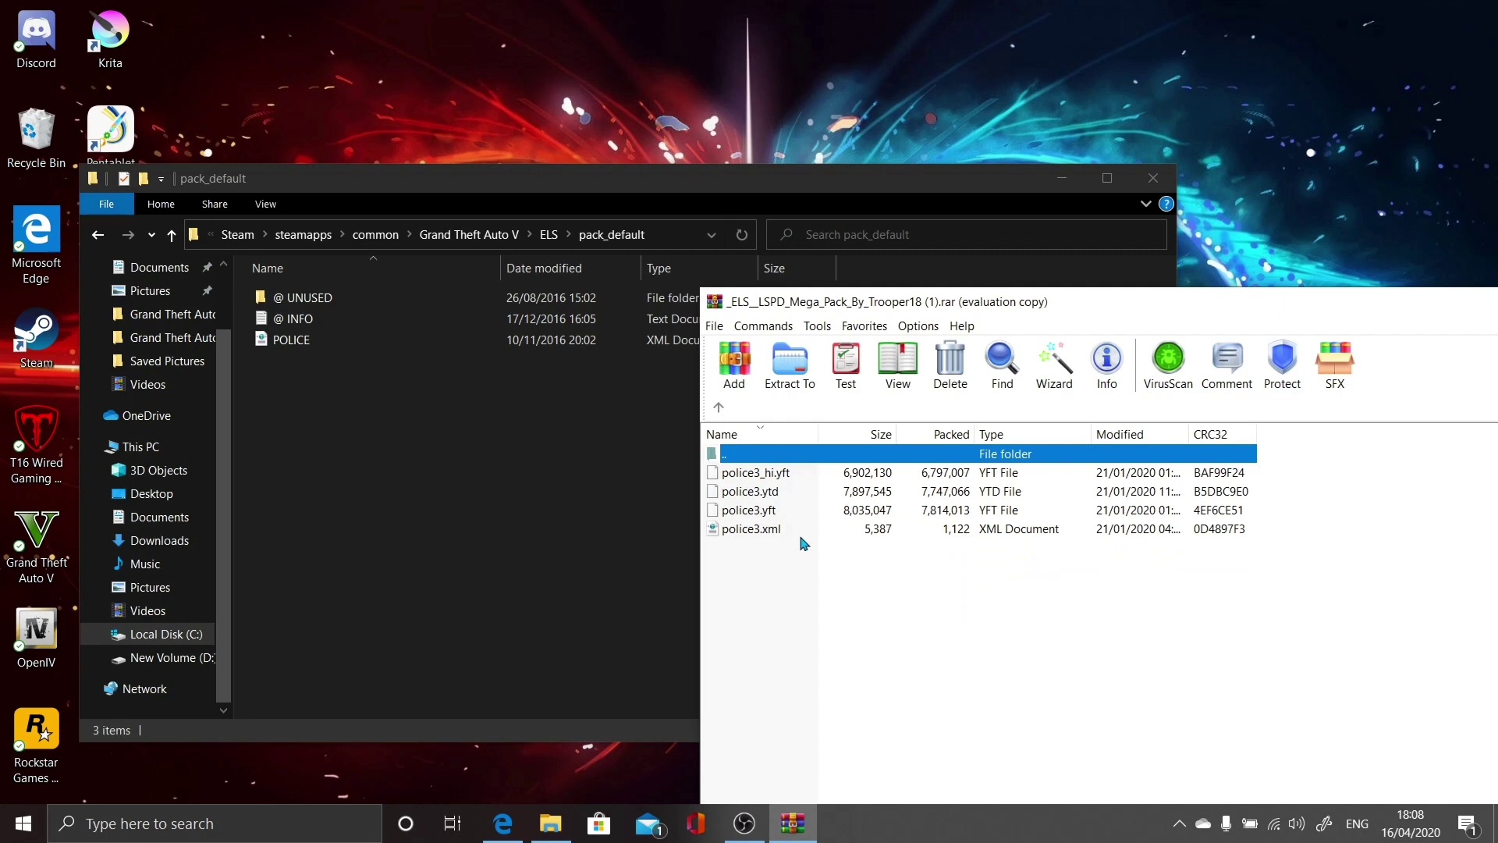
- Copy police3.xml and fbi.xml from the archive into pack_default
left_click_drag(813, 535, 567, 506)
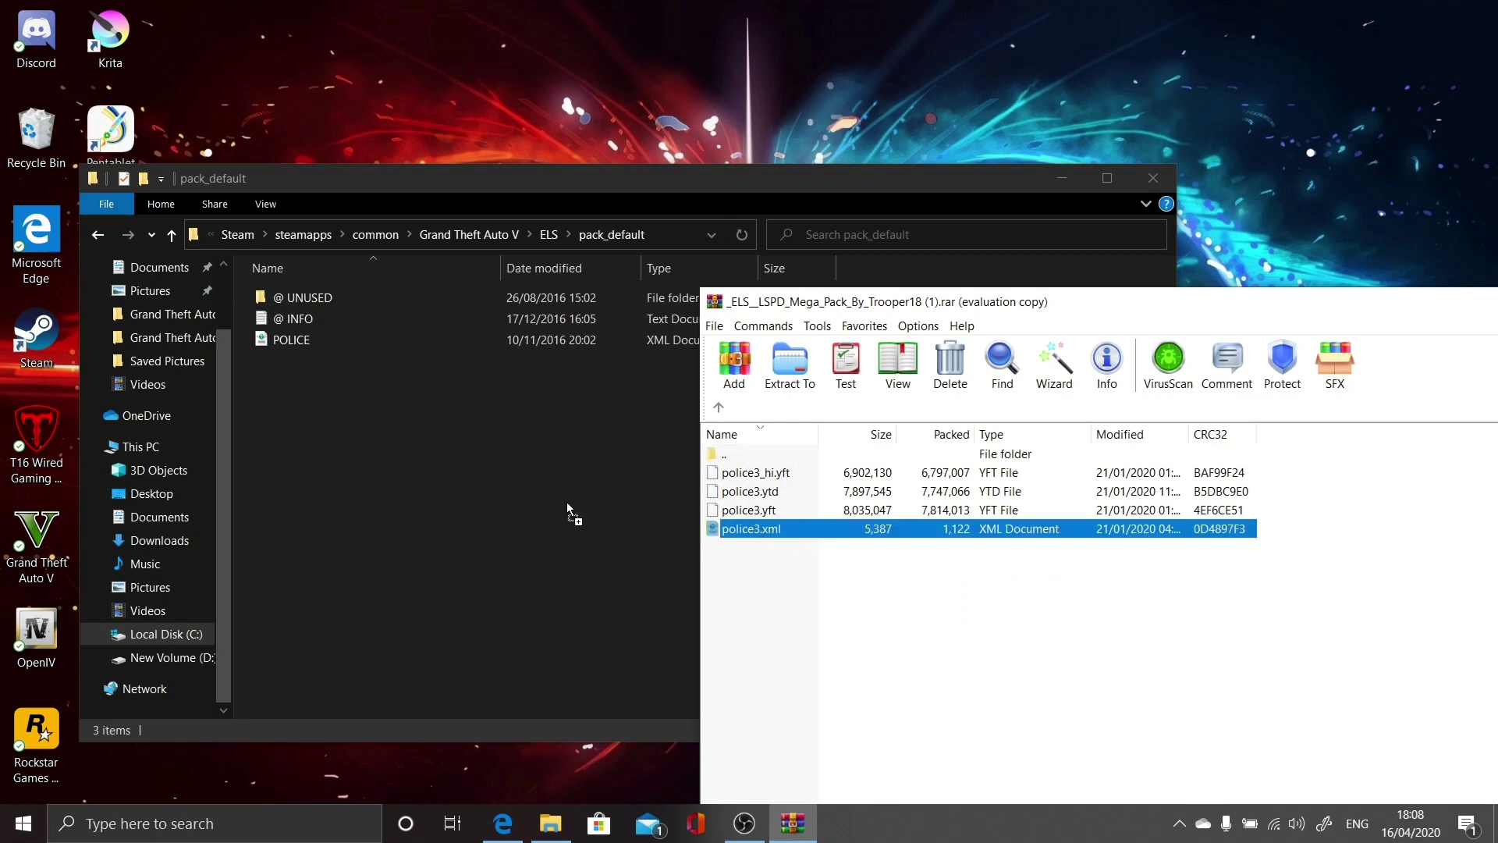
left_click_drag(322, 421, 324, 423)
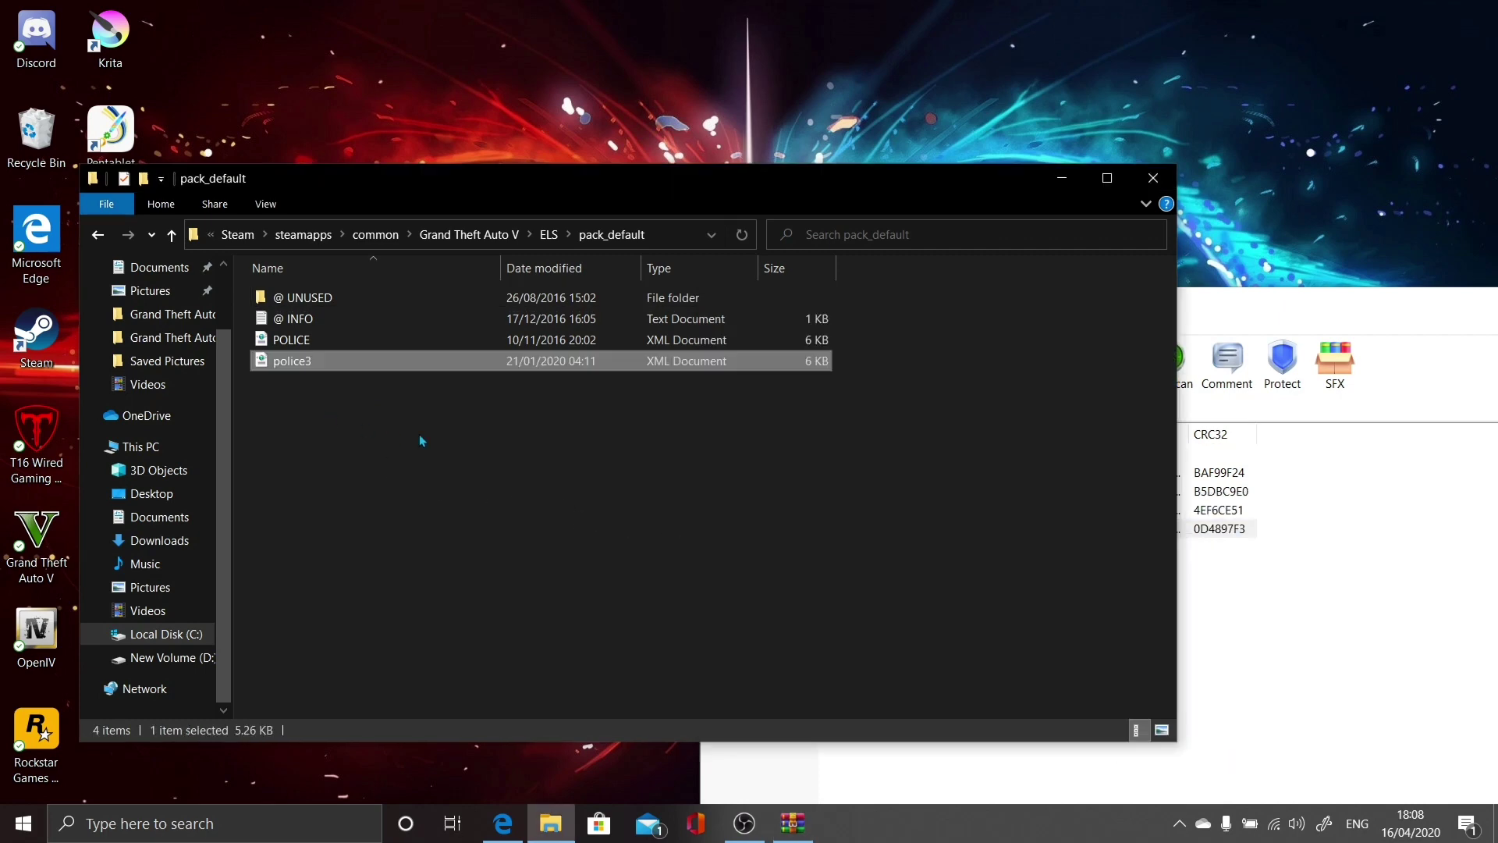
left_click(1435, 546)
left_click(719, 407)
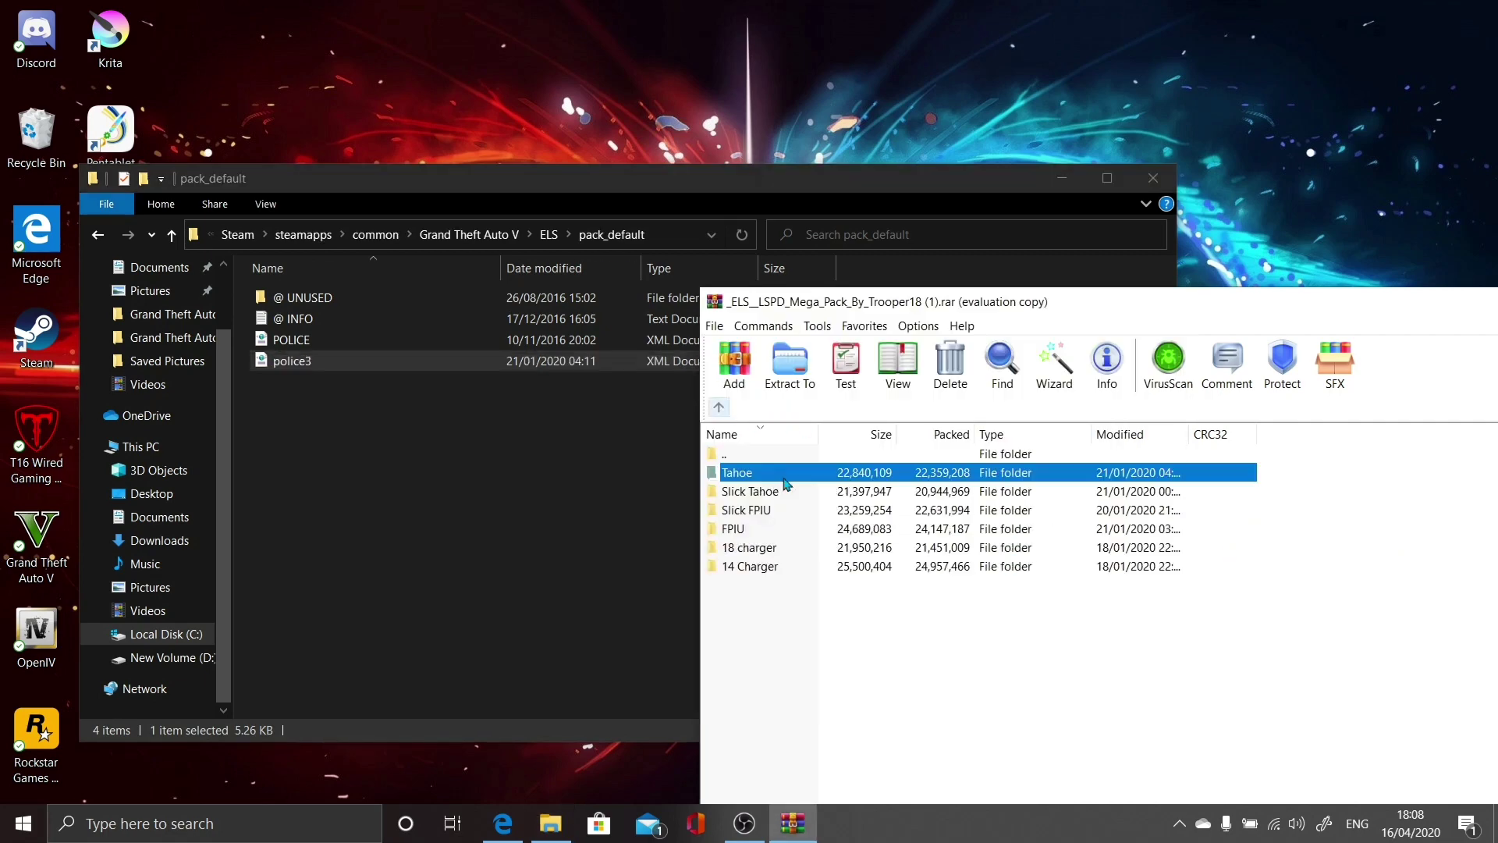
double_click(771, 493)
left_click_drag(785, 533, 505, 524)
- Copy fbi2.xml and police4.xml from their car folders into pack_default
left_click(1452, 595)
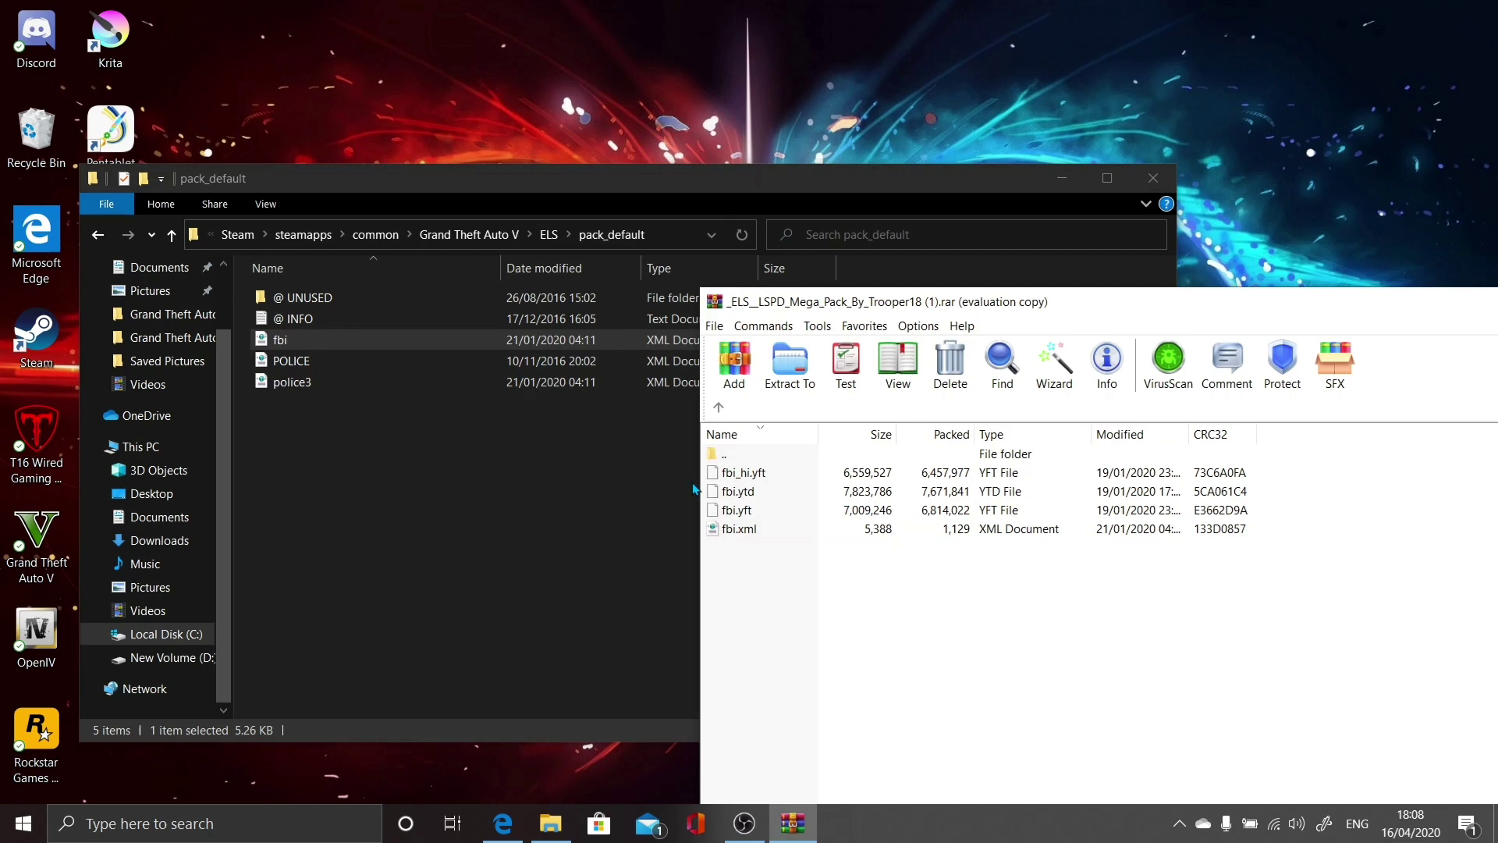
left_click(719, 407)
double_click(765, 512)
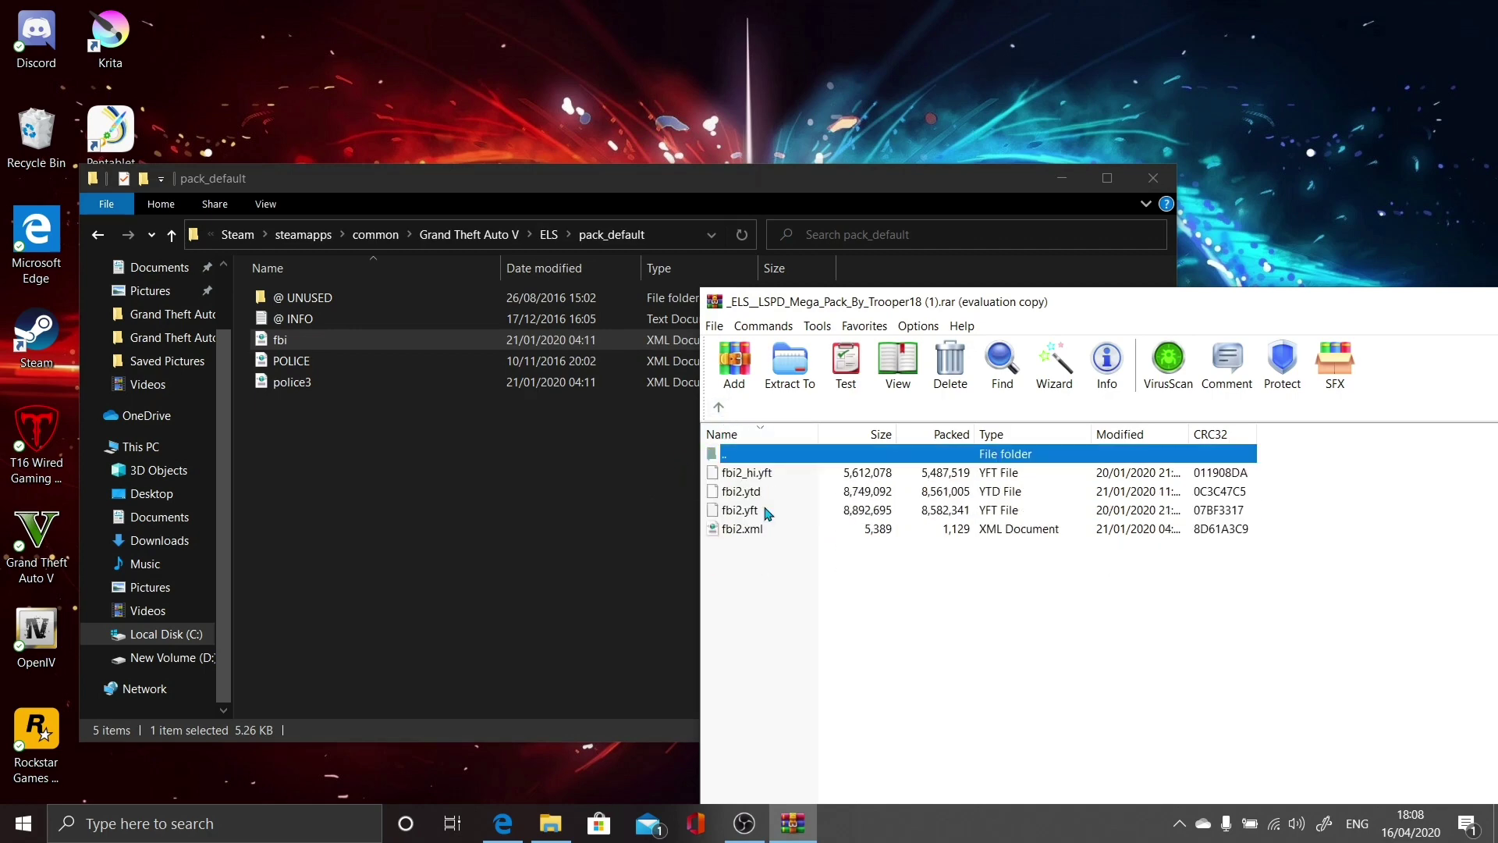
left_click_drag(765, 531, 398, 518)
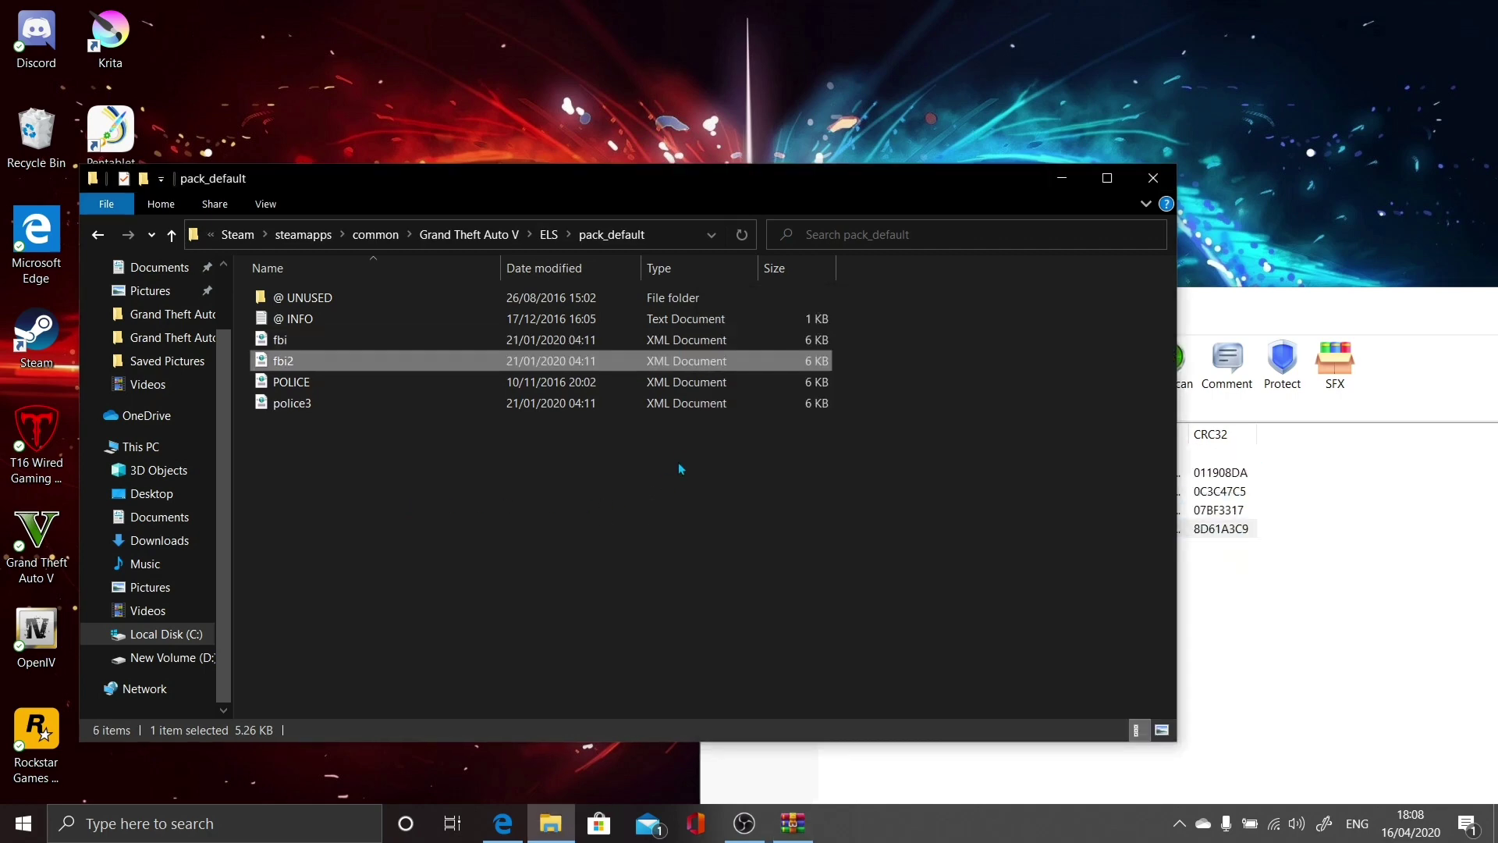
left_click(1158, 596)
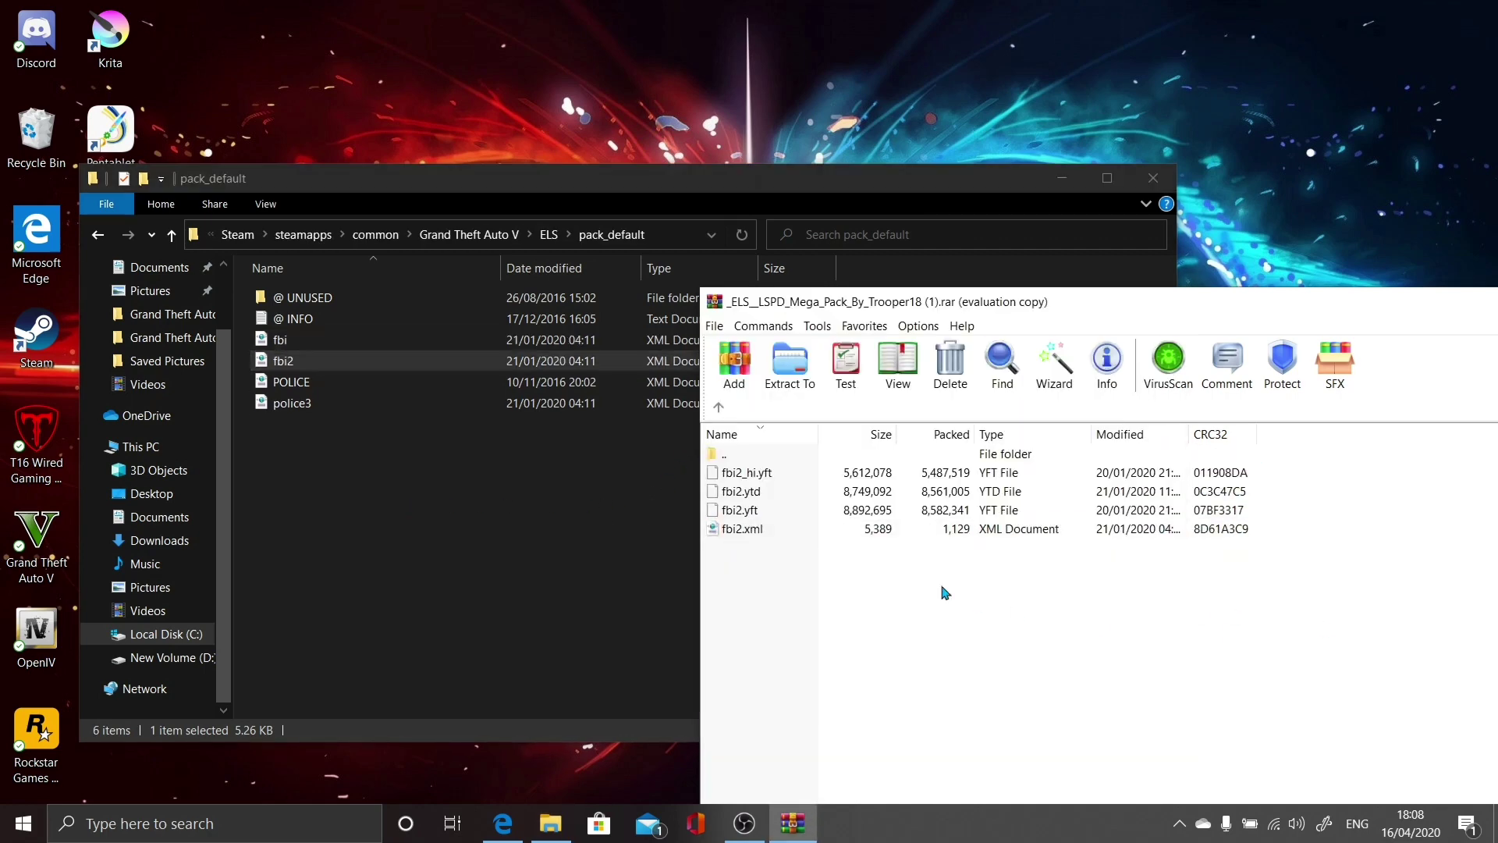
left_click(718, 407)
double_click(777, 545)
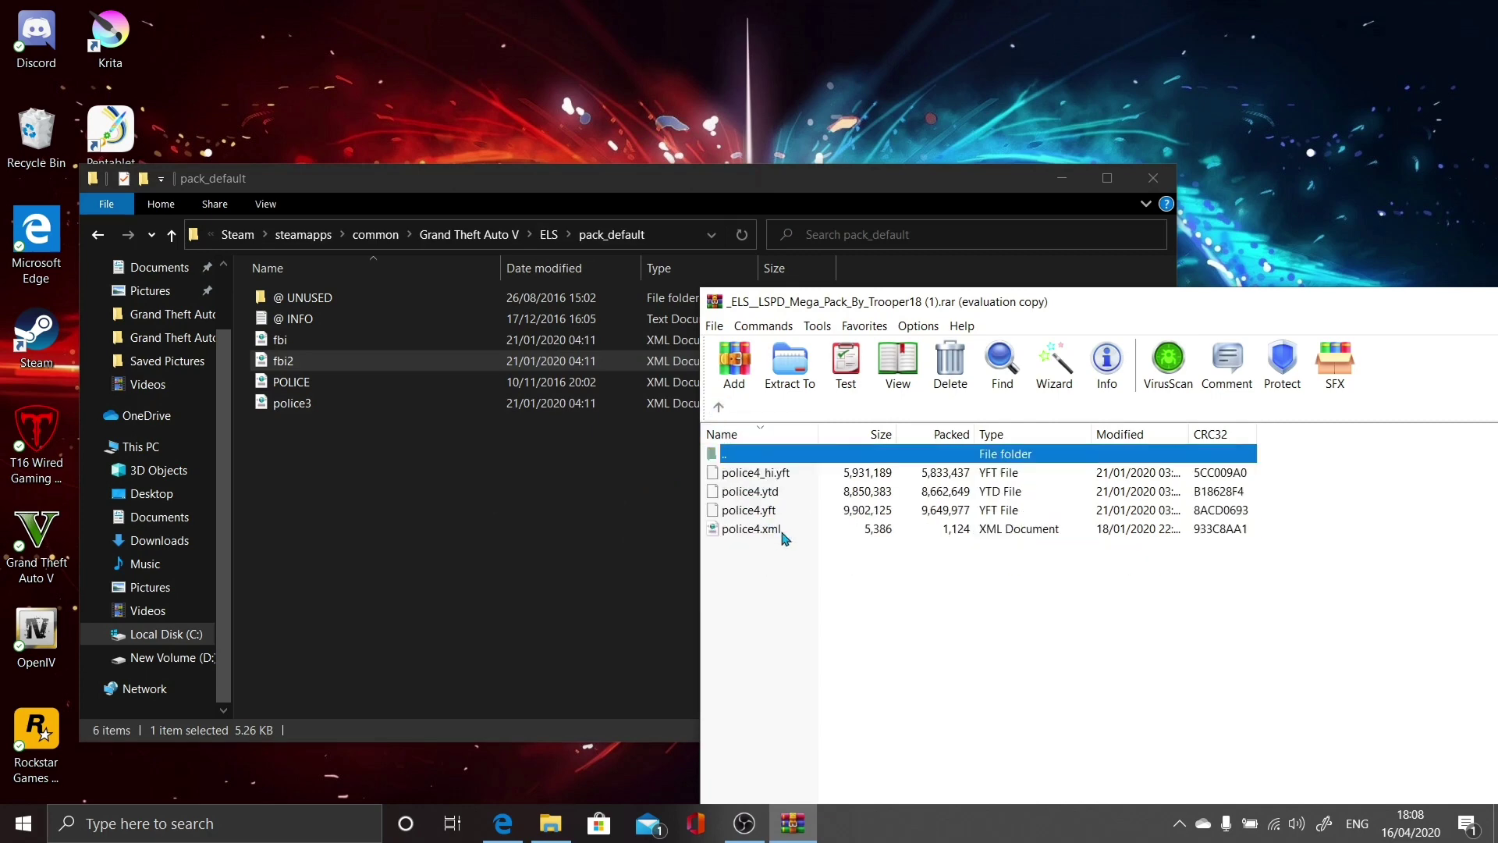
left_click_drag(783, 537, 512, 546)
- Copy police2.xml and the 14 Charger police.xml into pack_default, replacing the existing police.xml
left_click(1338, 672)
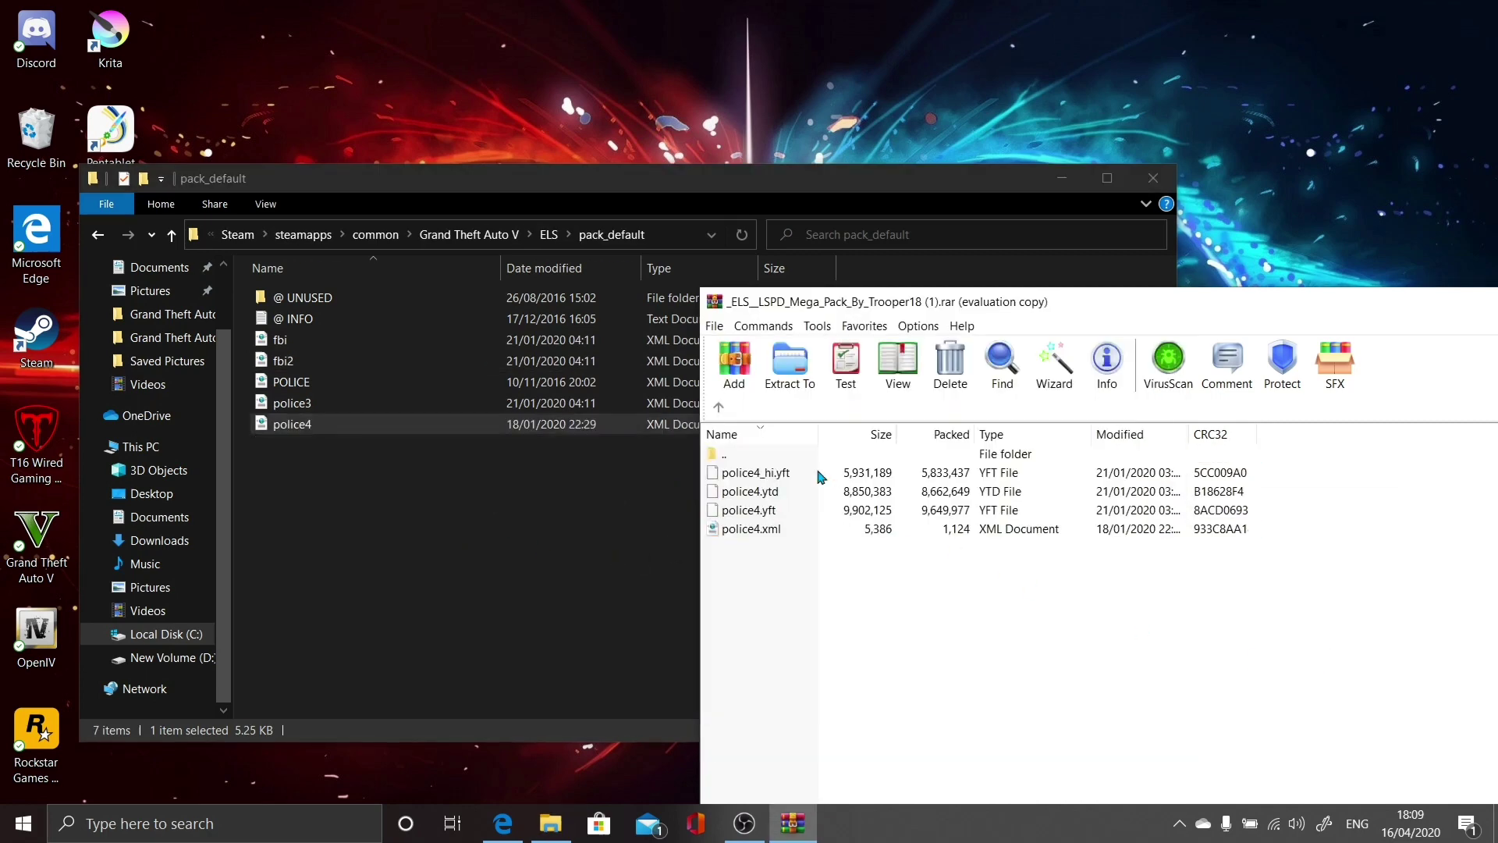
left_click(718, 407)
double_click(755, 549)
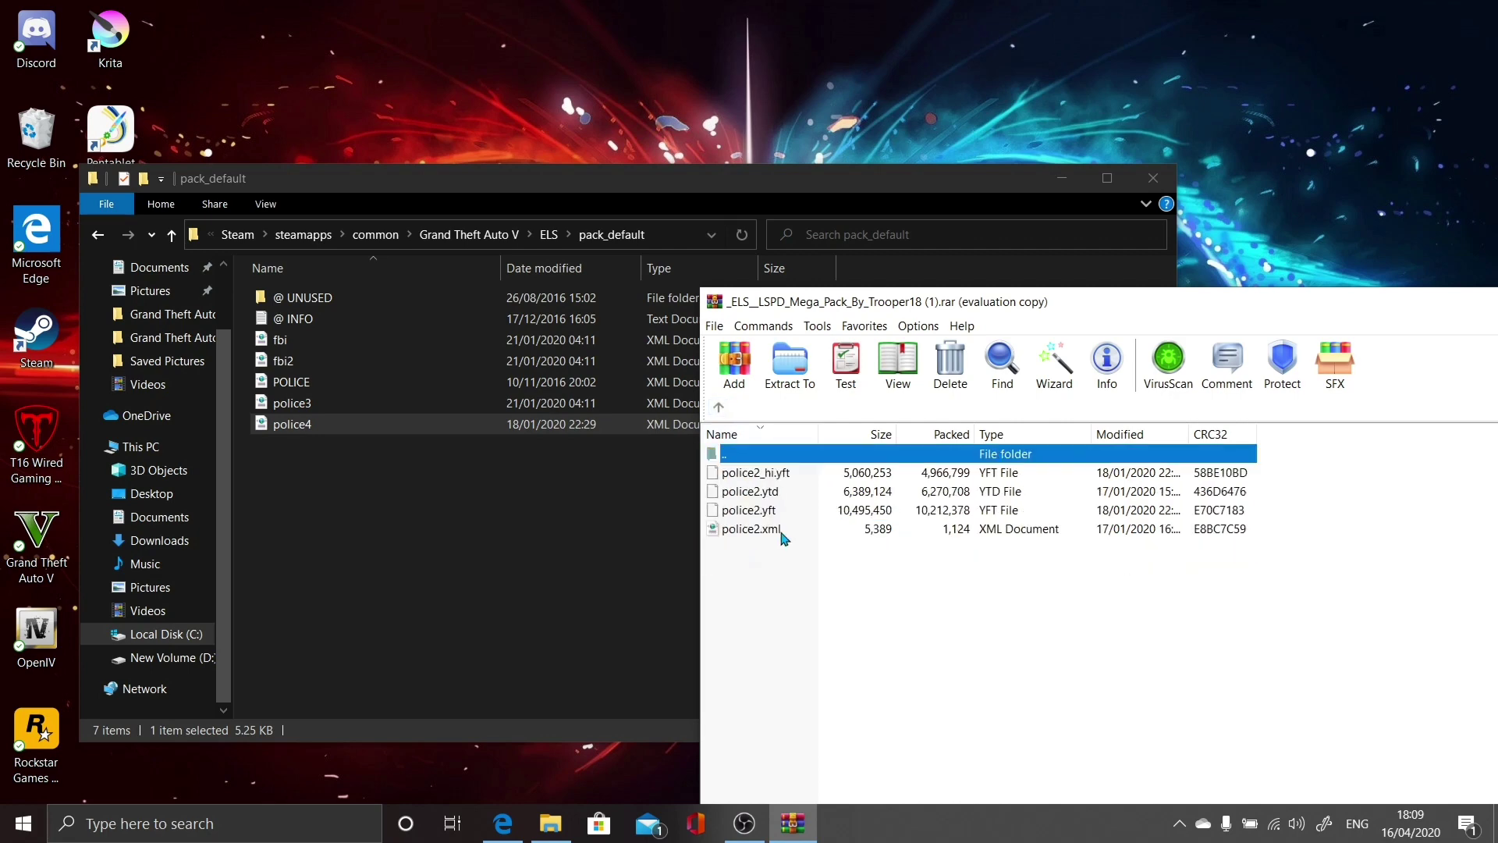
left_click_drag(783, 537, 394, 542)
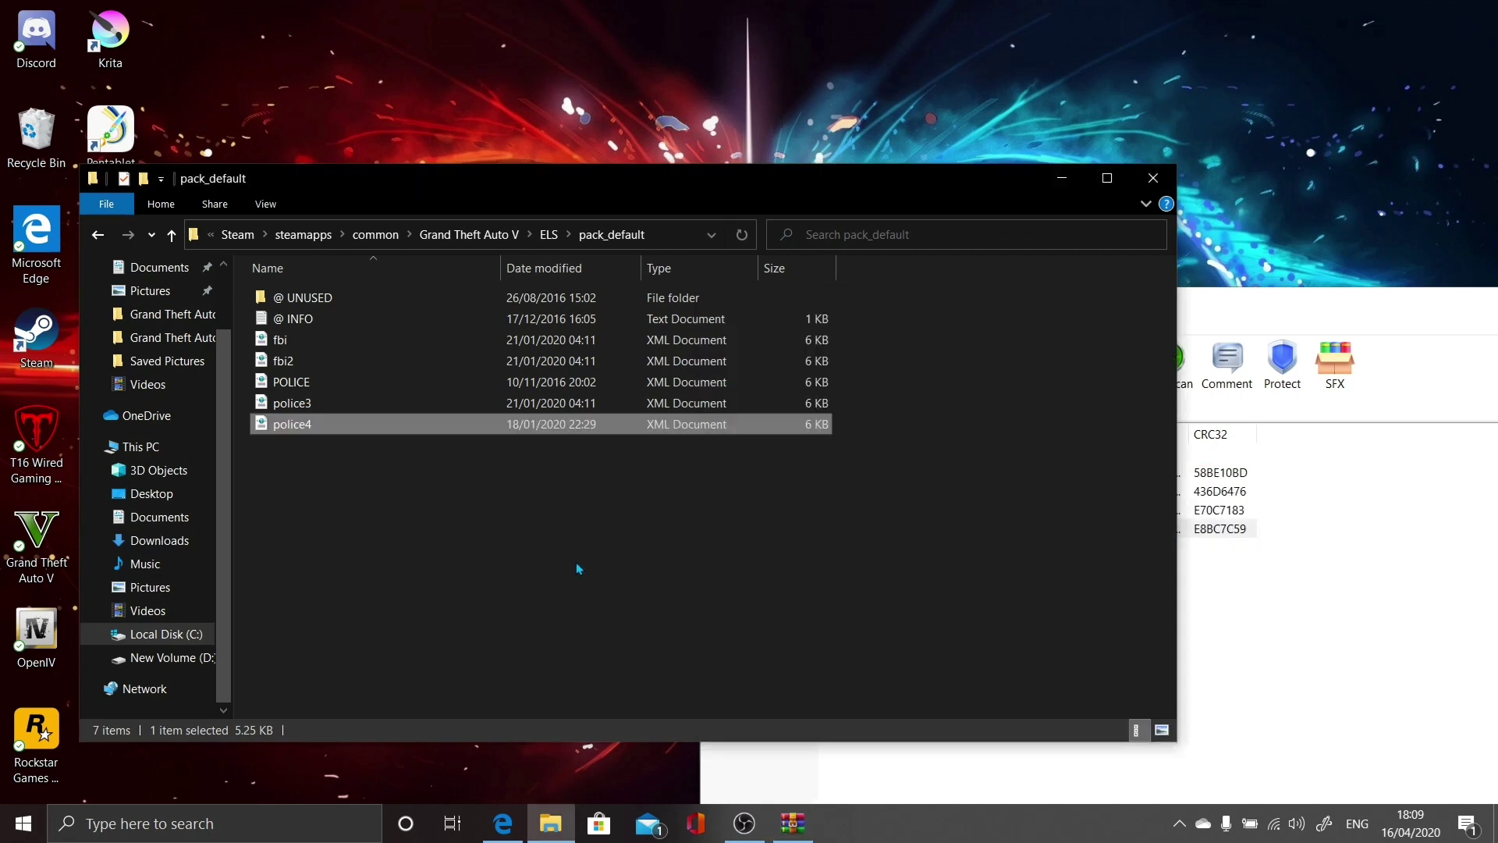
left_click(1376, 671)
left_click(718, 406)
double_click(746, 550)
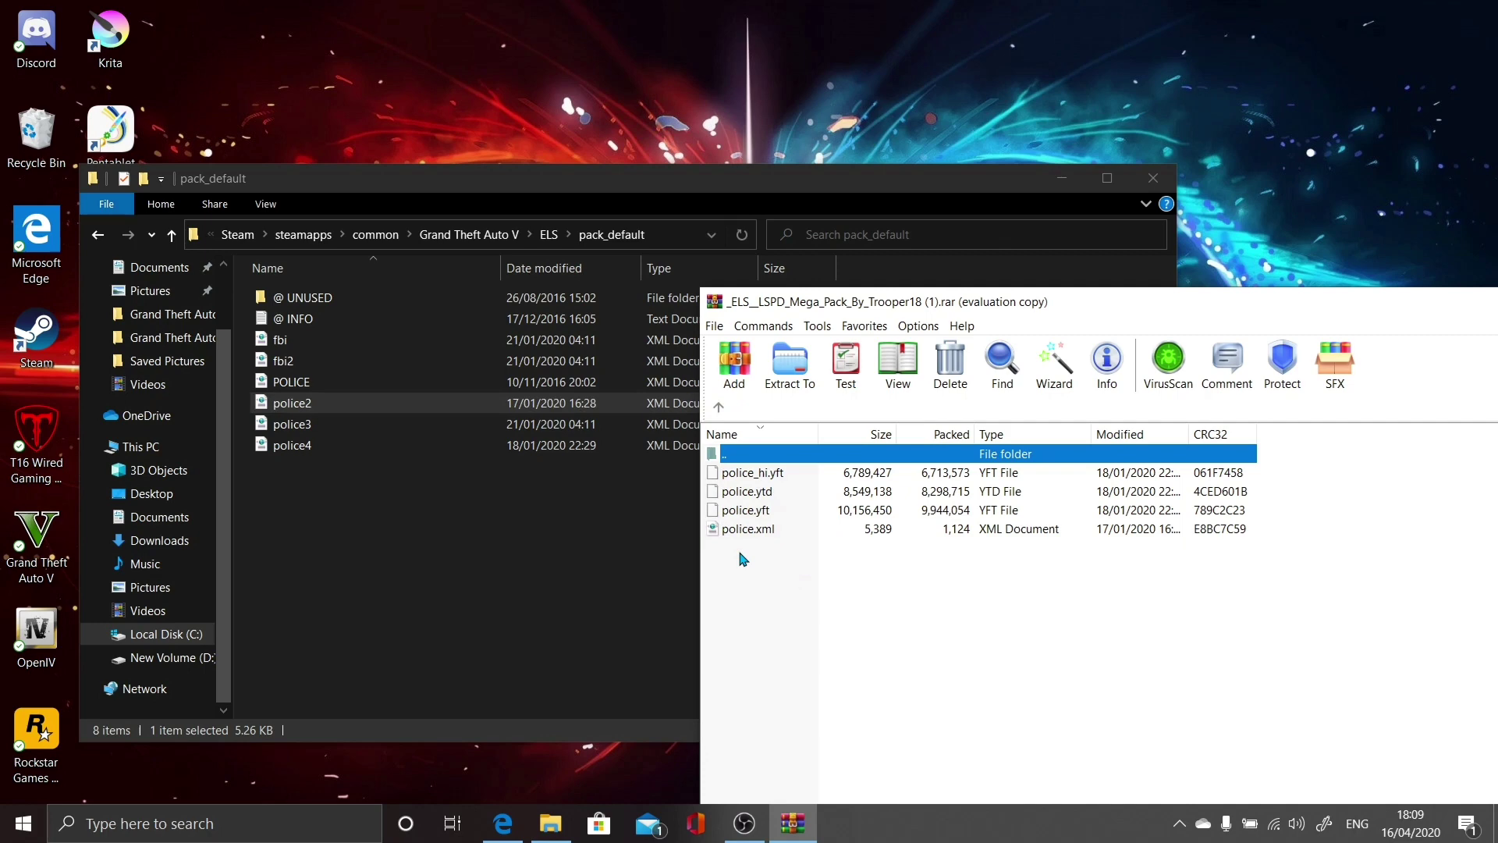
left_click_drag(748, 531, 452, 595)
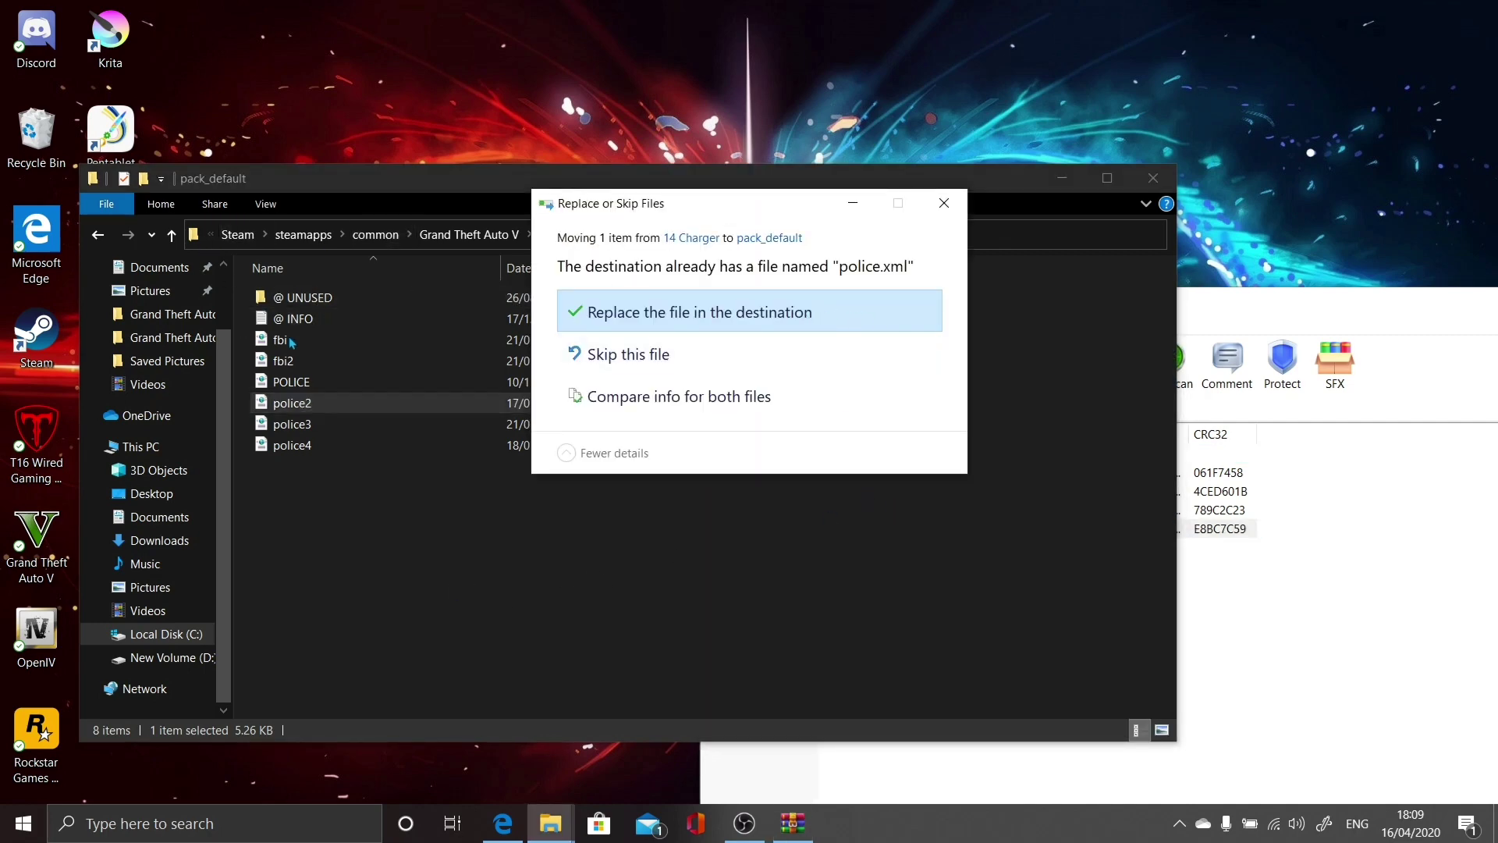
left_click(656, 304)
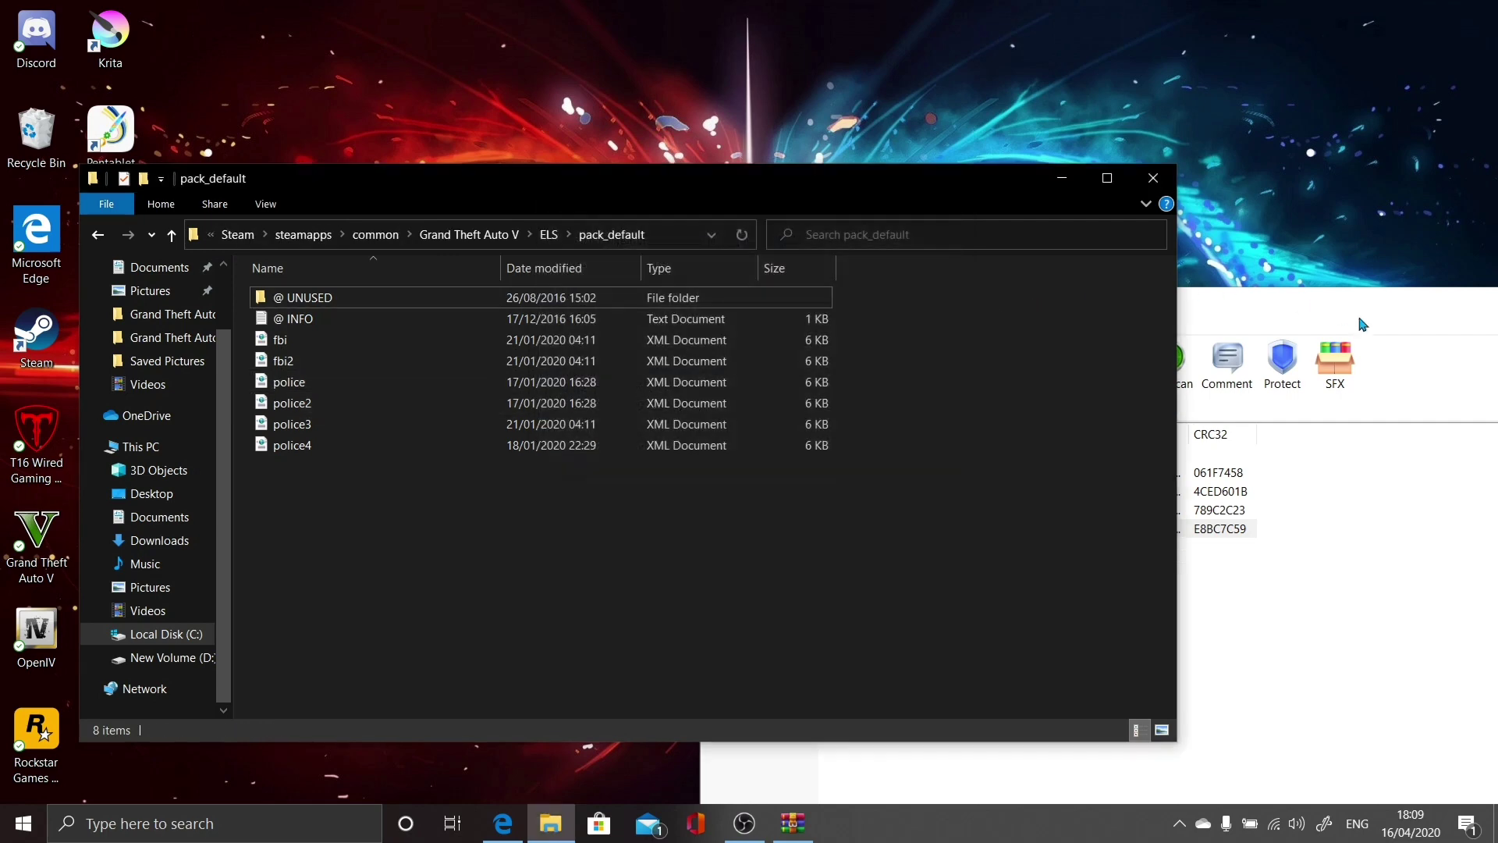
left_click(1362, 324)
- Close the WinRAR window and the Edge download page, leaving pack_default's eight files in view
left_click_drag(1249, 315, 349, 412)
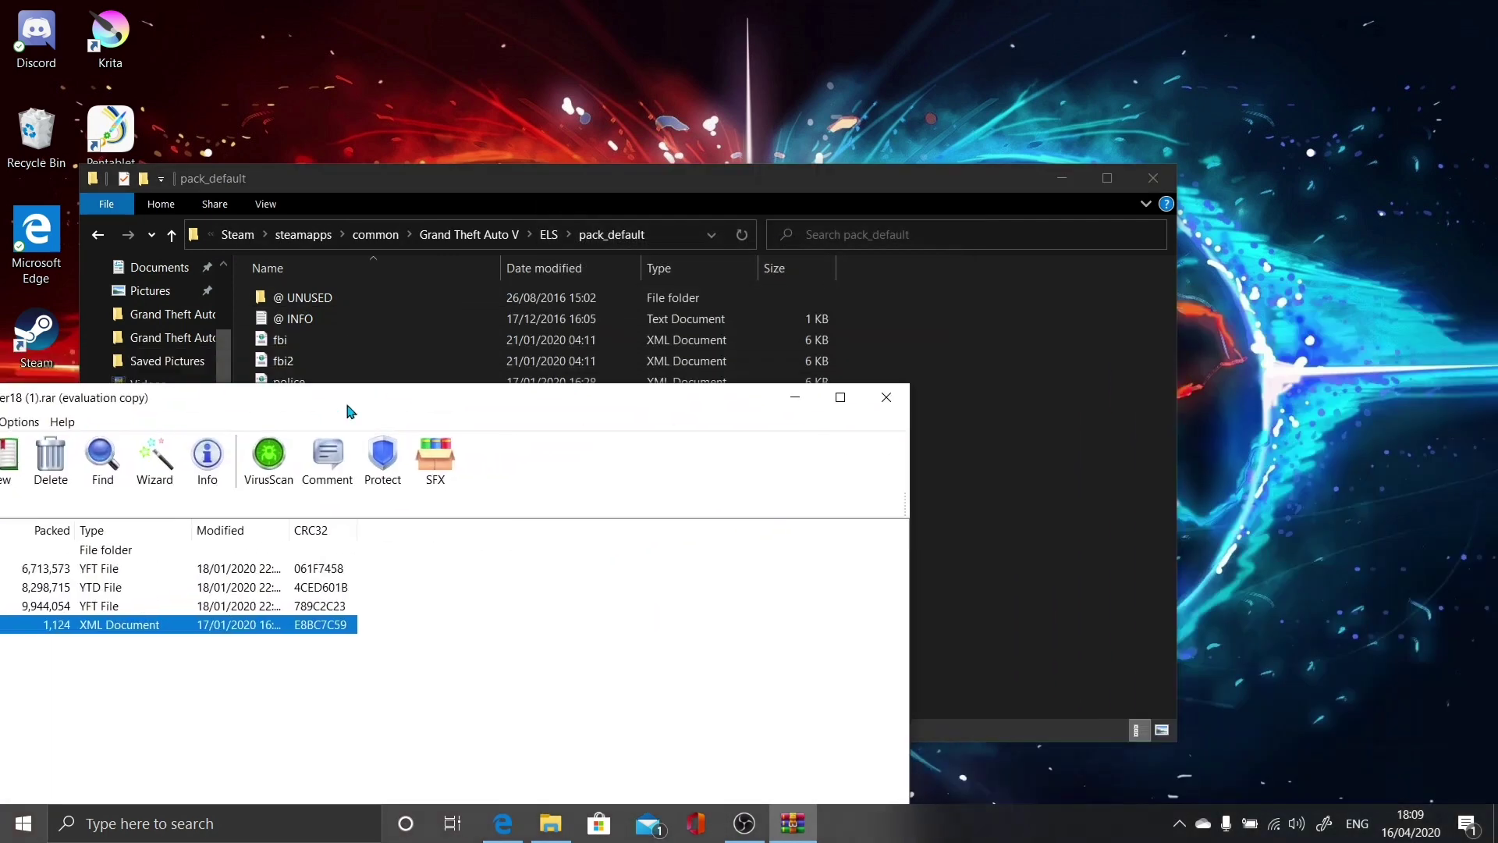
left_click(885, 398)
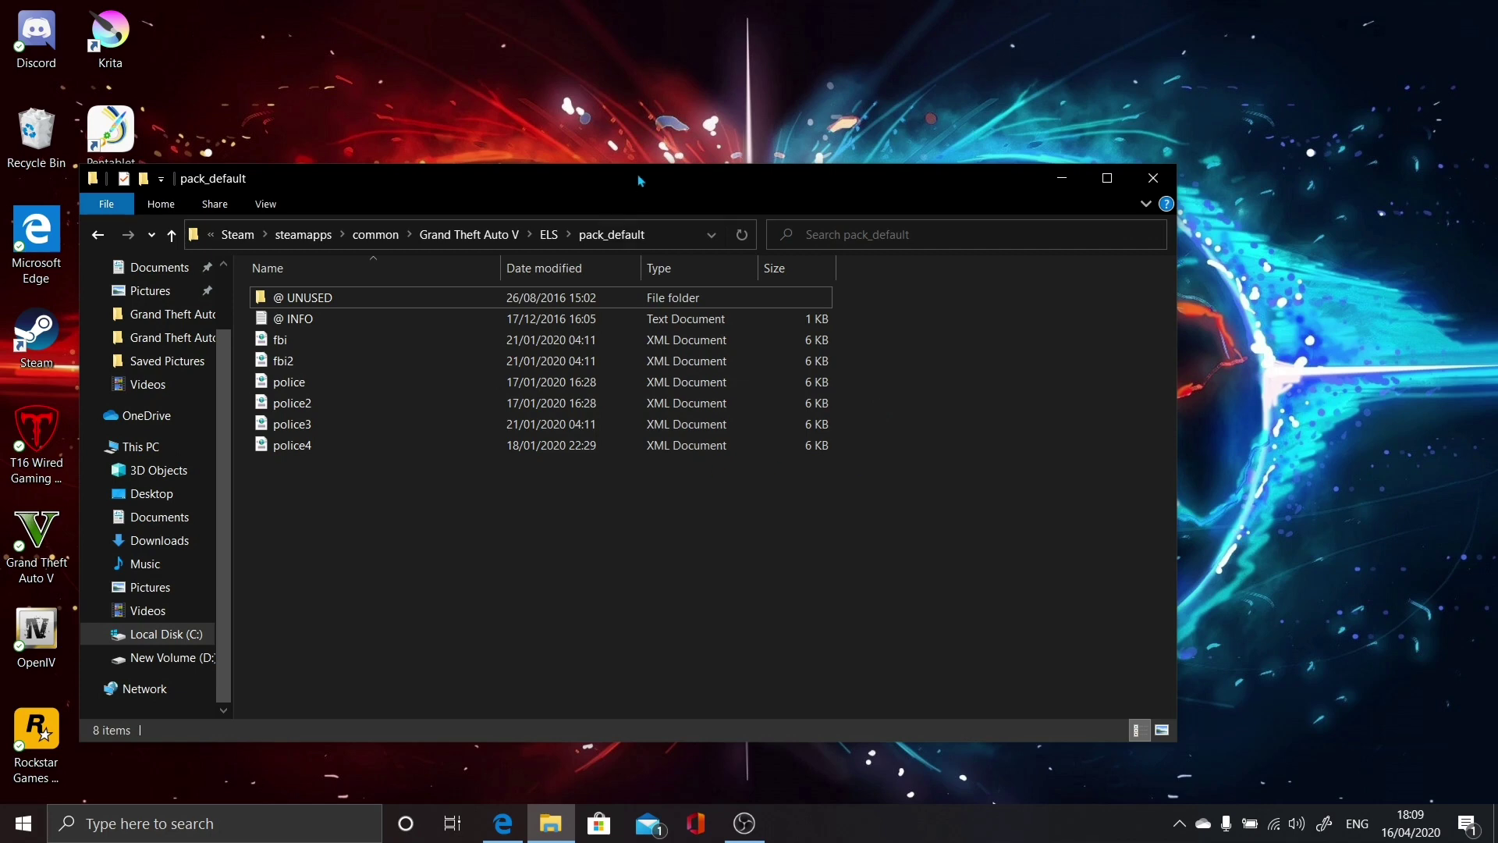
left_click_drag(634, 178, 757, 65)
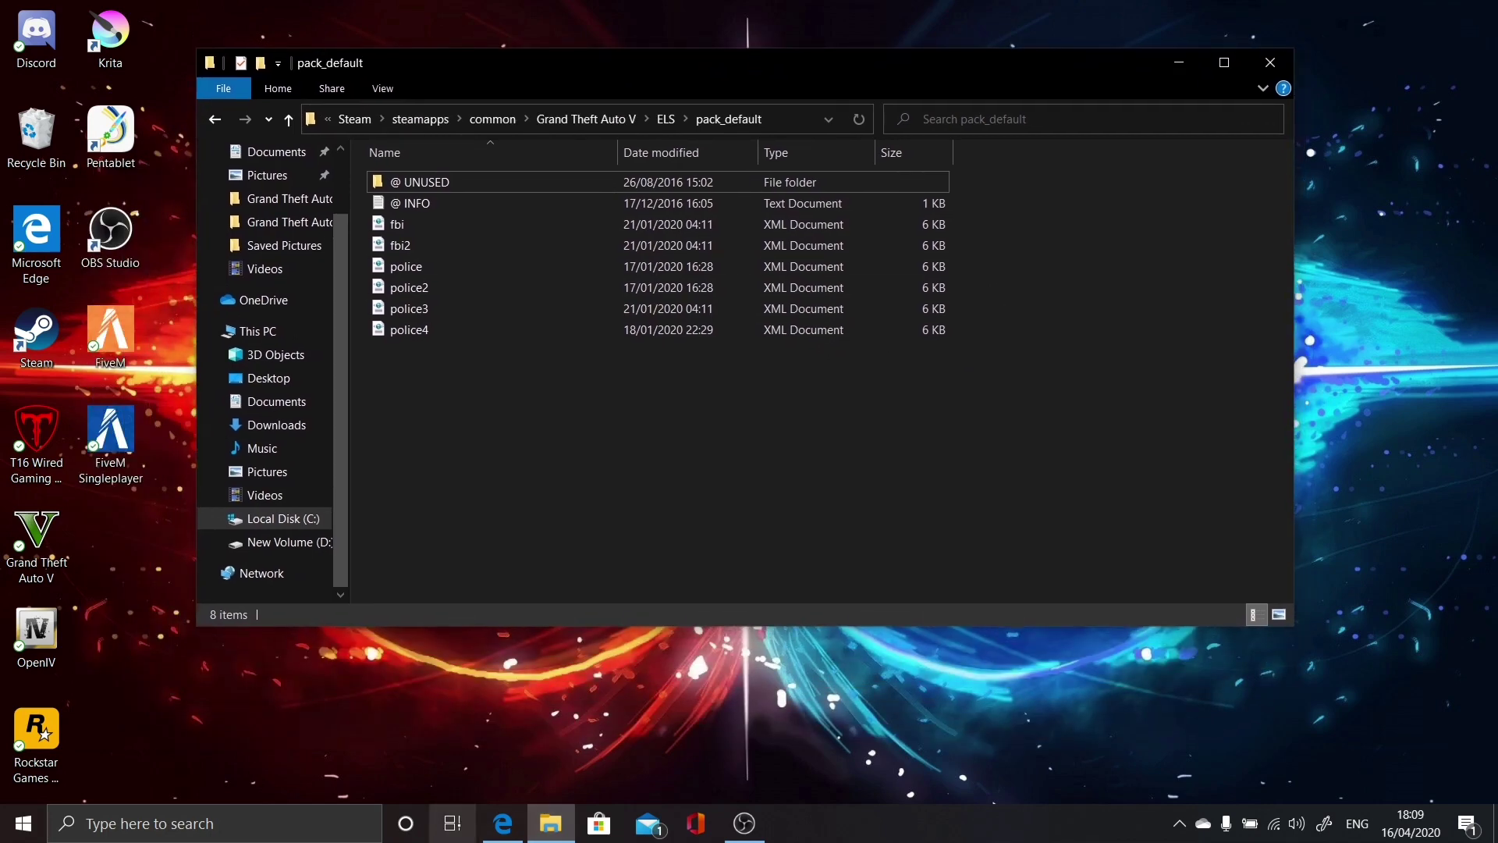
left_click(517, 836)
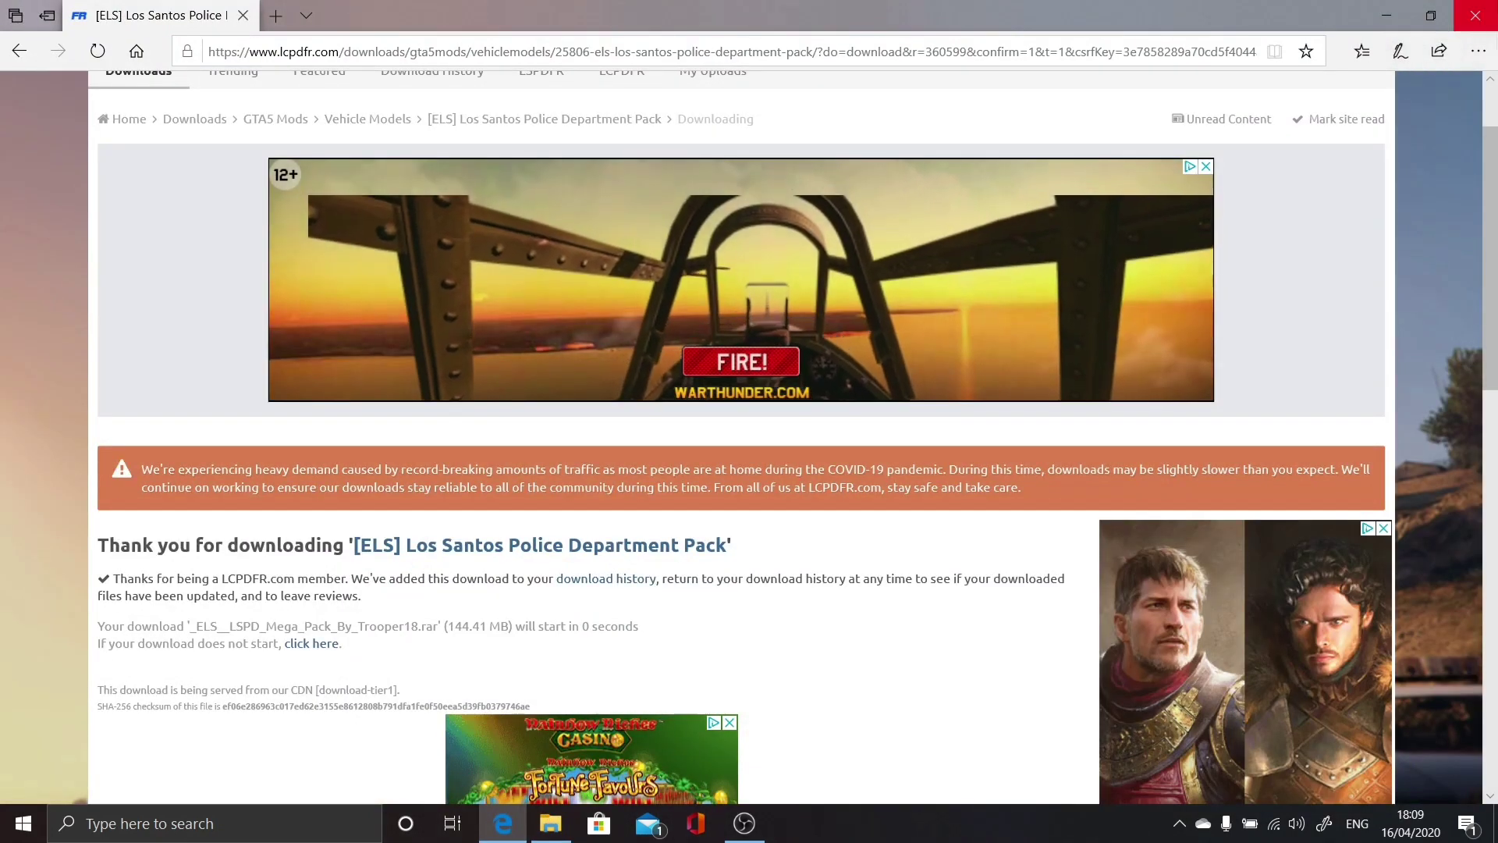
left_click(1481, 7)
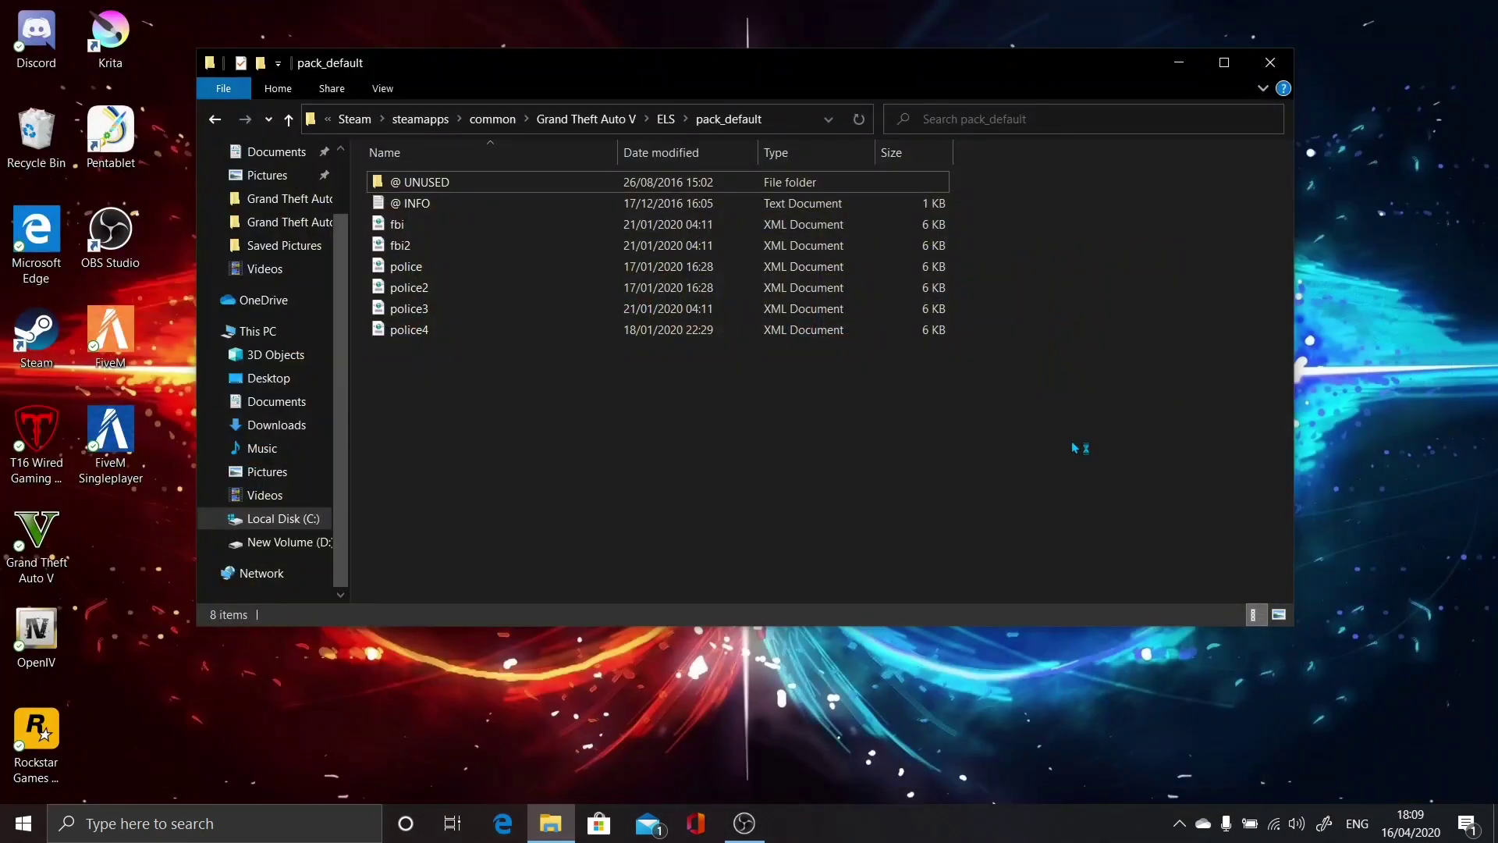